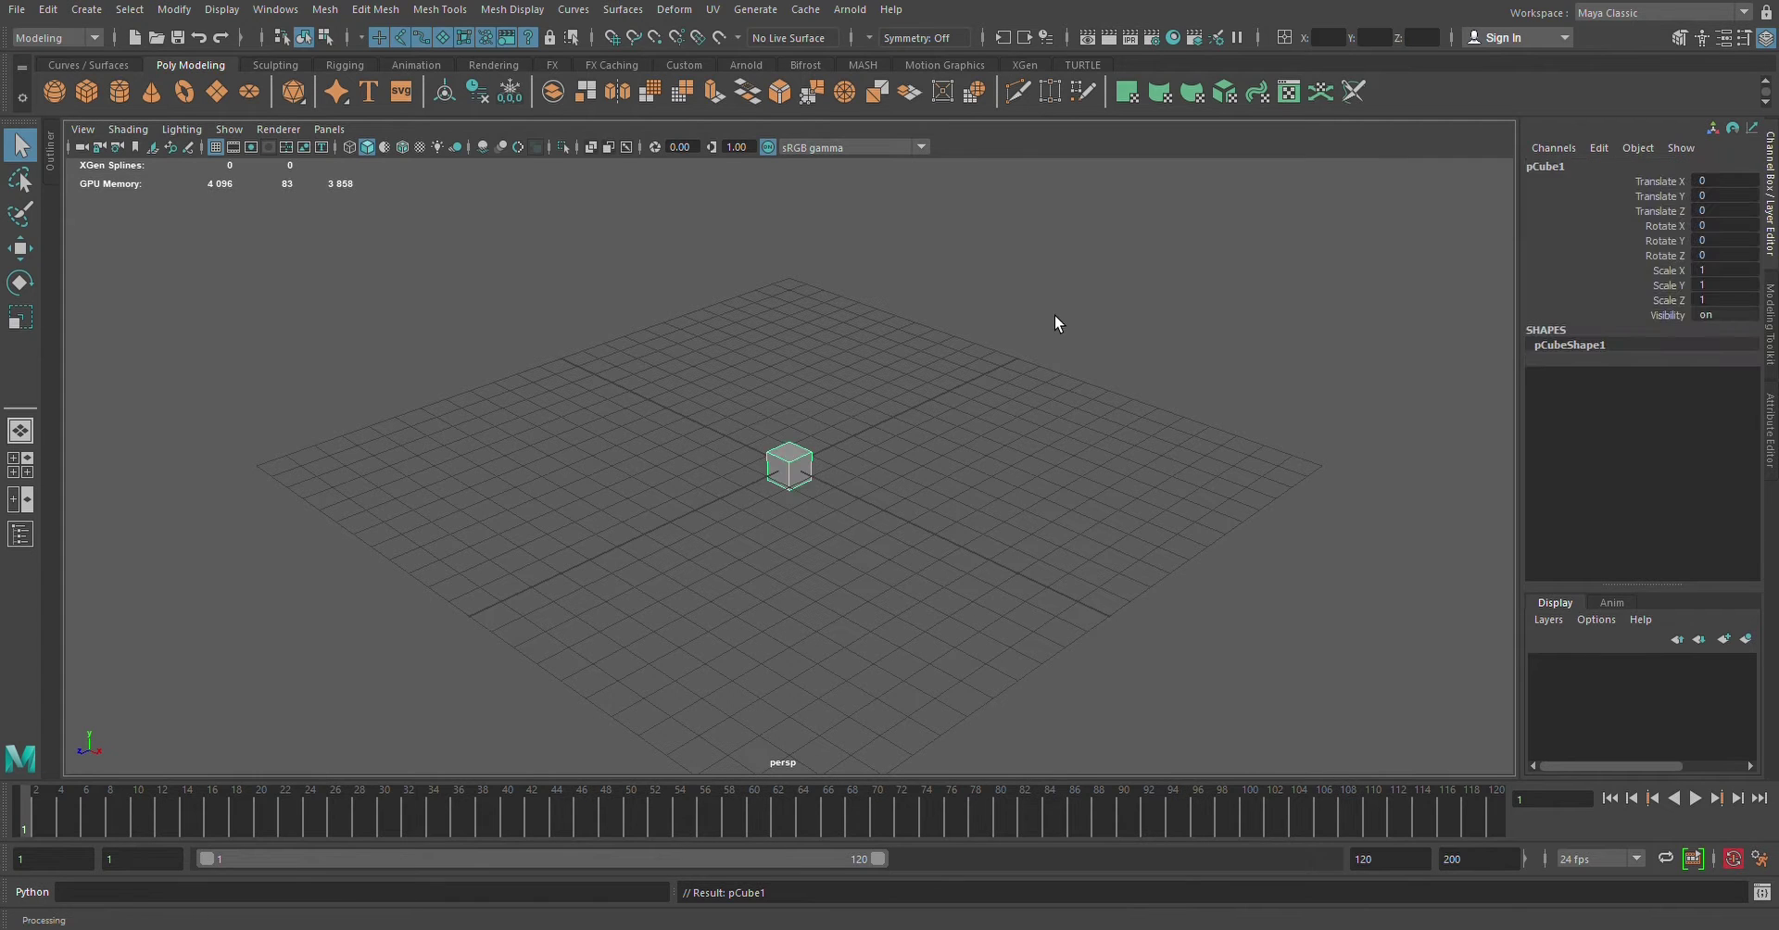
Raise the cube and scale it into a flat slab about 6 × 0.5 × 8.9
key(w)
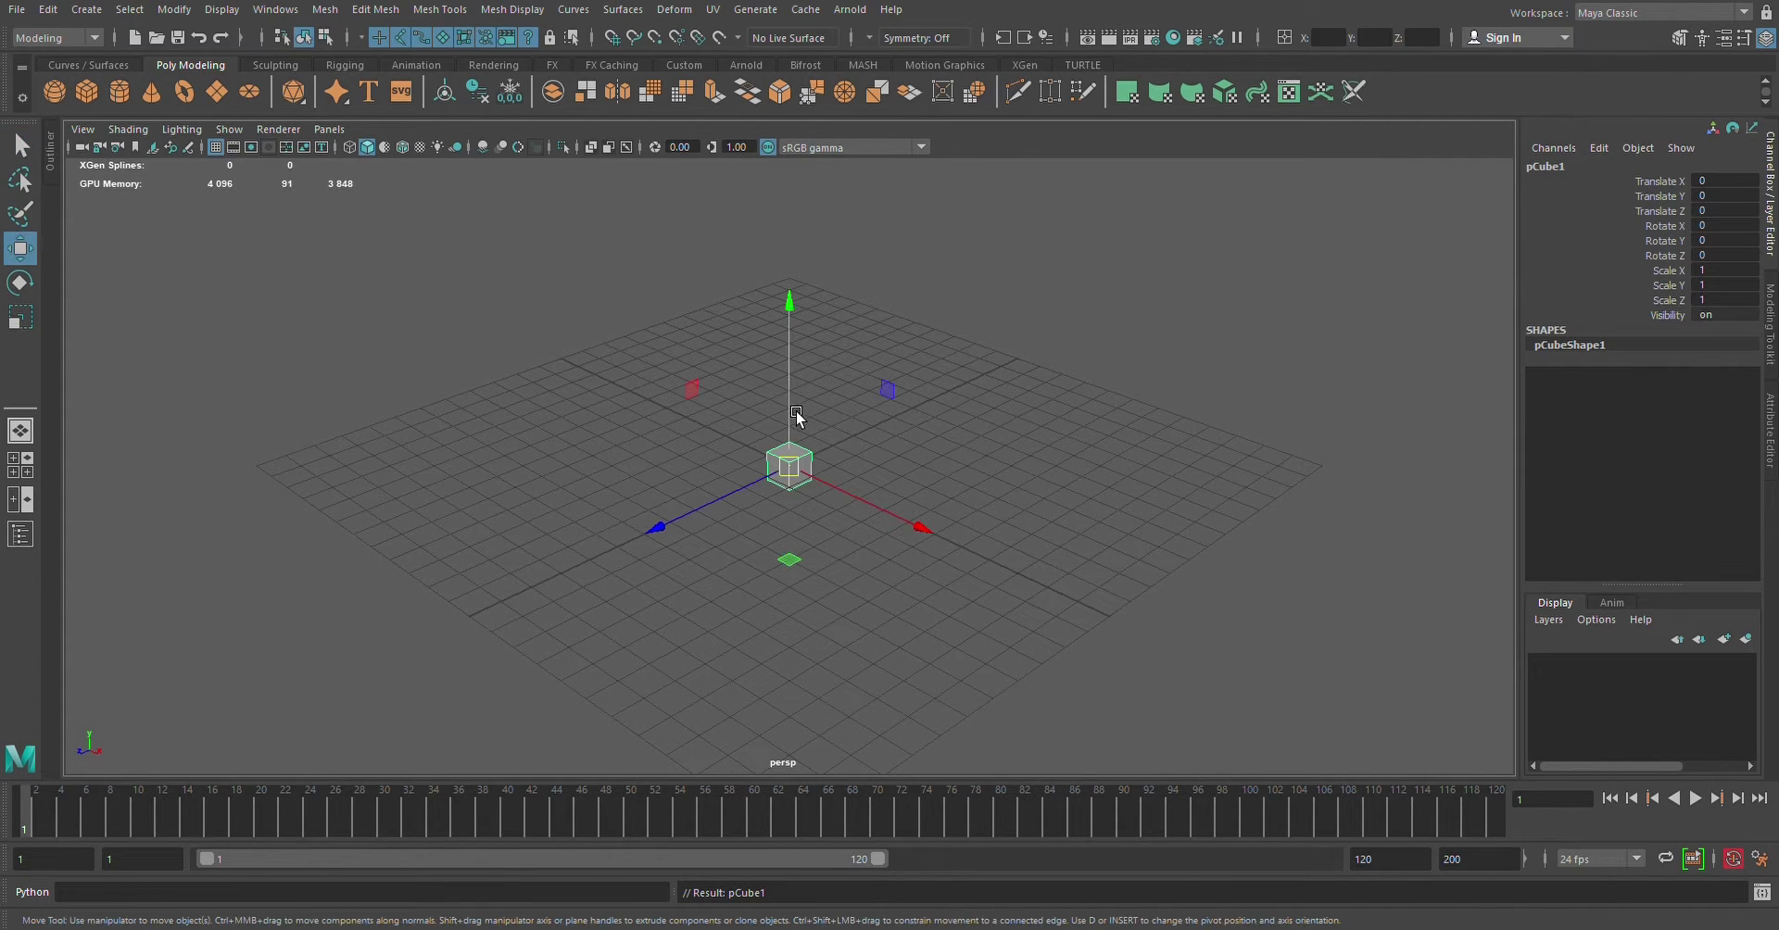
mouse_move(805, 410)
mouse_down()
mouse_move(804, 396)
mouse_move(973, 445)
mouse_move(886, 417)
mouse_up()
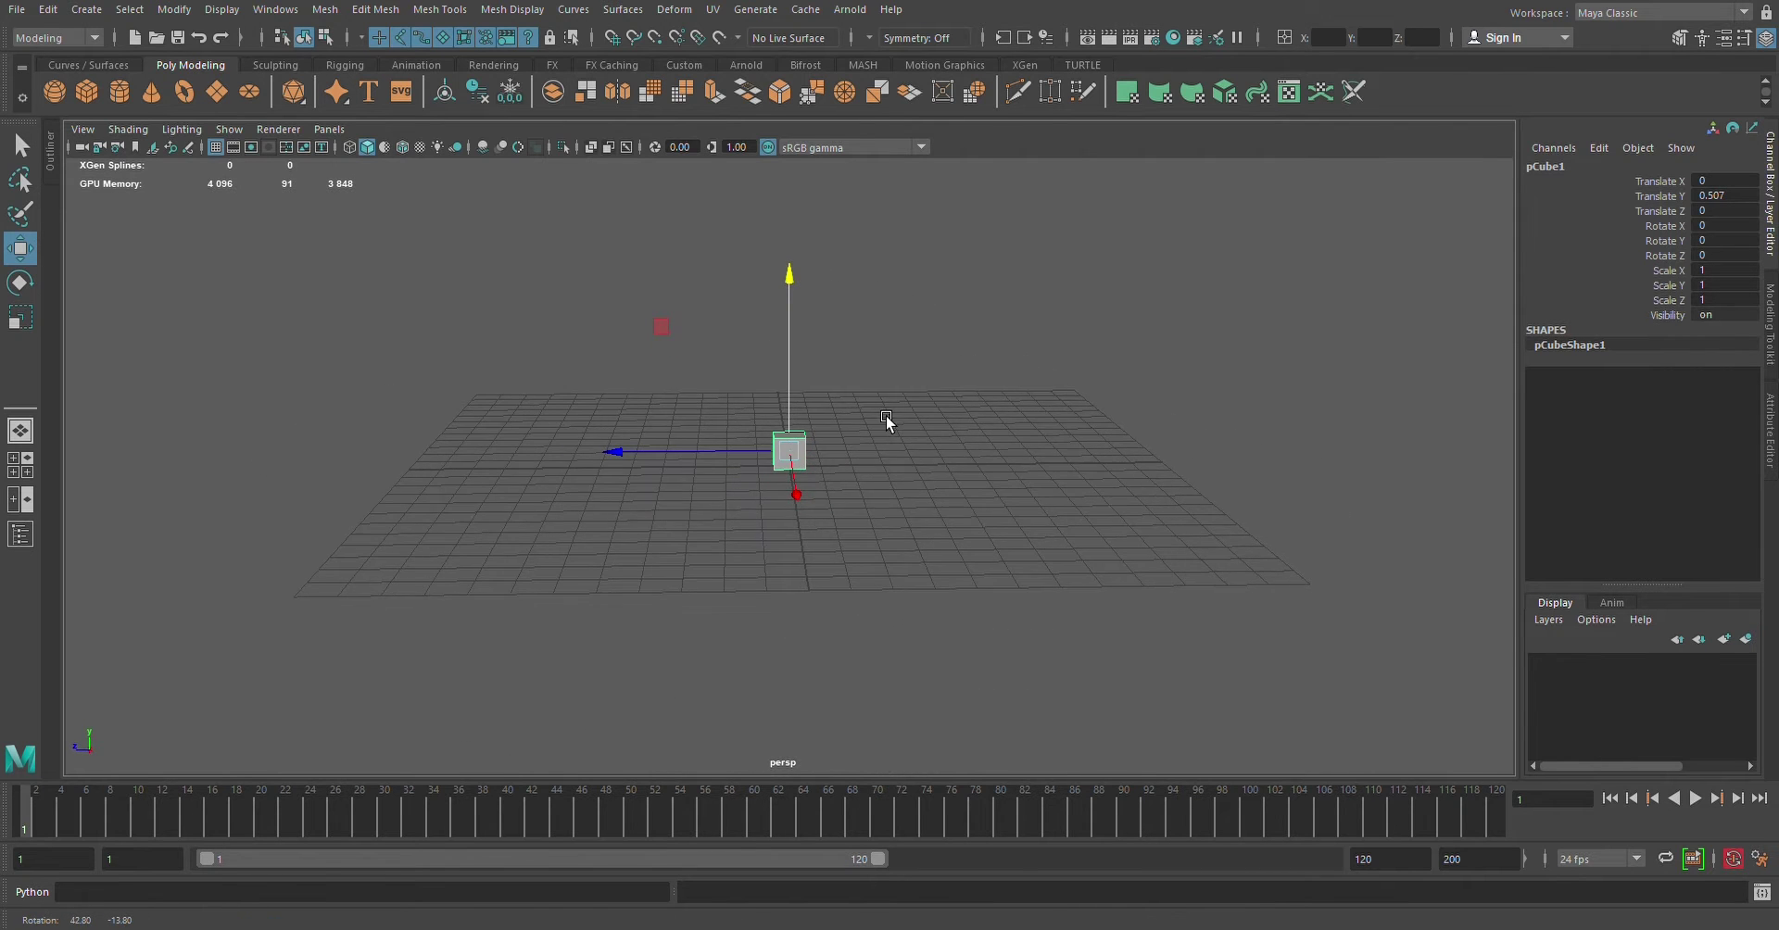
key(e)
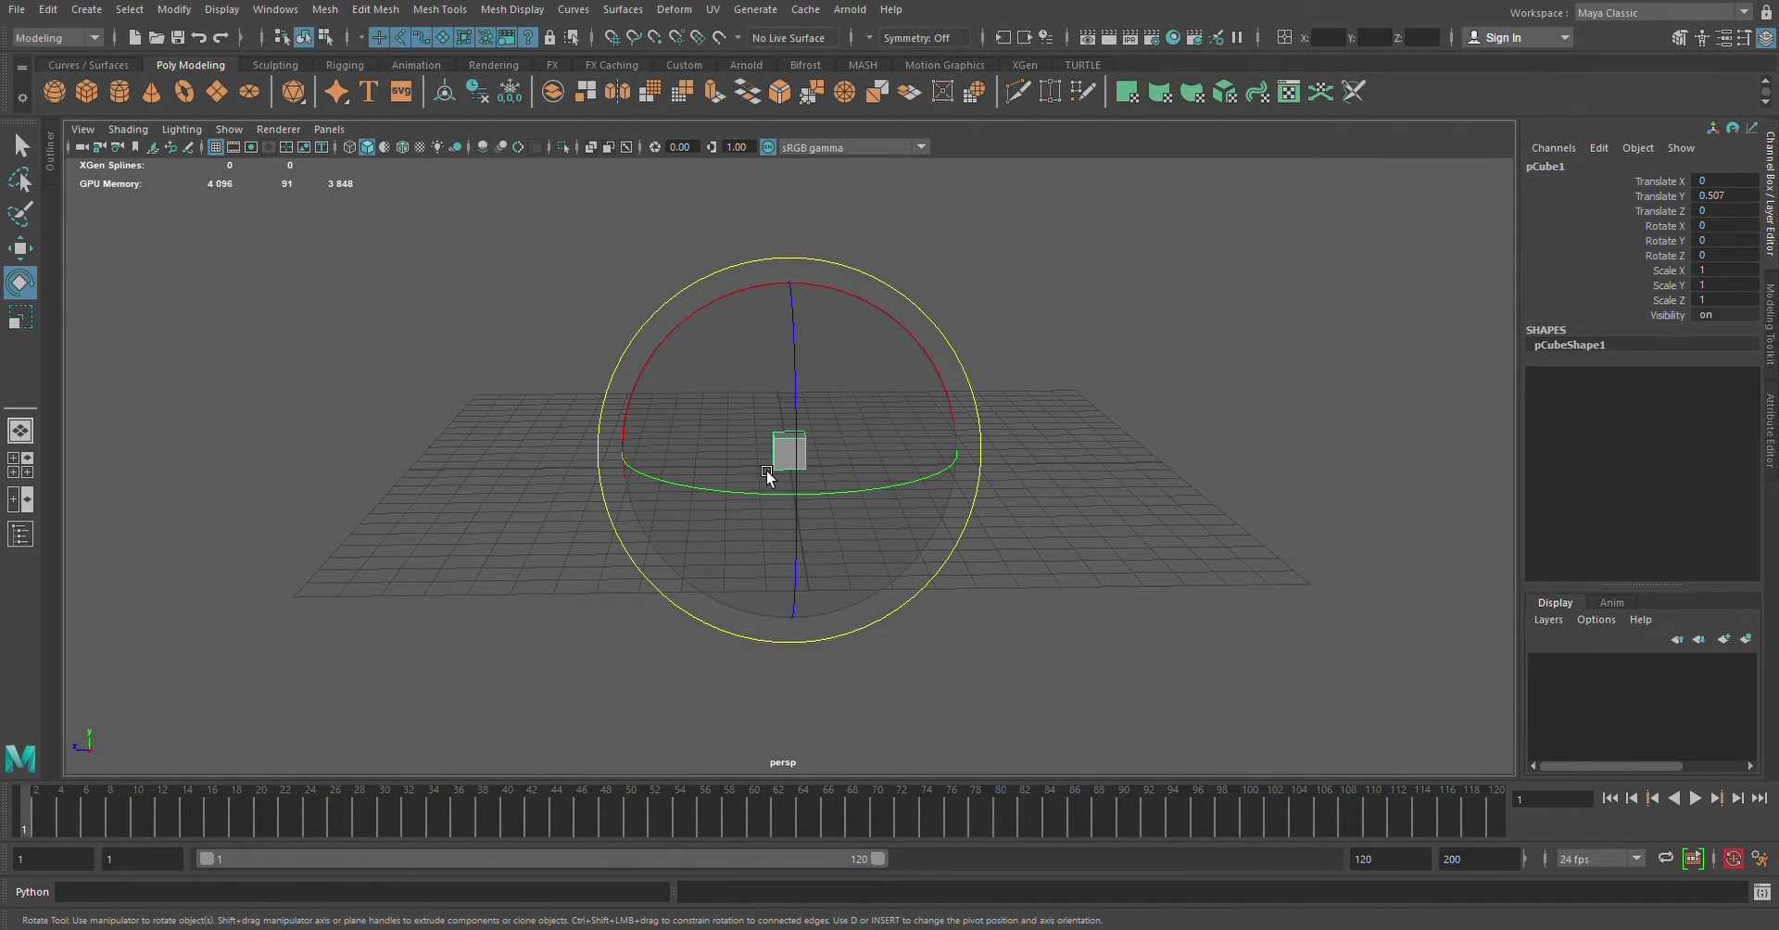
key(r)
drag(622, 452, 74, 457)
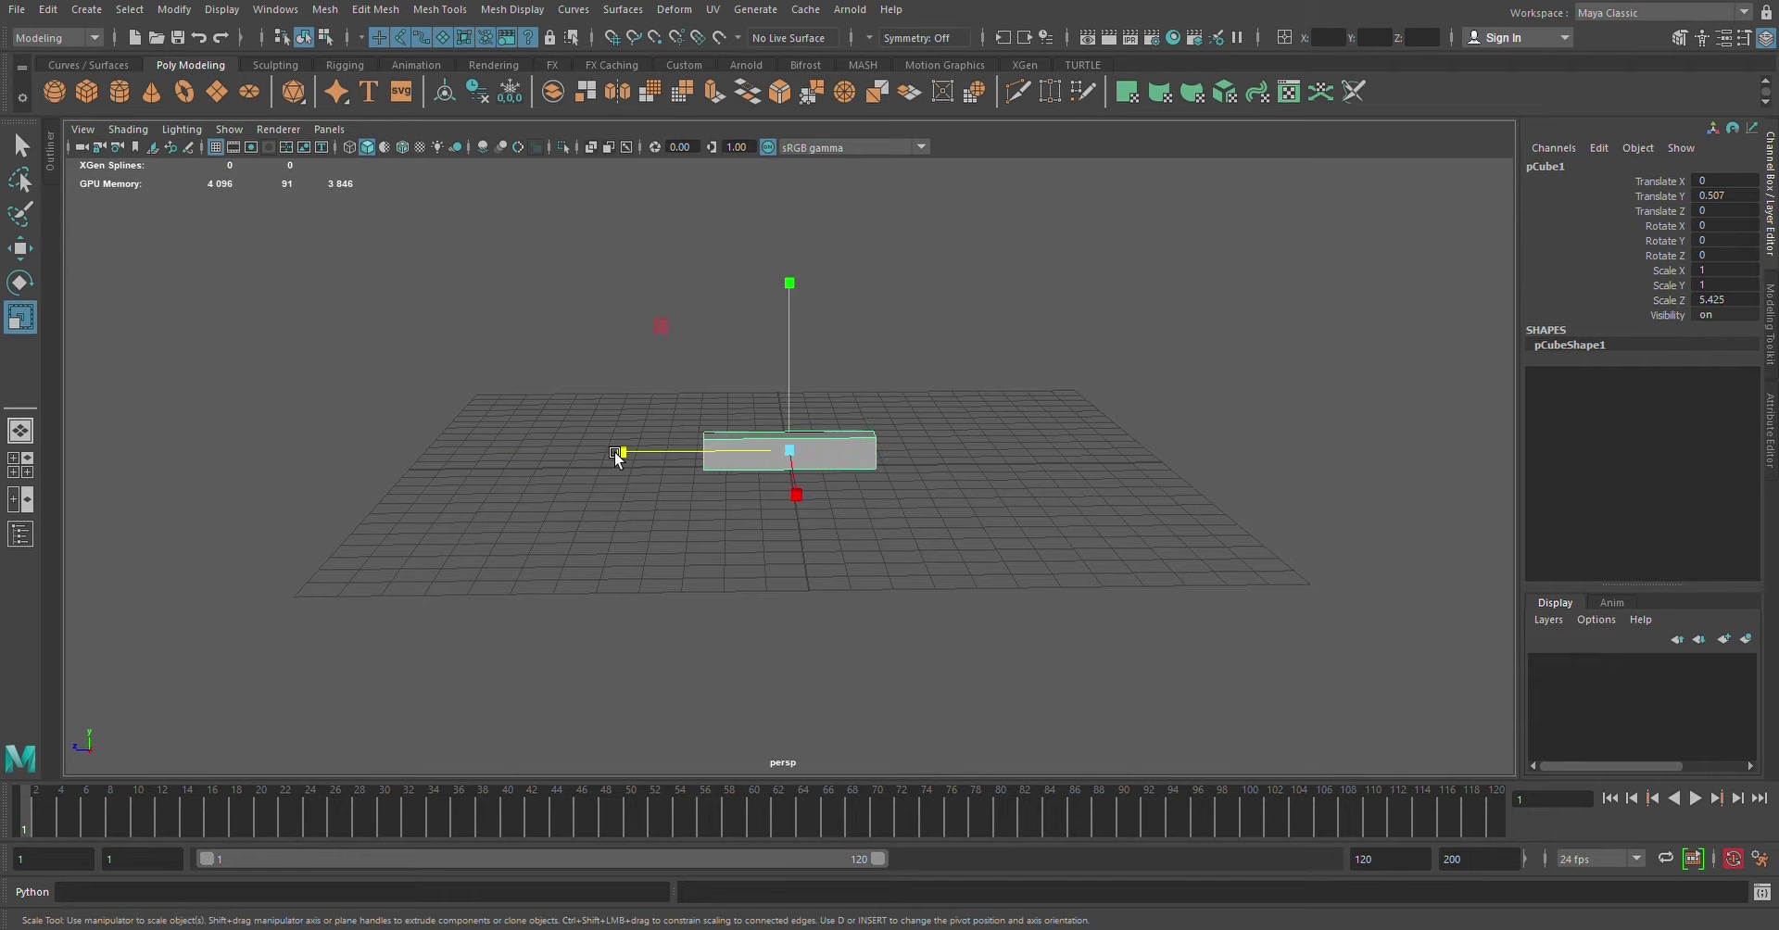
drag(676, 453, 567, 463)
mouse_move(794, 485)
alt+mouse_down()
mouse_move(1017, 627)
mouse_move(981, 532)
alt+mouse_up()
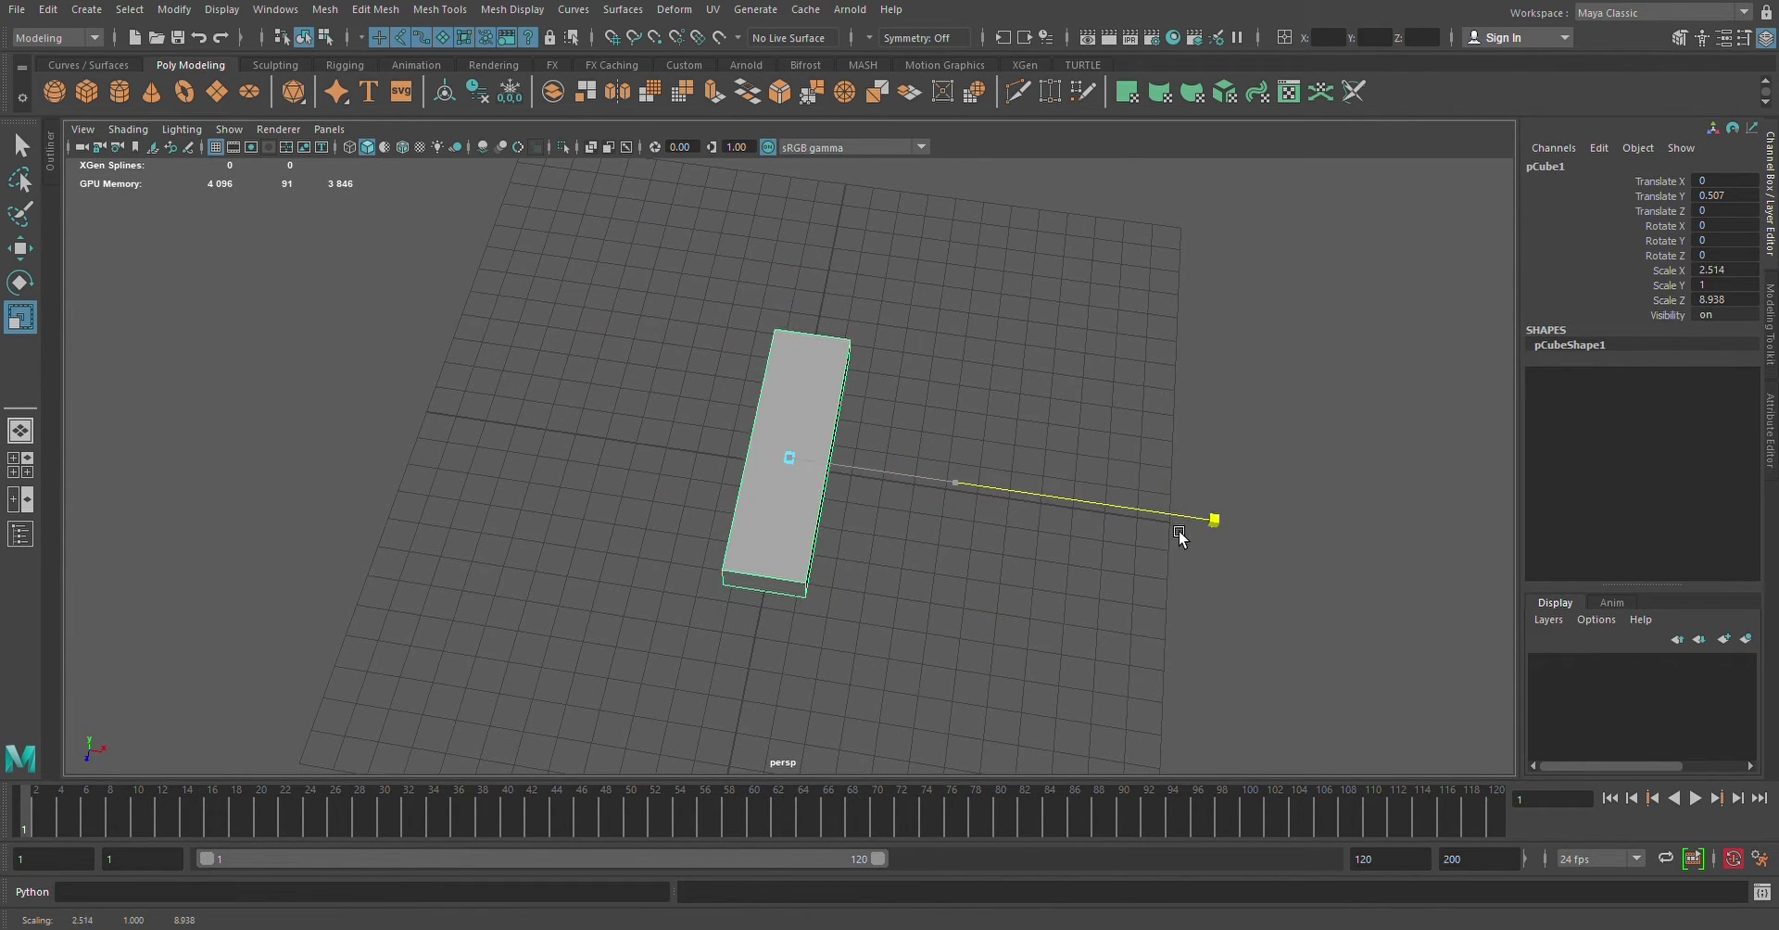
mouse_move(926, 478)
mouse_down()
mouse_move(964, 489)
mouse_move(965, 620)
mouse_move(812, 548)
mouse_move(810, 525)
mouse_up()
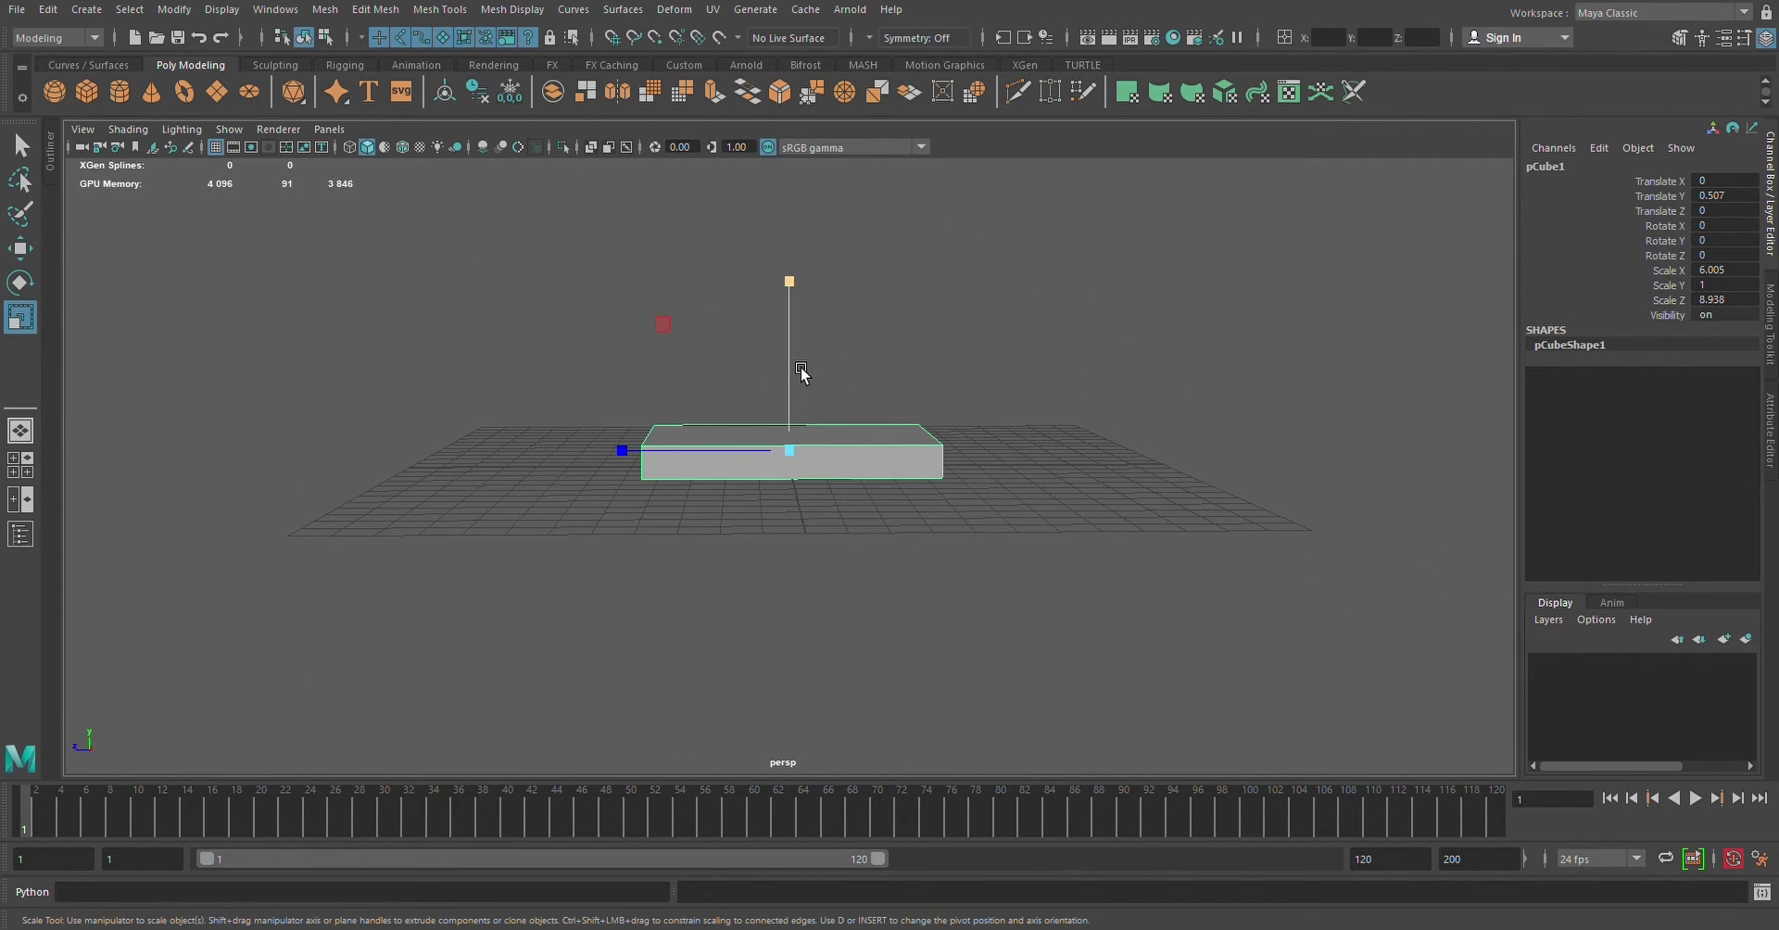
mouse_move(801, 367)
mouse_down()
mouse_move(804, 426)
mouse_move(805, 398)
mouse_up()
key(w)
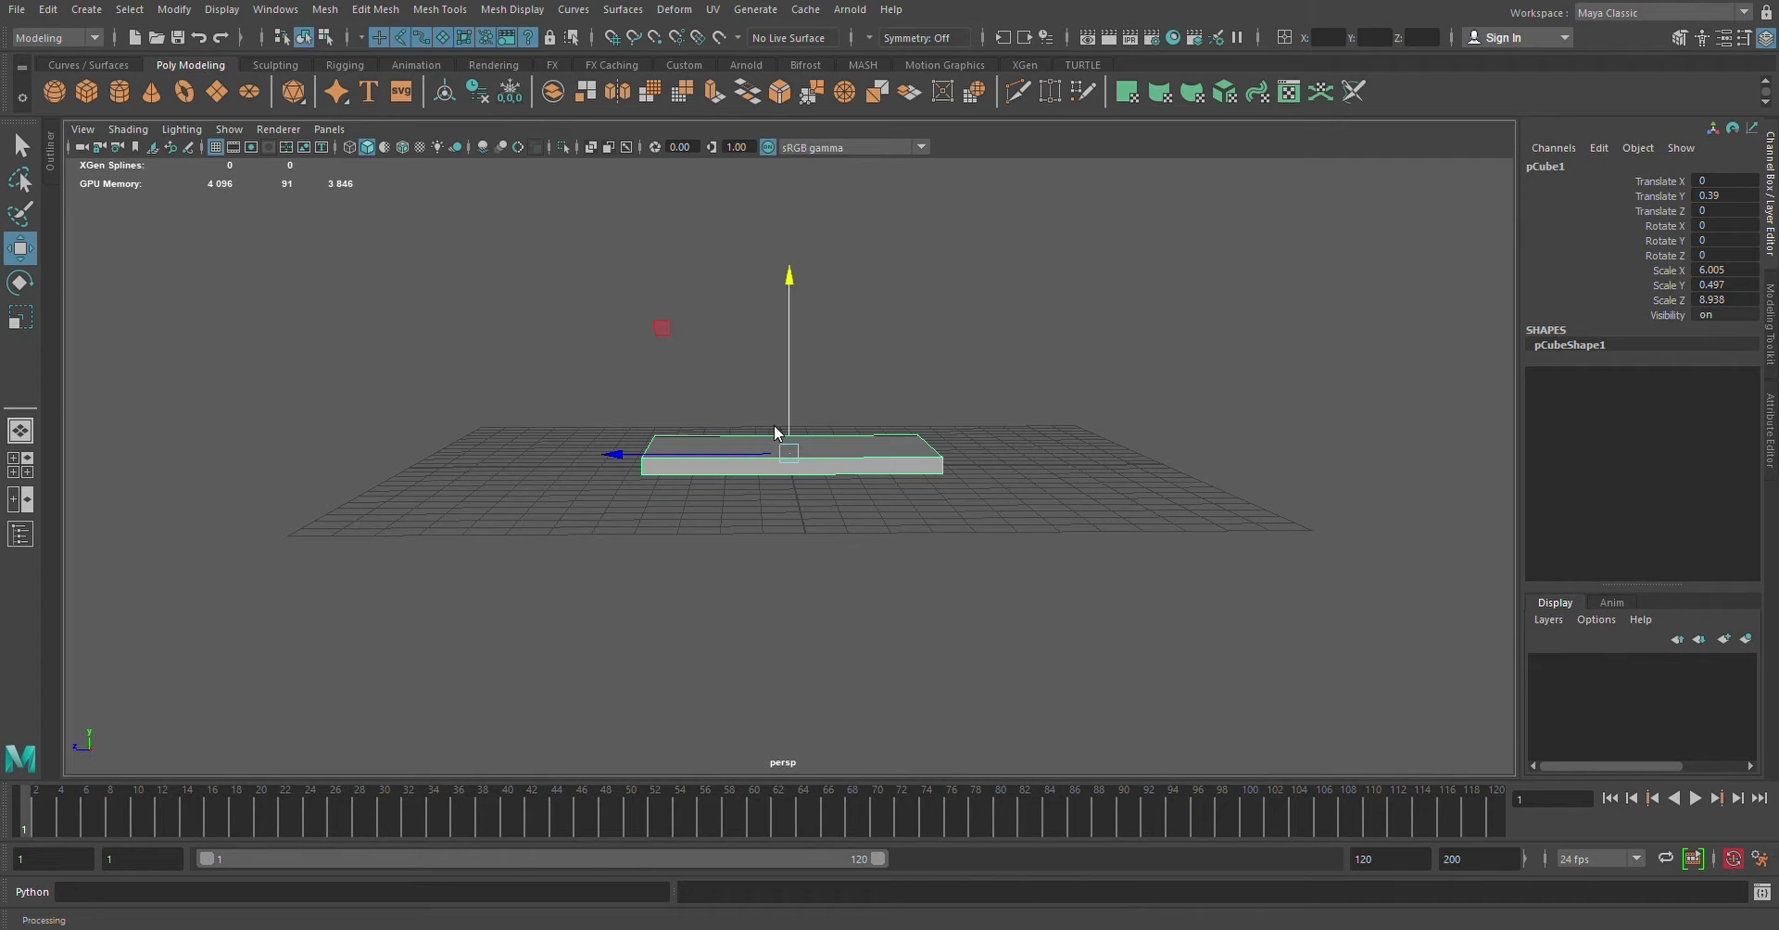
Extrude the slab's top face upward into a tall box with a thin top band
click(802, 480)
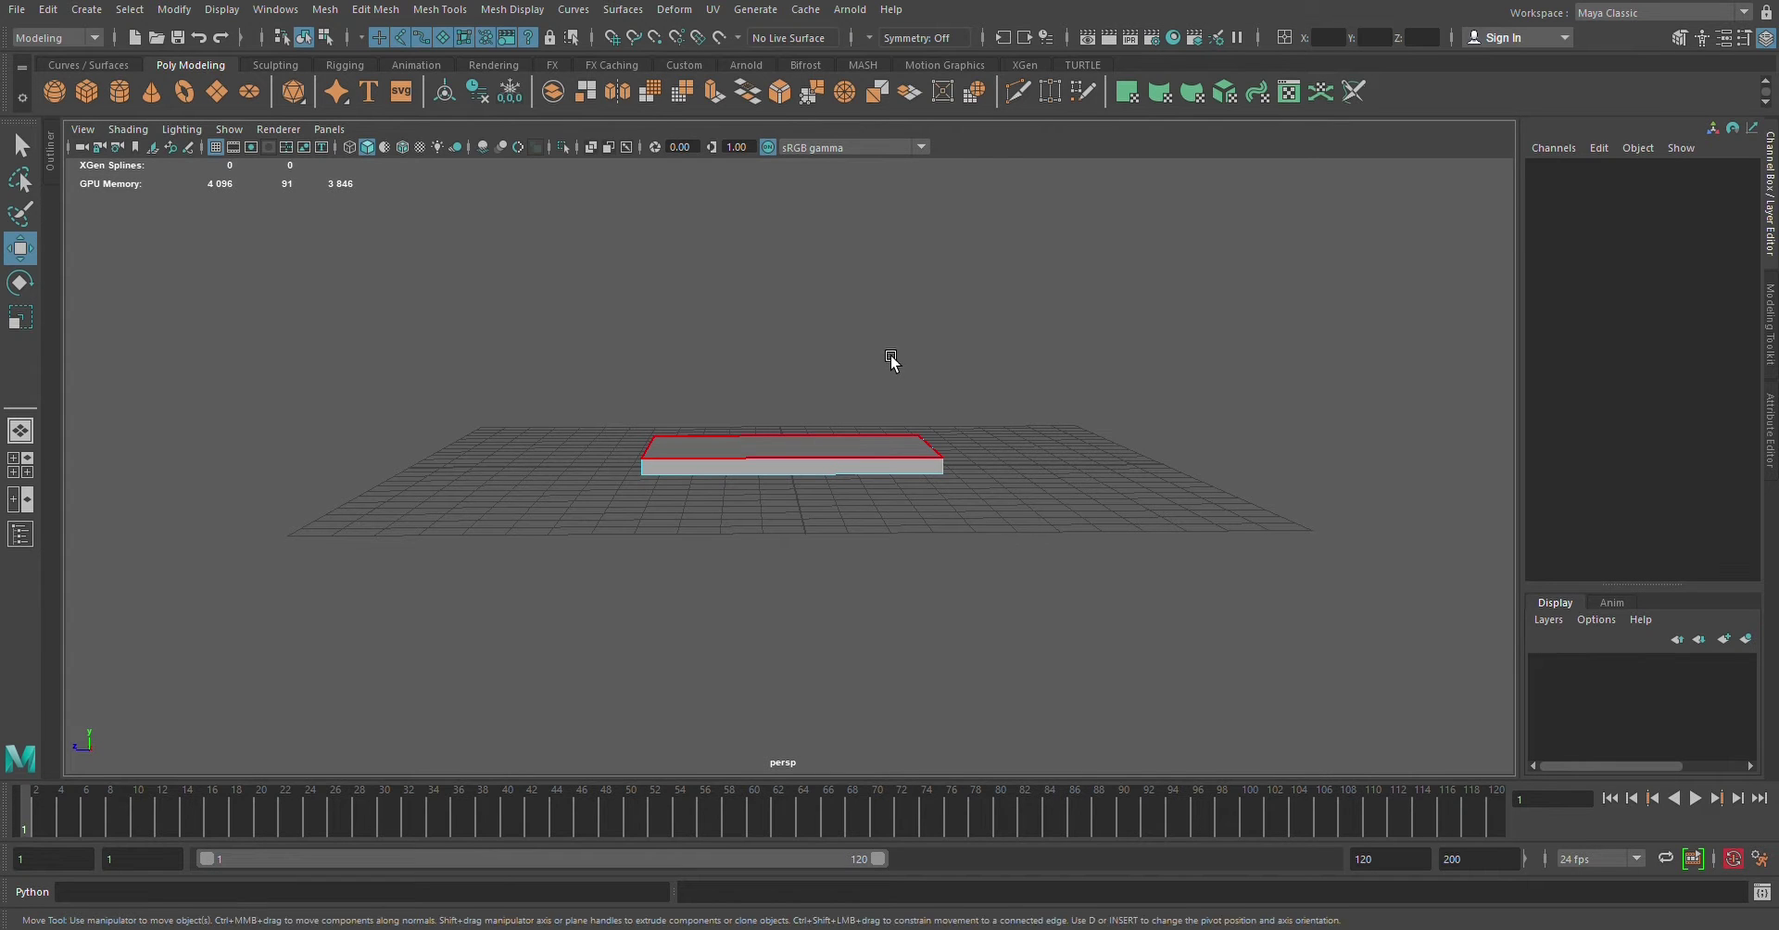
key(ctrl+z)
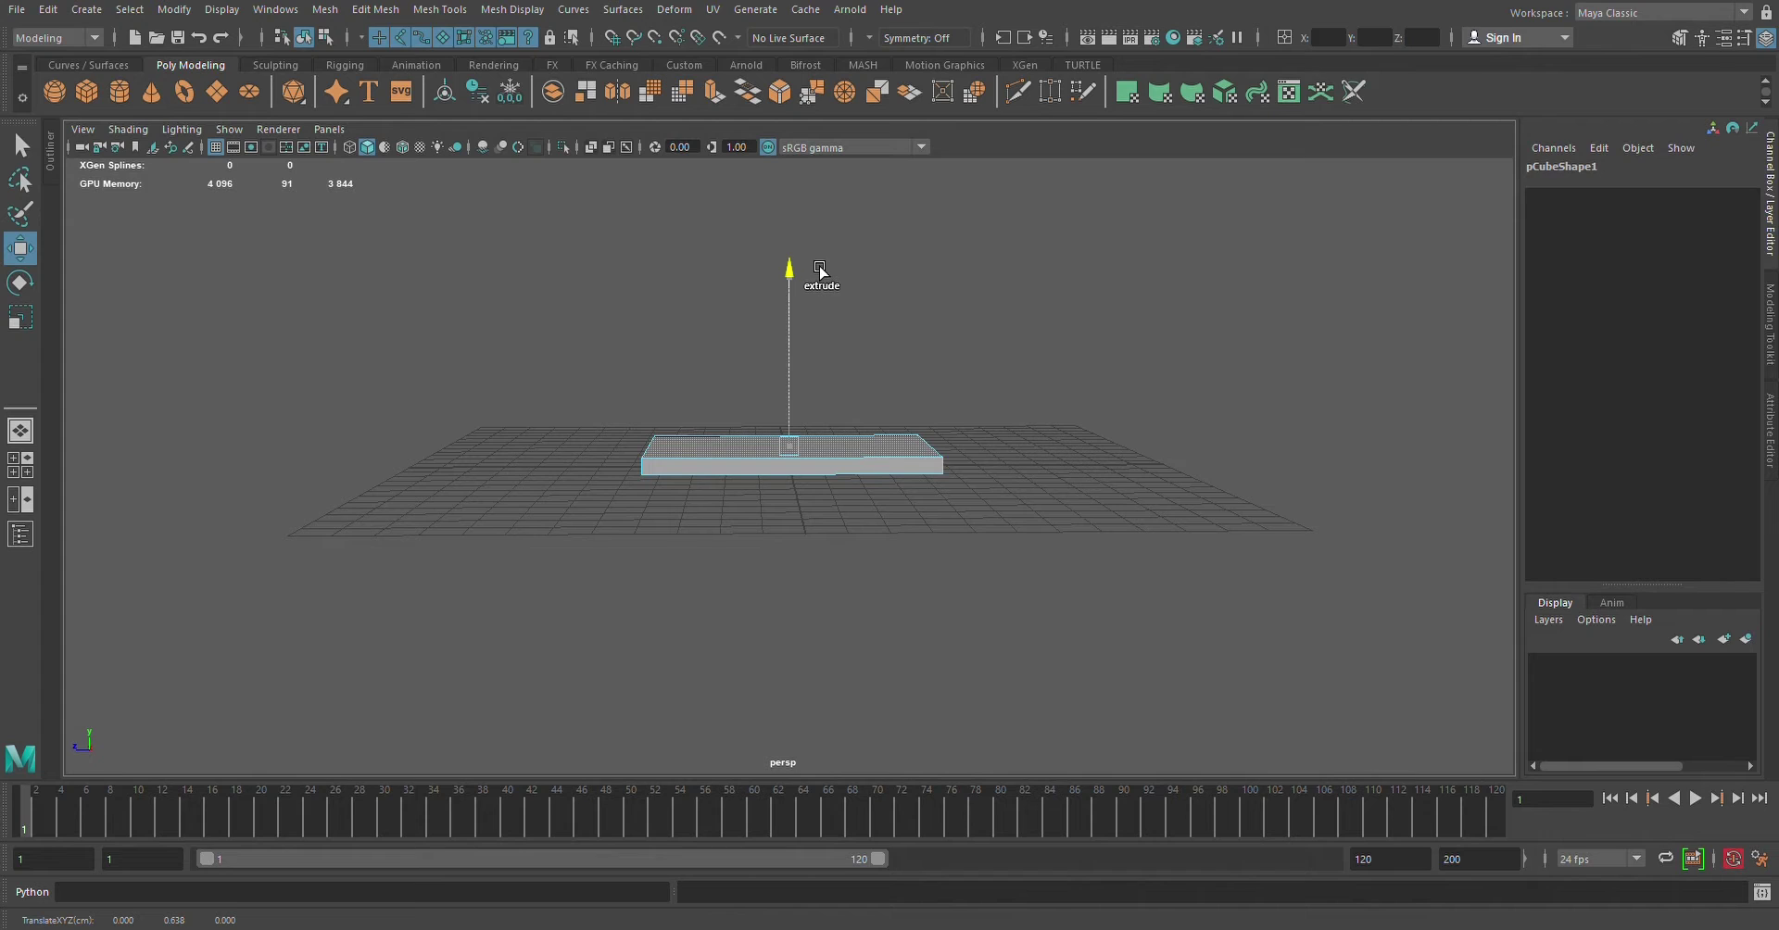
drag(821, 271, 839, 264)
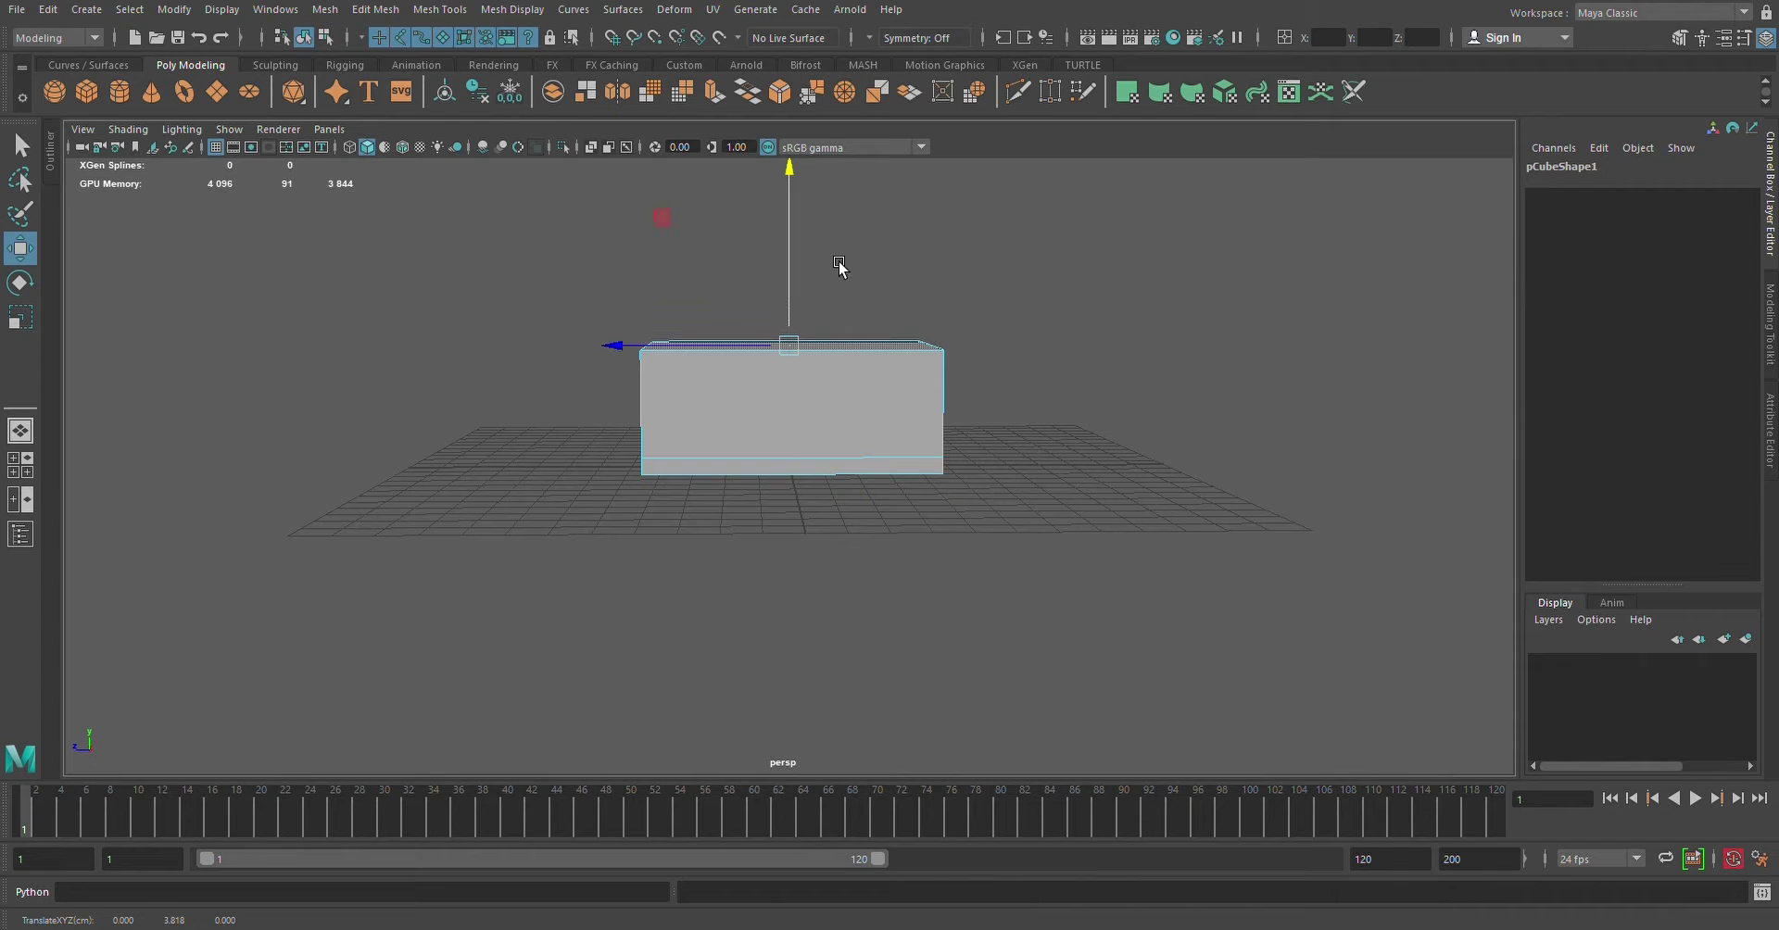
drag(812, 276, 814, 258)
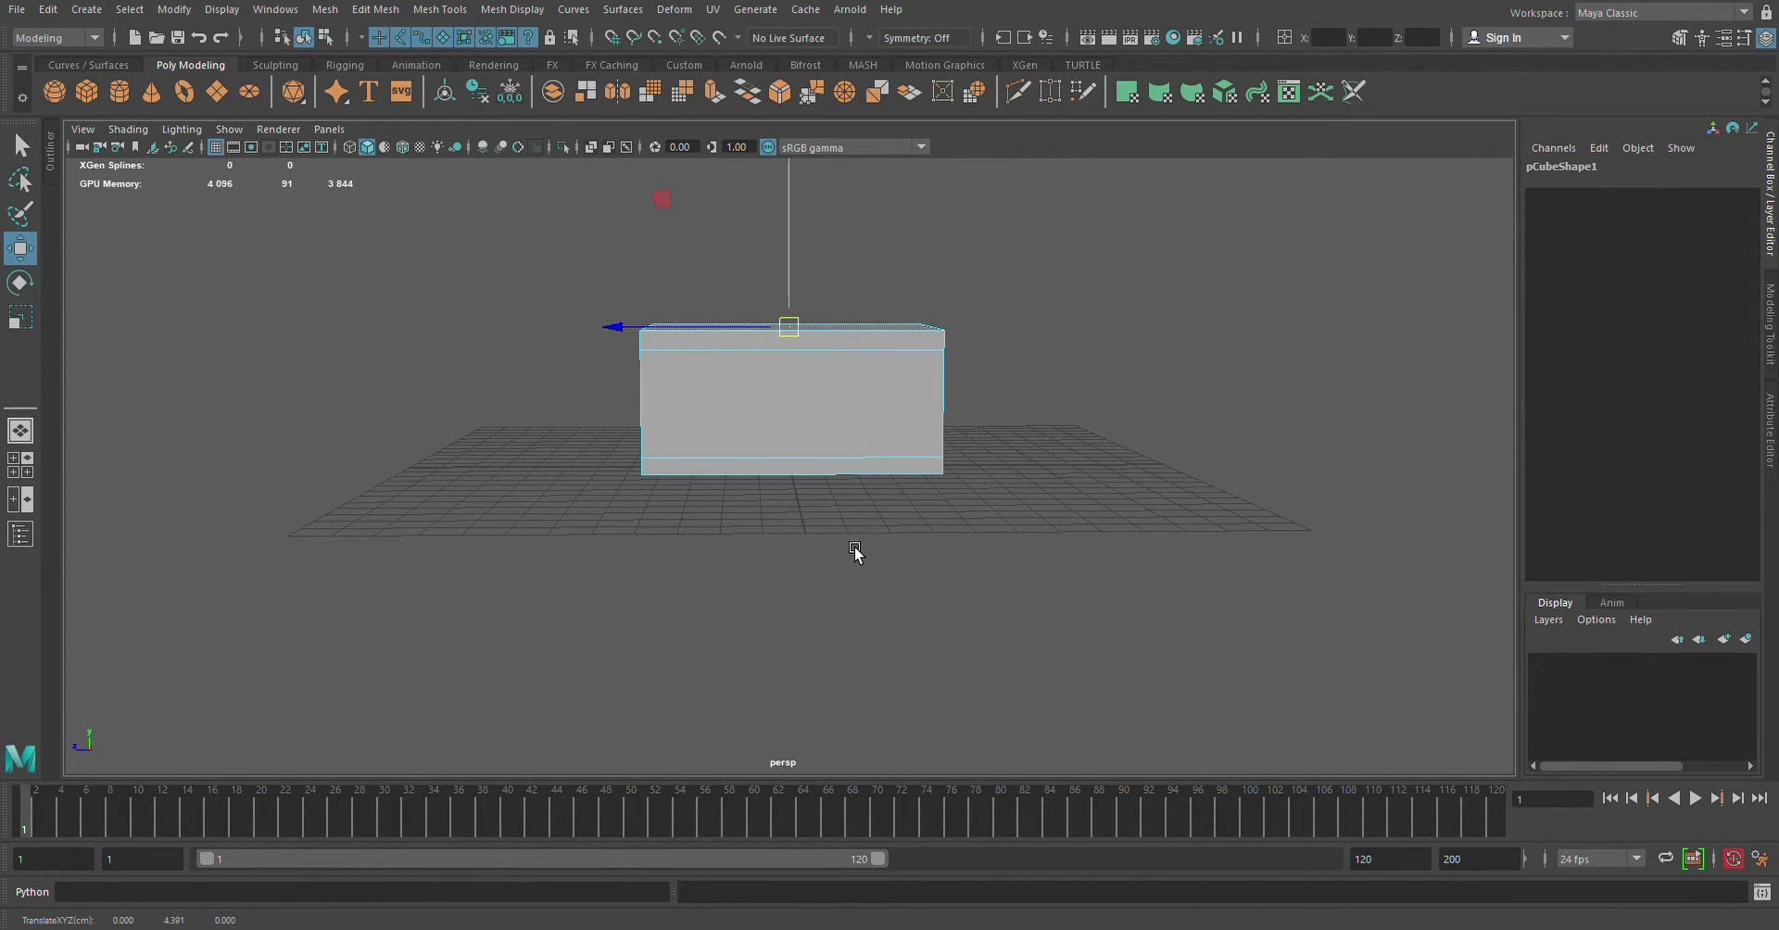
alt+drag(854, 552, 703, 544)
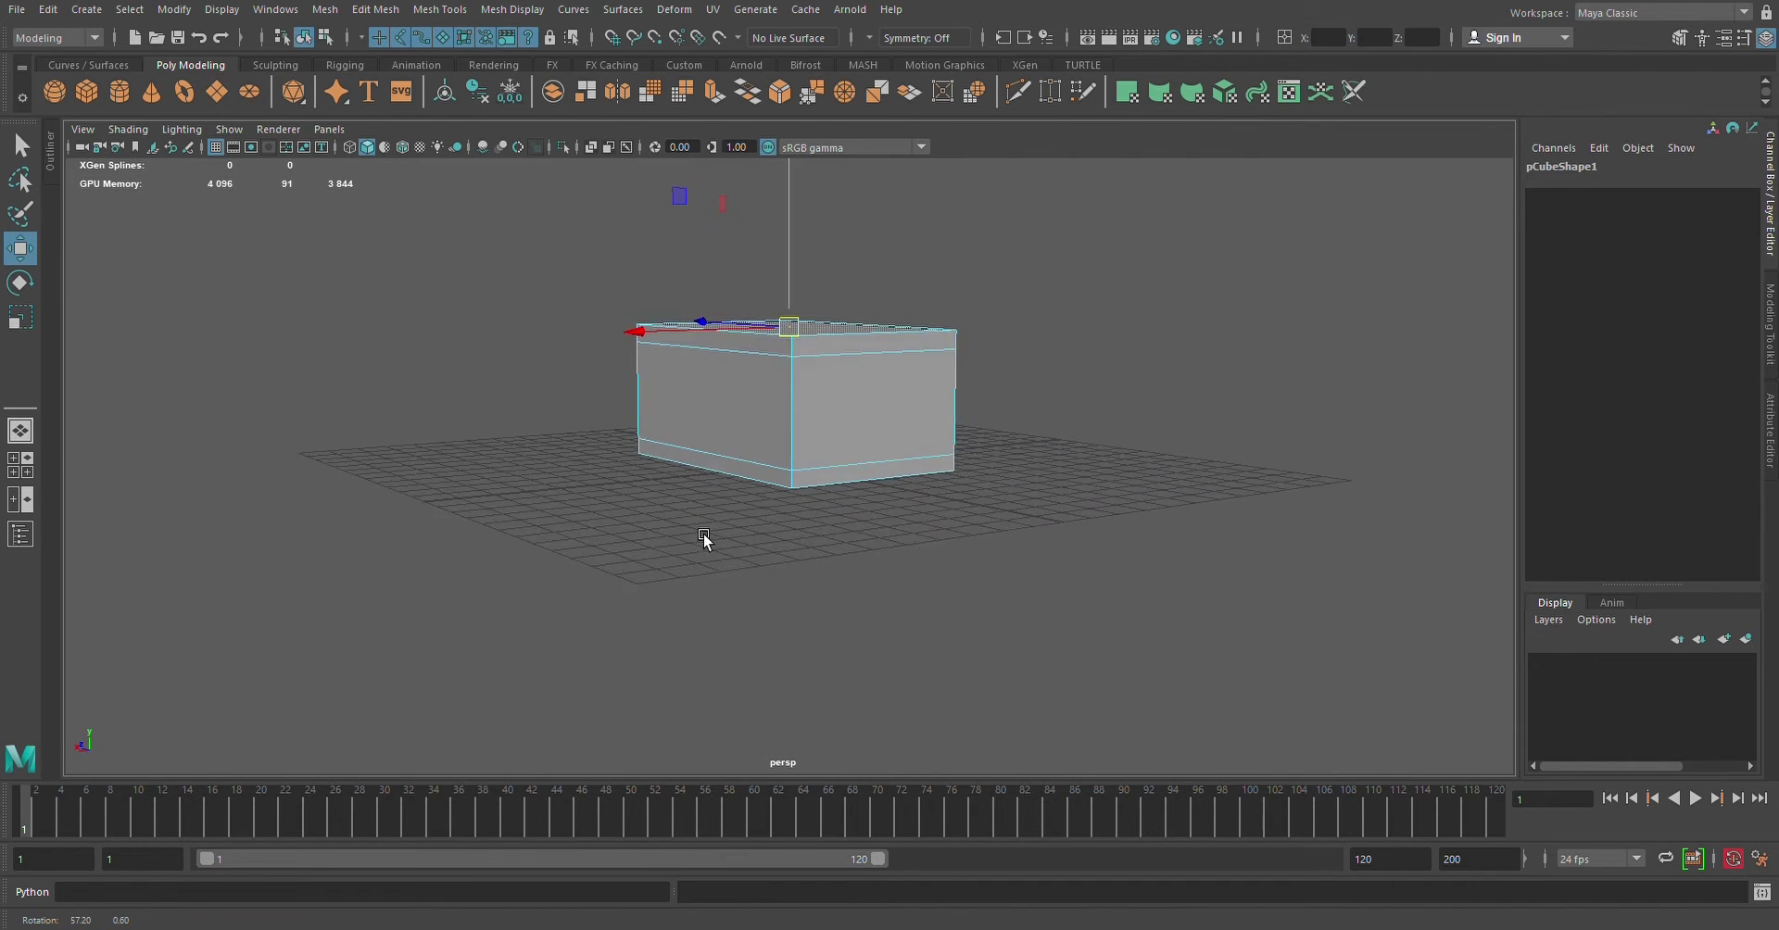
Extrude the box's right side face outward to lengthen the box
click(834, 389)
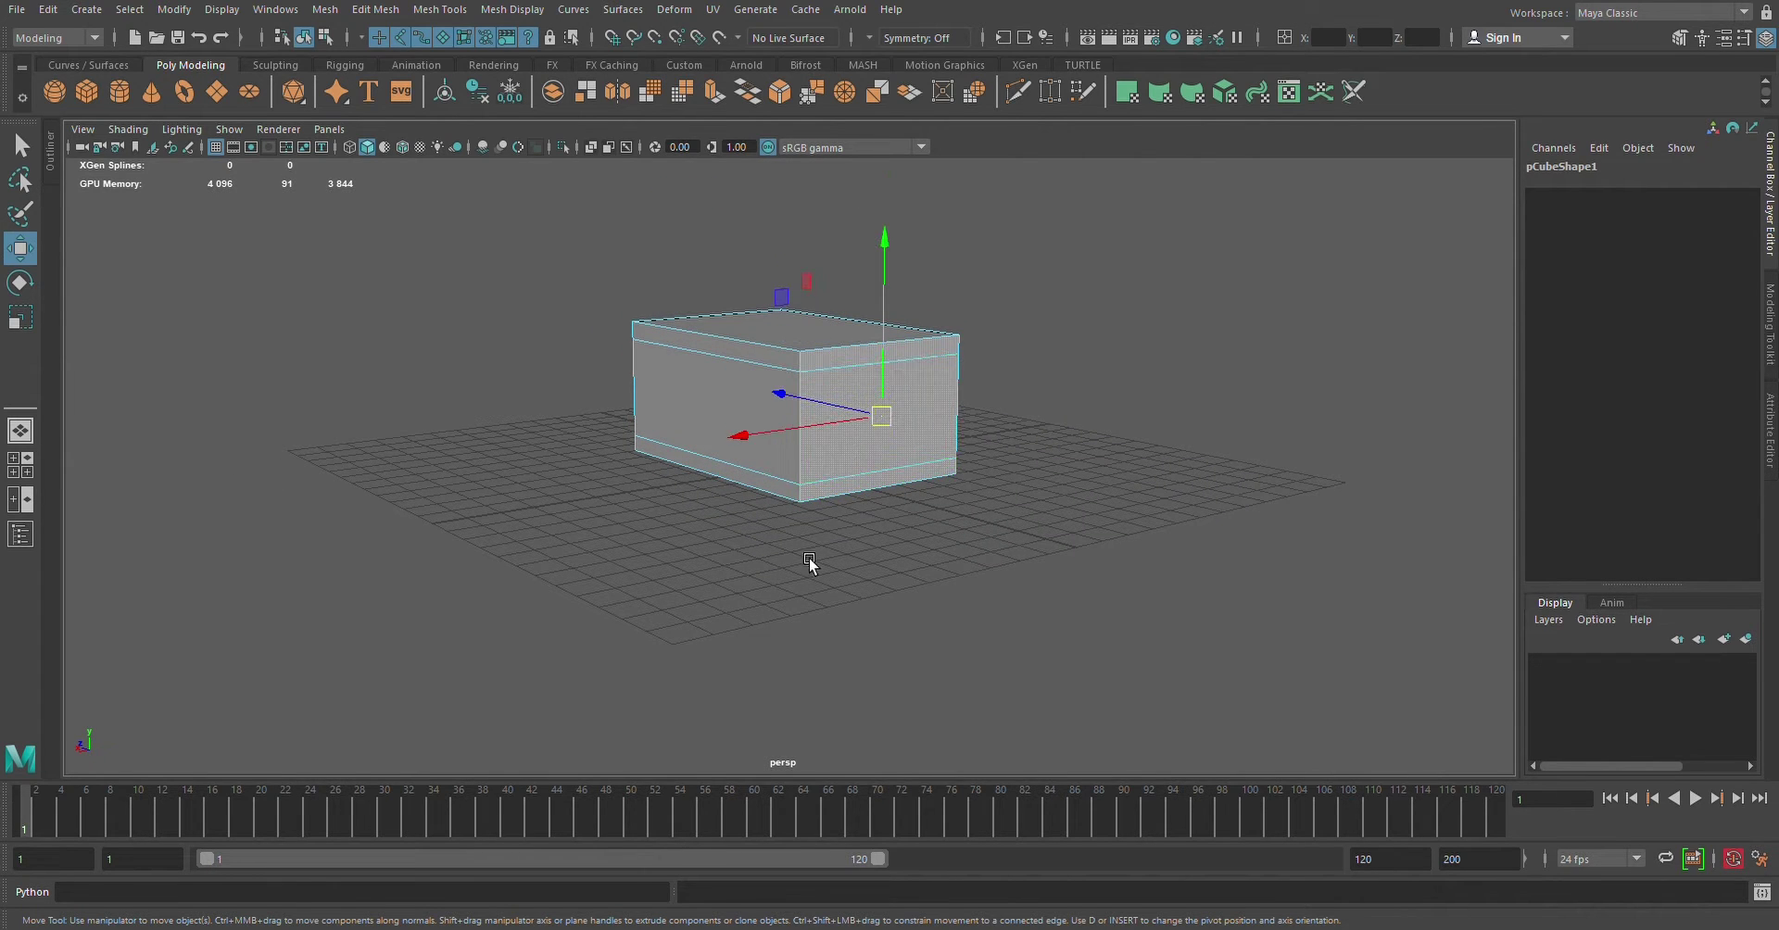
mouse_move(811, 560)
alt+mouse_down()
mouse_move(826, 597)
mouse_move(876, 586)
alt+mouse_up()
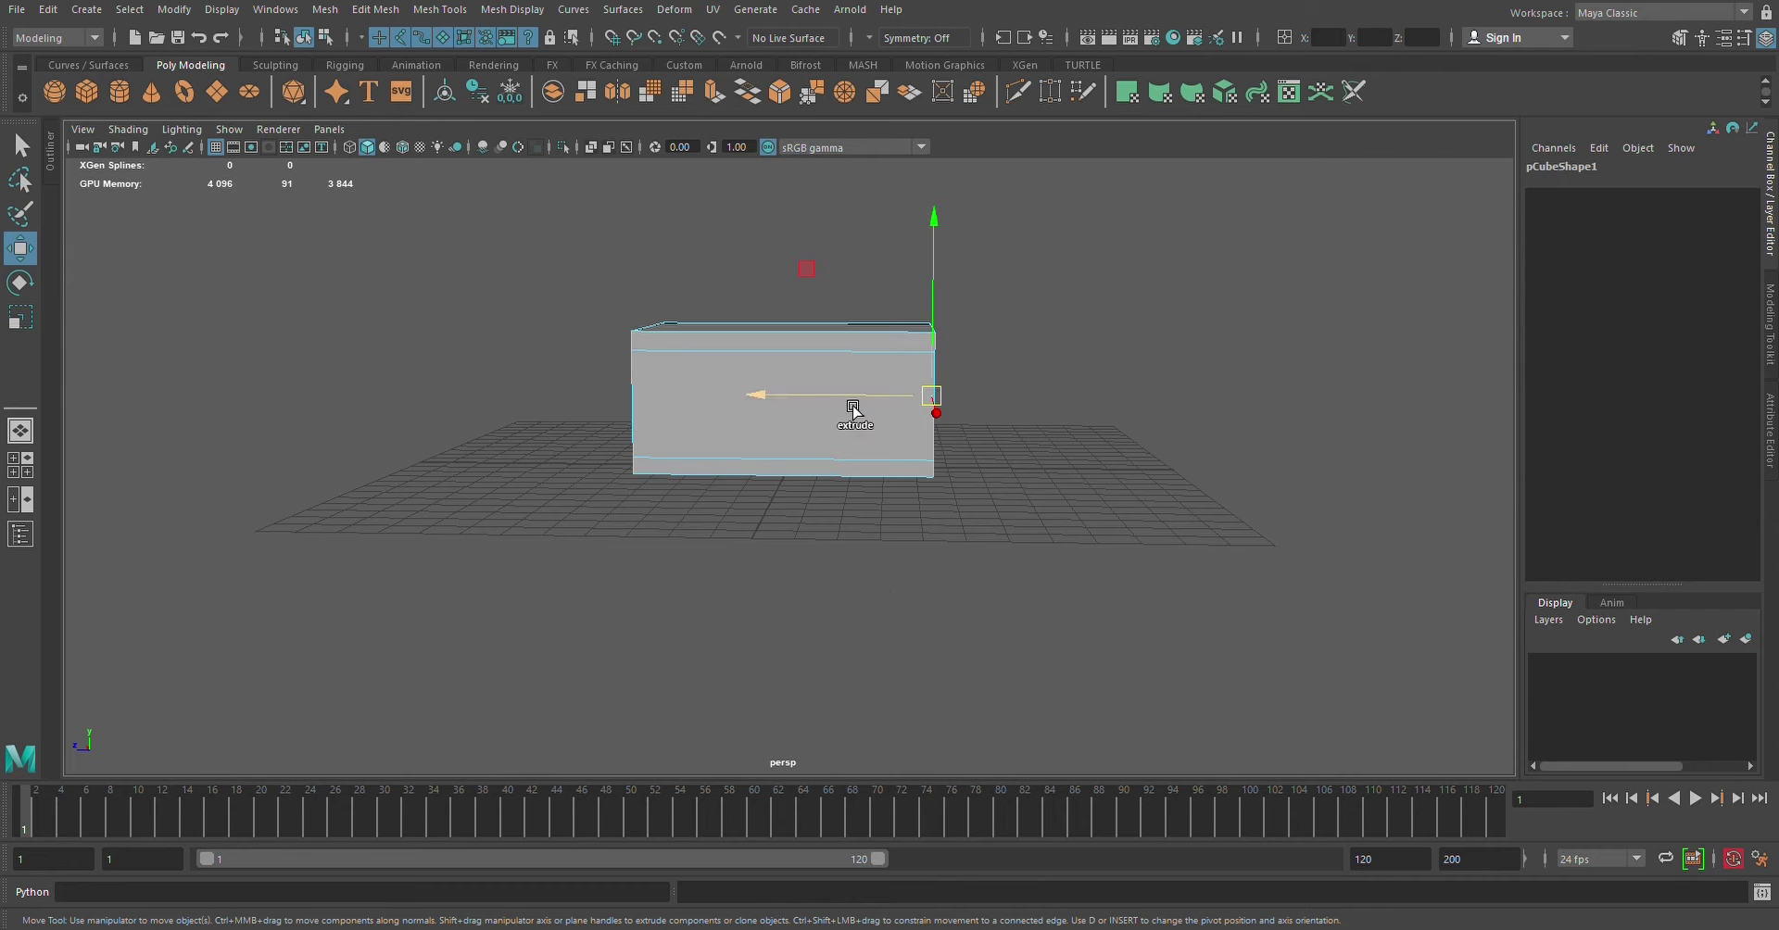
drag(846, 405, 906, 410)
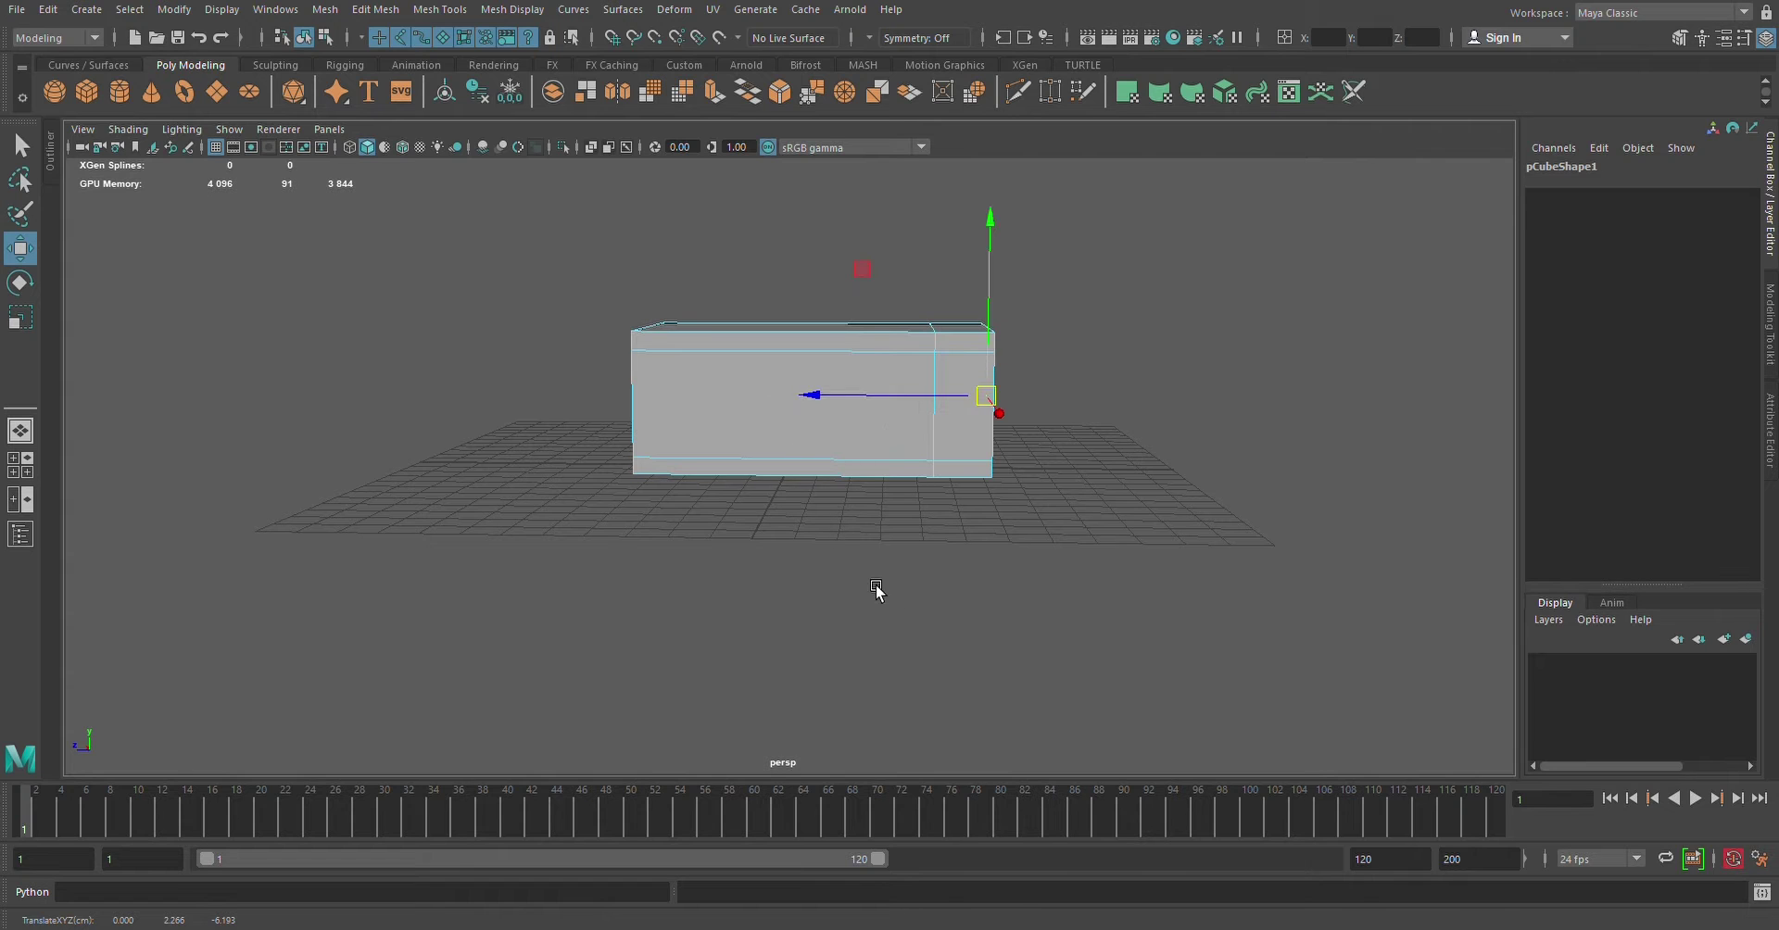
scroll(885, 593, up, 3)
mouse_move(897, 604)
alt+mouse_down()
mouse_move(910, 576)
mouse_move(988, 552)
alt+mouse_up()
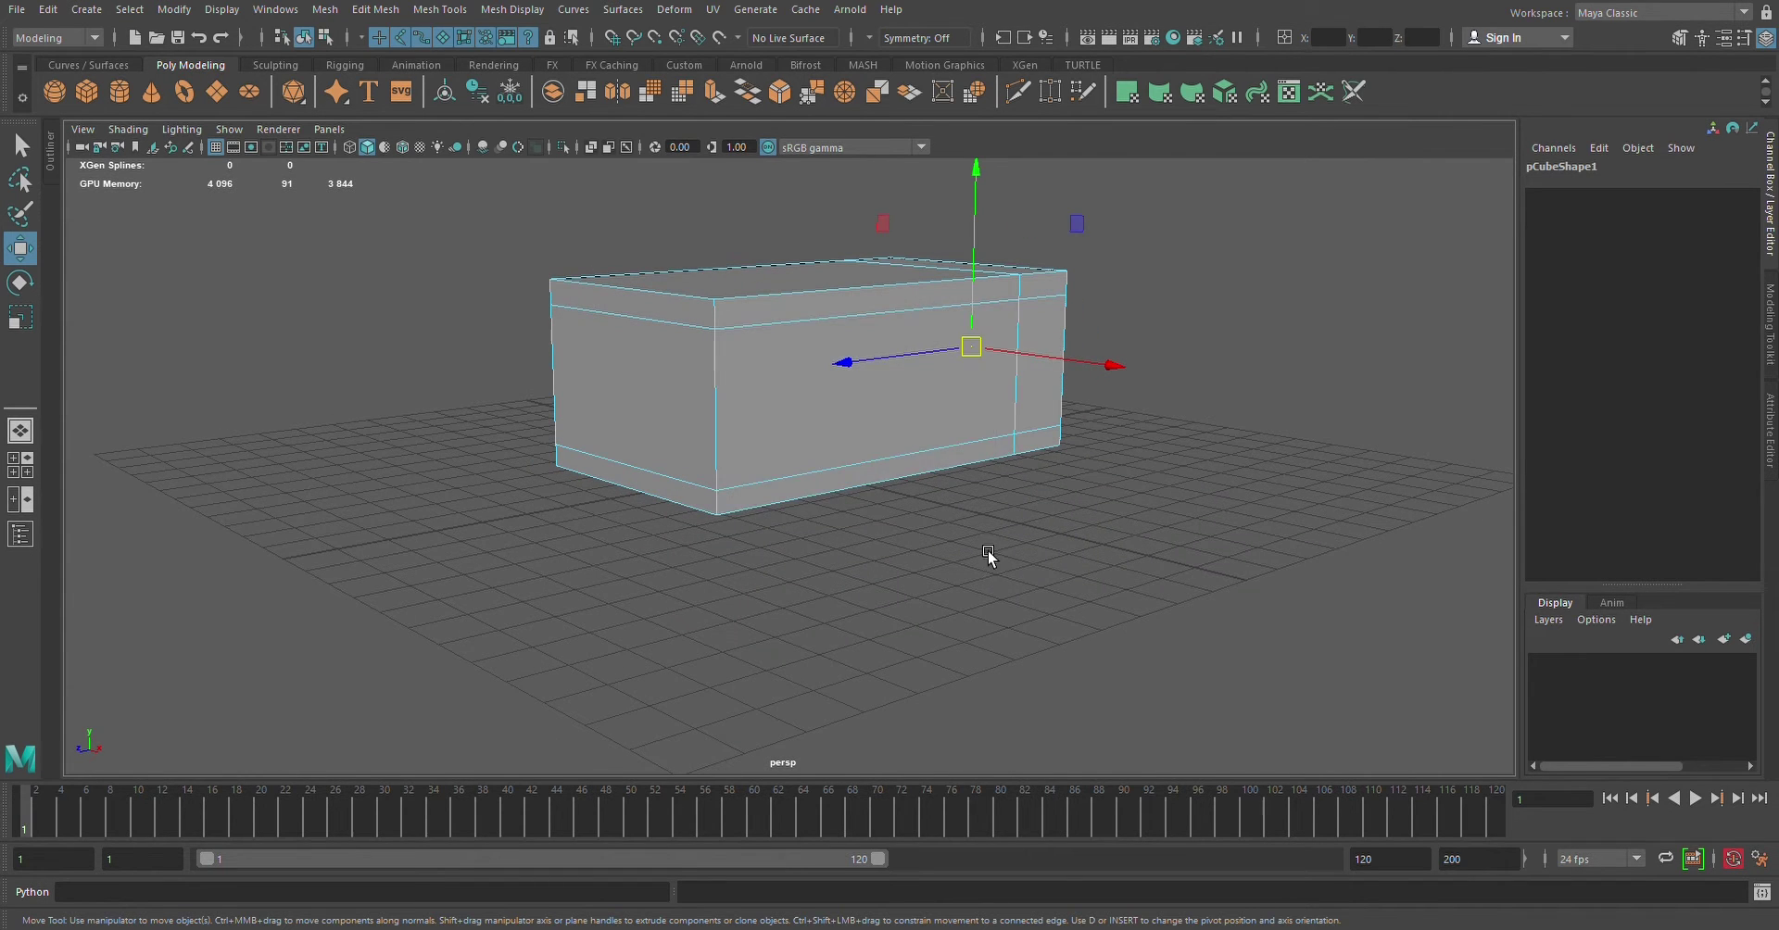
Extrude the long front face twice and push it inward into a framed recess
click(895, 420)
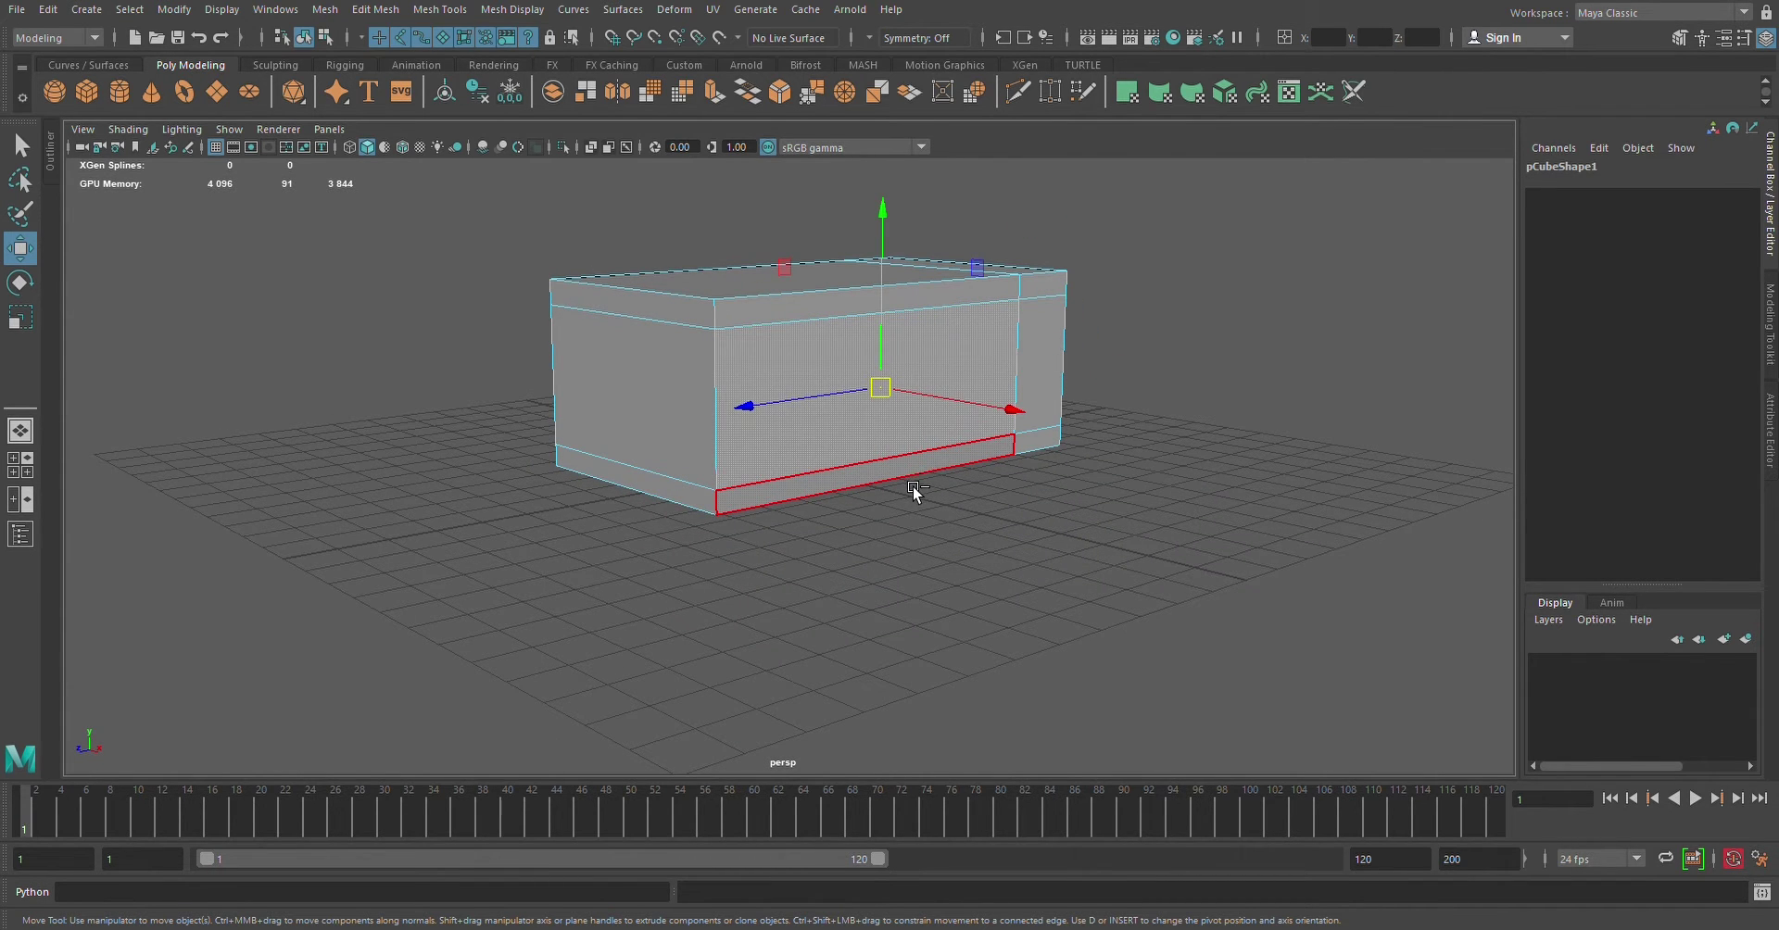
key(ctrl+e)
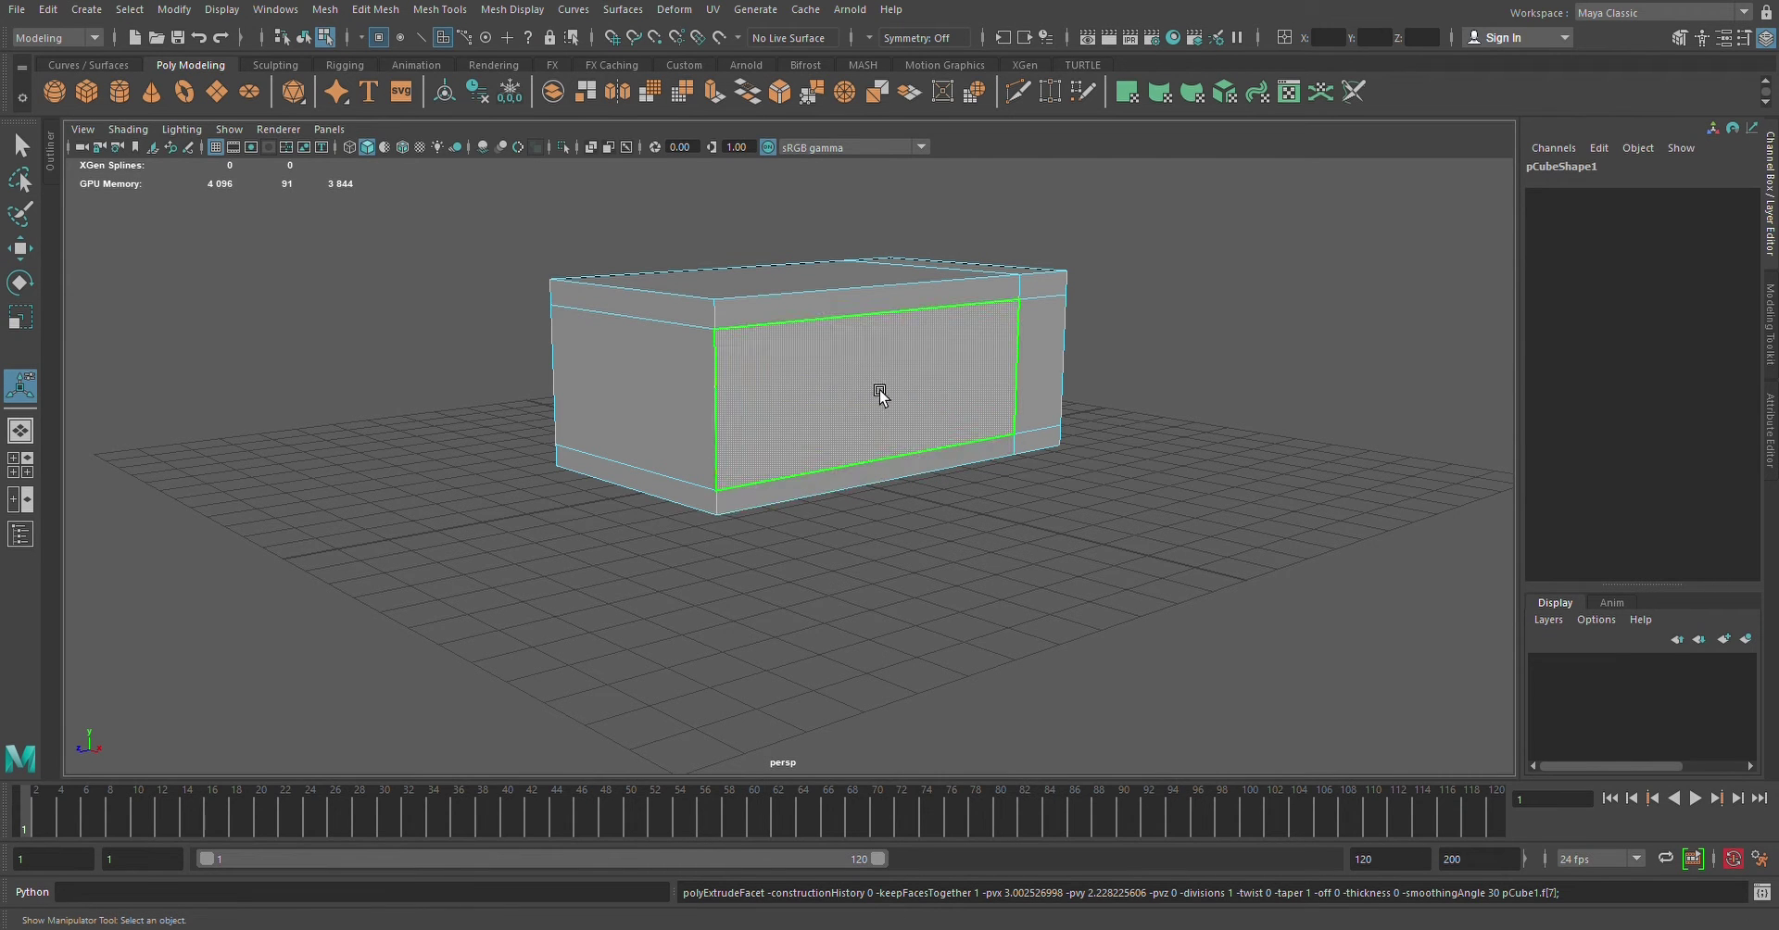
key(ctrl+e)
key(w)
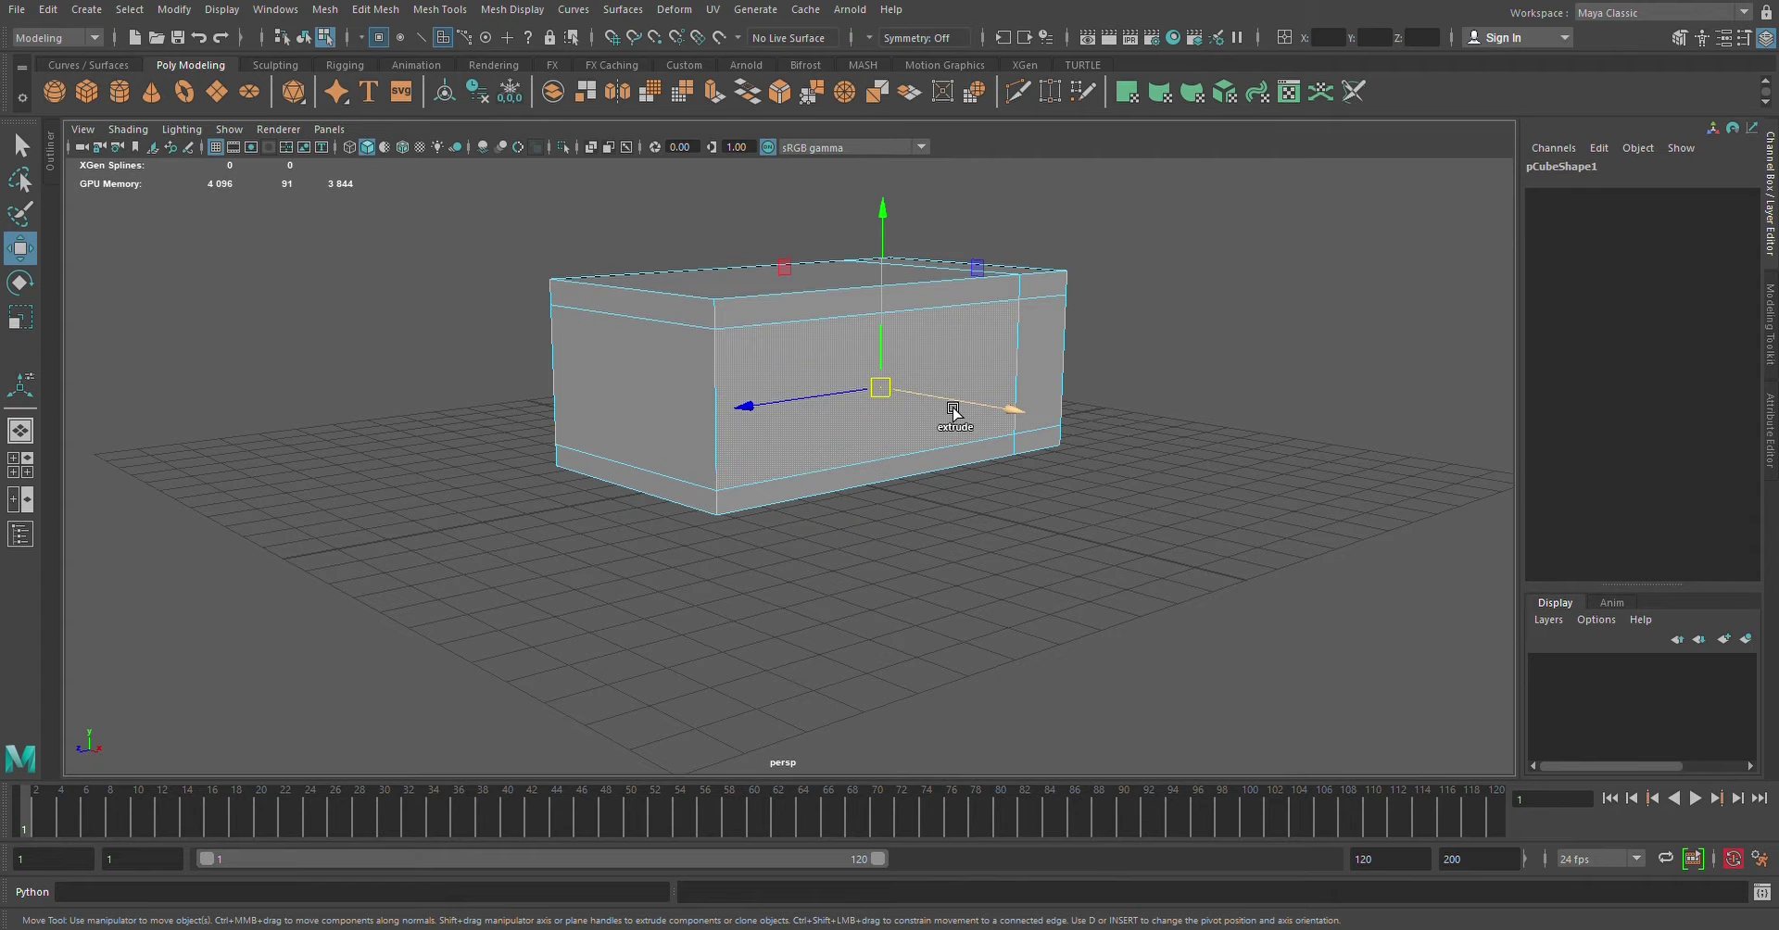
drag(950, 406, 938, 401)
mouse_move(910, 587)
alt+mouse_down()
mouse_move(810, 575)
mouse_move(925, 586)
alt+mouse_up()
click(925, 586)
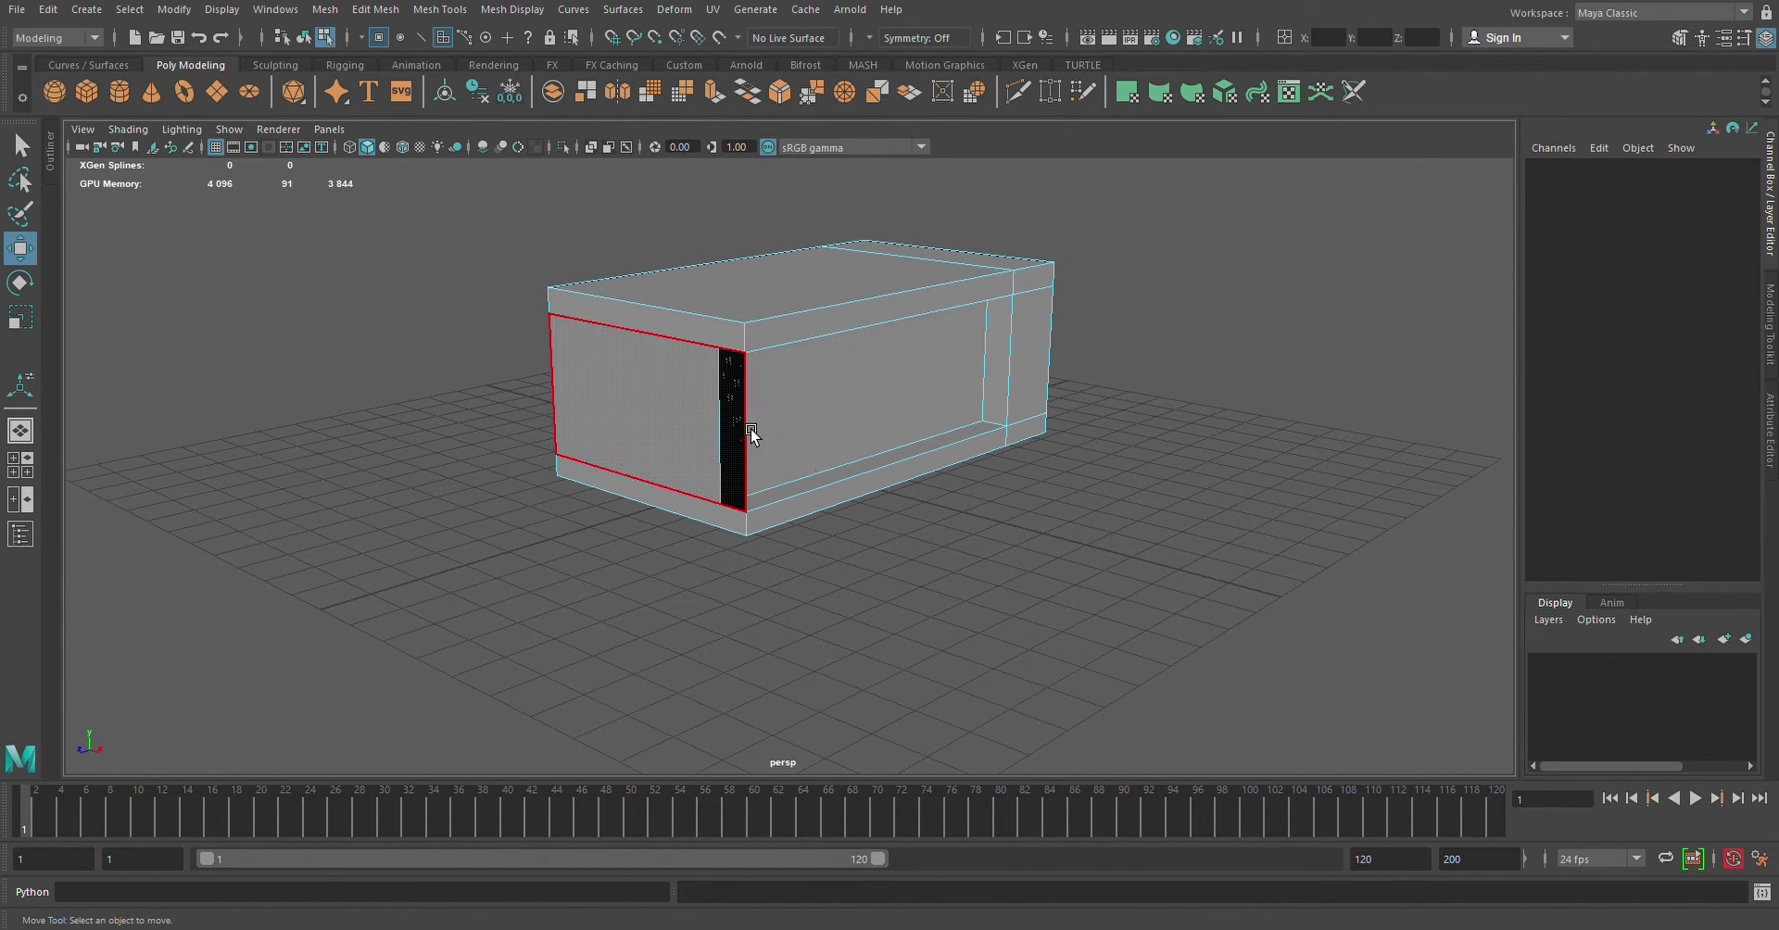
mouse_move(647, 636)
alt+mouse_down()
mouse_move(465, 665)
mouse_move(413, 624)
mouse_move(536, 624)
alt+mouse_up()
scroll(818, 569, up, 2)
scroll(826, 569, up, 5)
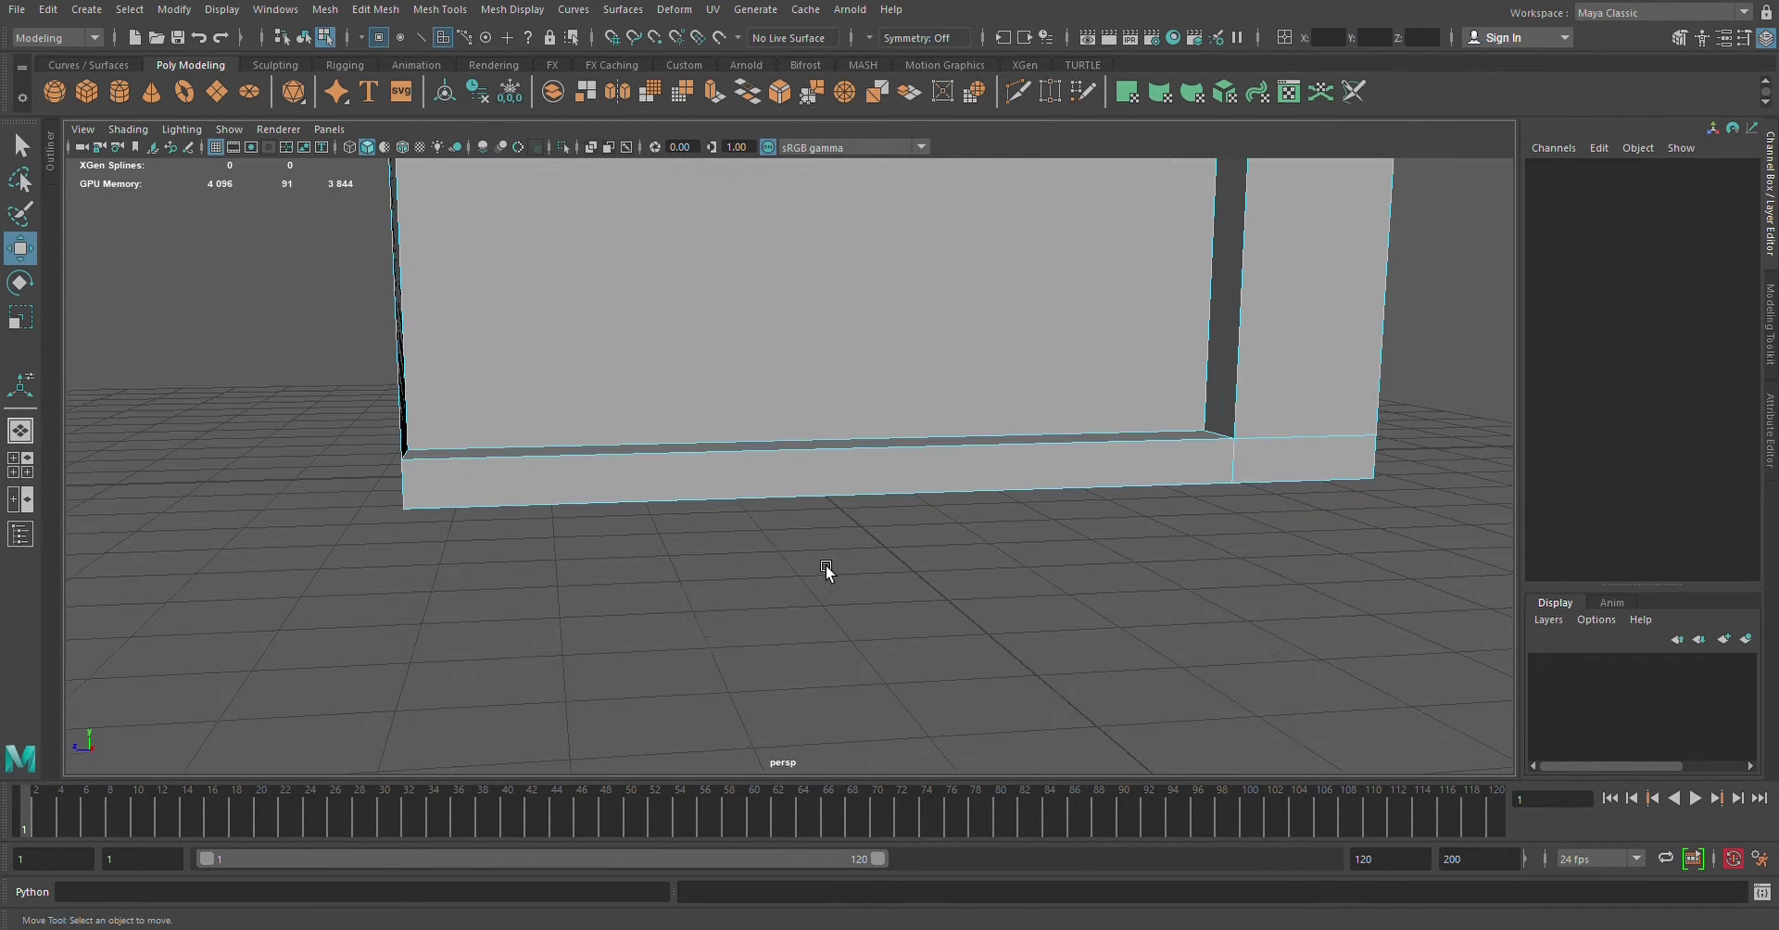
mouse_move(827, 569)
alt+right_down()
mouse_move(878, 608)
mouse_move(695, 676)
mouse_move(695, 716)
alt+right_up()
mouse_move(679, 739)
alt+mouse_down()
mouse_move(723, 747)
mouse_move(668, 739)
alt+mouse_up()
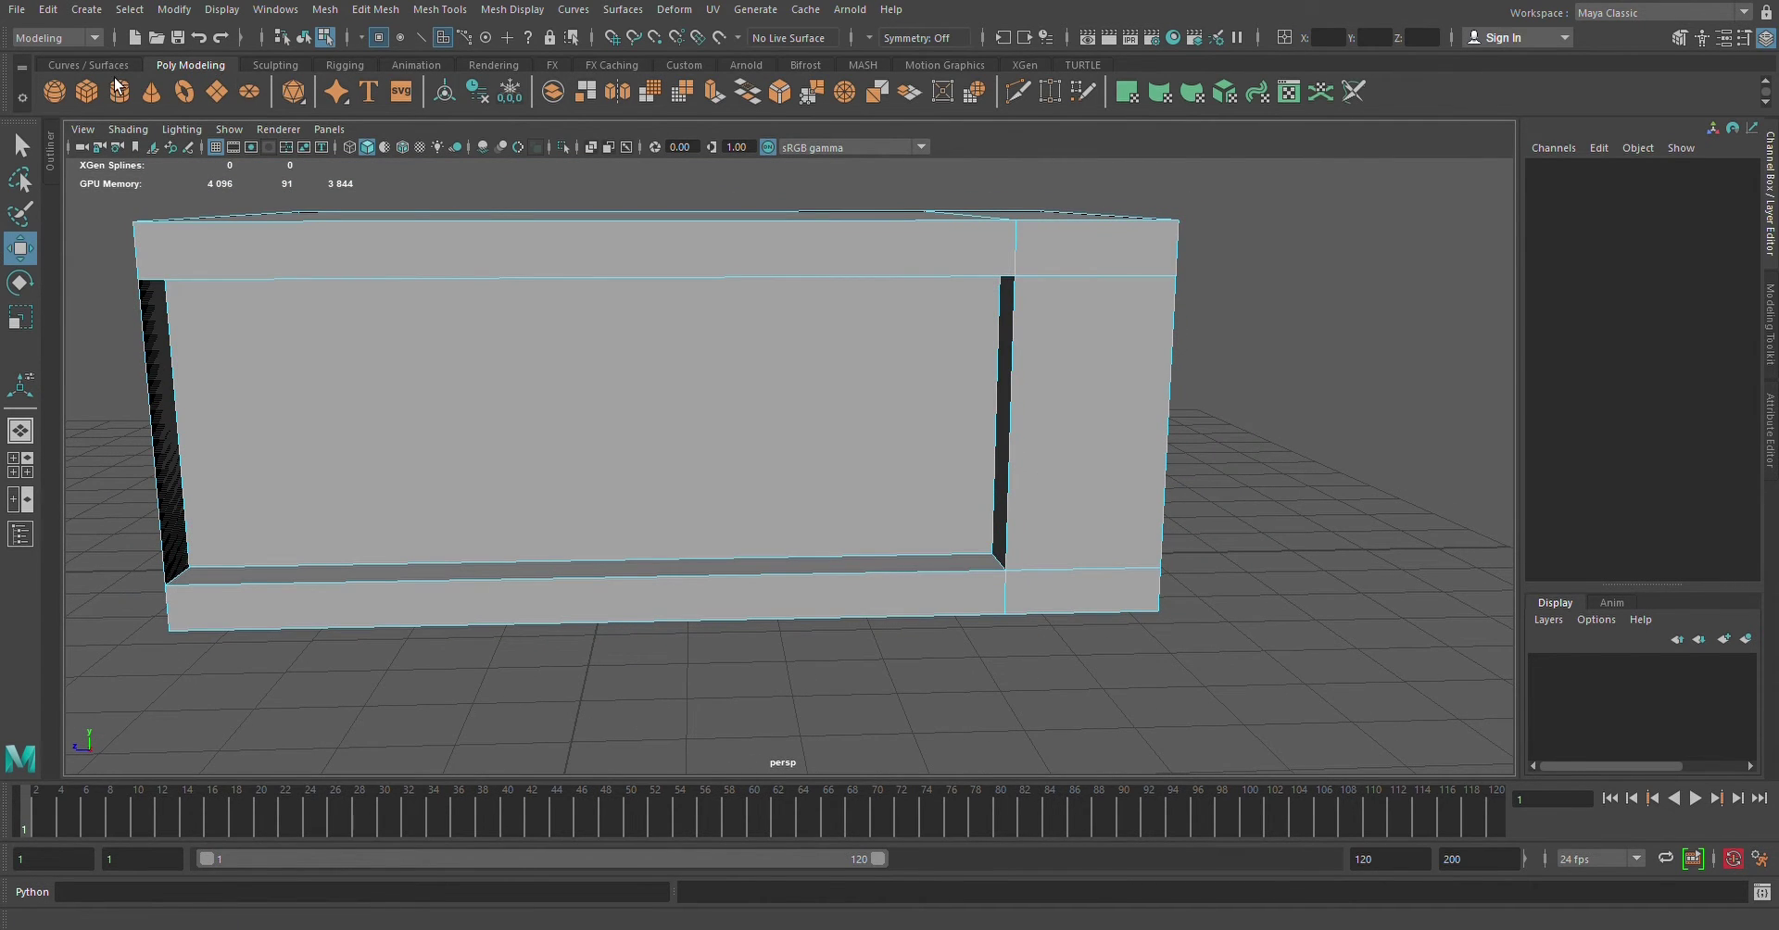
Create a second cube on the right-hand panel and flatten it to half height
click(94, 94)
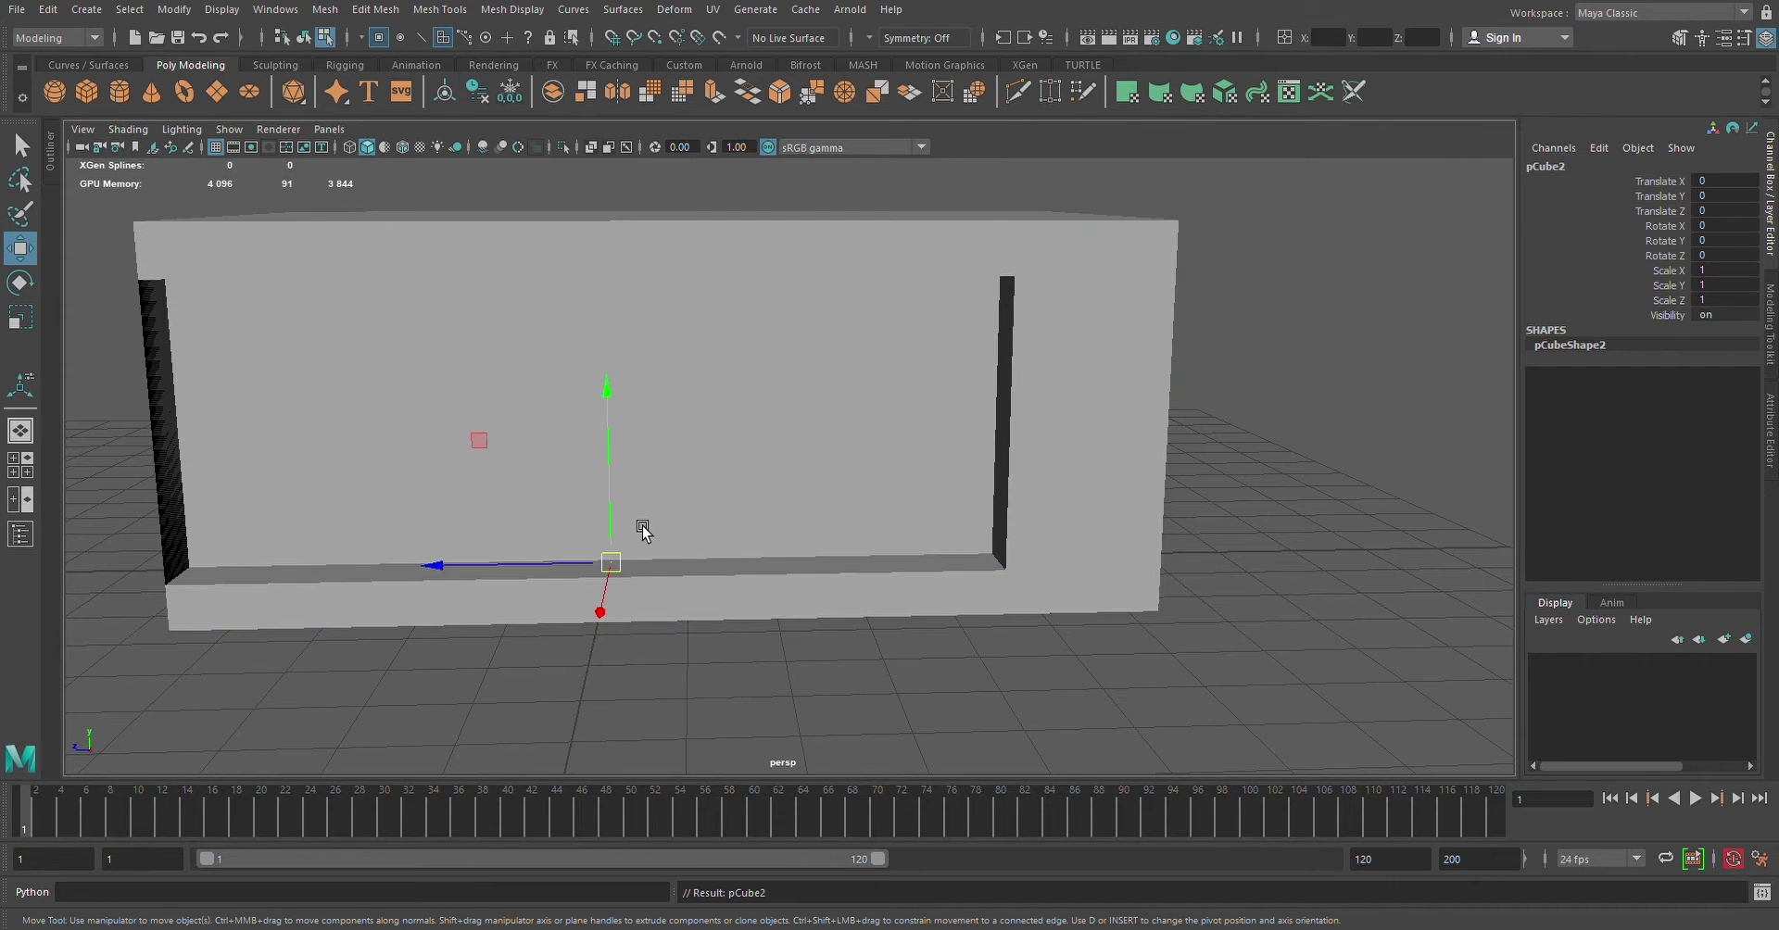
drag(612, 505, 623, 385)
mouse_move(553, 330)
mouse_down()
mouse_move(883, 359)
mouse_move(1101, 346)
mouse_move(1209, 375)
mouse_move(1047, 350)
mouse_up()
key(e)
key(r)
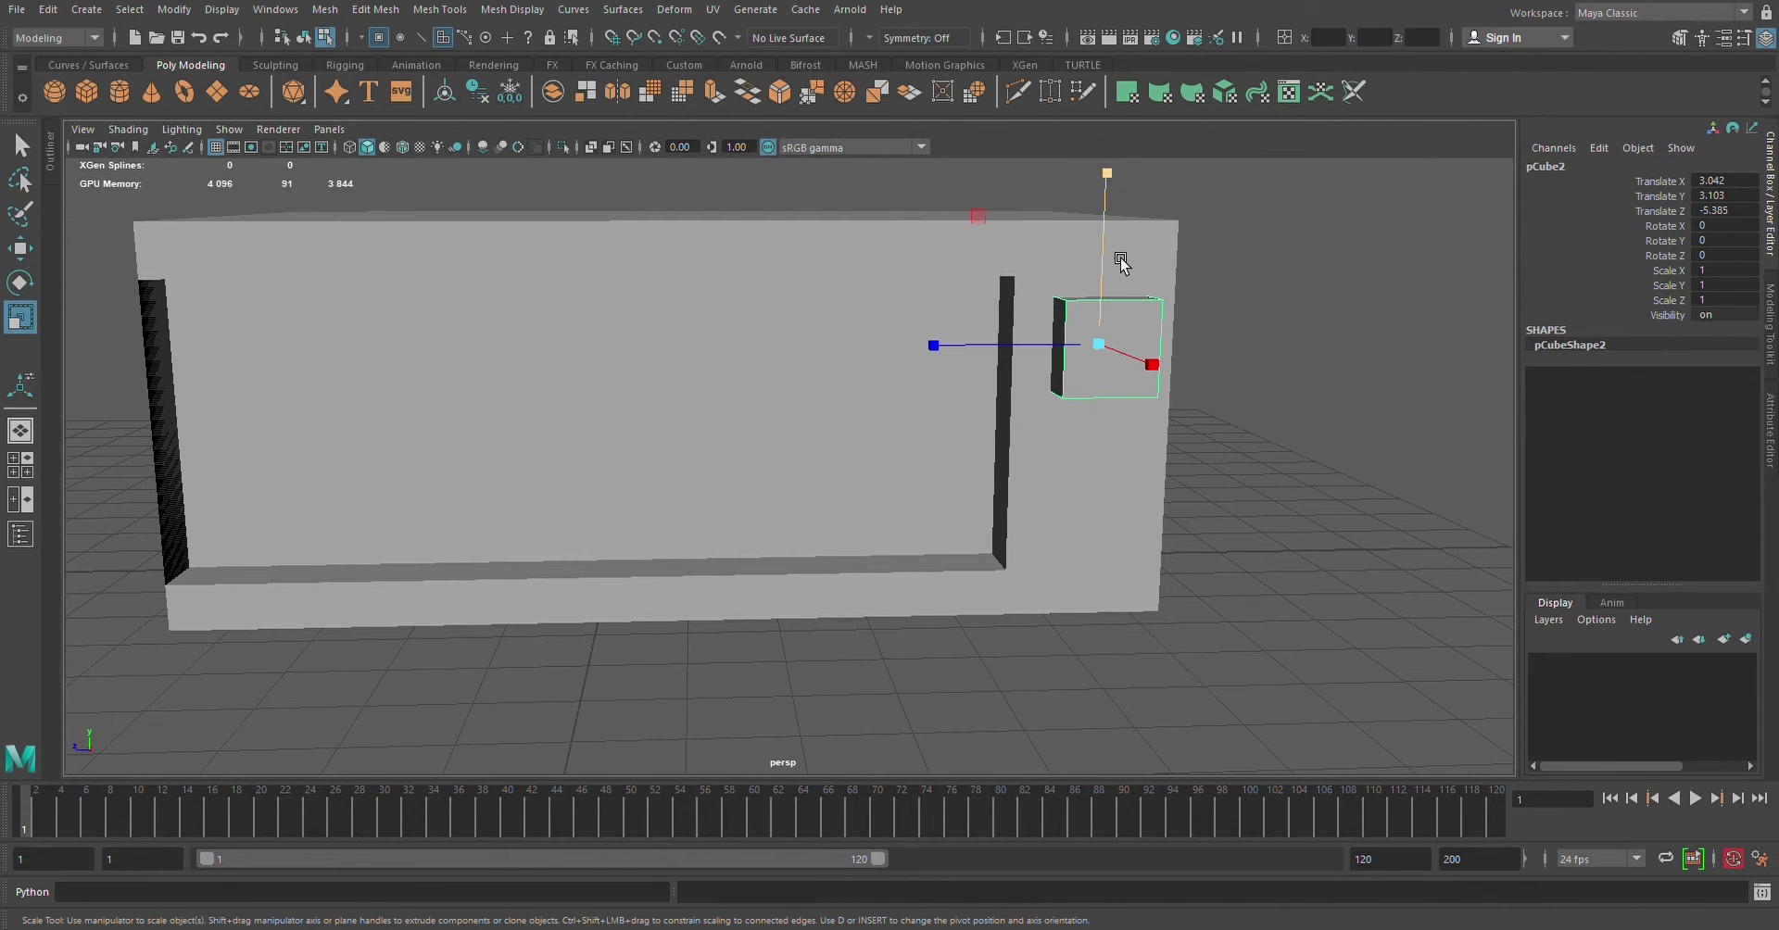
mouse_move(1121, 264)
mouse_down()
mouse_move(1117, 343)
mouse_move(1146, 366)
mouse_move(966, 303)
mouse_up()
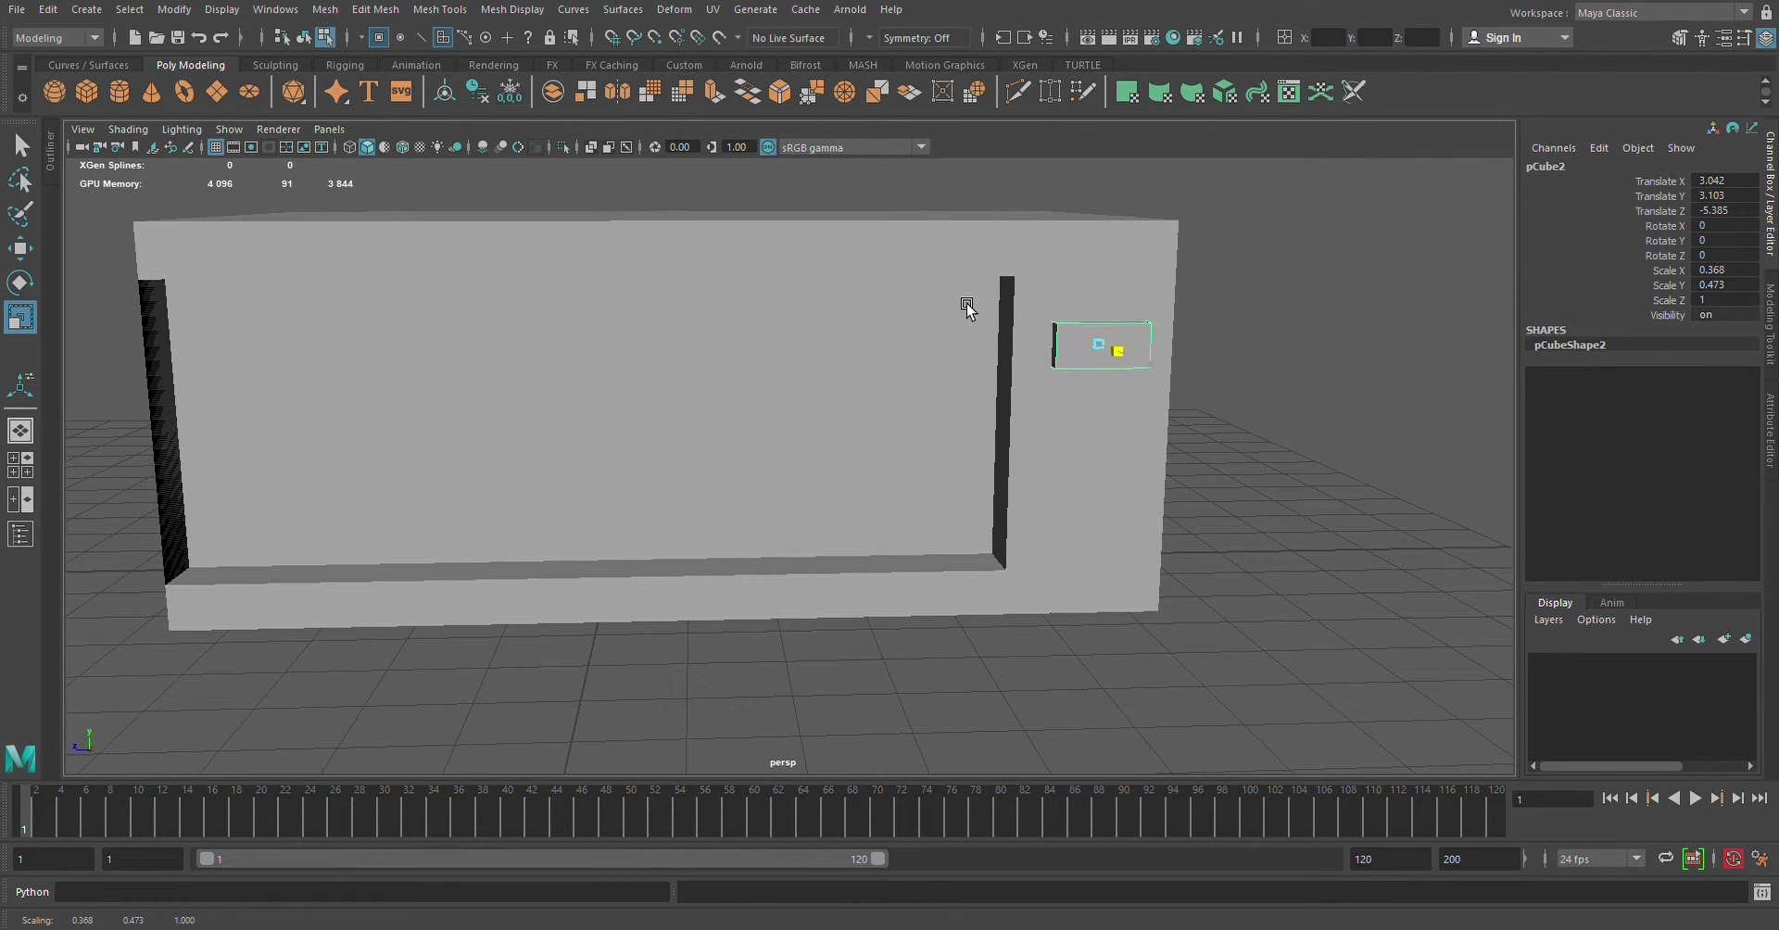
key(w)
drag(1123, 269, 1113, 239)
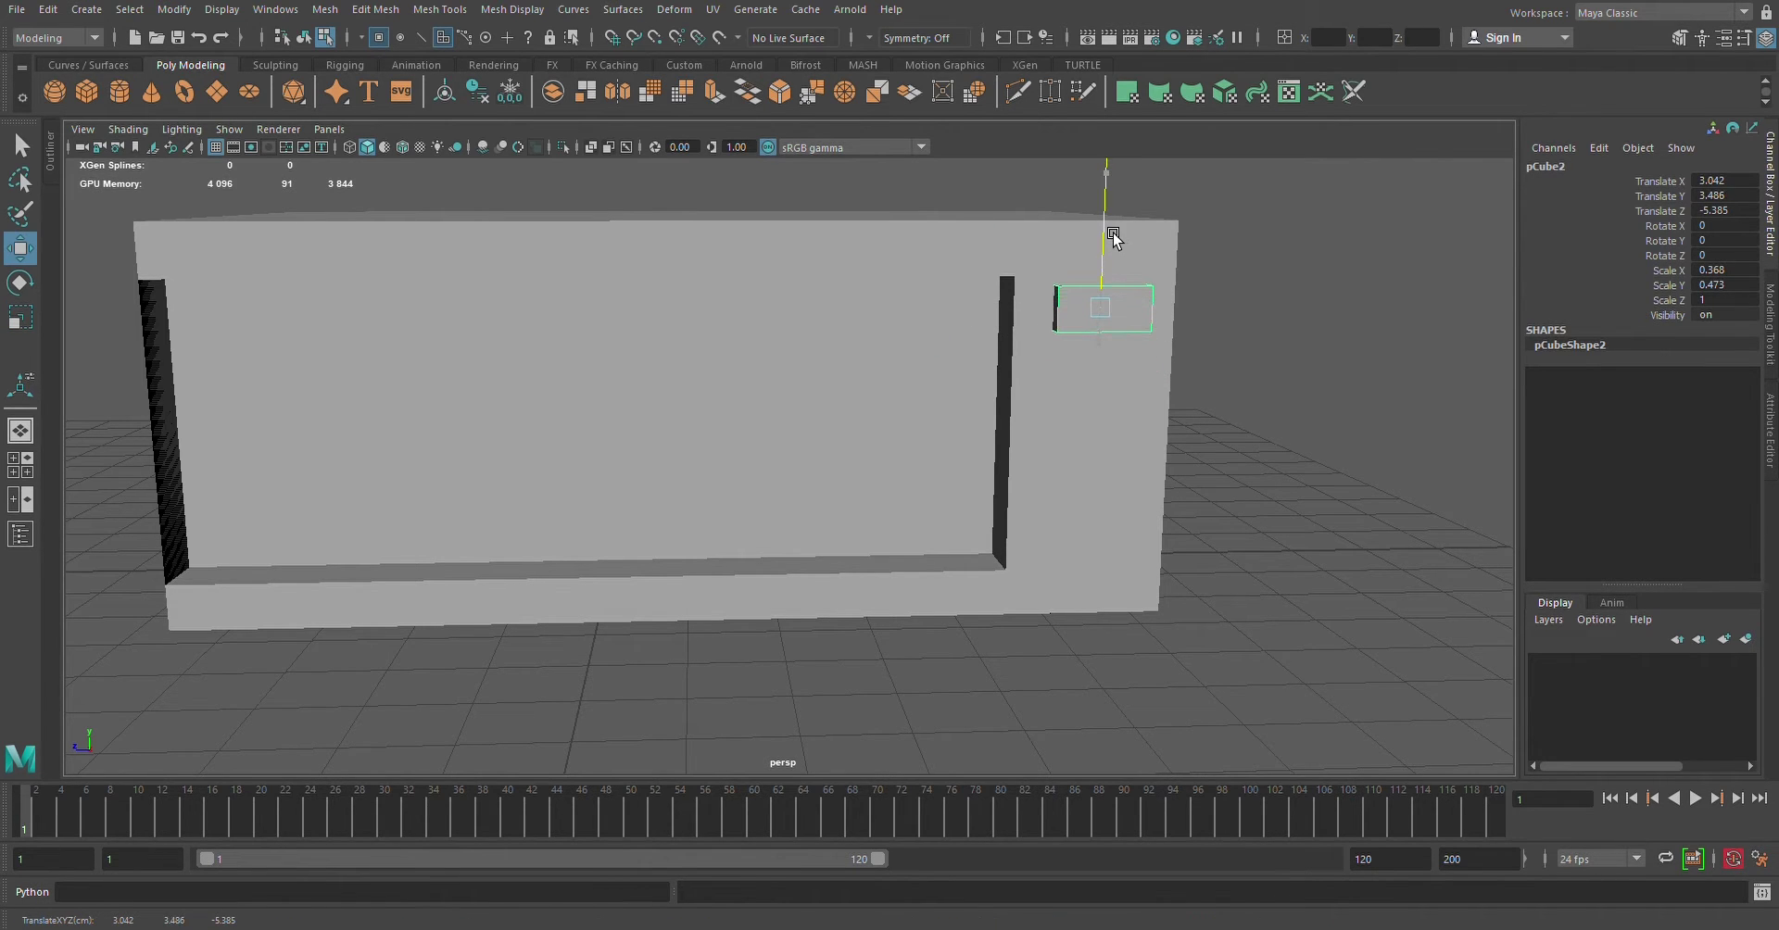
Push the small cube out flush with the microwave's front surface
click(1342, 438)
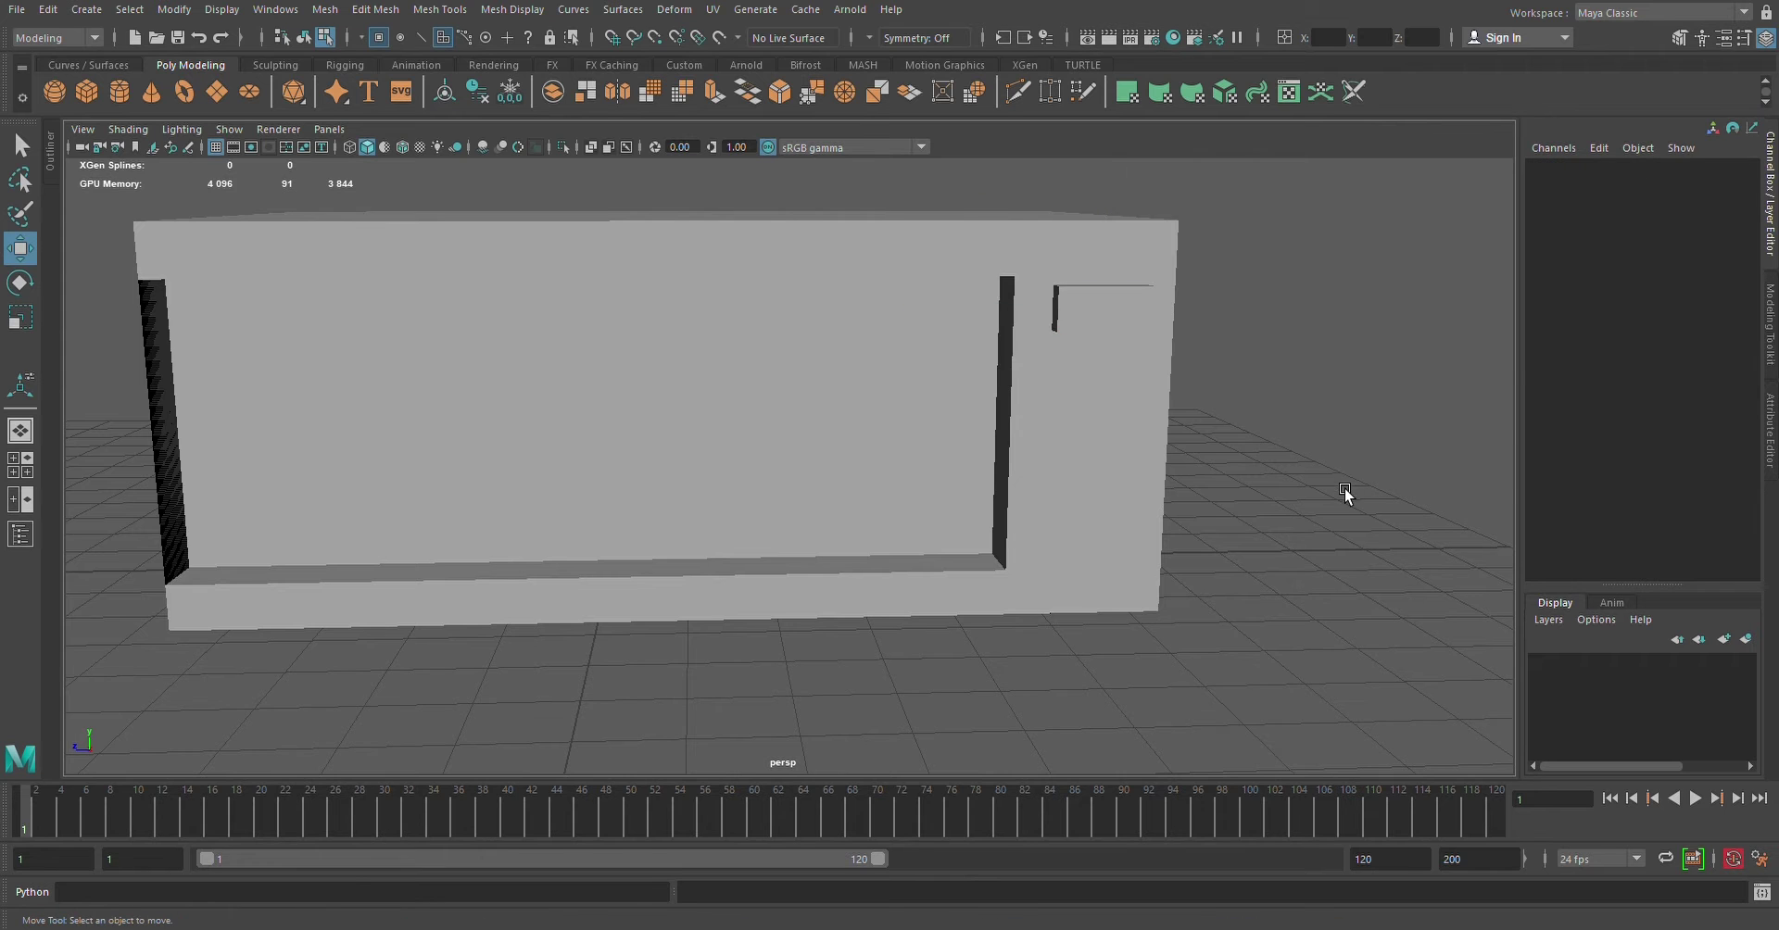
alt+drag(1344, 487, 1159, 322)
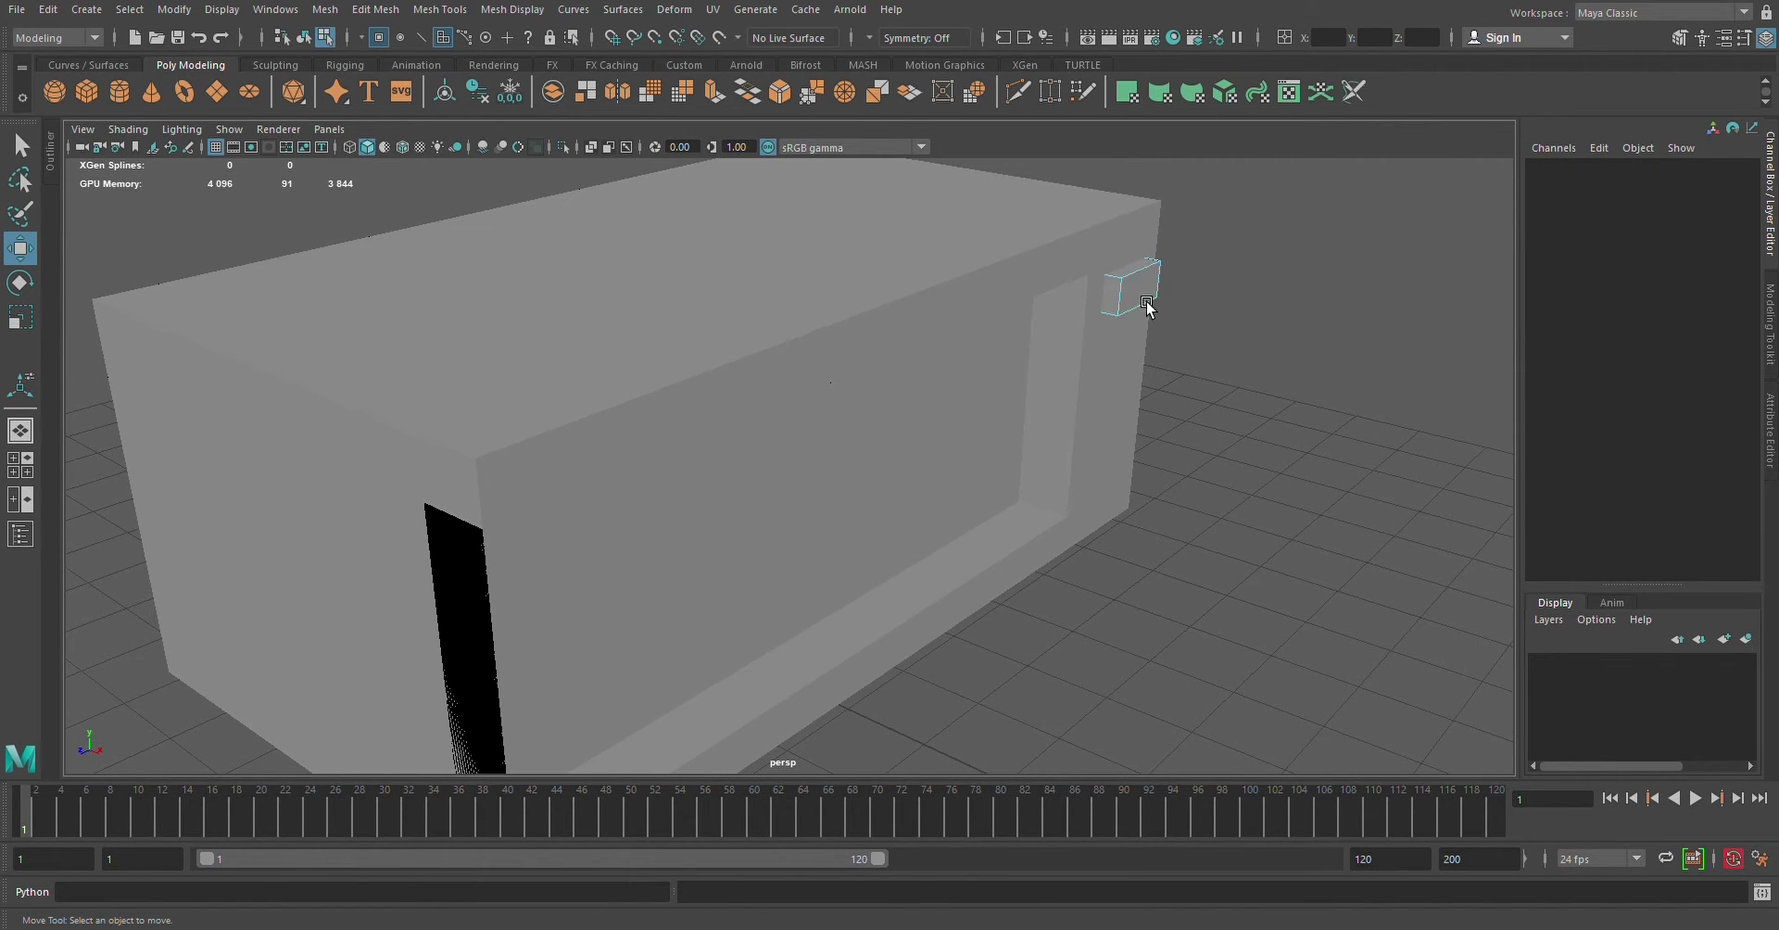
click(1166, 282)
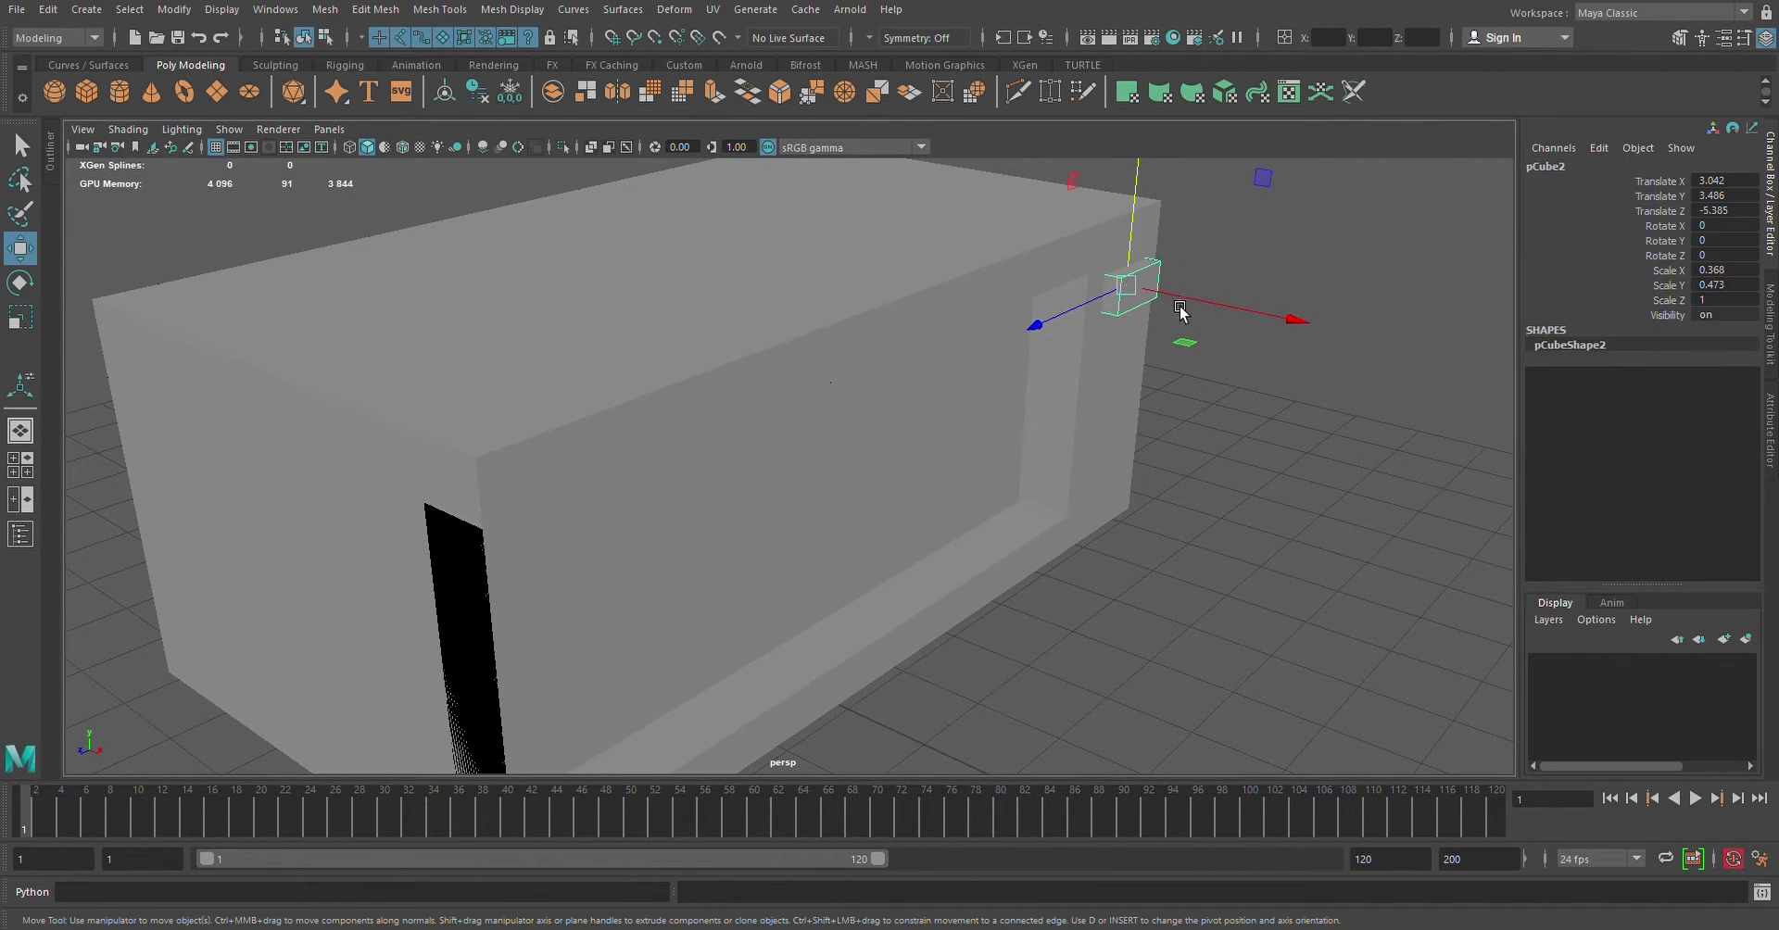
drag(1195, 300, 1198, 301)
click(1322, 505)
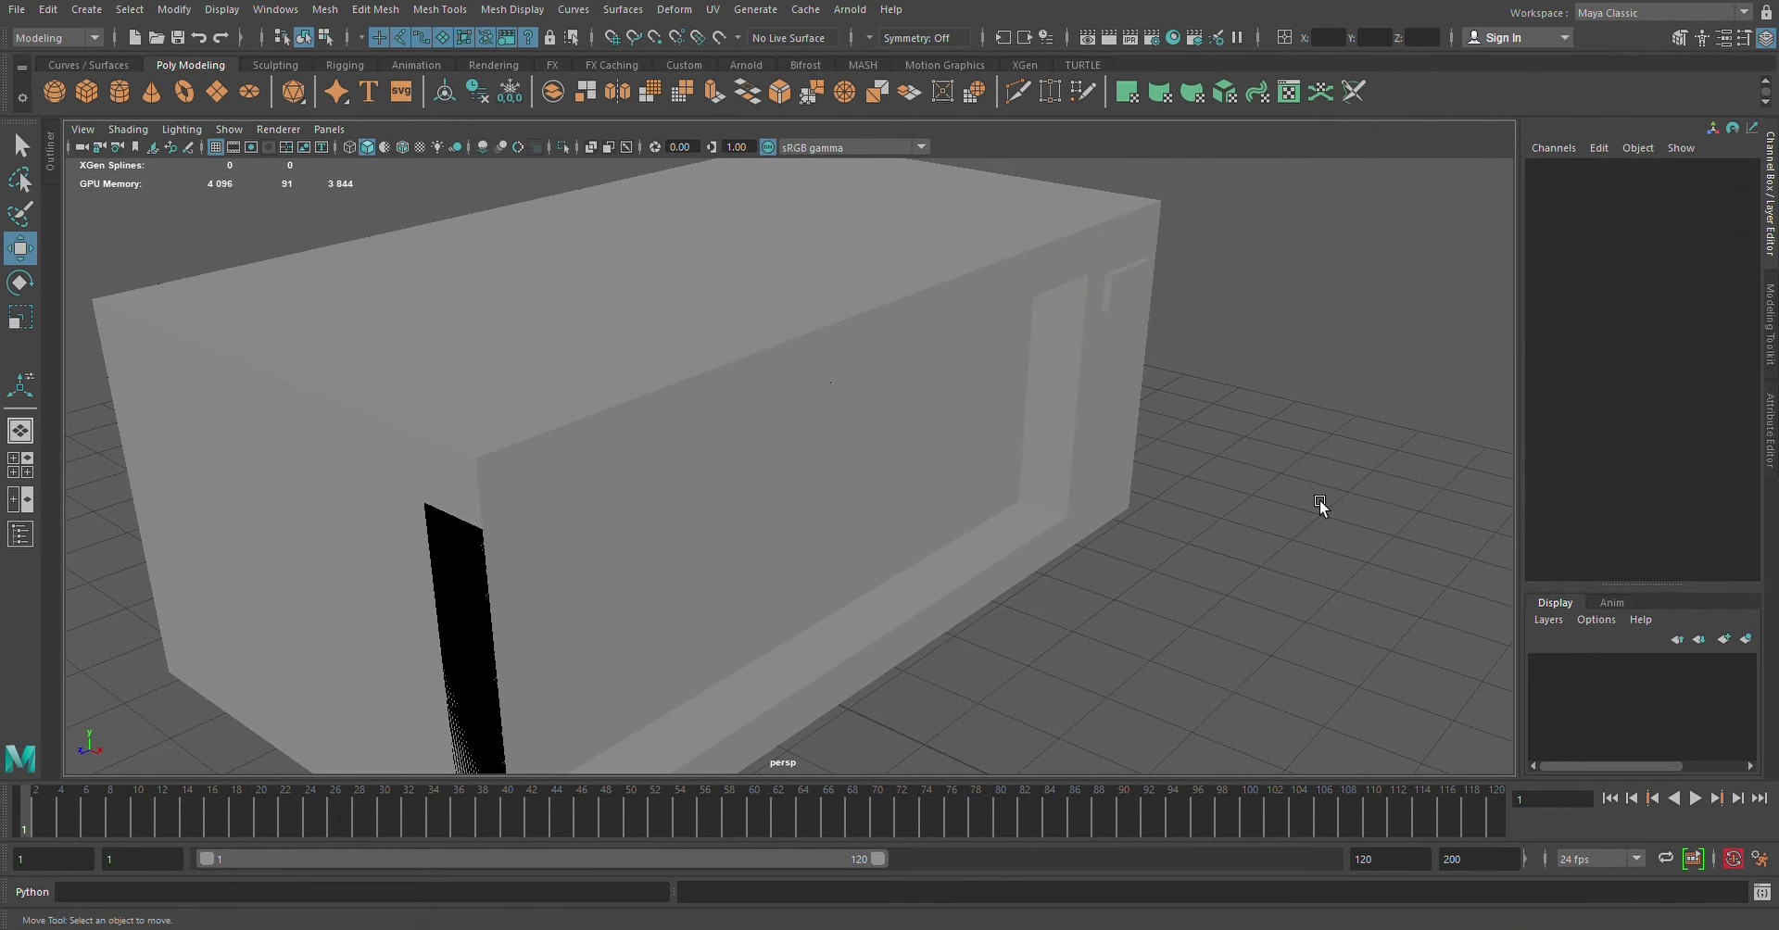
alt+drag(1322, 505, 1243, 517)
click(1140, 471)
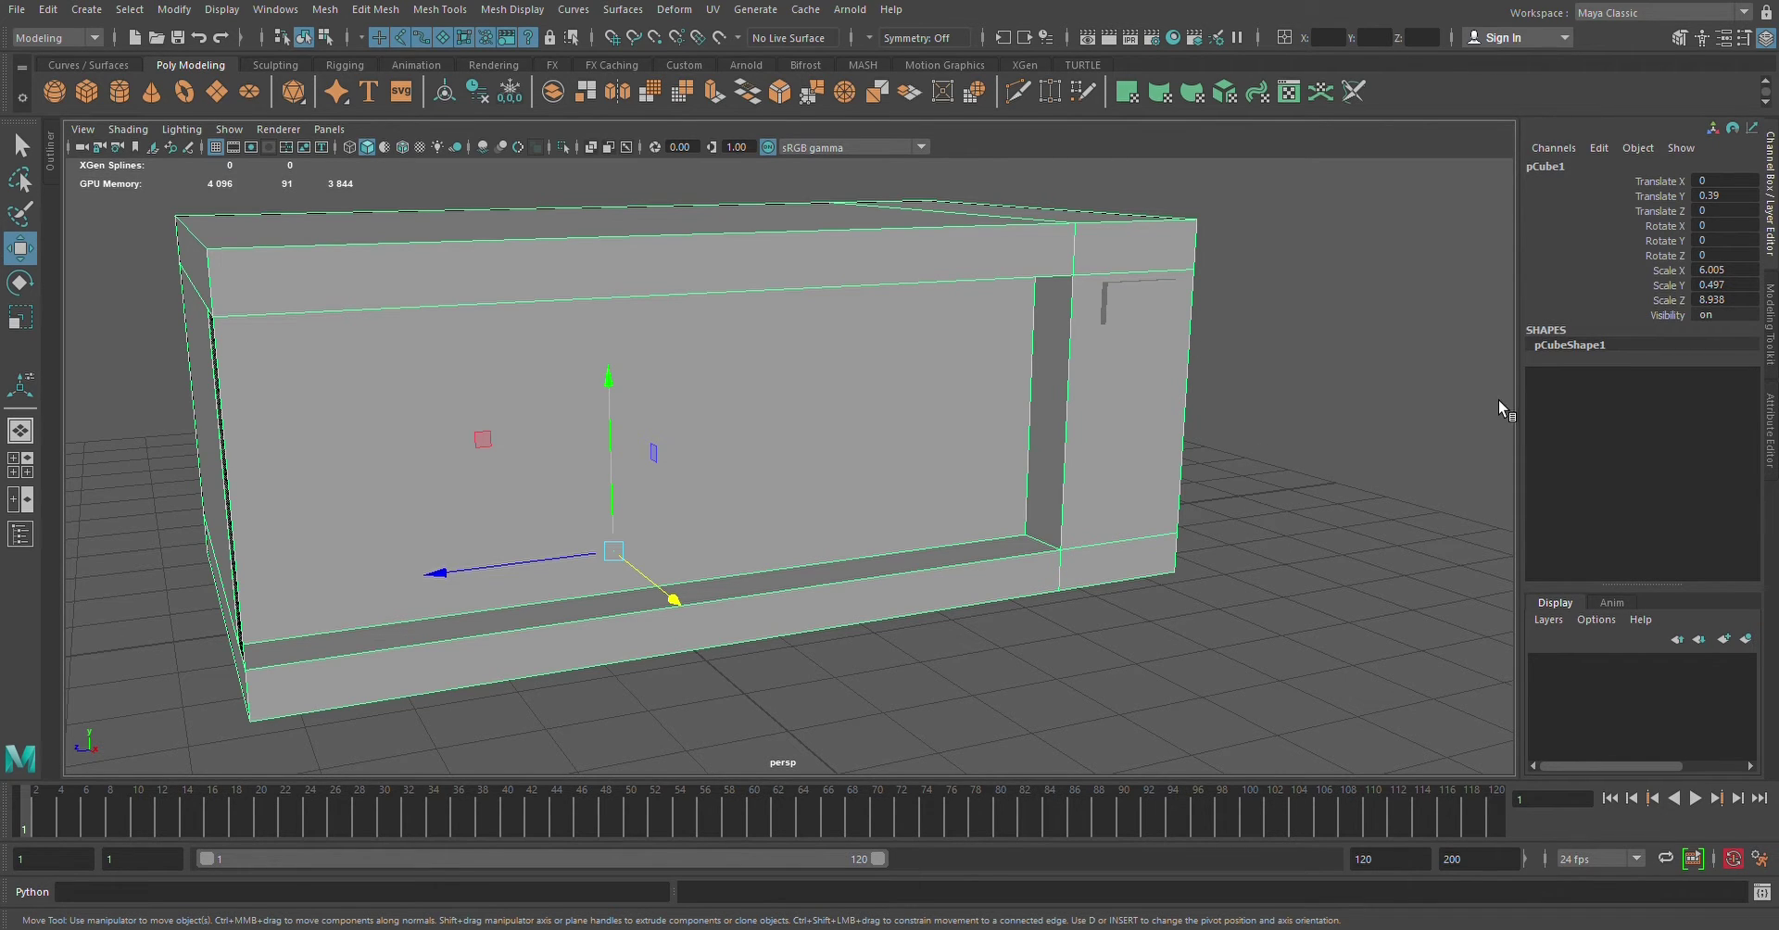
Assign a new aiStandardSurface to the microwave body with a medium-grey base colour
drag(1498, 398, 1504, 397)
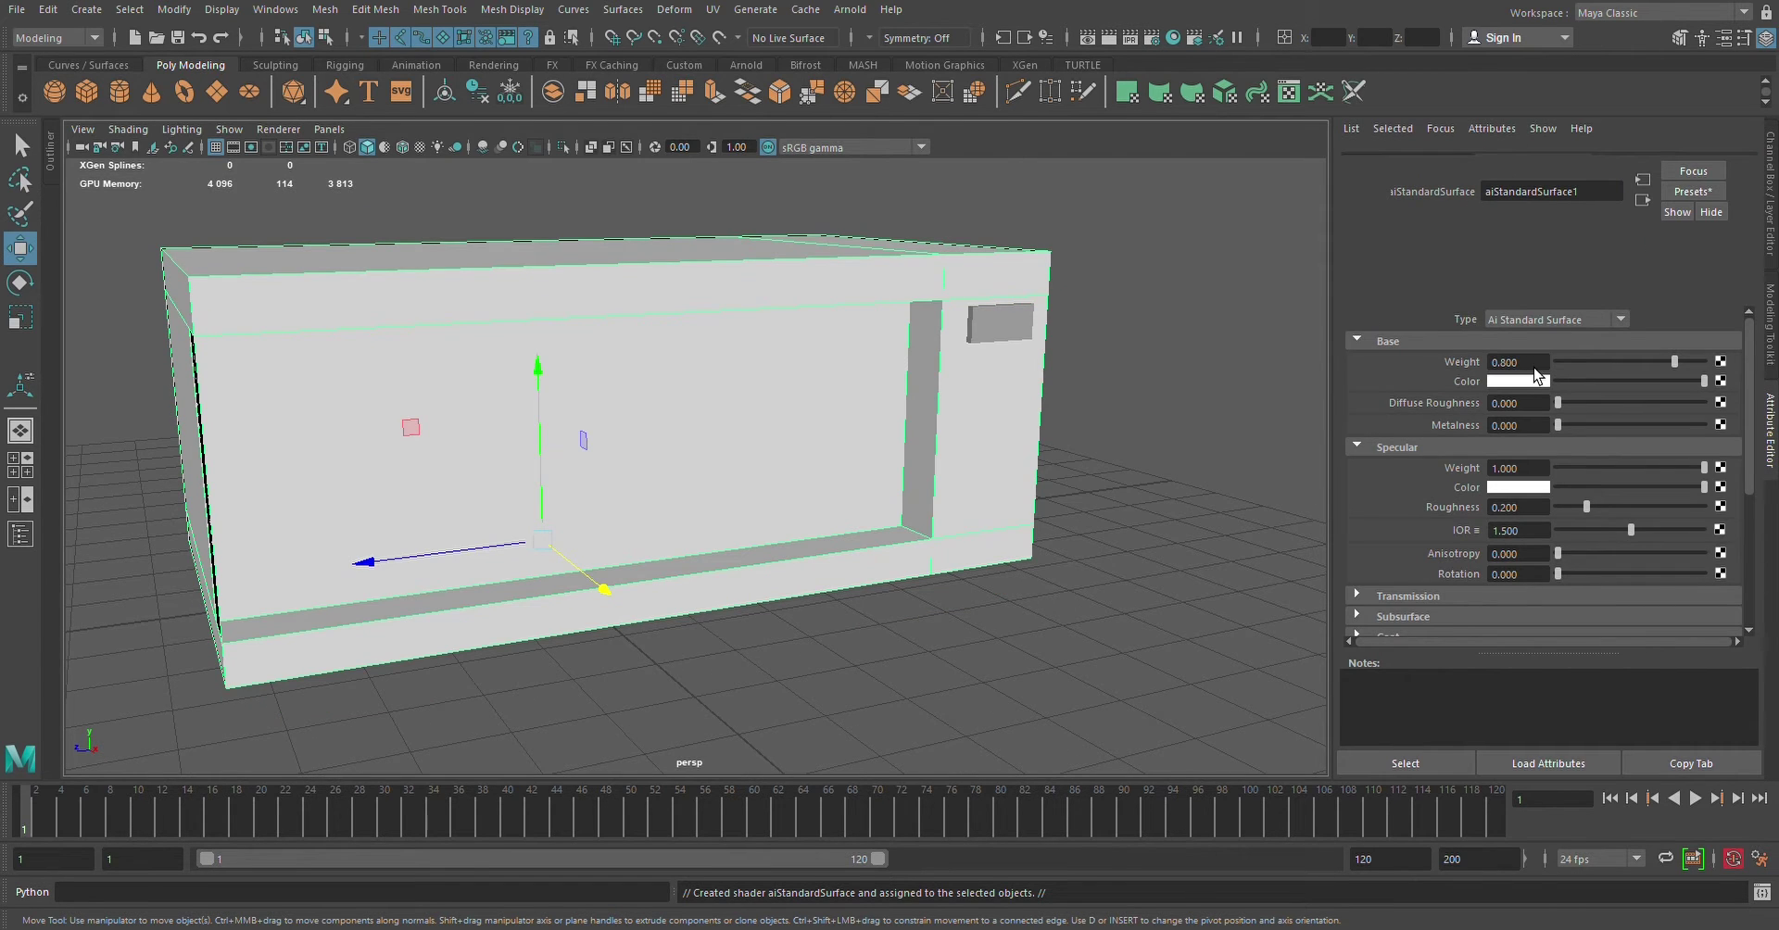
key(ctrl+a)
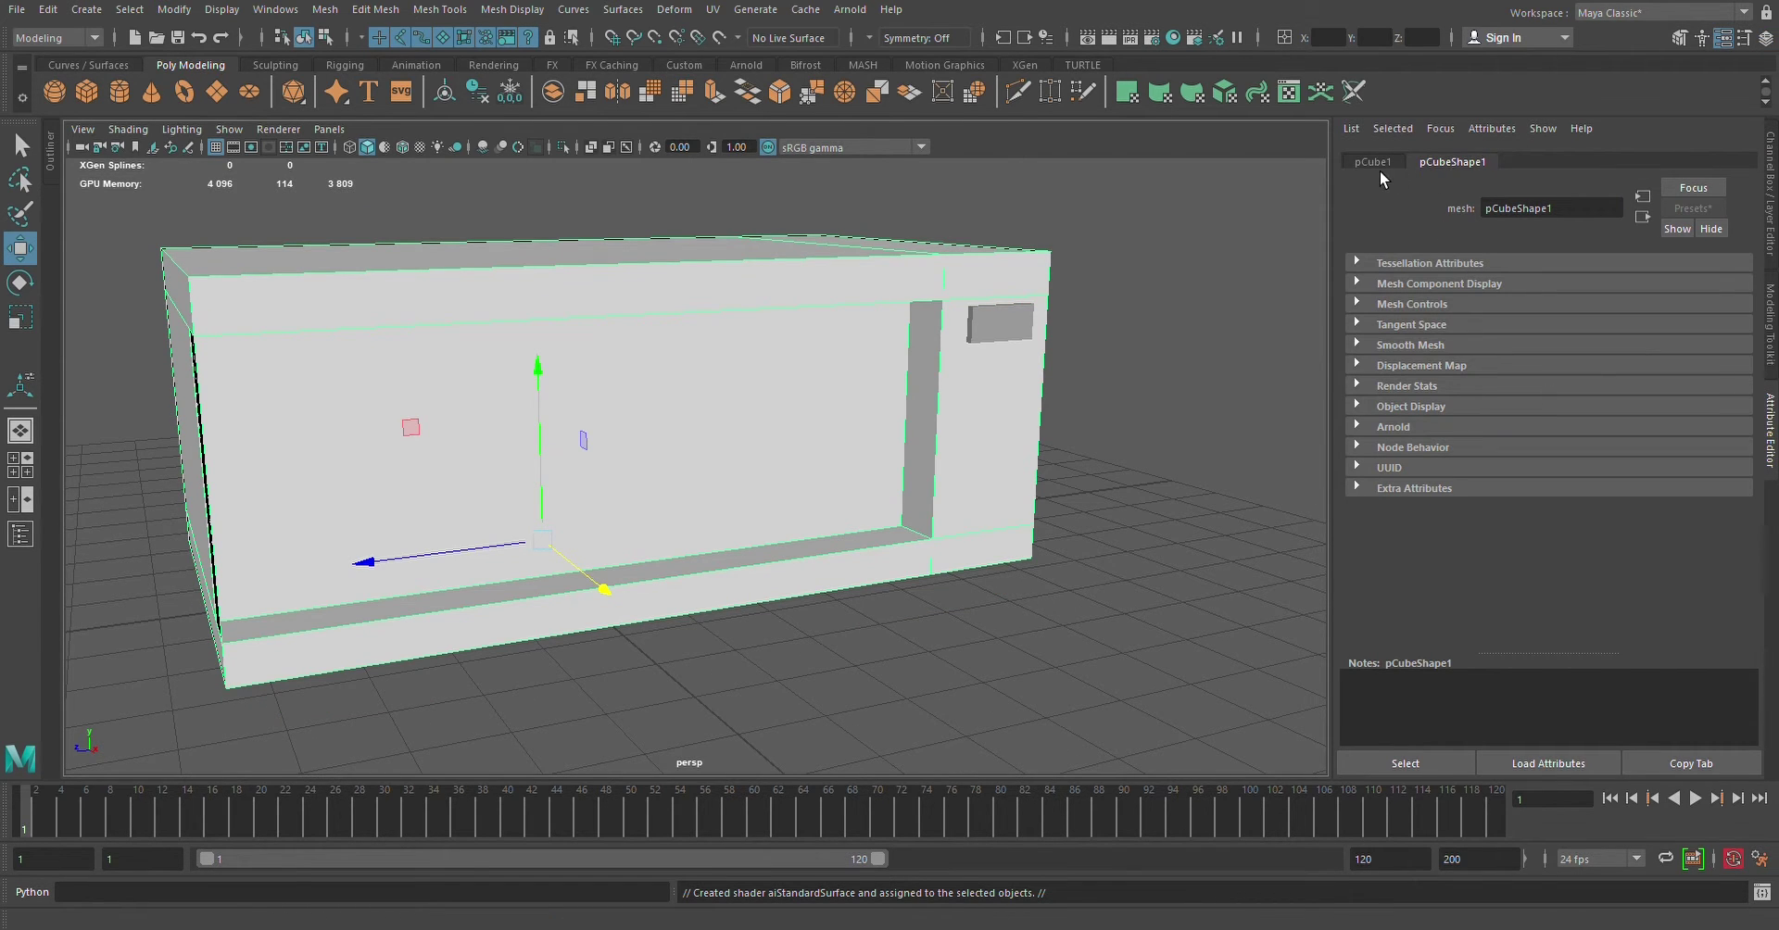
click(1381, 166)
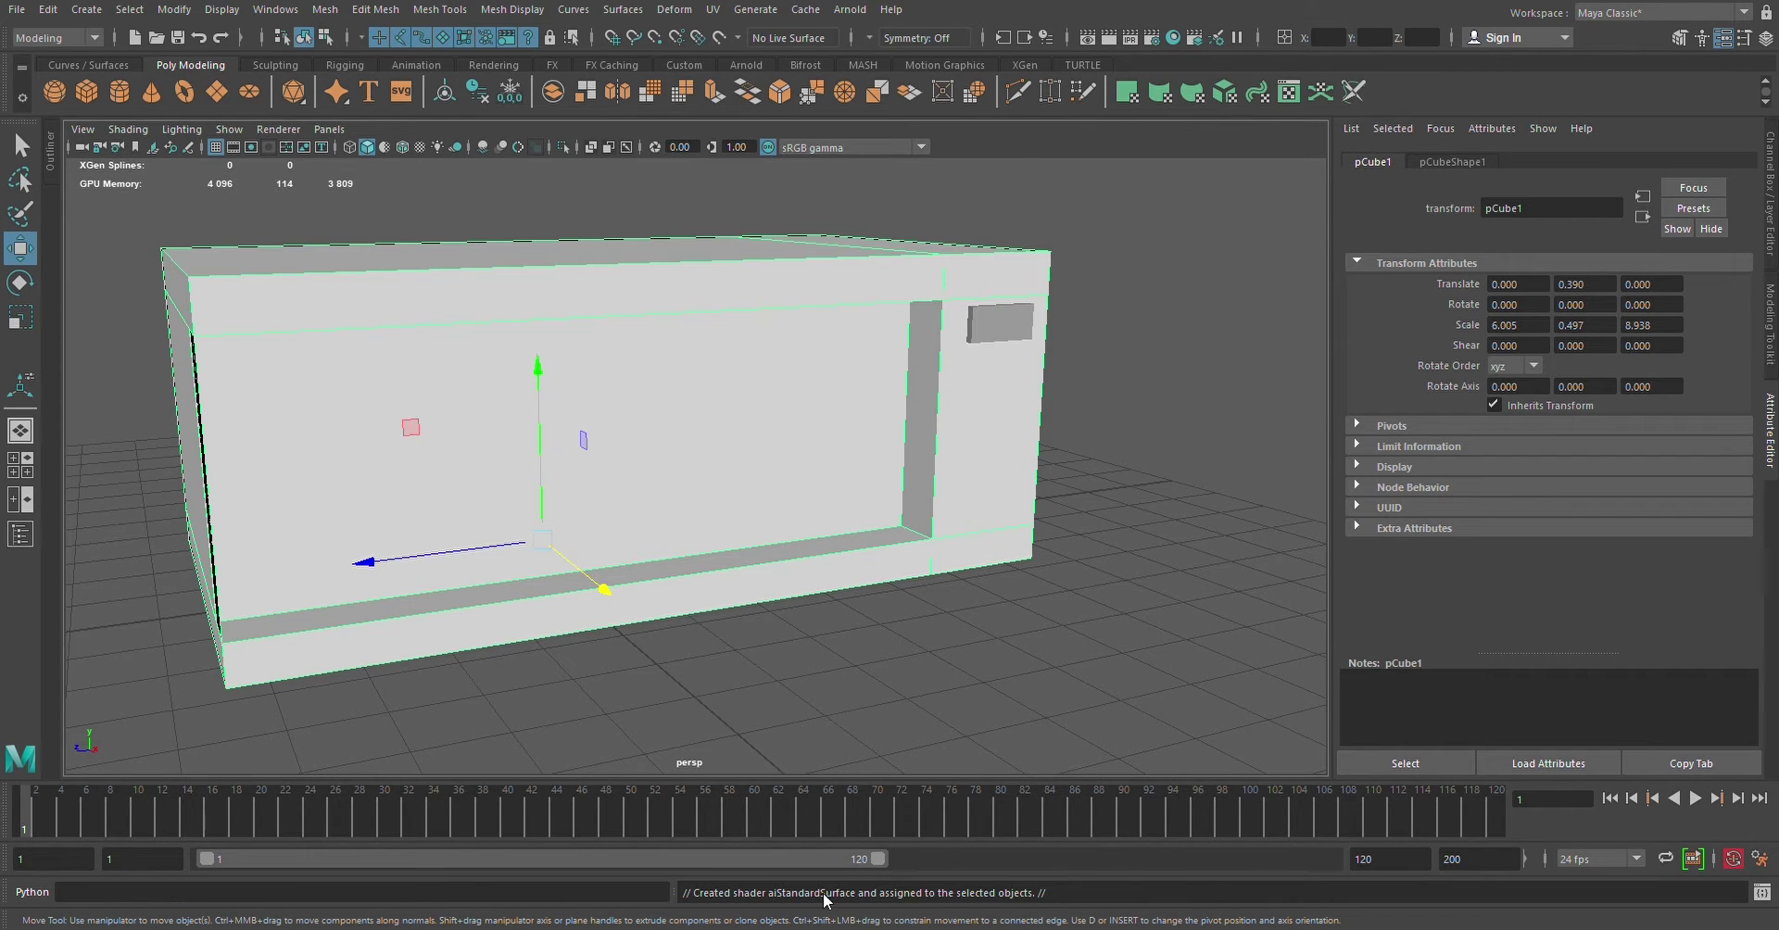
key(ctrl+a)
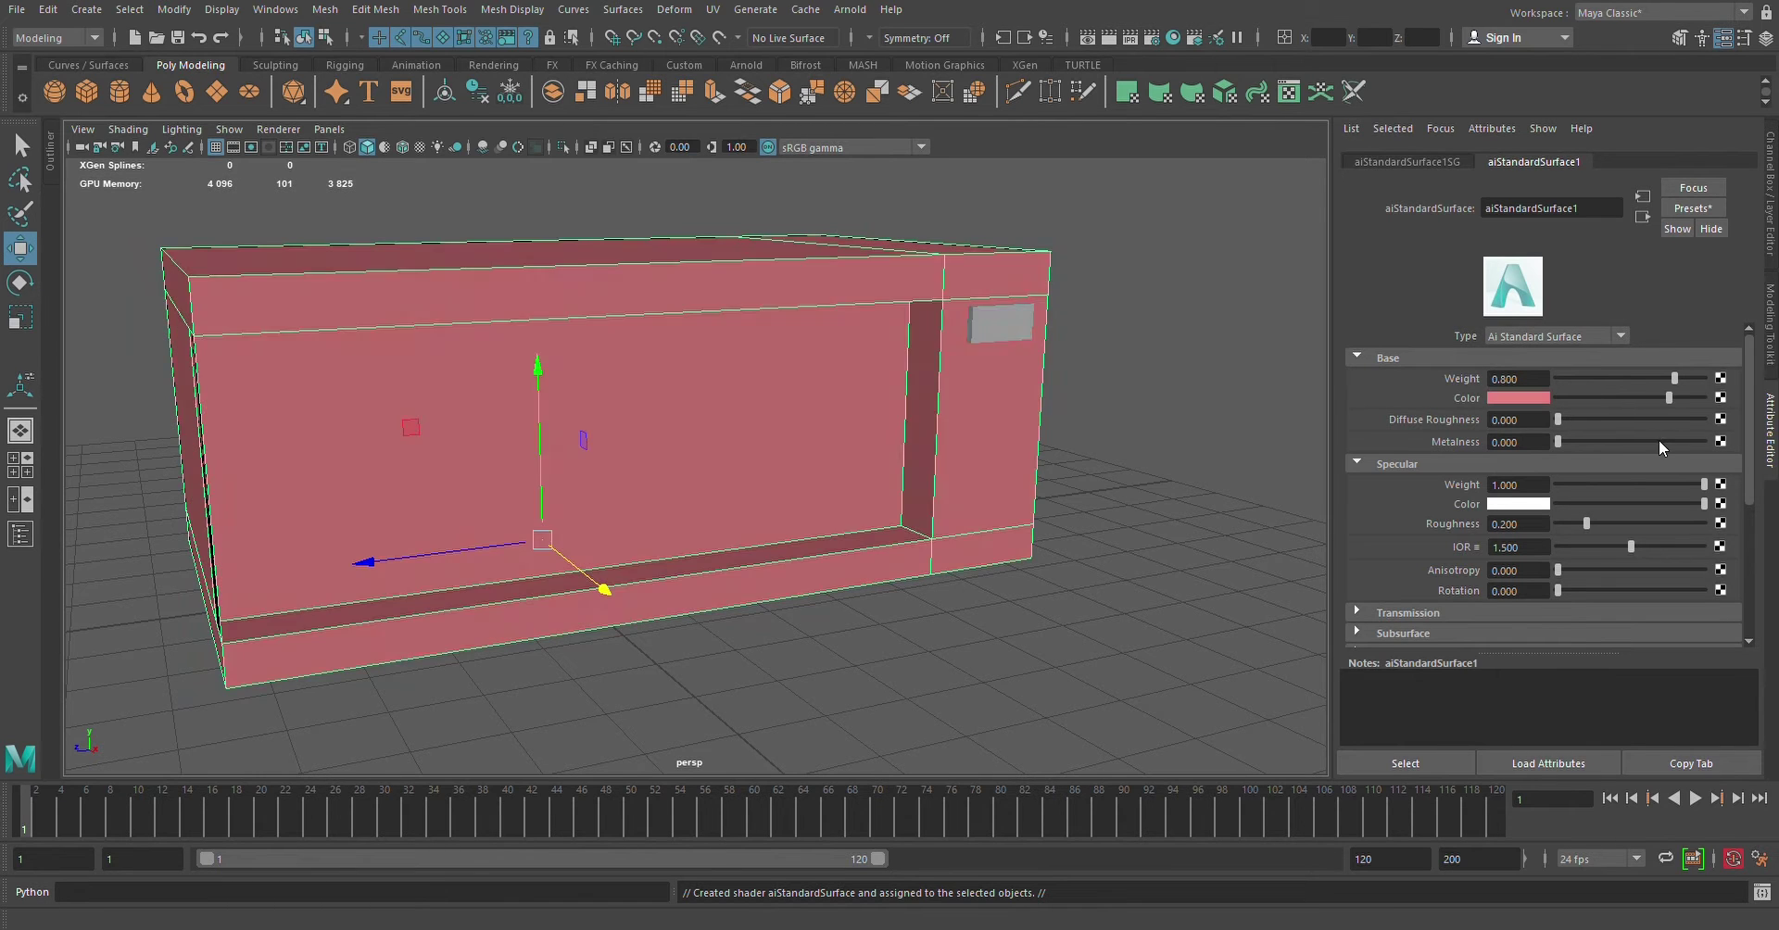
drag(1637, 398, 1655, 414)
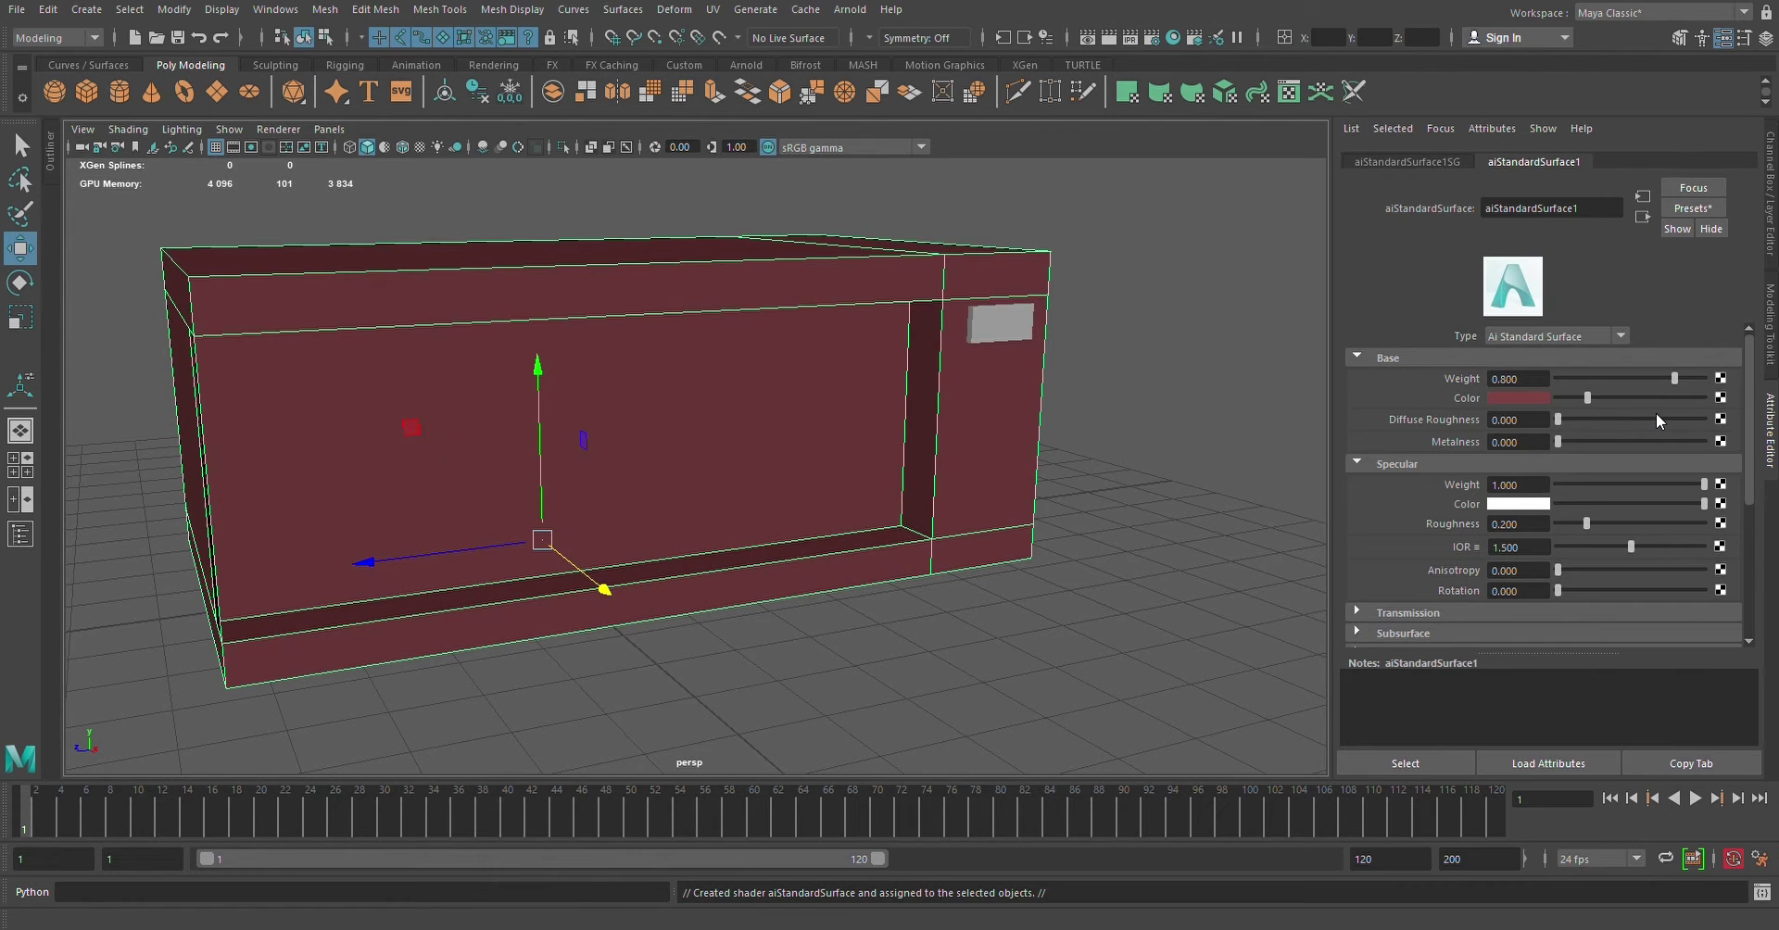
drag(1655, 414, 1628, 424)
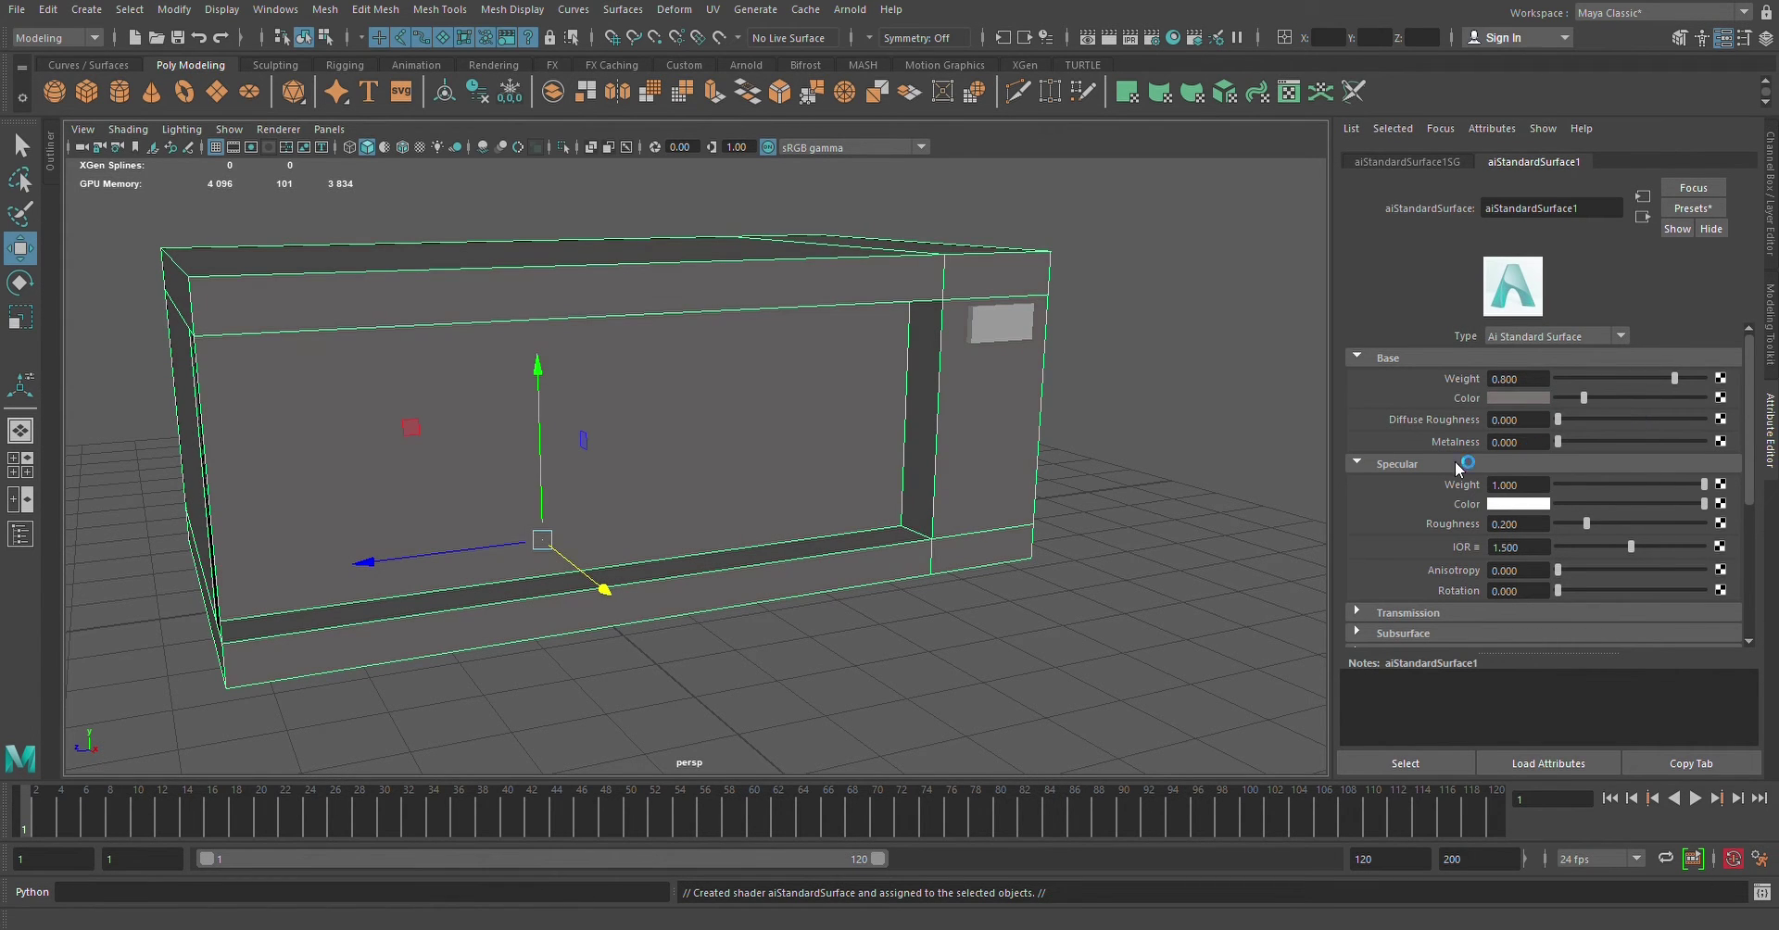
Face the microwave front and add a new polygon cube
click(1177, 502)
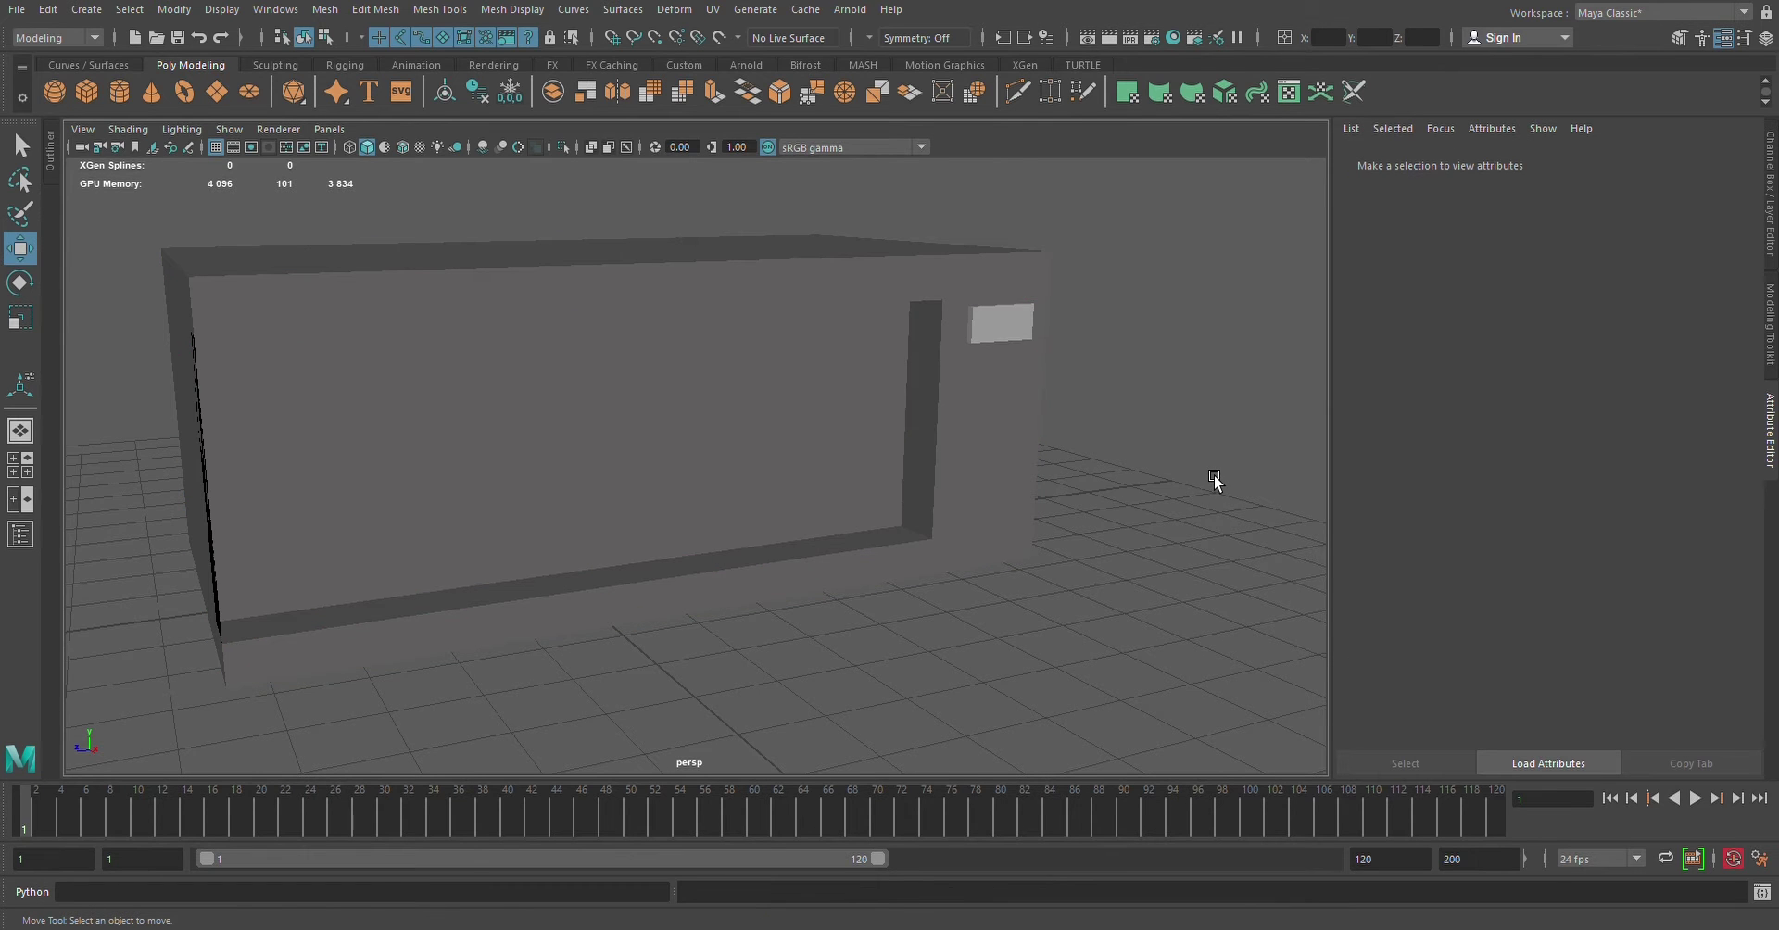
alt+drag(1215, 481, 1169, 479)
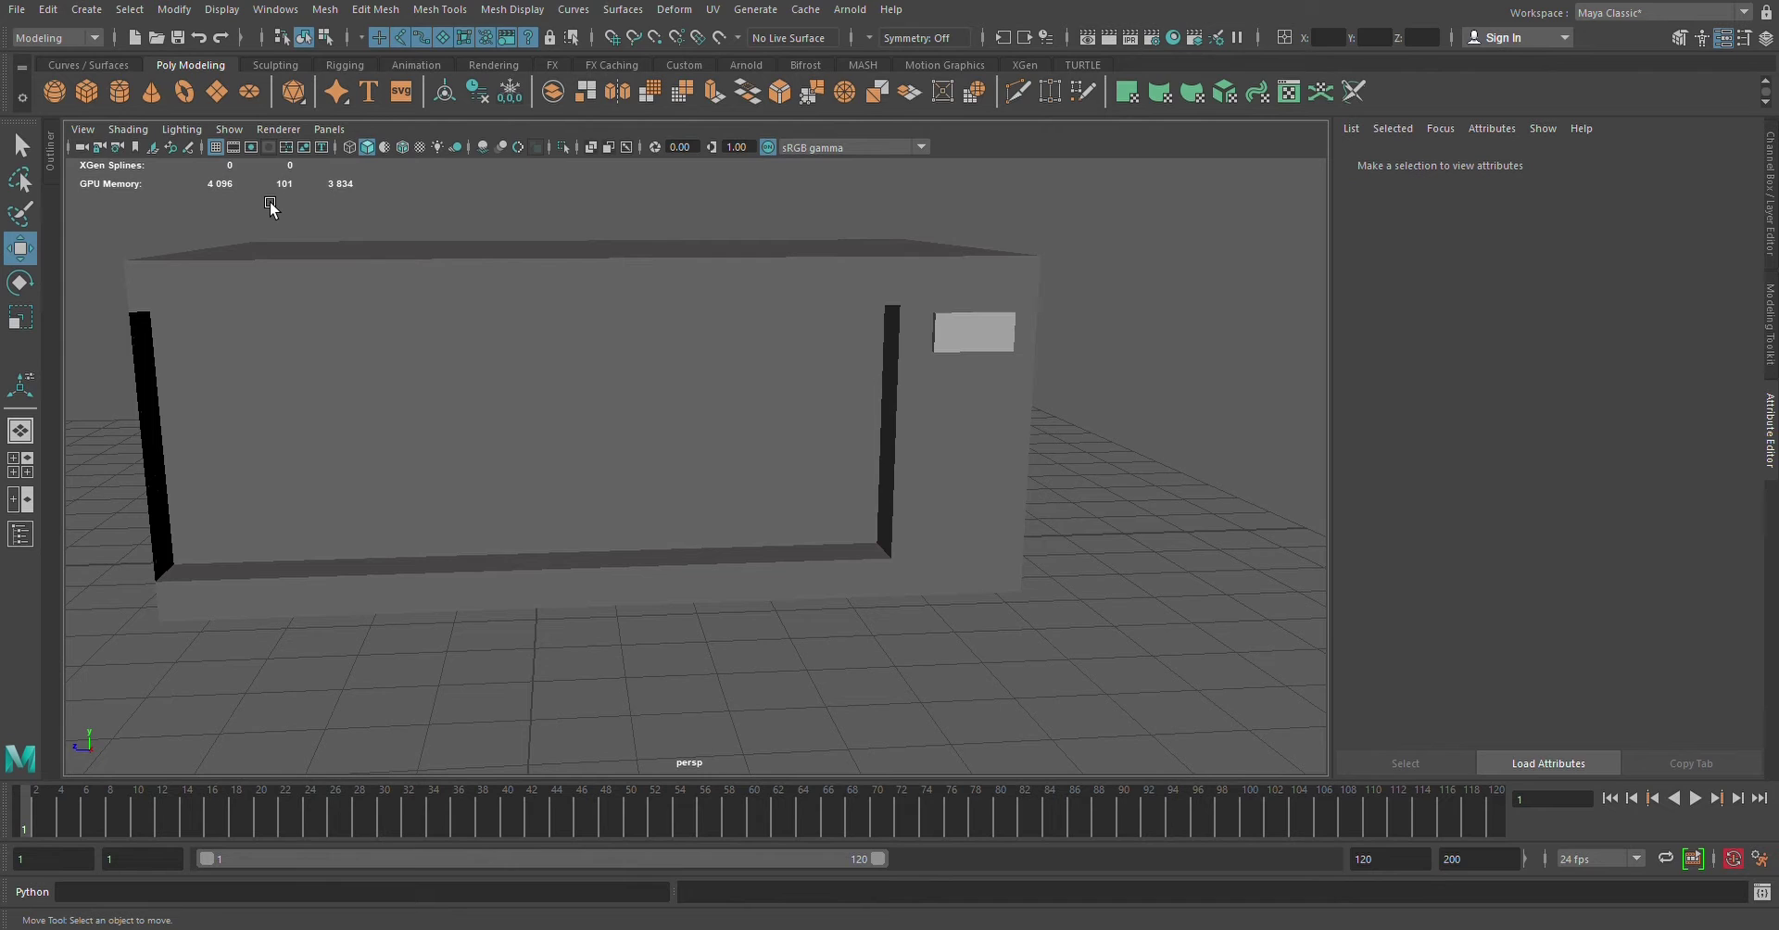
click(813, 523)
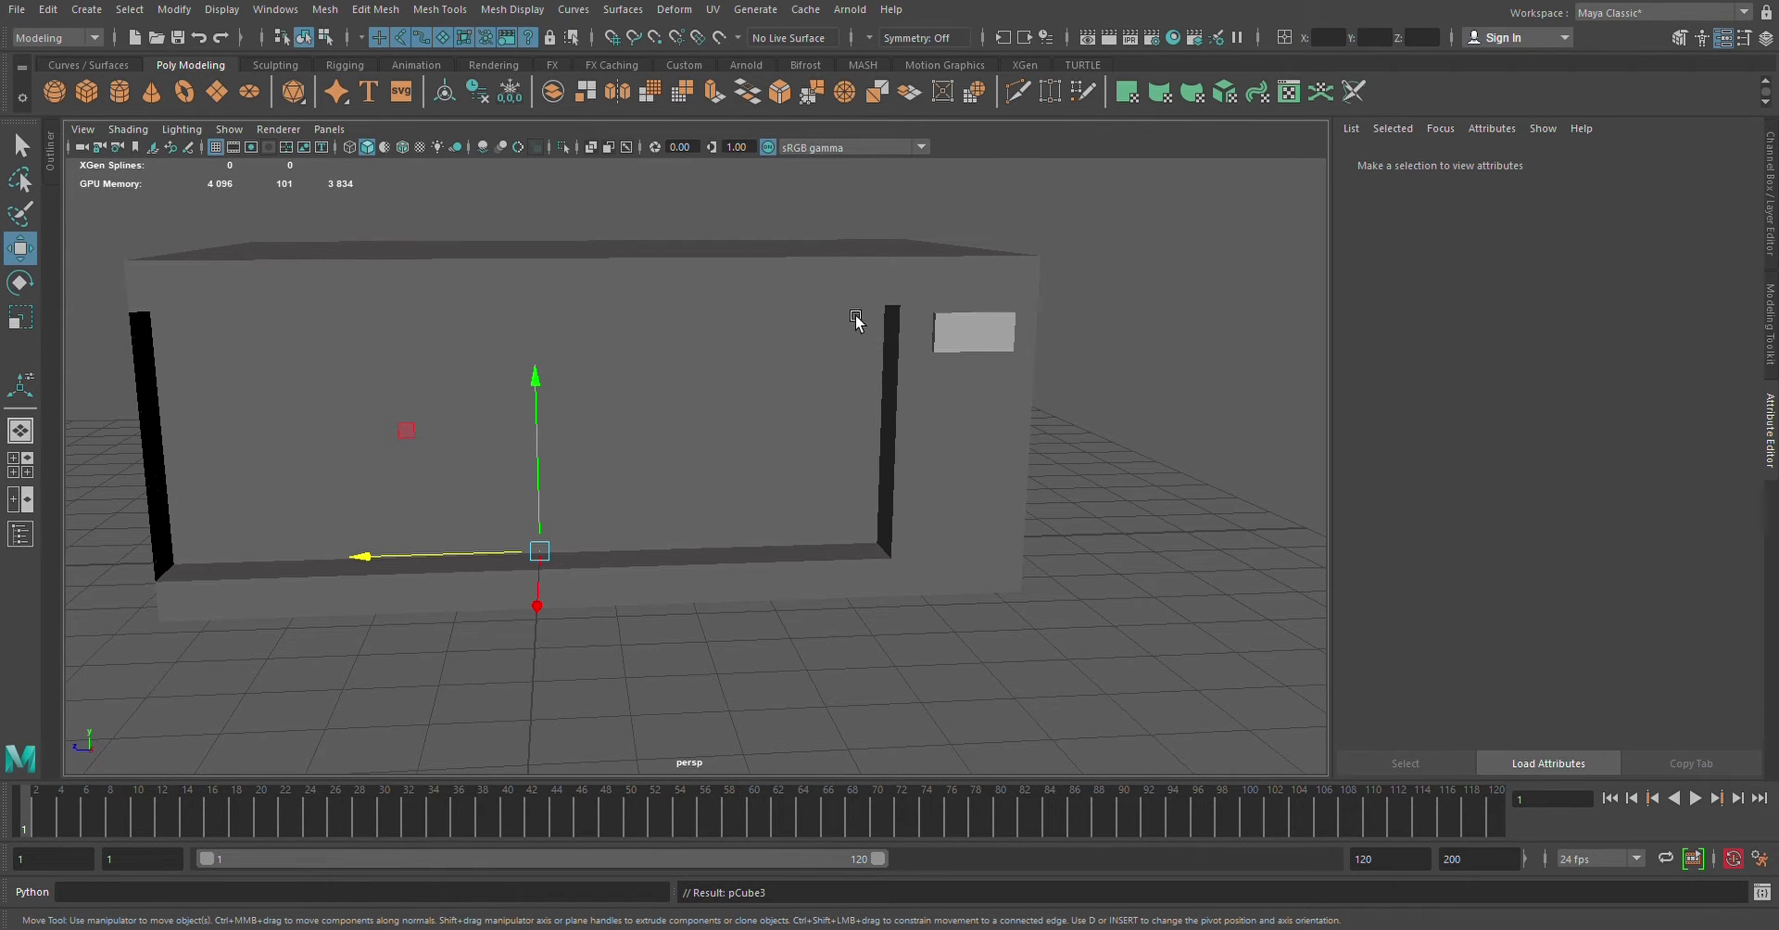
Move the new cube under the display panel and scale it to button size 0.172
click(667, 474)
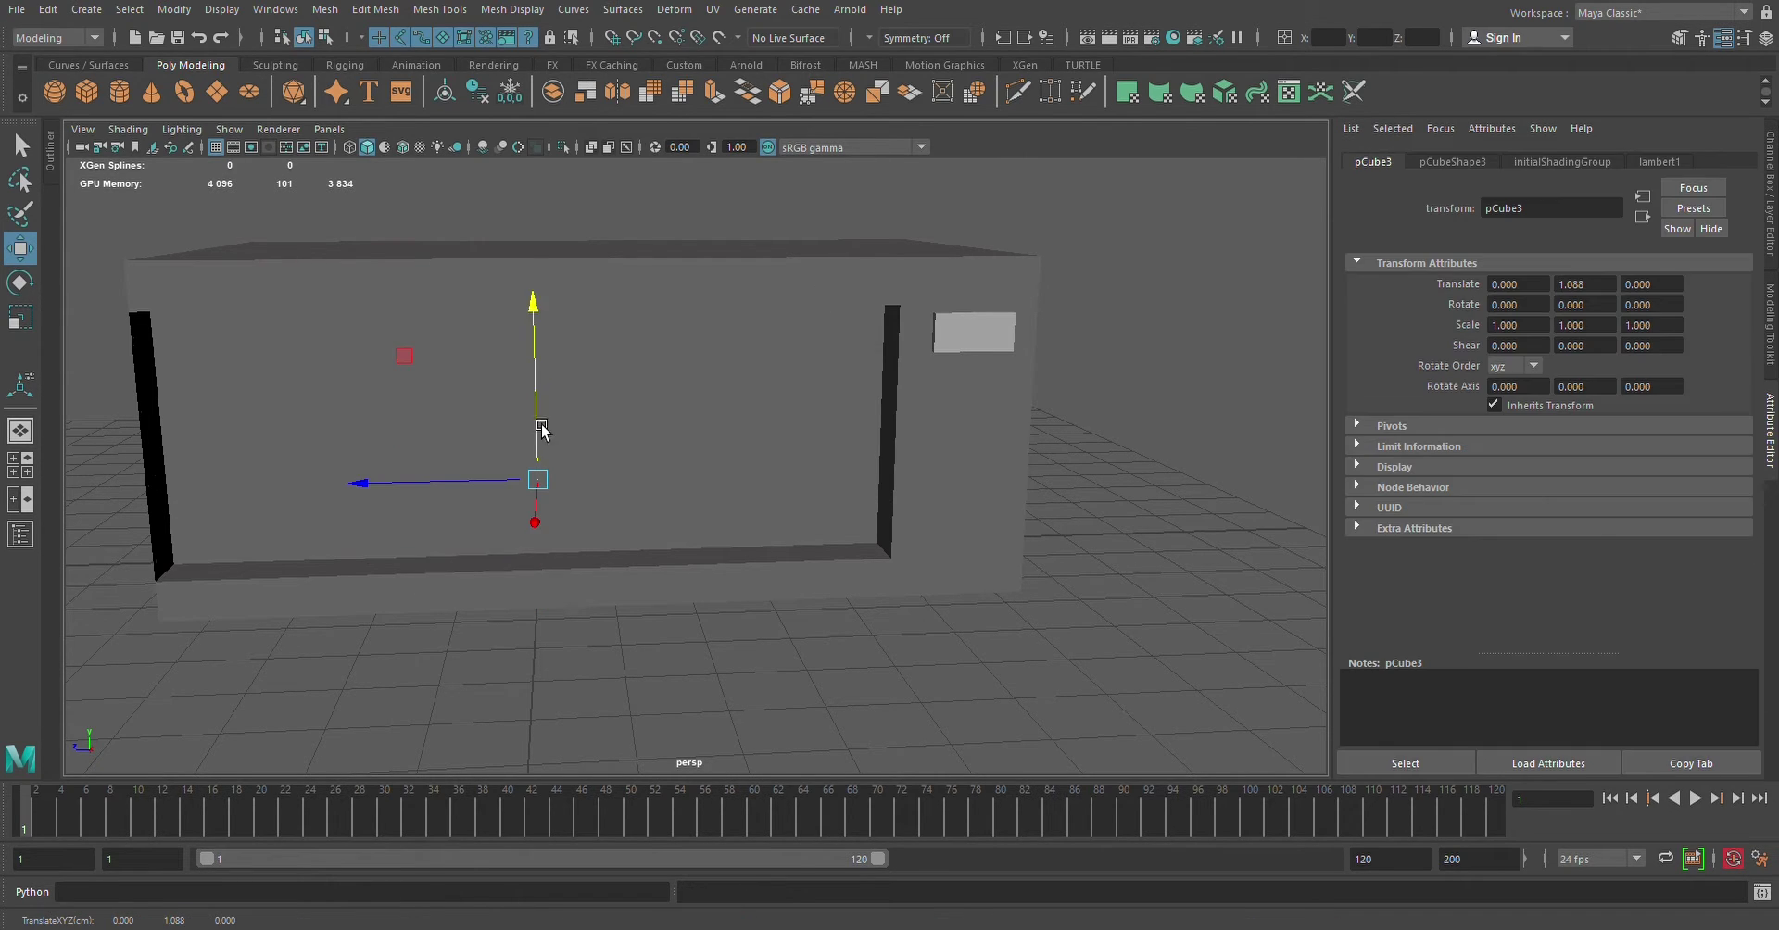
mouse_move(535, 477)
mouse_down()
mouse_move(949, 492)
mouse_move(1066, 564)
mouse_move(878, 533)
mouse_up()
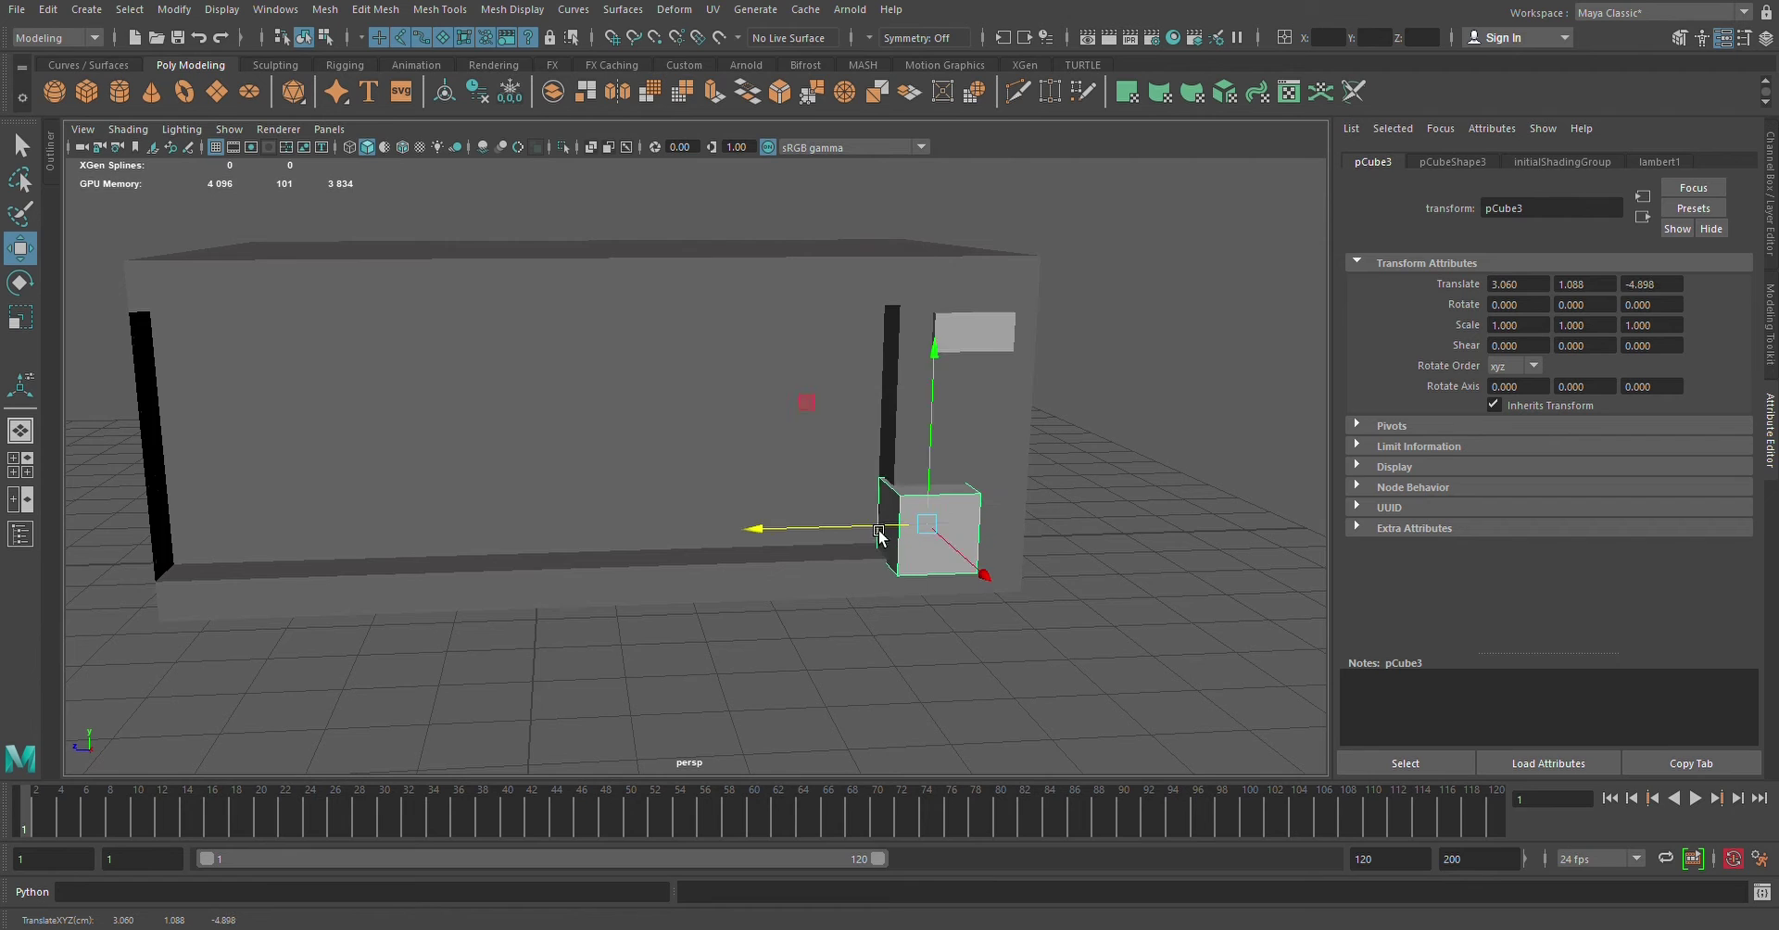
drag(947, 449, 946, 319)
key(r)
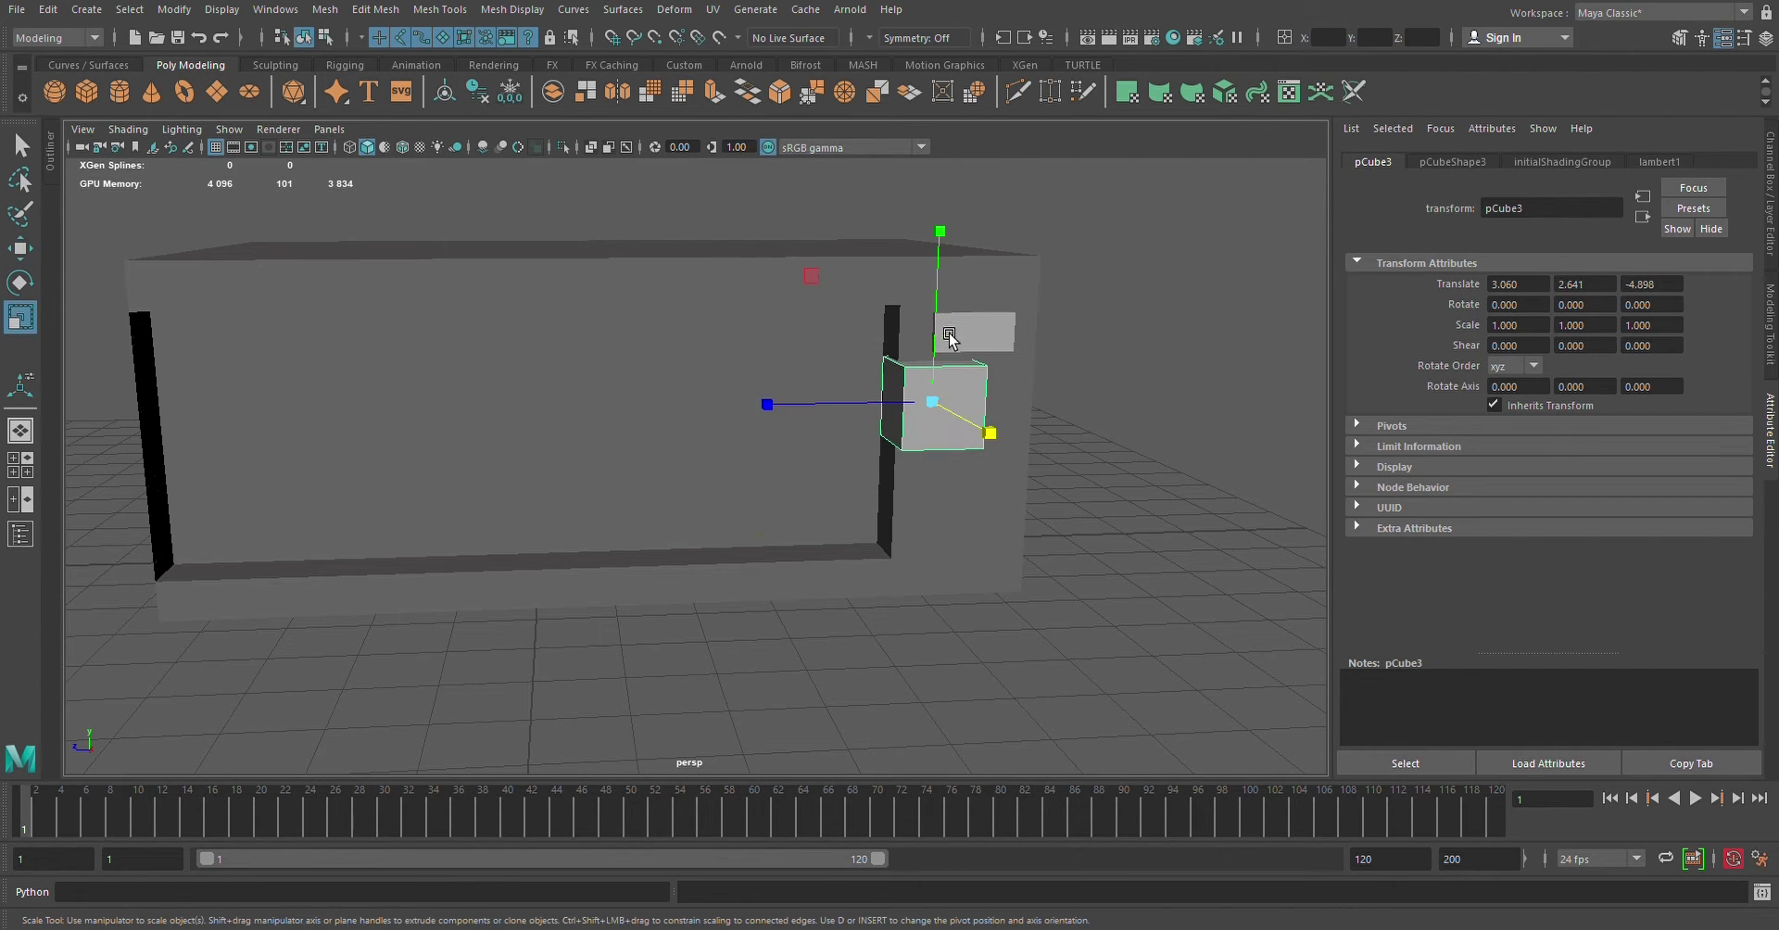
drag(943, 408, 886, 508)
key(w)
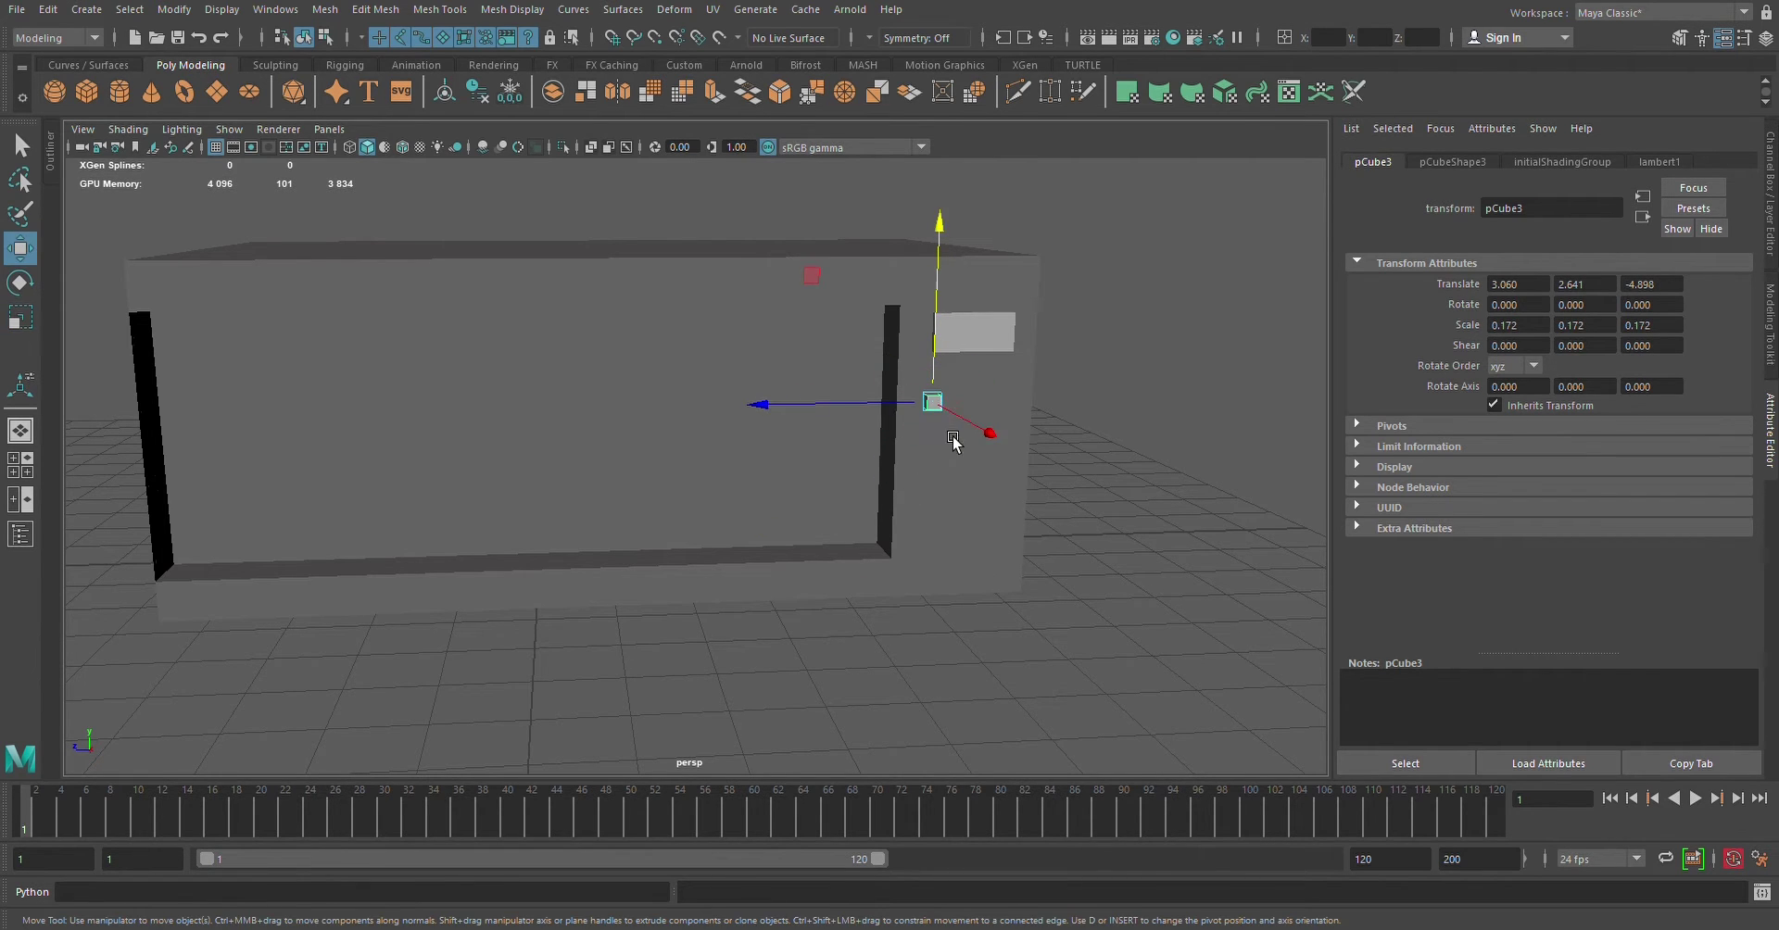
Clone the button into three rows of three plus one key below
shift+drag(917, 414, 950, 416)
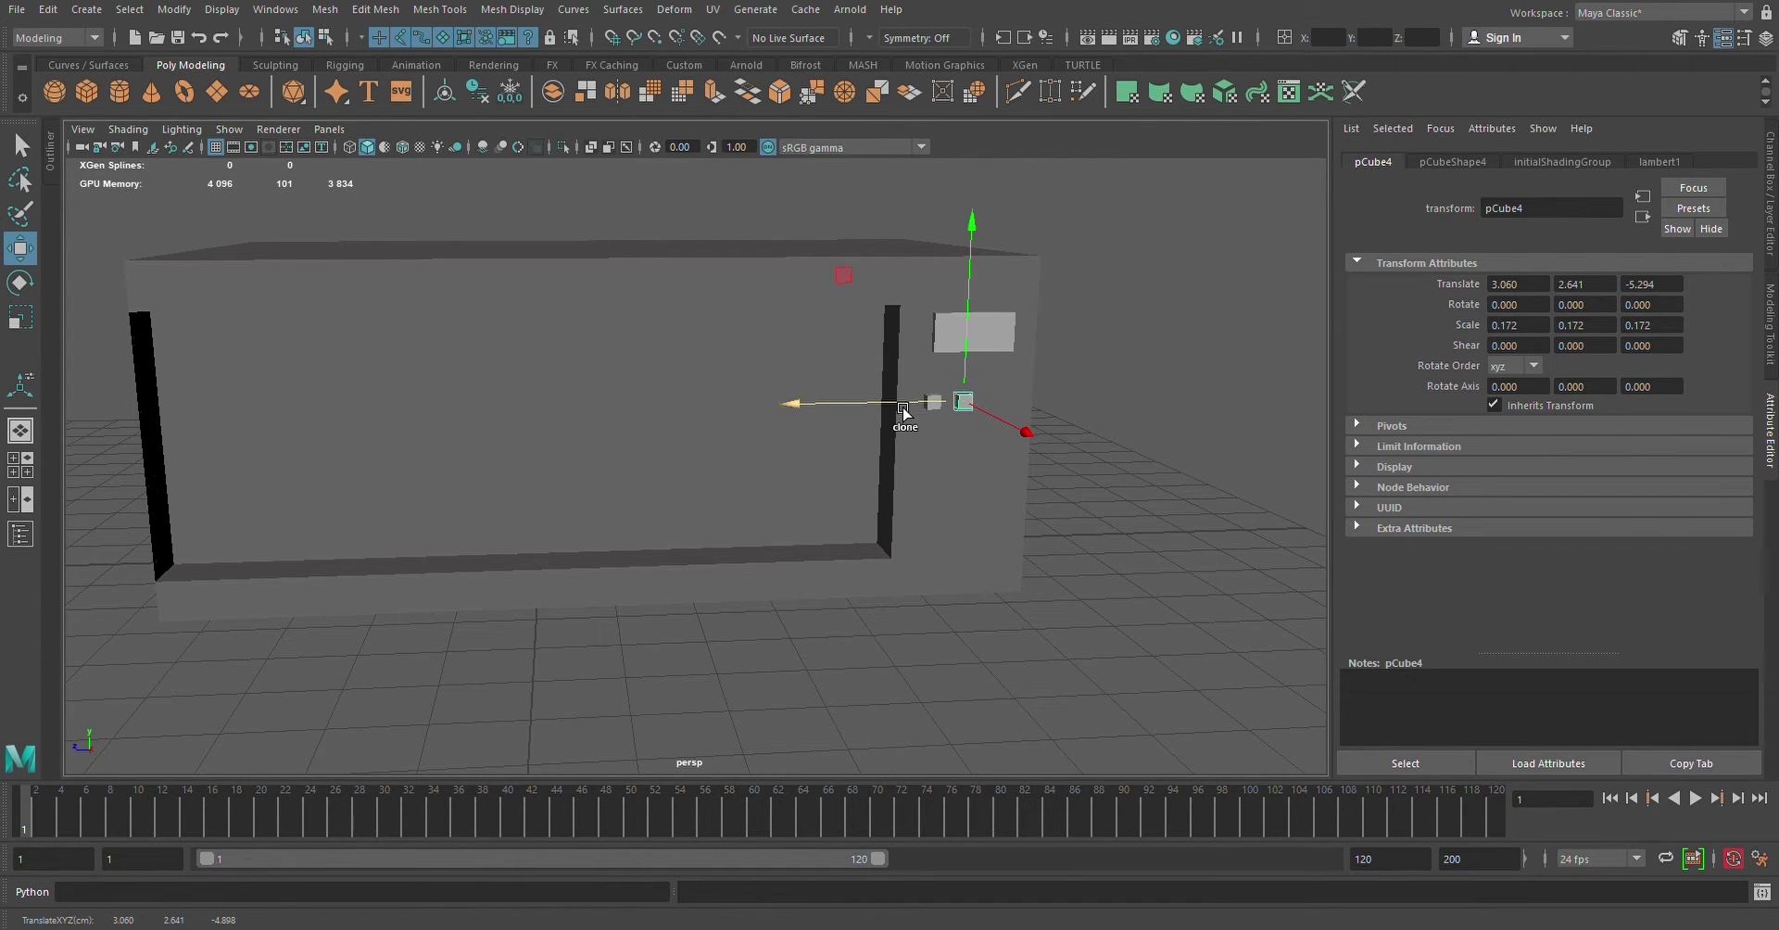
shift+drag(905, 424, 950, 428)
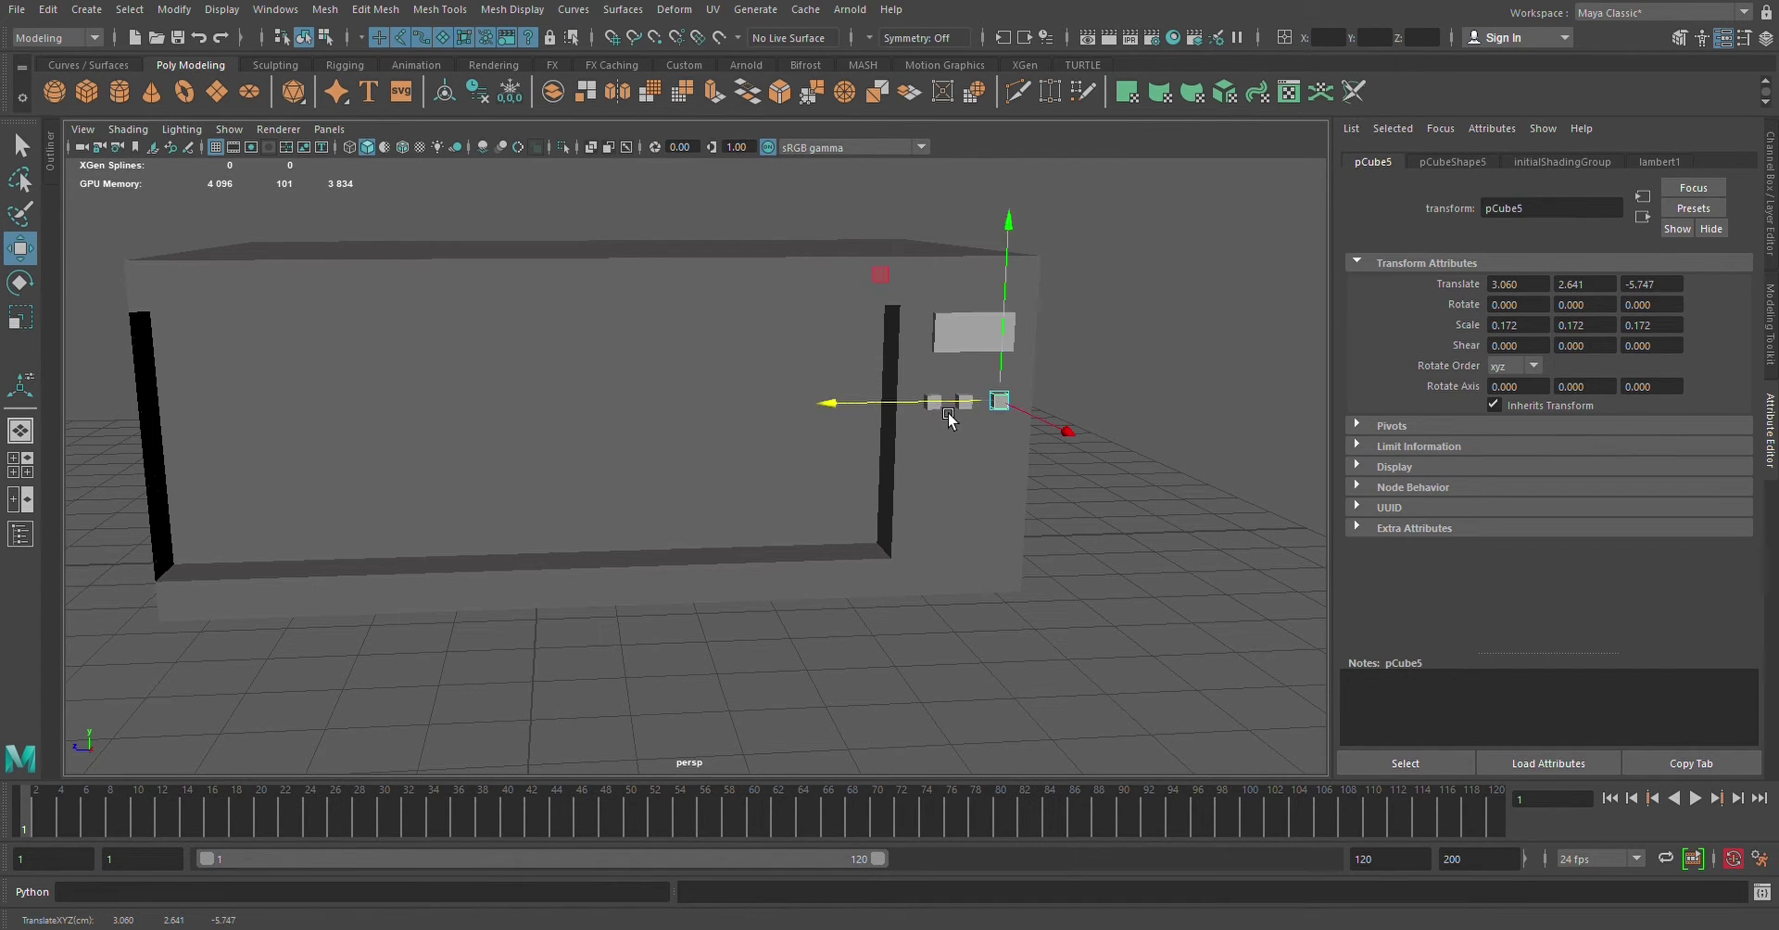
click(1125, 491)
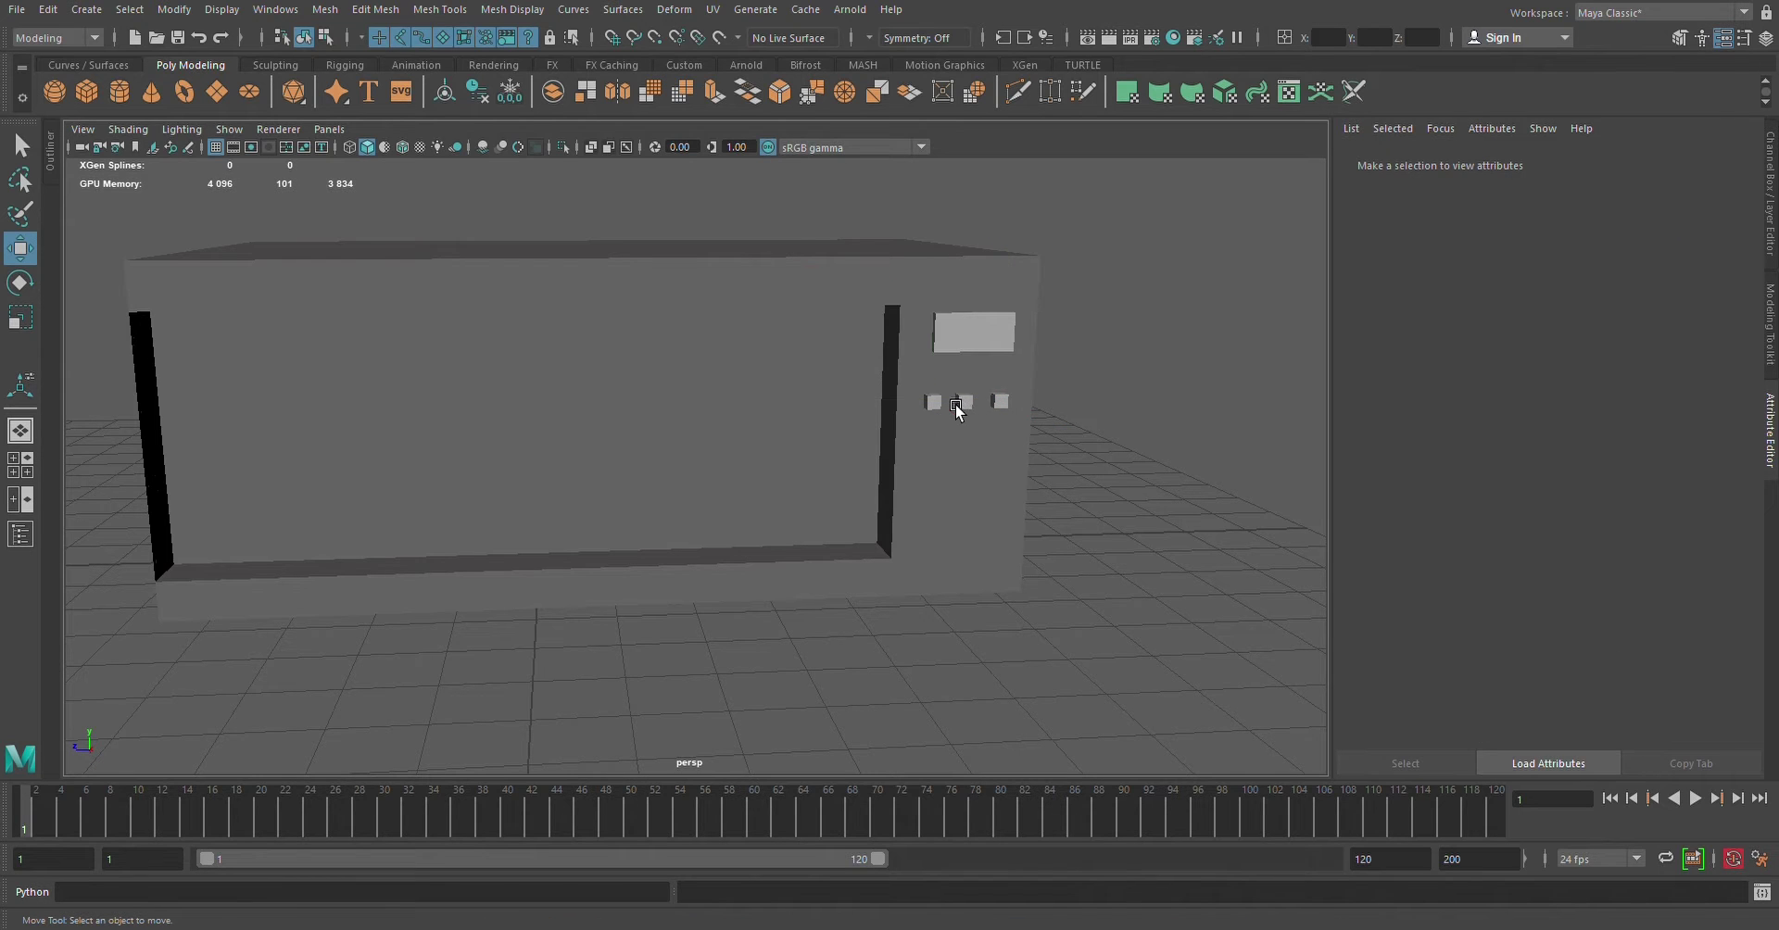
click(957, 407)
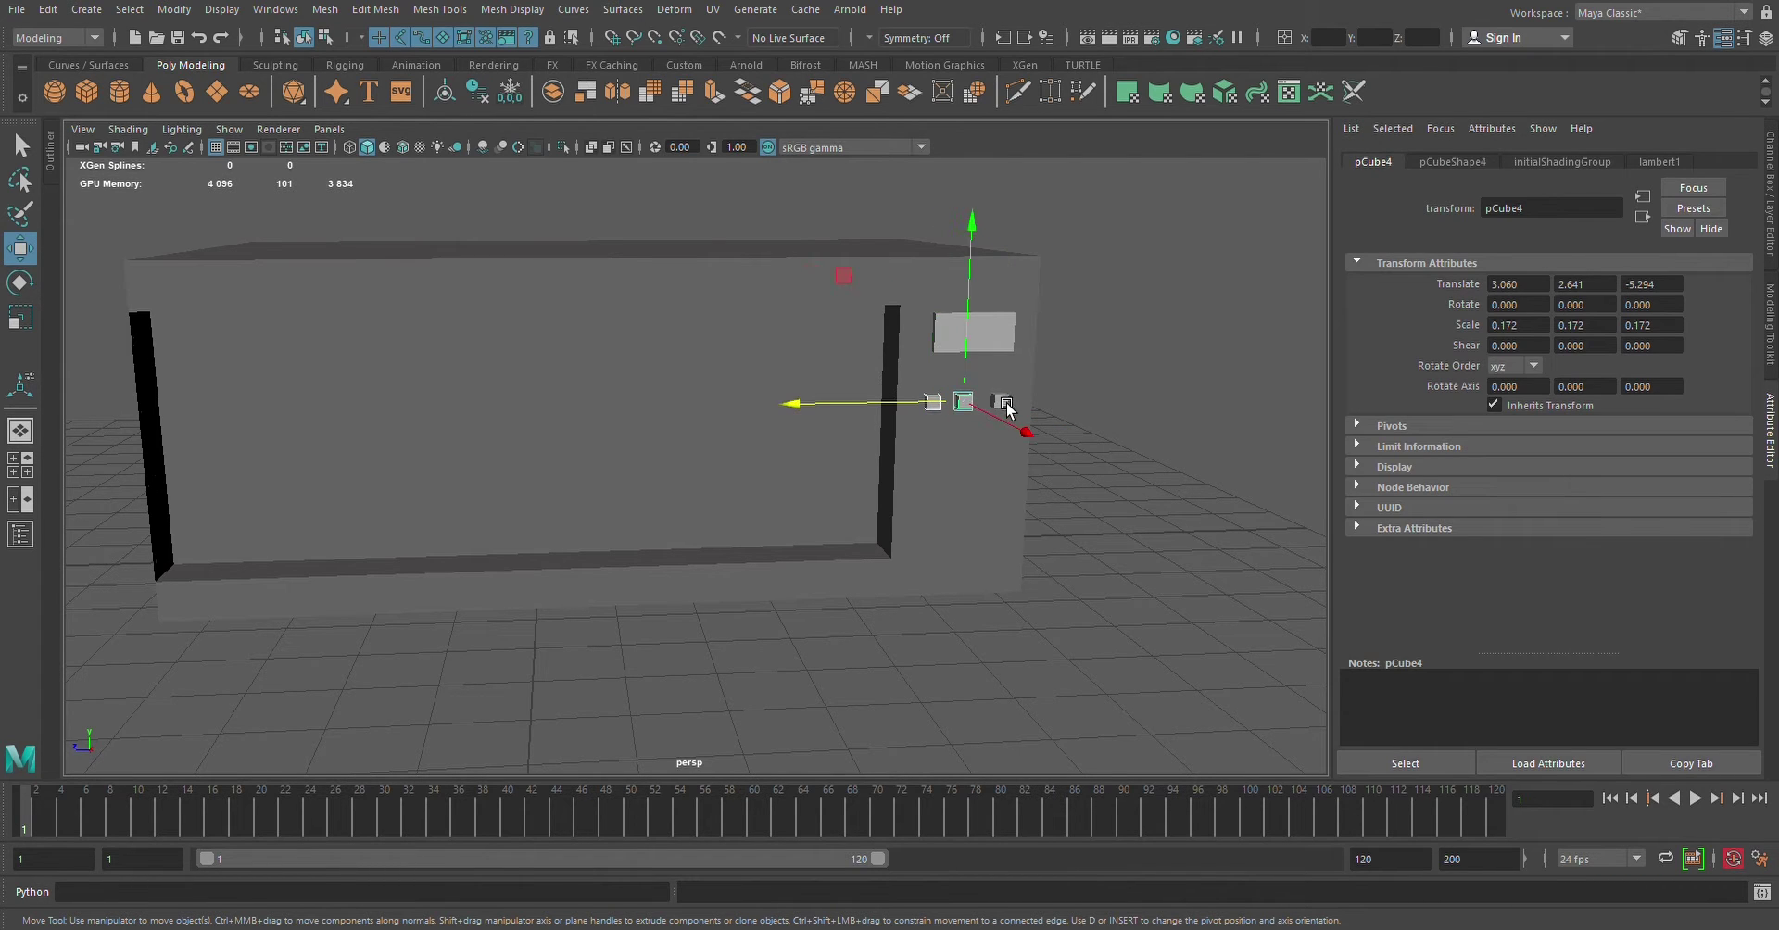
click(1017, 409)
shift+drag(1014, 367, 1022, 390)
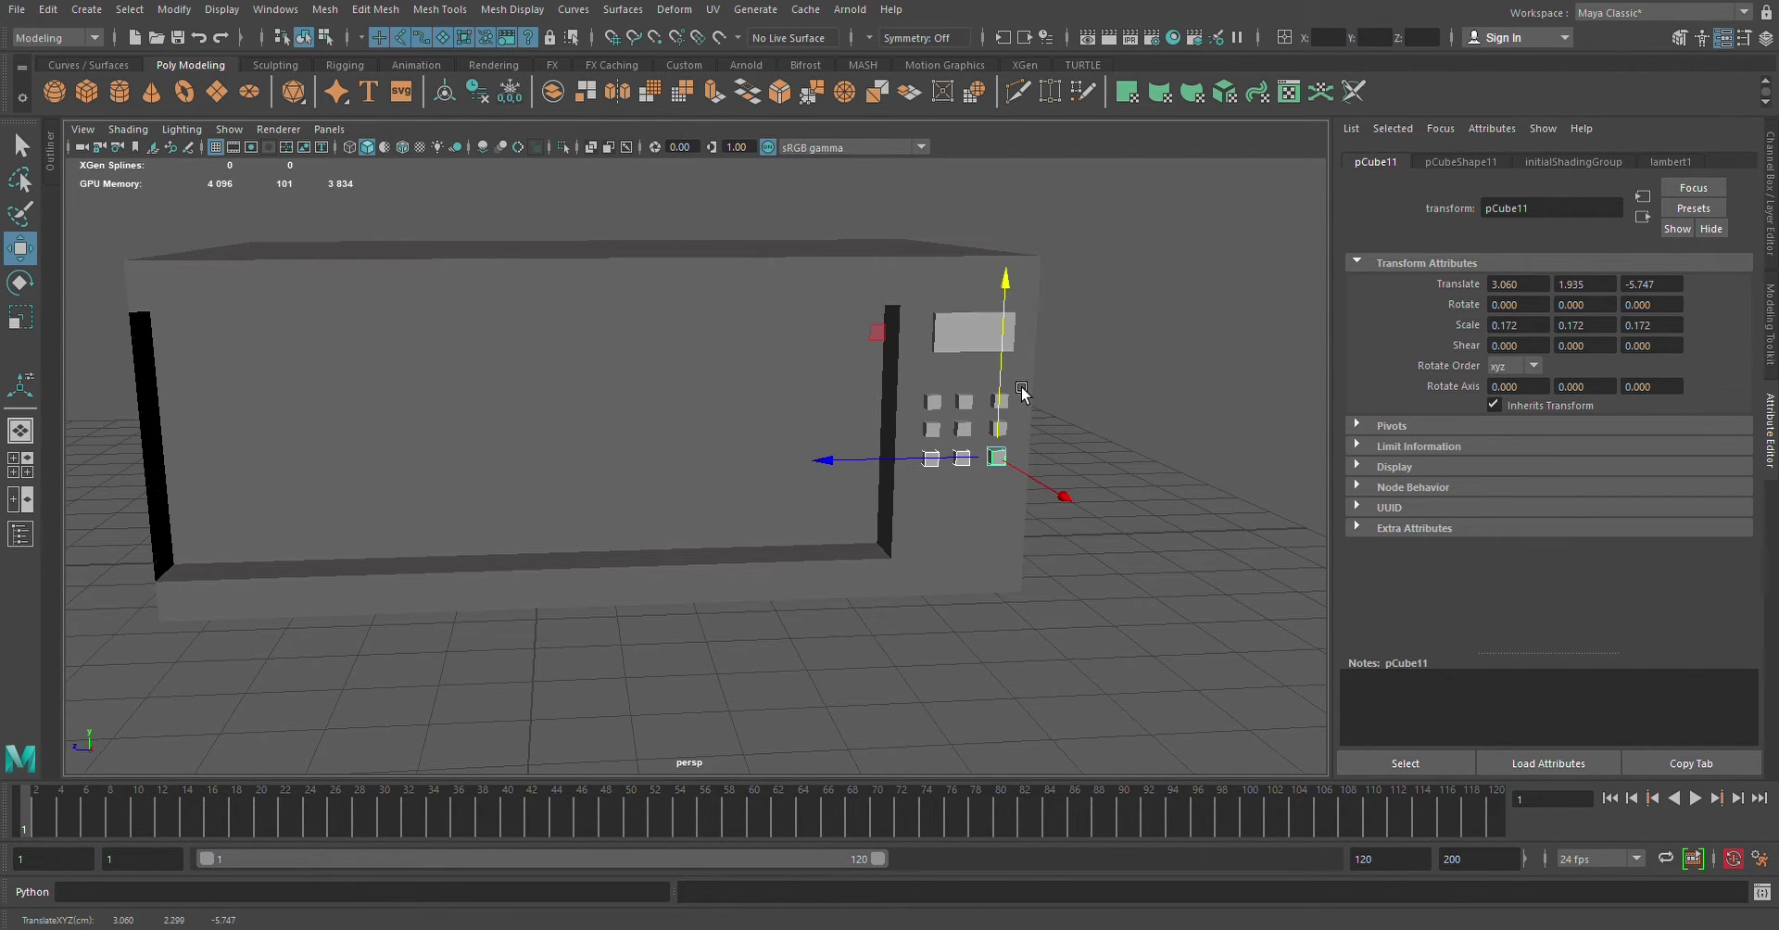
click(1168, 533)
click(970, 460)
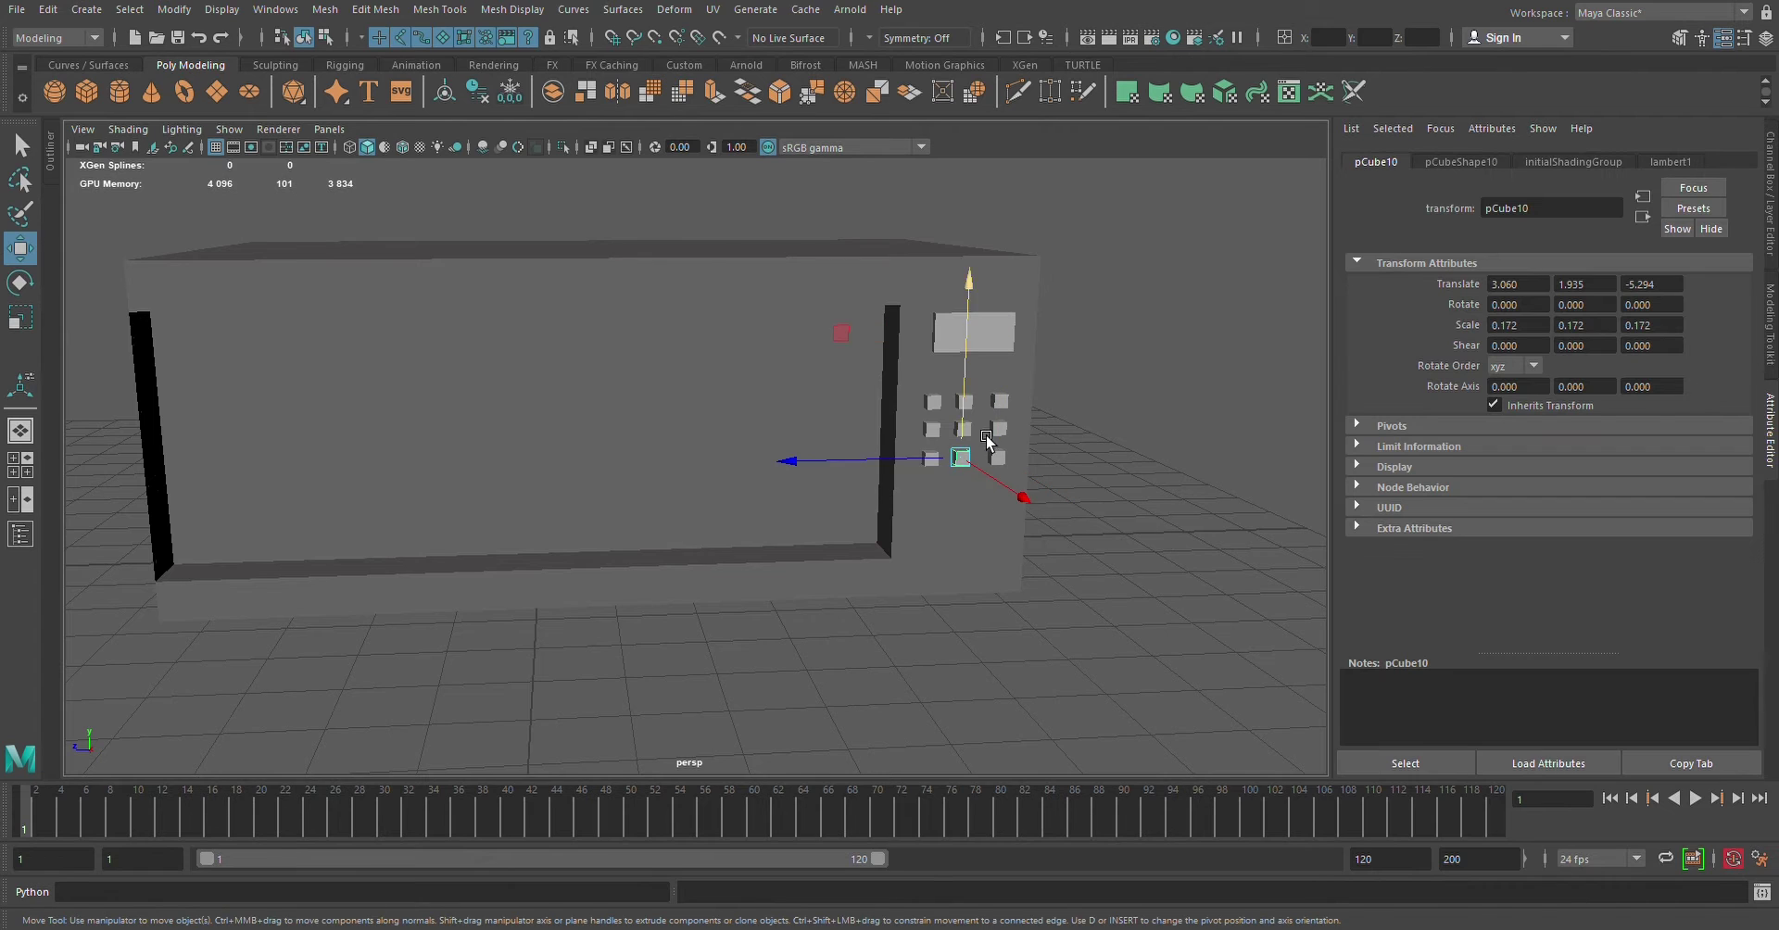
shift+drag(986, 439, 986, 442)
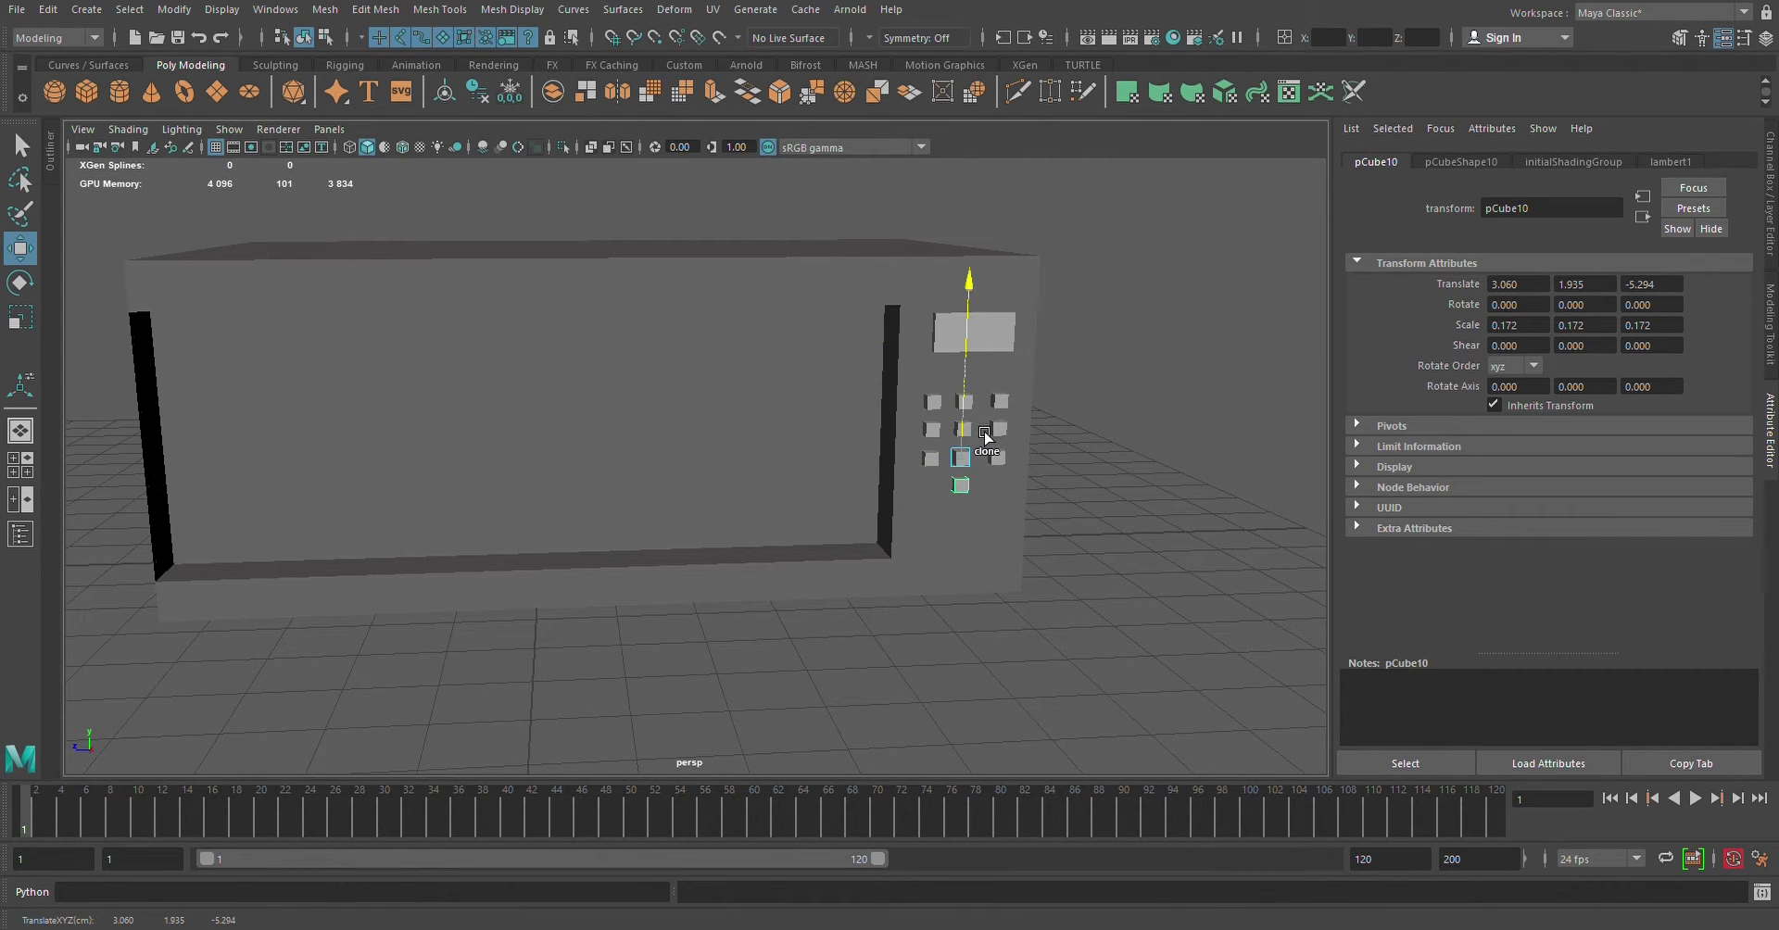
click(1086, 437)
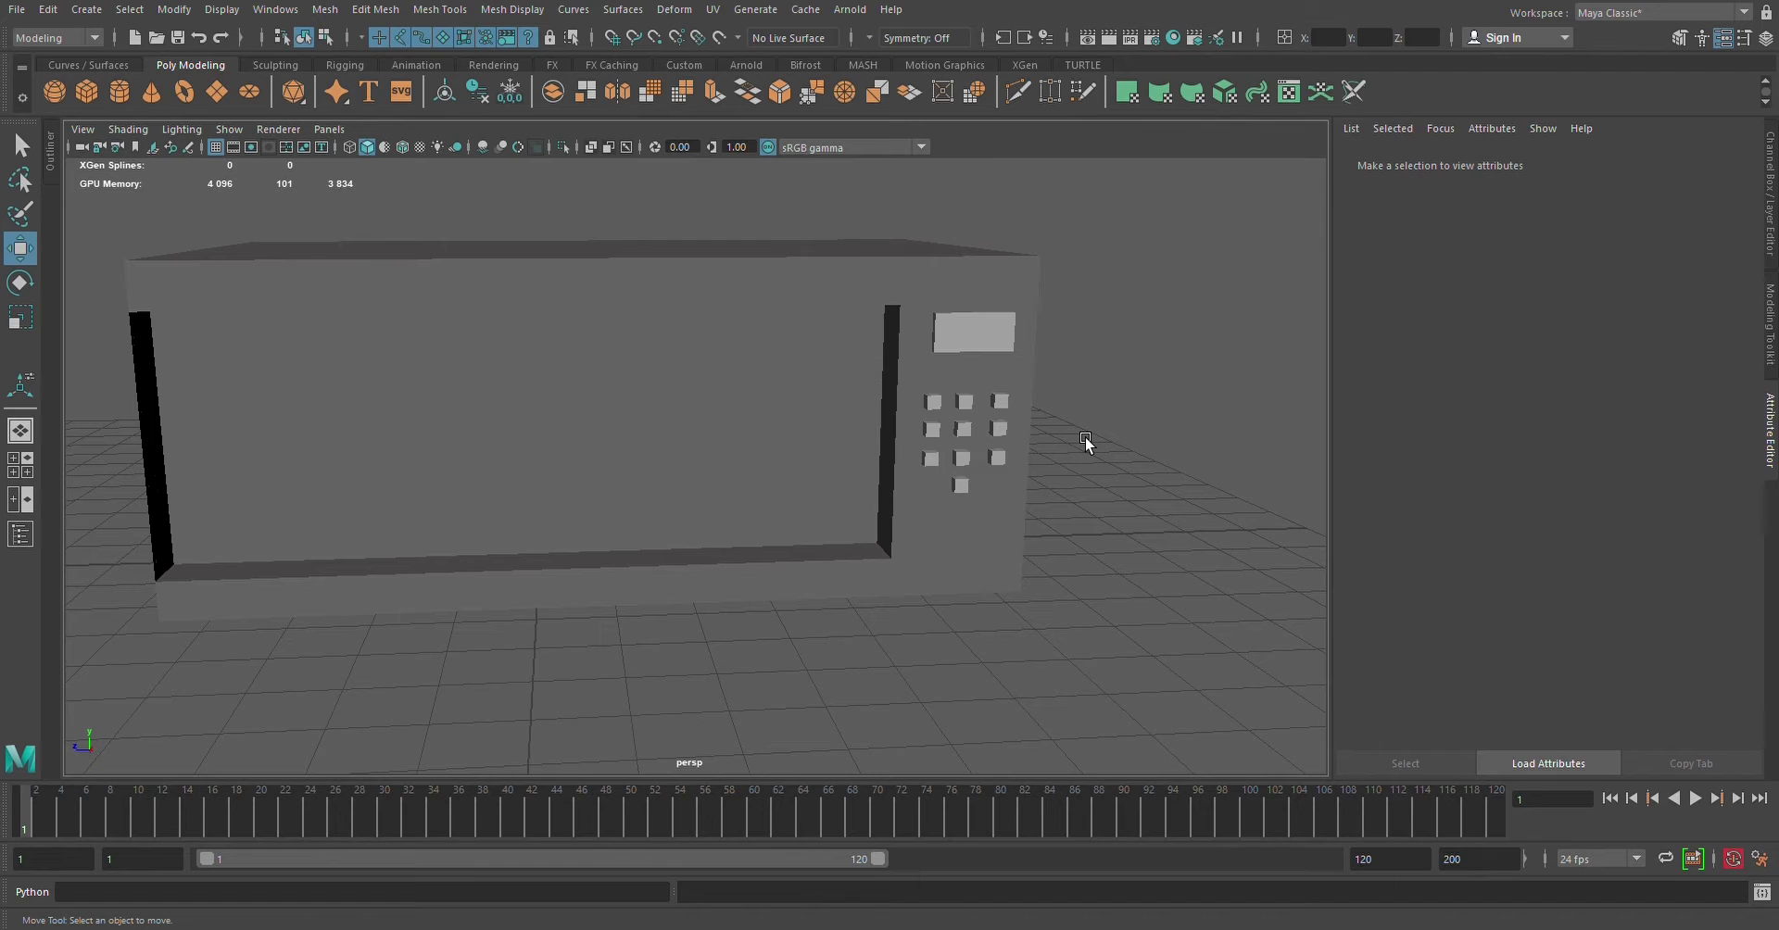
Make the display panel black with its own aiStandardSurface and add a new cube
click(998, 357)
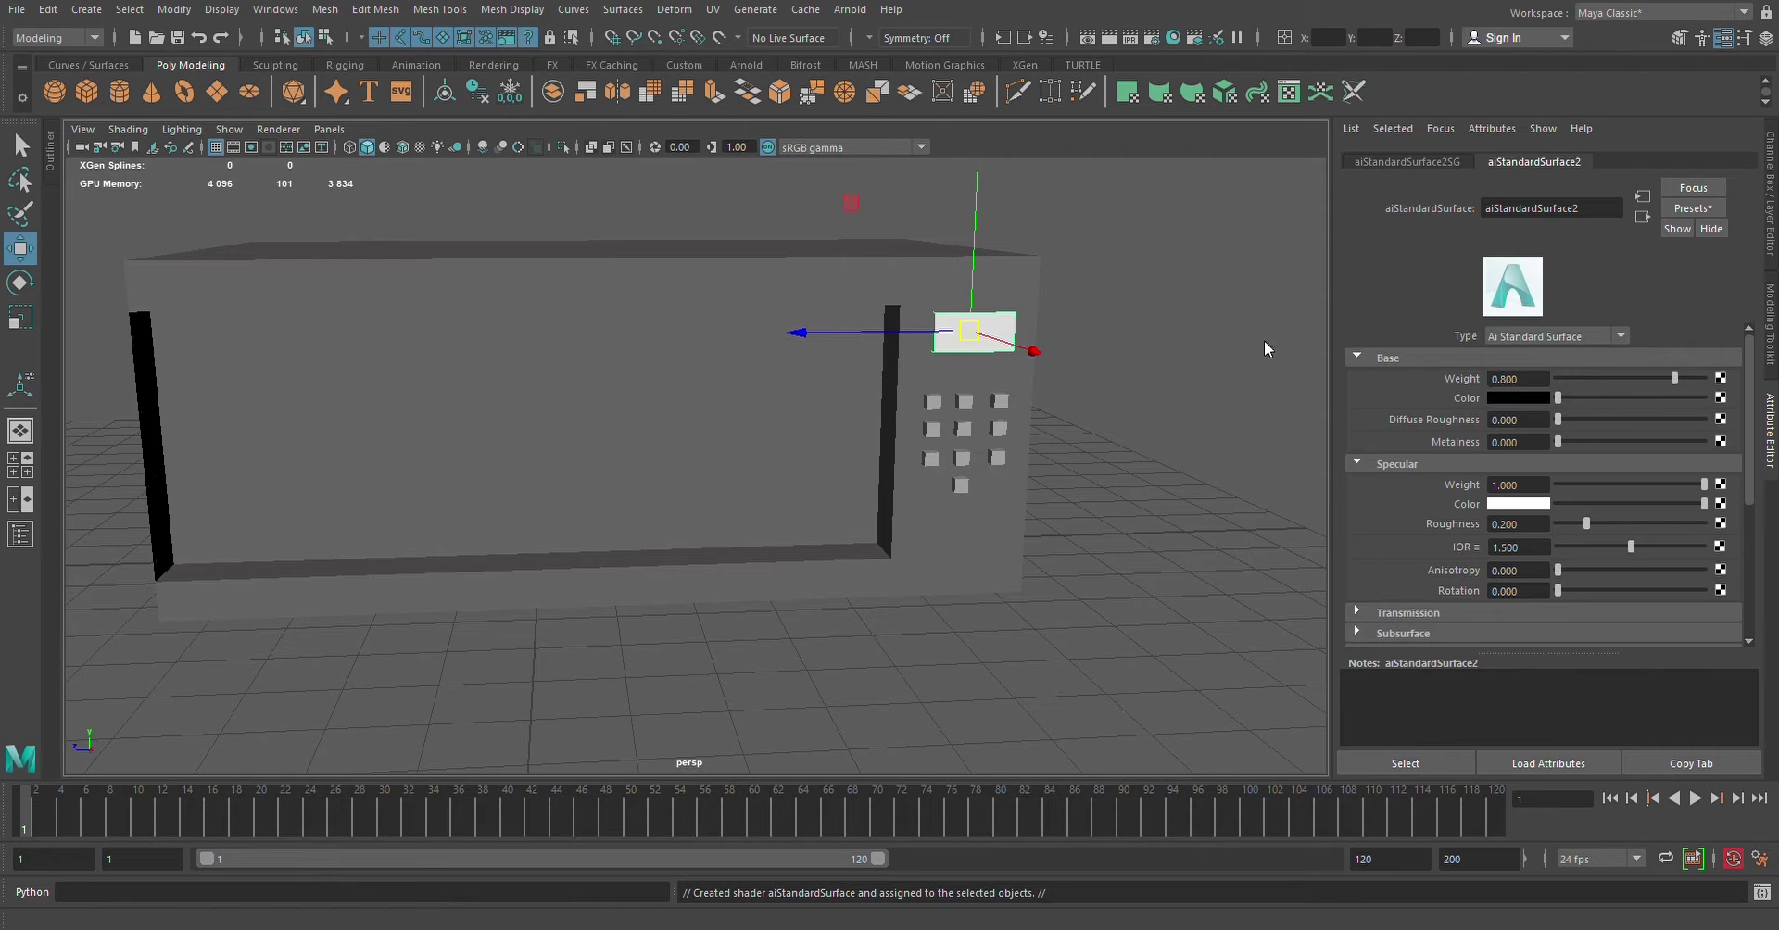
click(1229, 335)
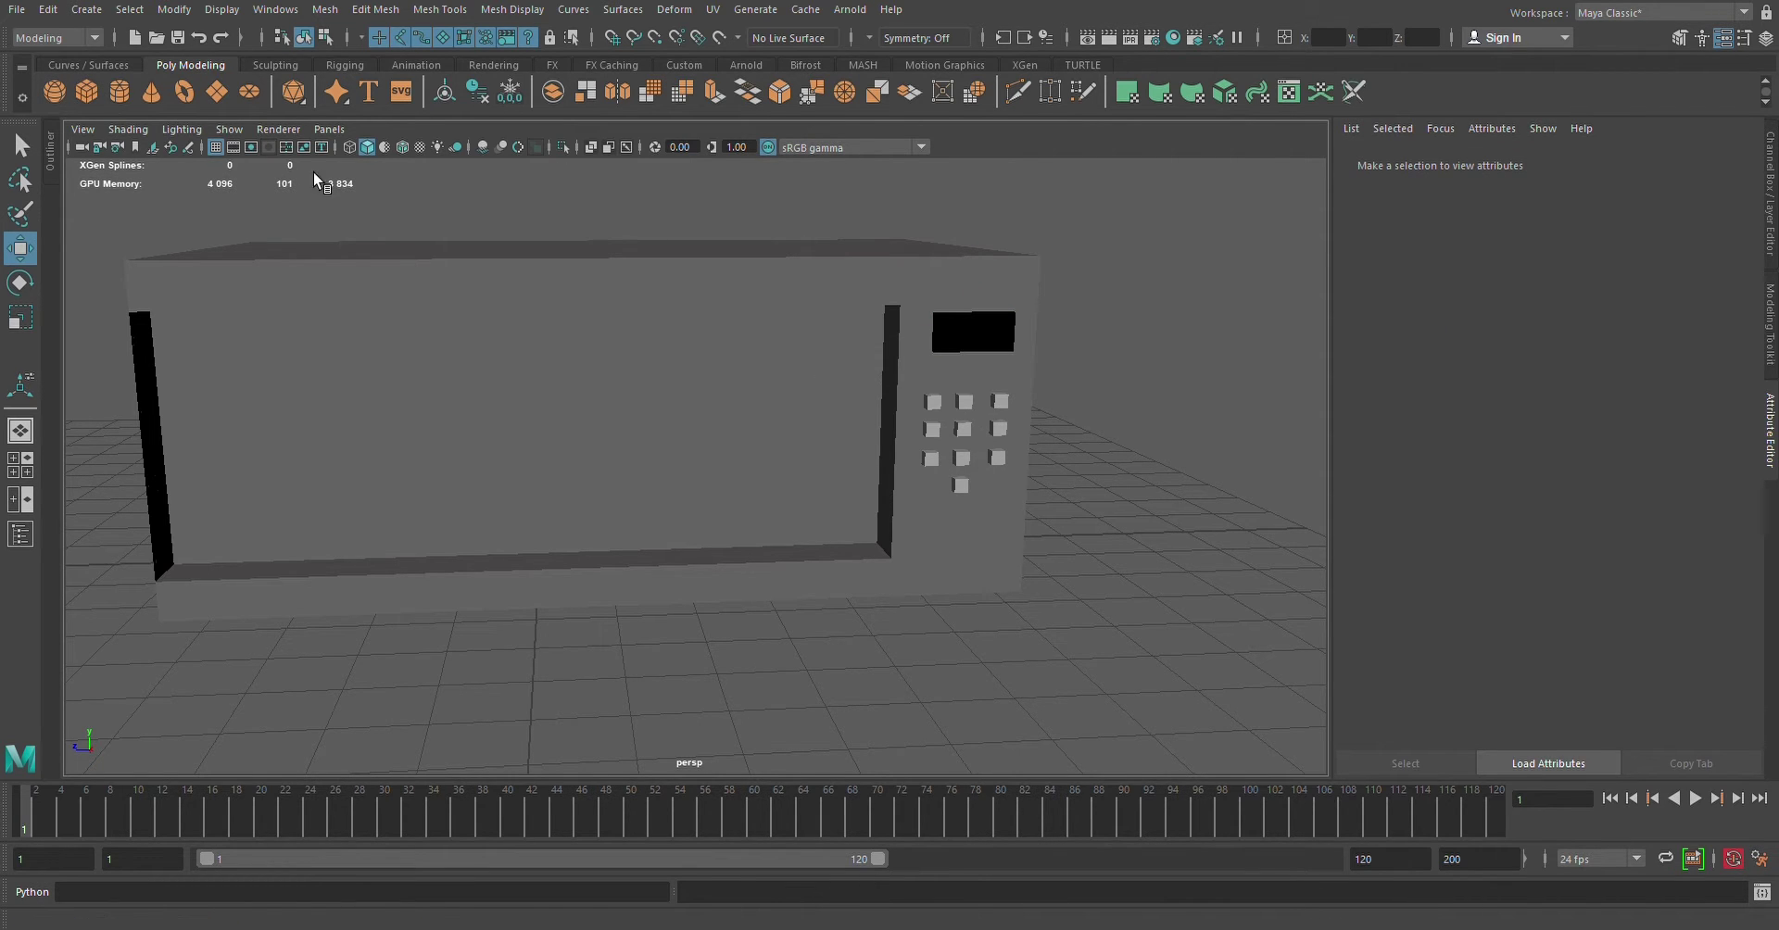
click(600, 524)
Move the new cube onto the microwave front just below the keypad
drag(519, 554, 975, 574)
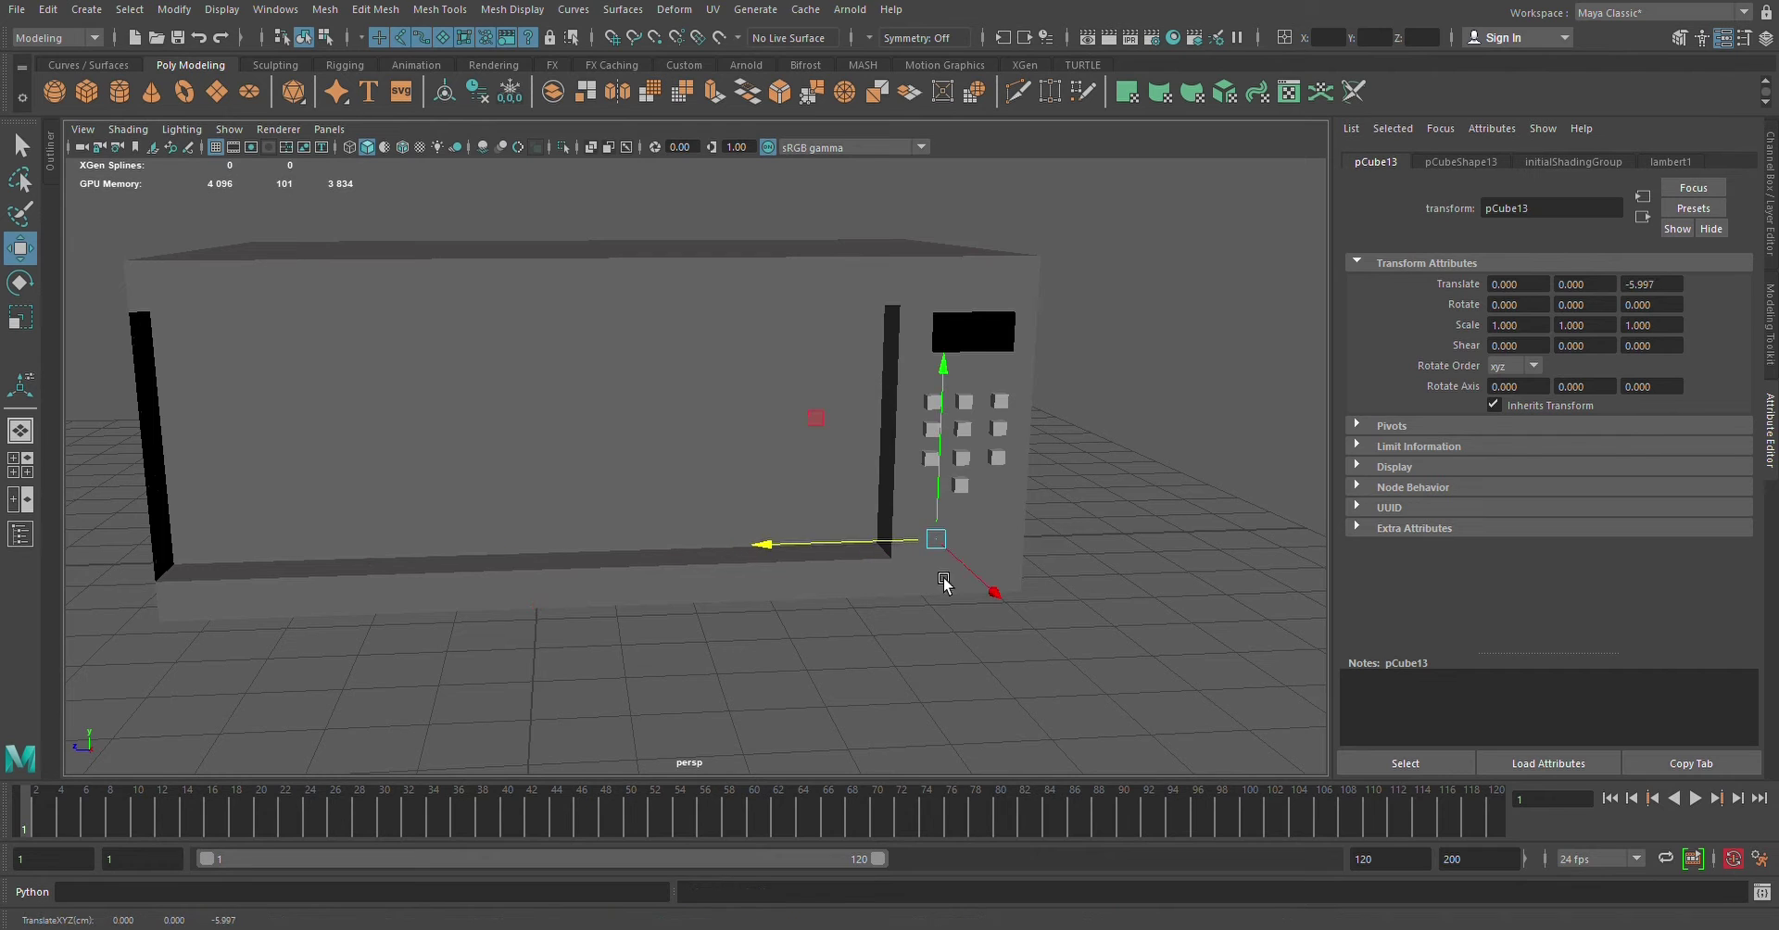
drag(975, 574, 1041, 643)
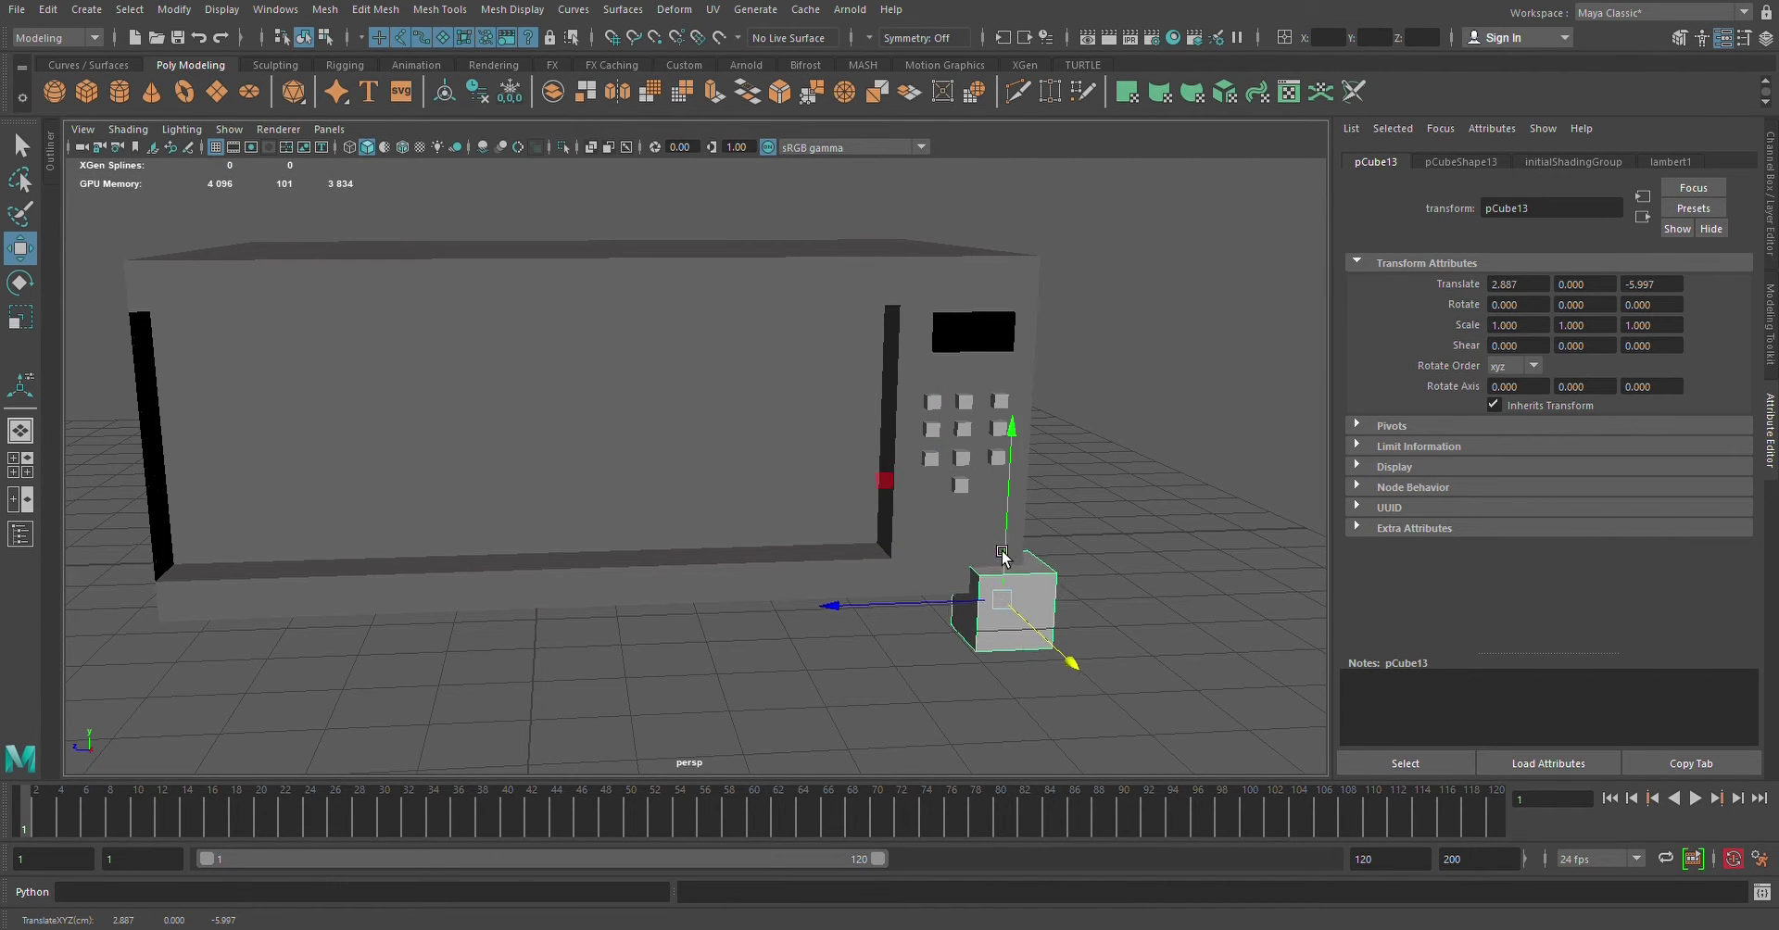
drag(1020, 542, 1019, 505)
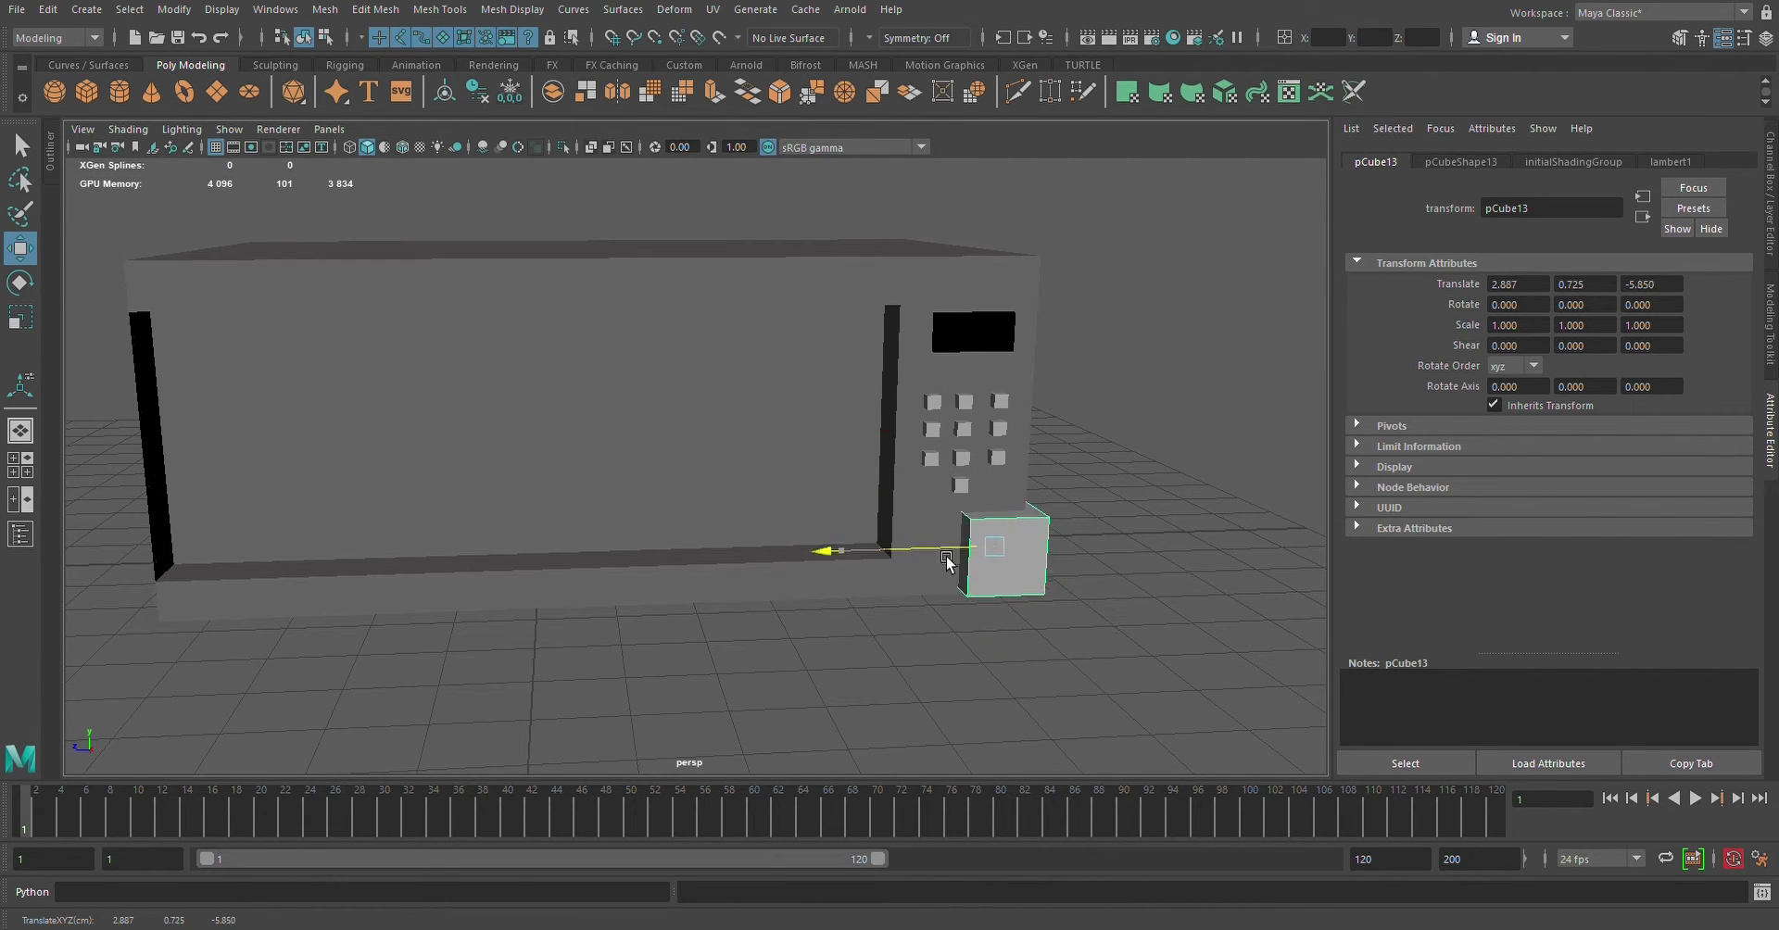
mouse_move(958, 556)
mouse_down()
mouse_move(875, 559)
mouse_move(892, 561)
mouse_up()
Scale it into a wide flat button and duplicate it alongside as pCube14
key(r)
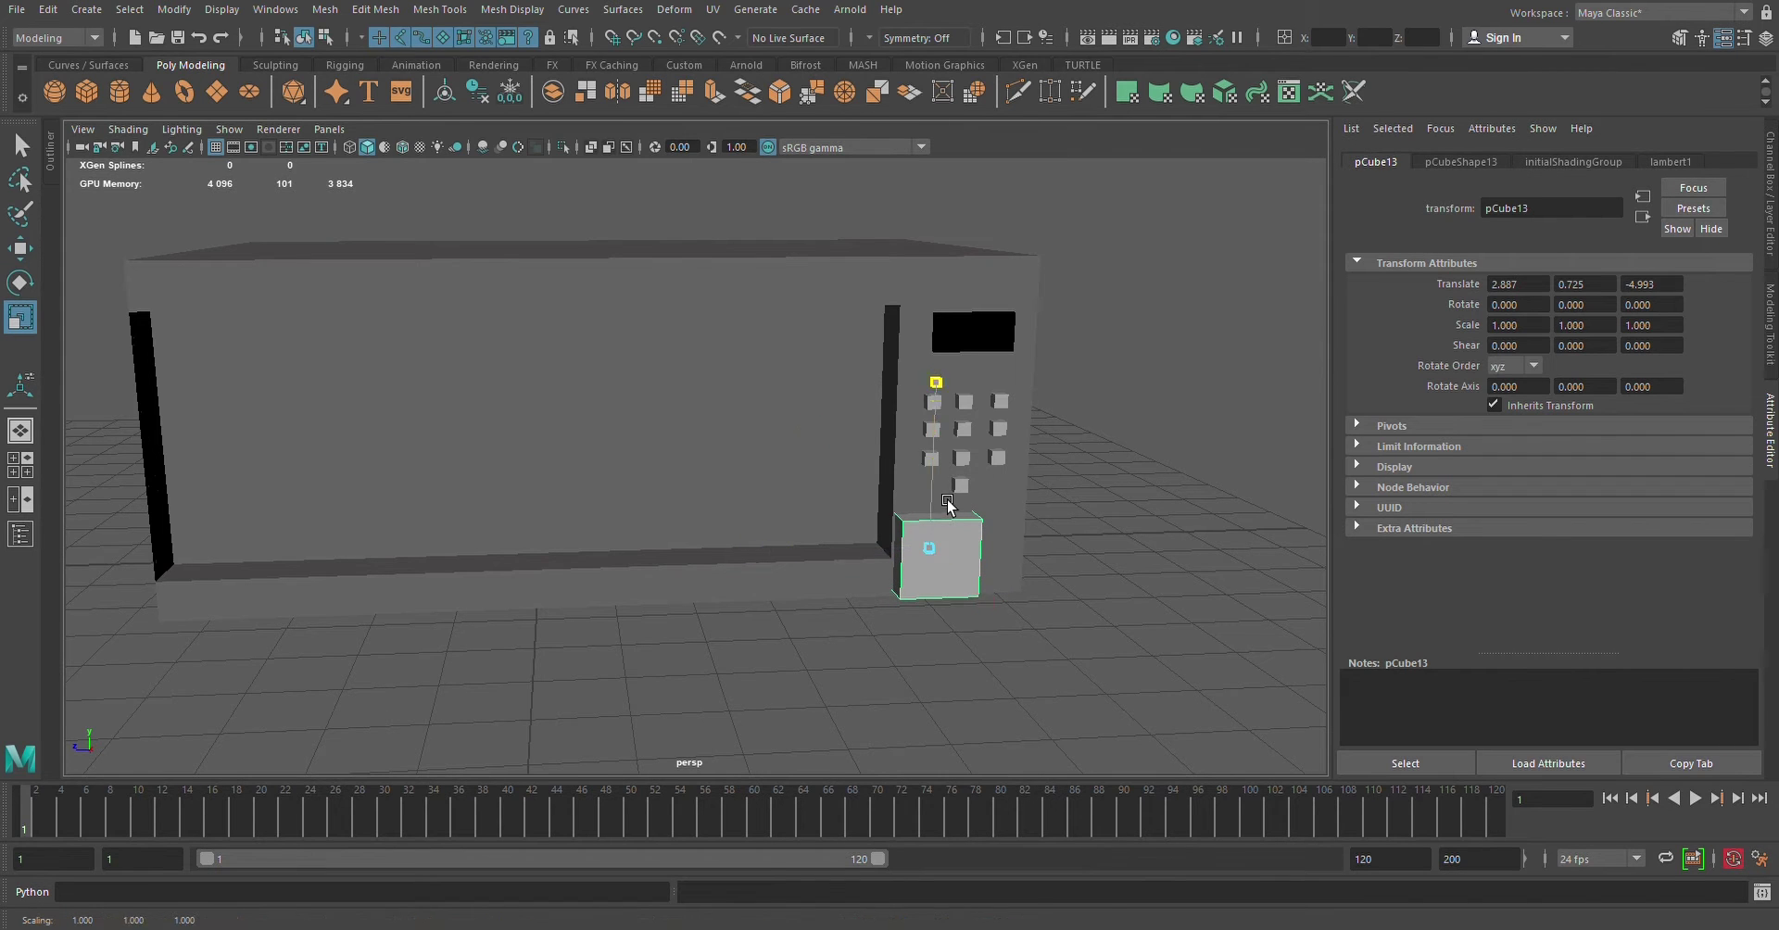
drag(935, 382, 937, 608)
drag(766, 552, 954, 554)
key(w)
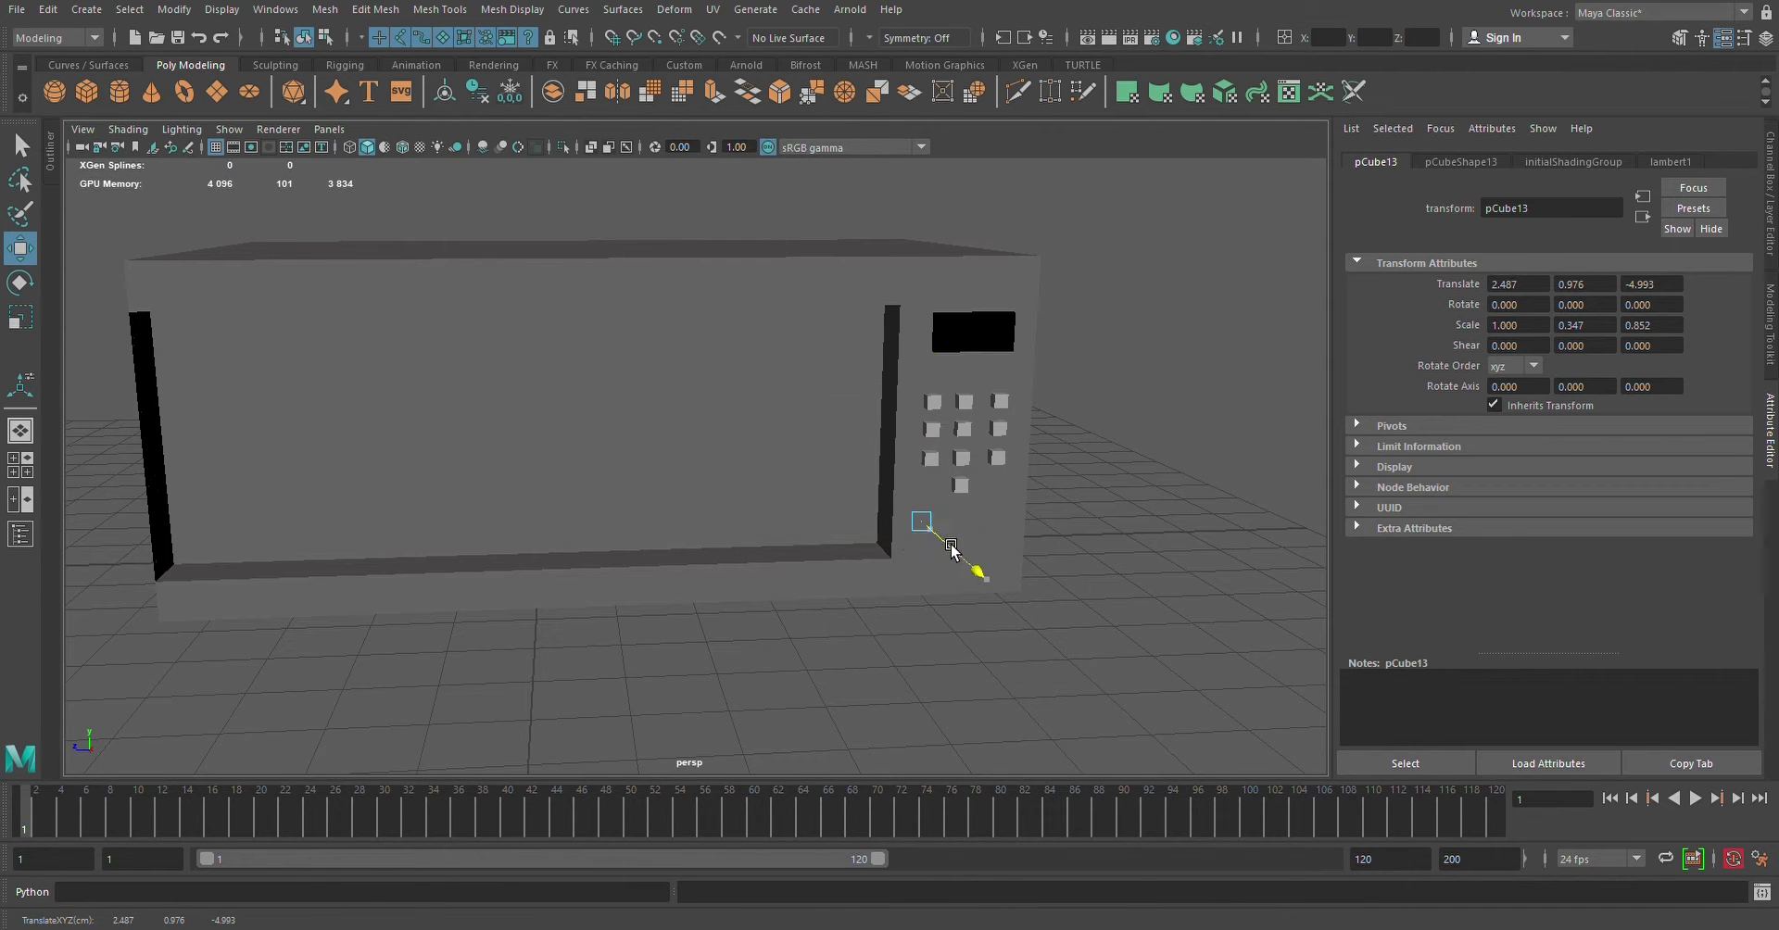
key(r)
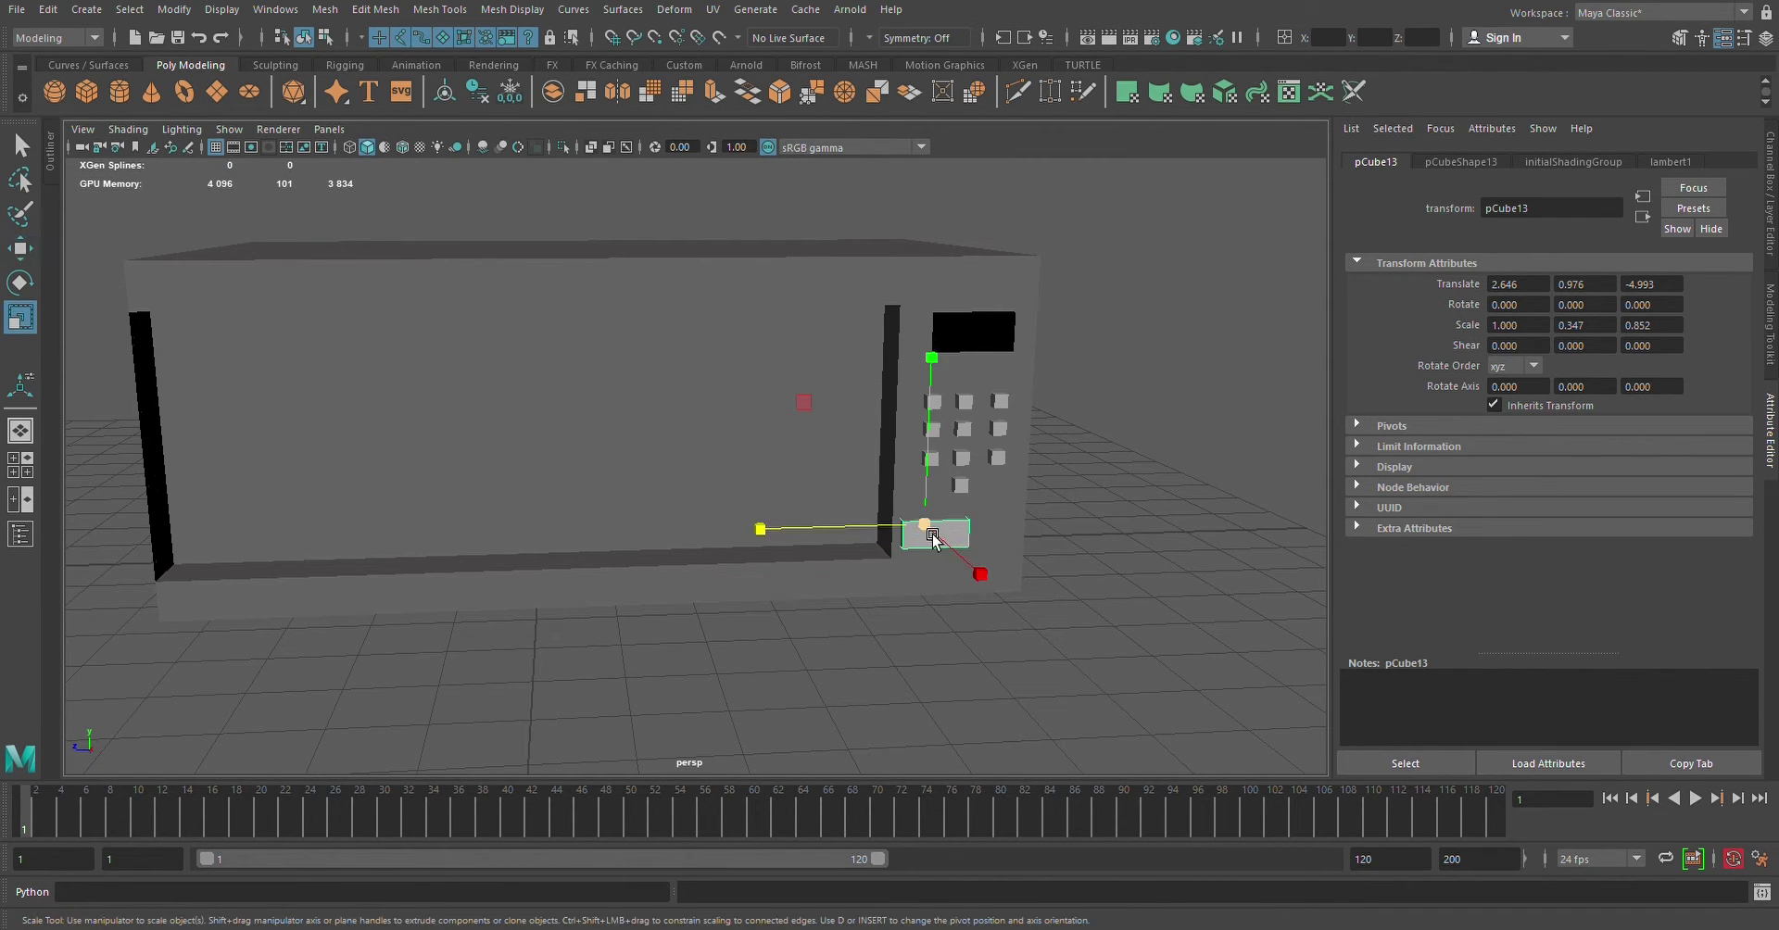
middle_drag(936, 530, 901, 534)
key(w)
shift+drag(901, 535, 964, 533)
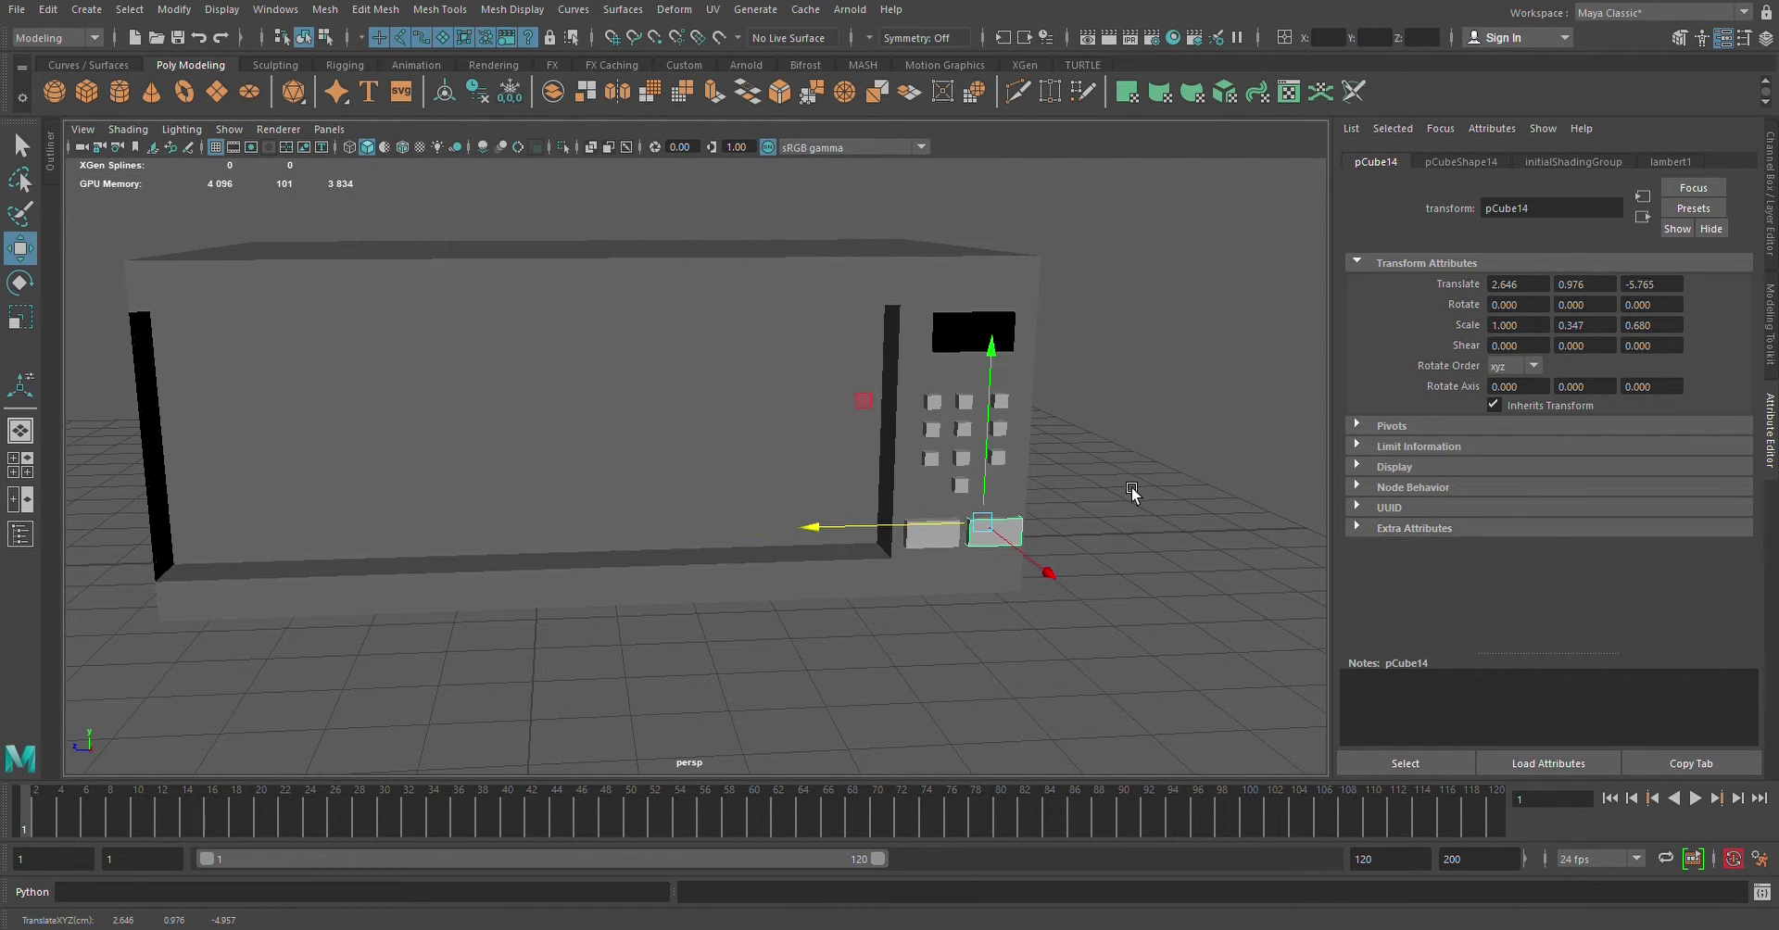
click(1171, 388)
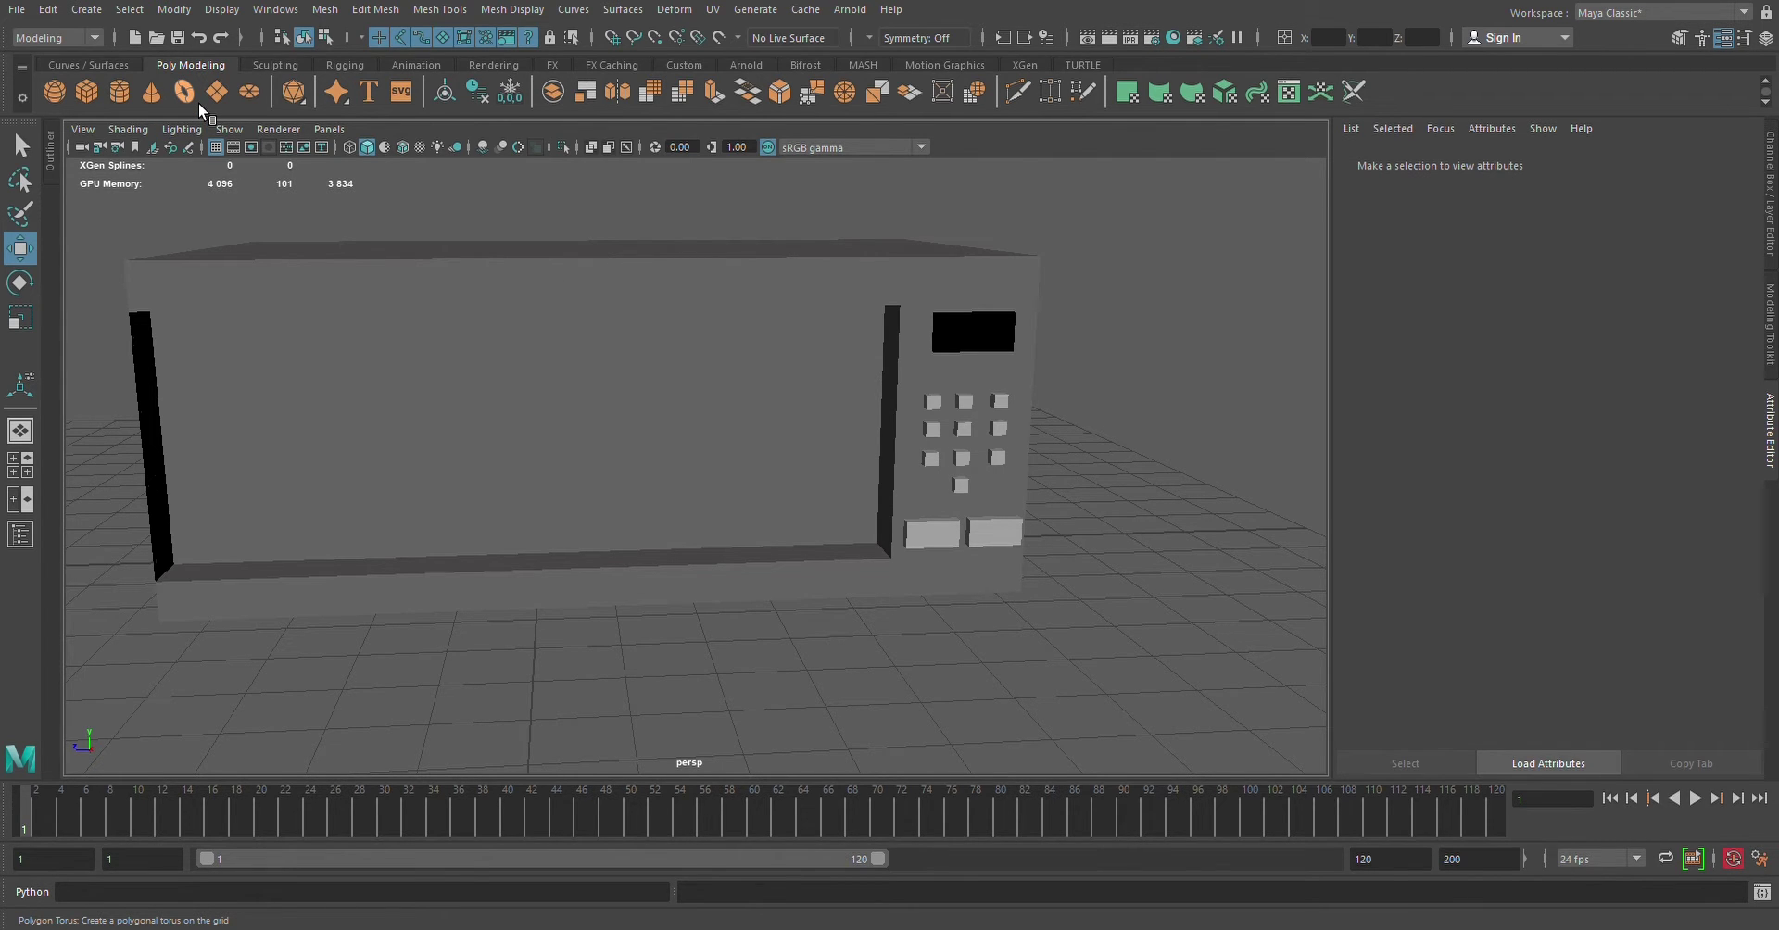
Create pCube15, flatten it, and centre it below the two wide buttons
click(105, 102)
mouse_move(508, 556)
mouse_down()
mouse_move(911, 611)
mouse_move(985, 589)
mouse_move(1052, 655)
mouse_up()
key(e)
key(r)
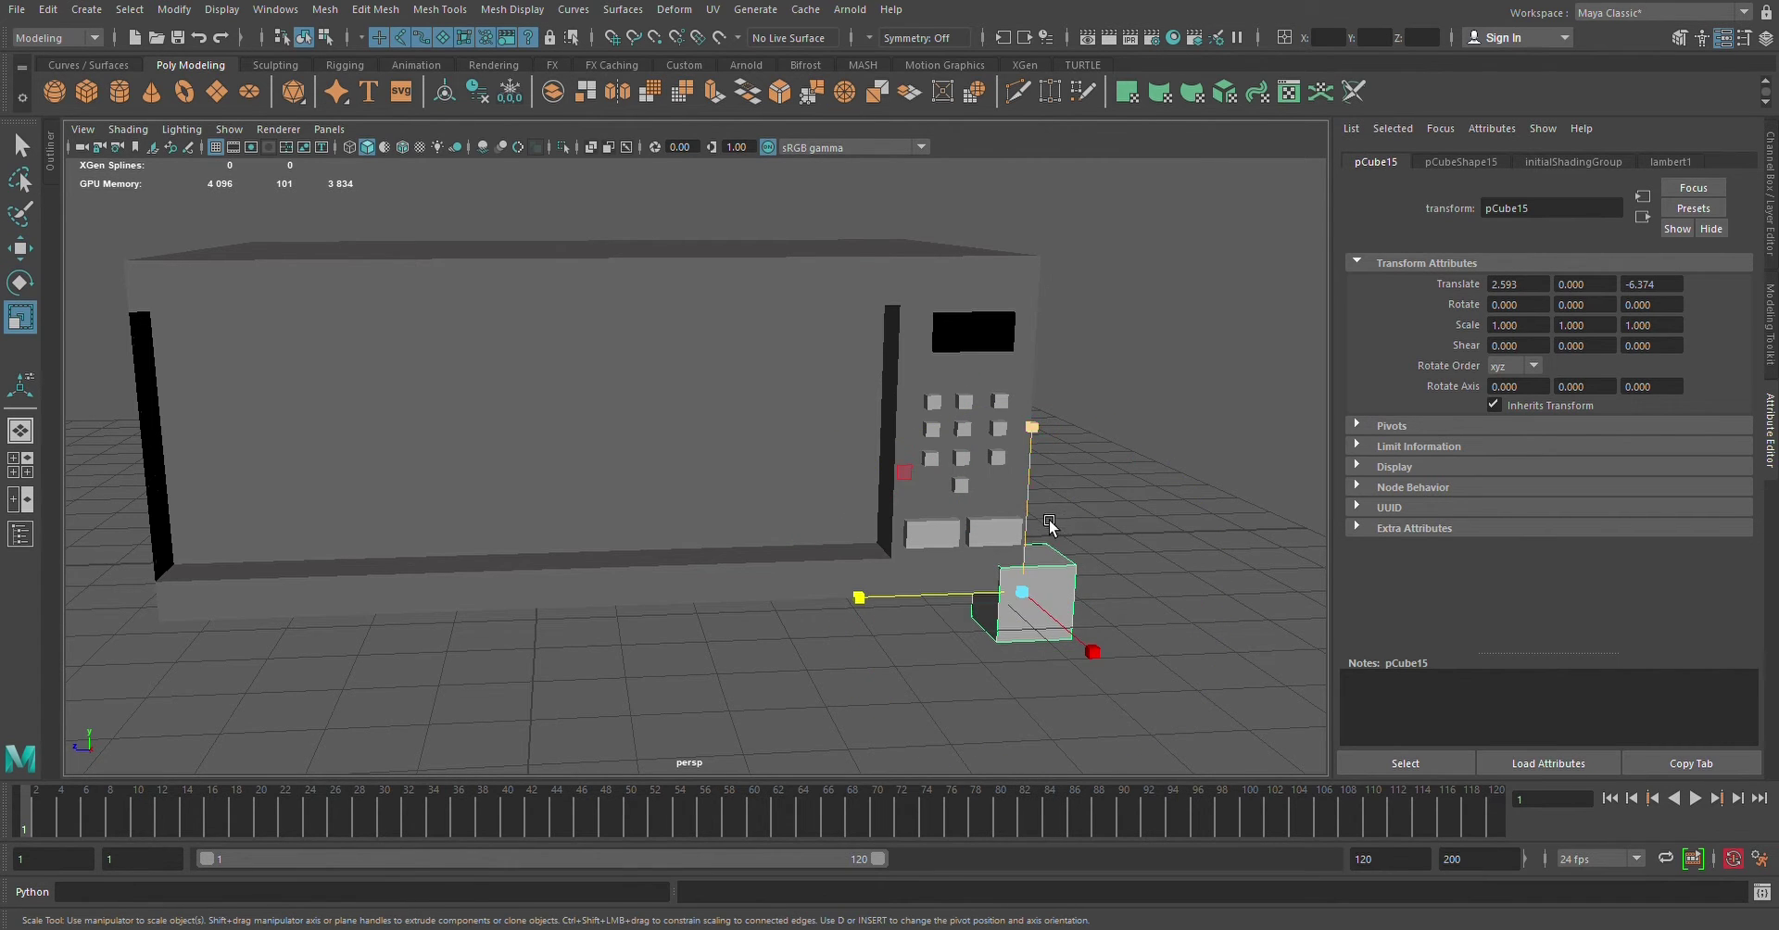
middle_drag(1050, 524, 1043, 638)
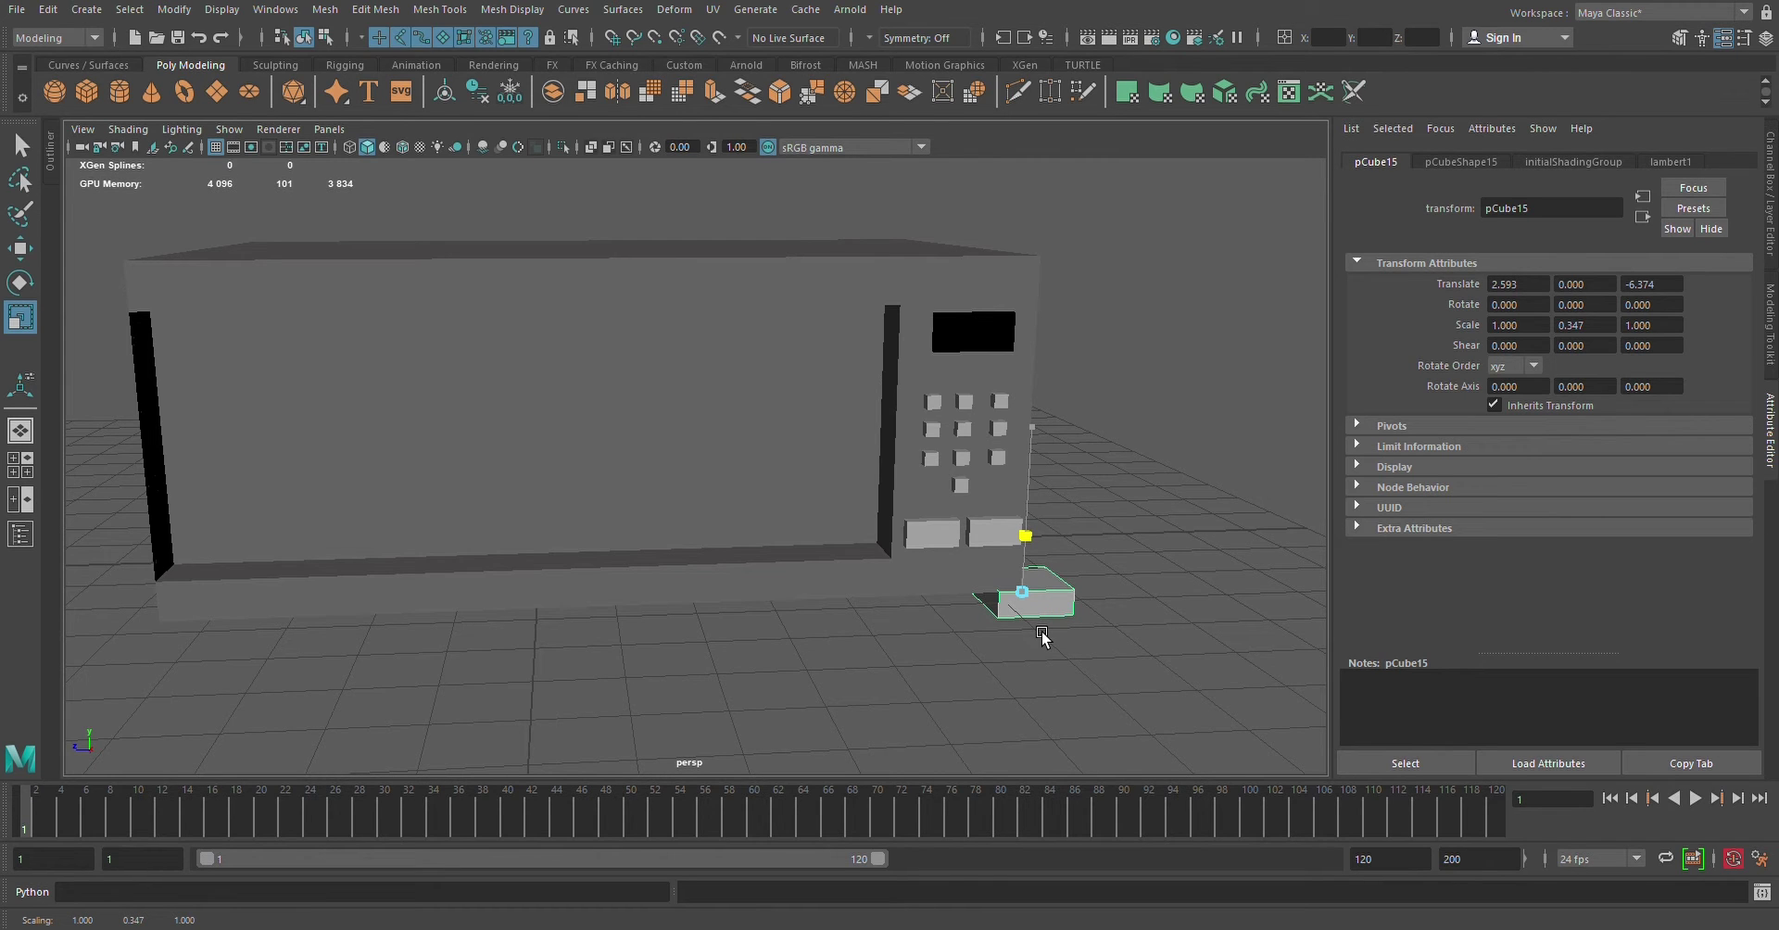
mouse_move(1047, 639)
middle_down()
mouse_move(1042, 533)
mouse_move(892, 567)
middle_up()
key(w)
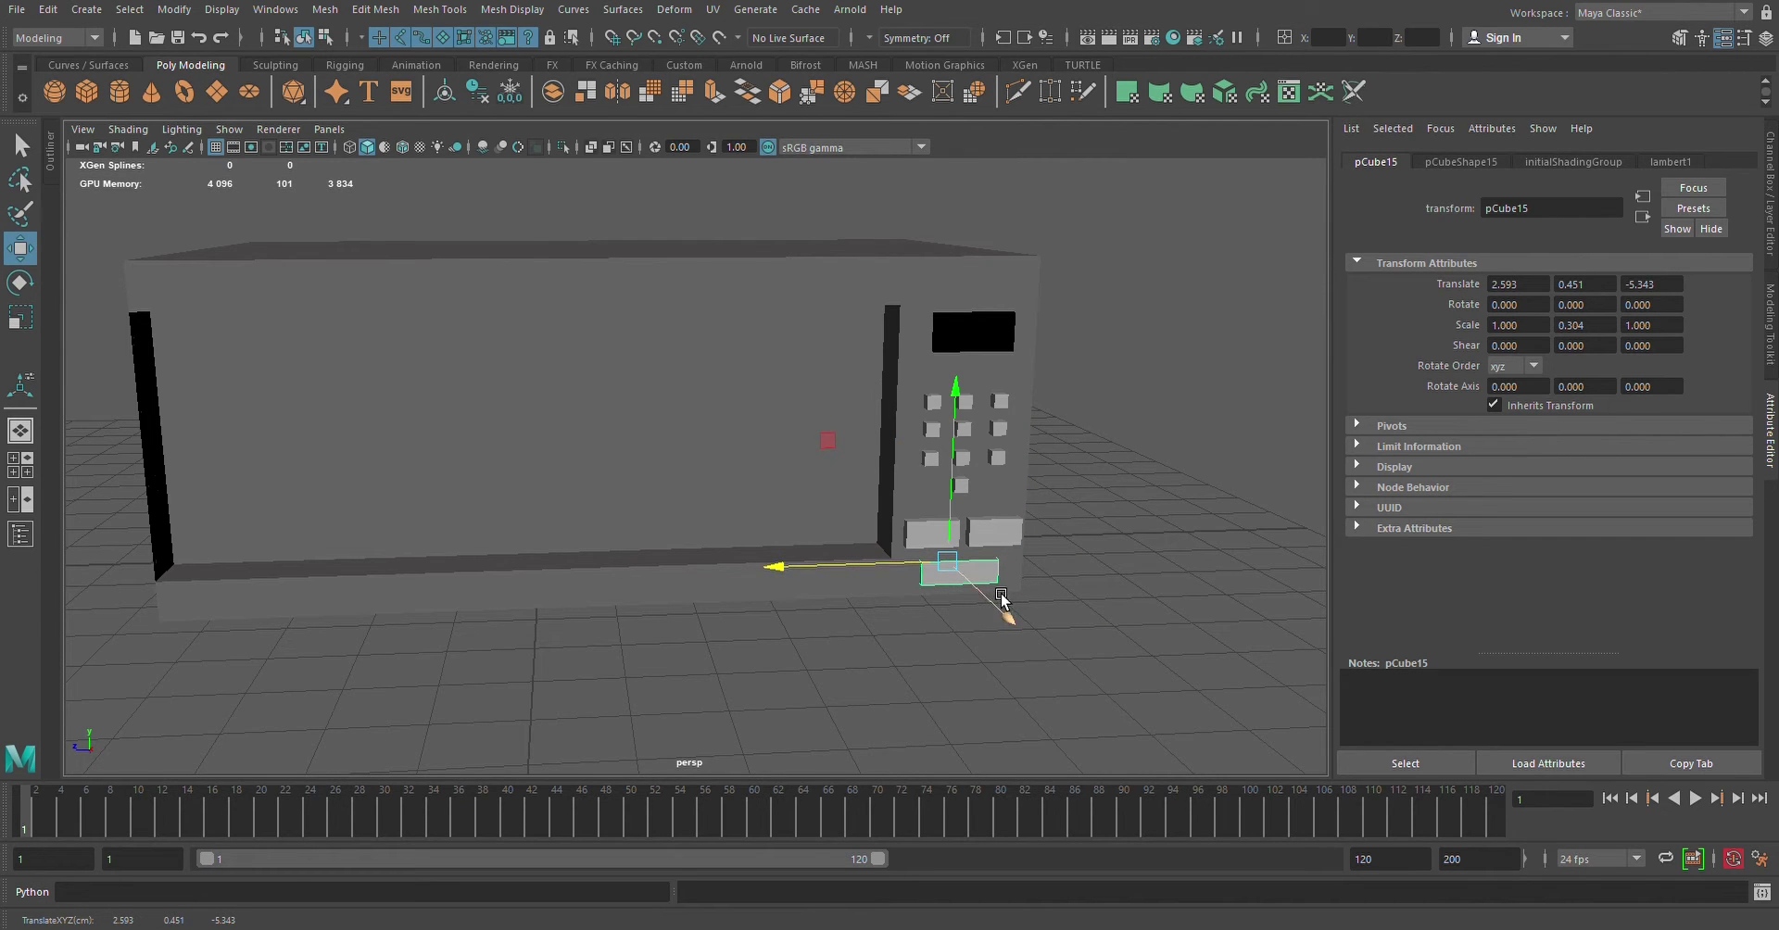
middle_drag(997, 607, 1001, 601)
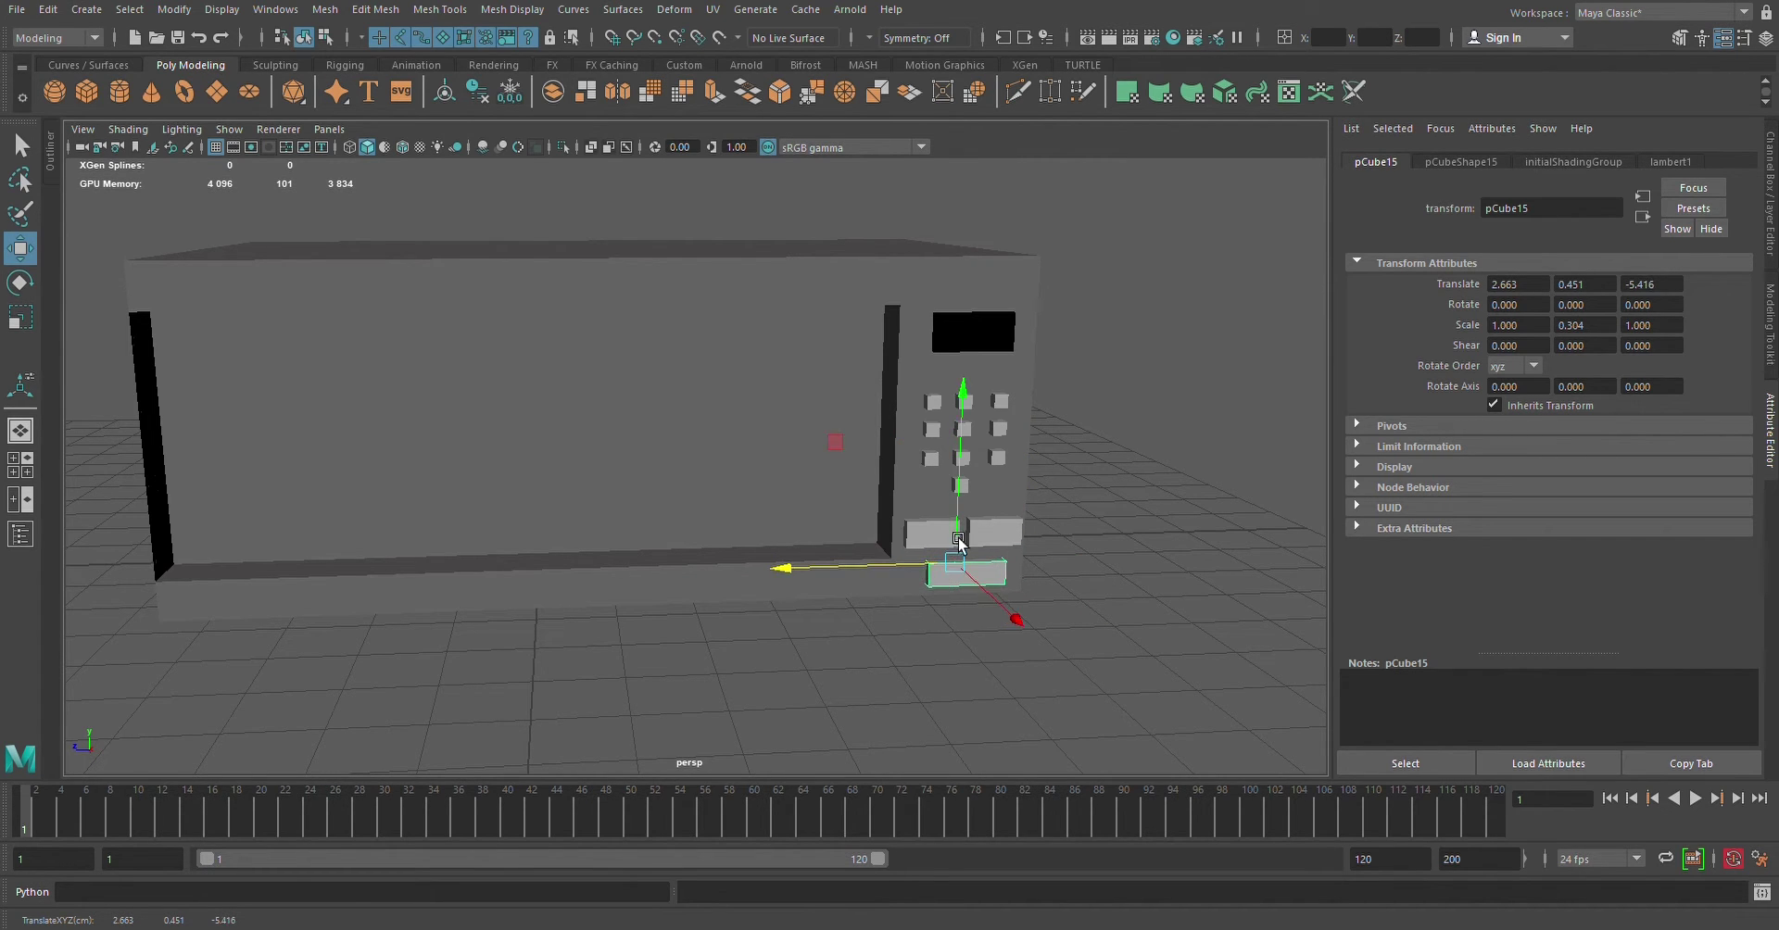
click(1117, 438)
mouse_move(1117, 439)
alt+mouse_down()
mouse_move(1207, 469)
mouse_move(1276, 453)
mouse_move(929, 509)
alt+mouse_up()
Clone keypad keys into the empty slots to complete the 3×3 grid
click(774, 487)
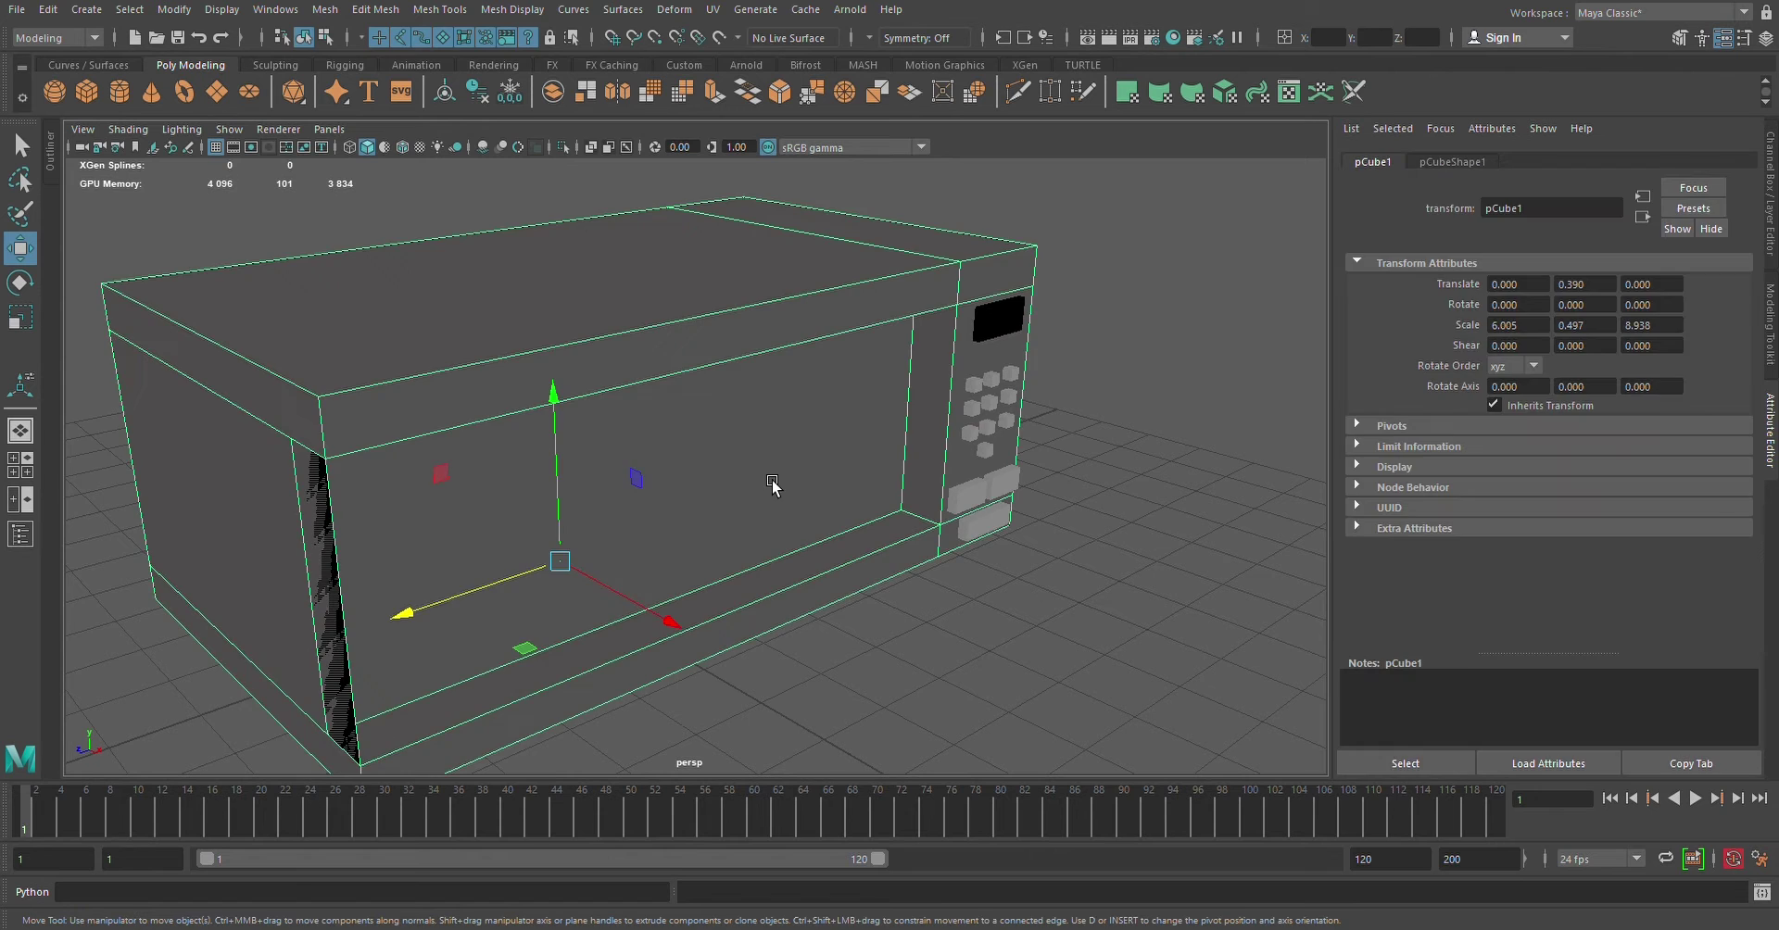
click(992, 718)
mouse_move(991, 718)
alt+mouse_down()
mouse_move(986, 678)
mouse_move(892, 659)
mouse_move(891, 604)
alt+mouse_up()
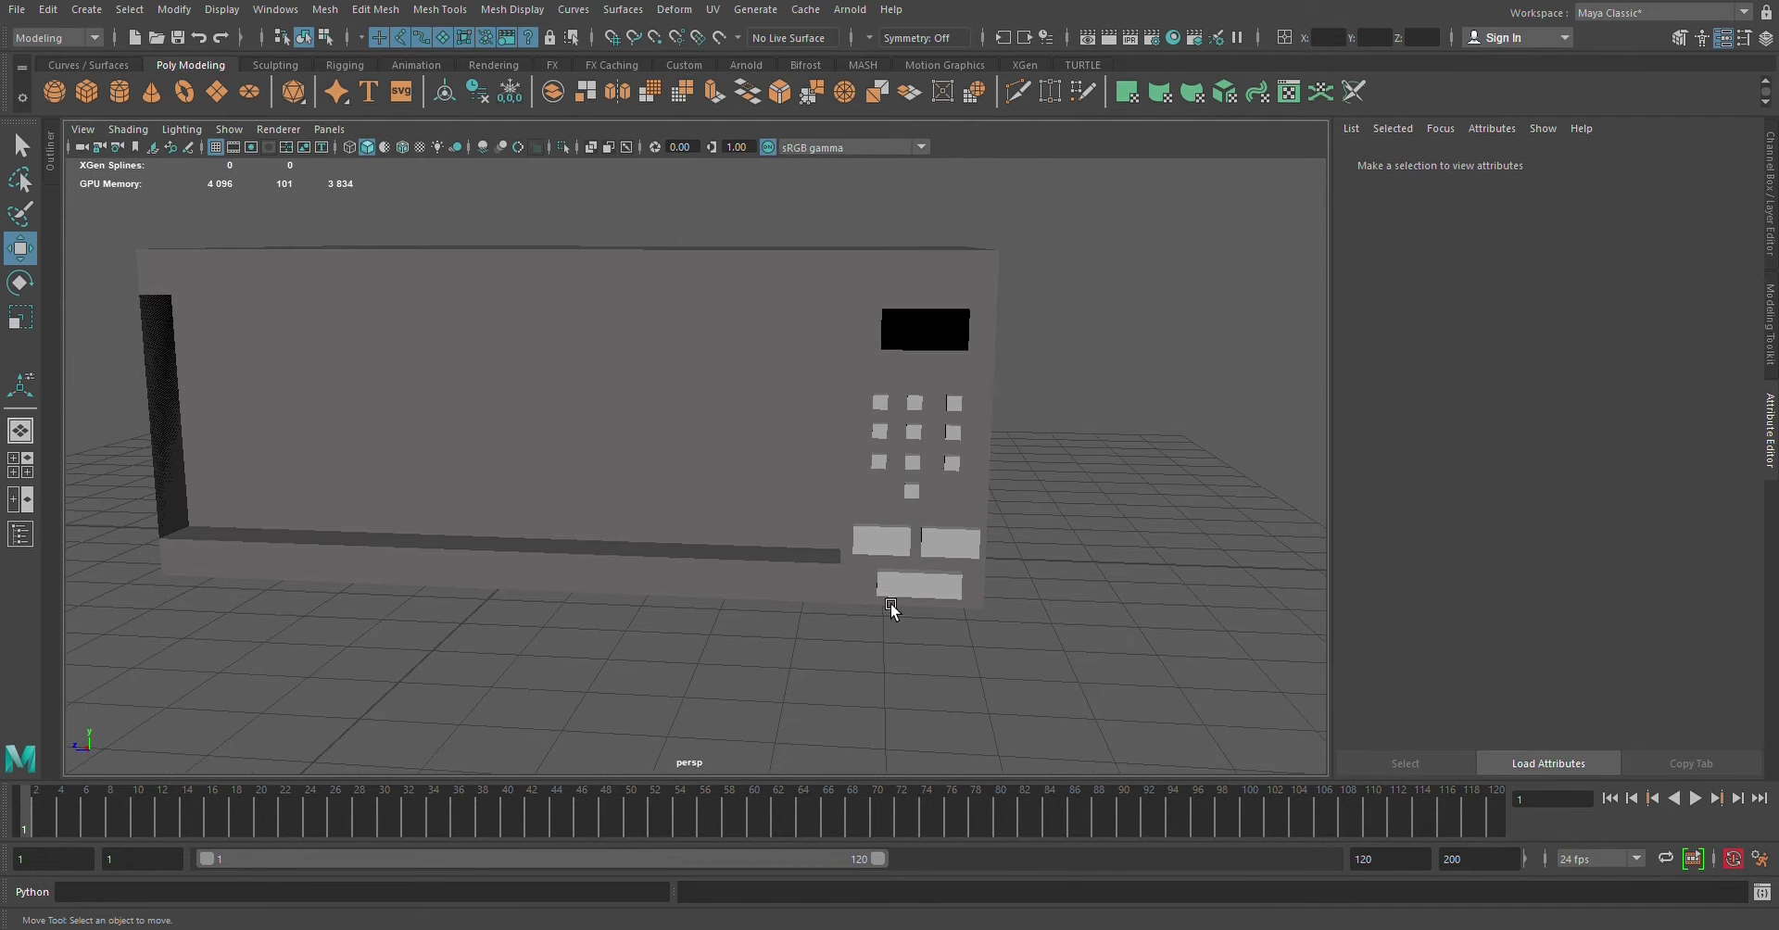
click(894, 414)
click(927, 412)
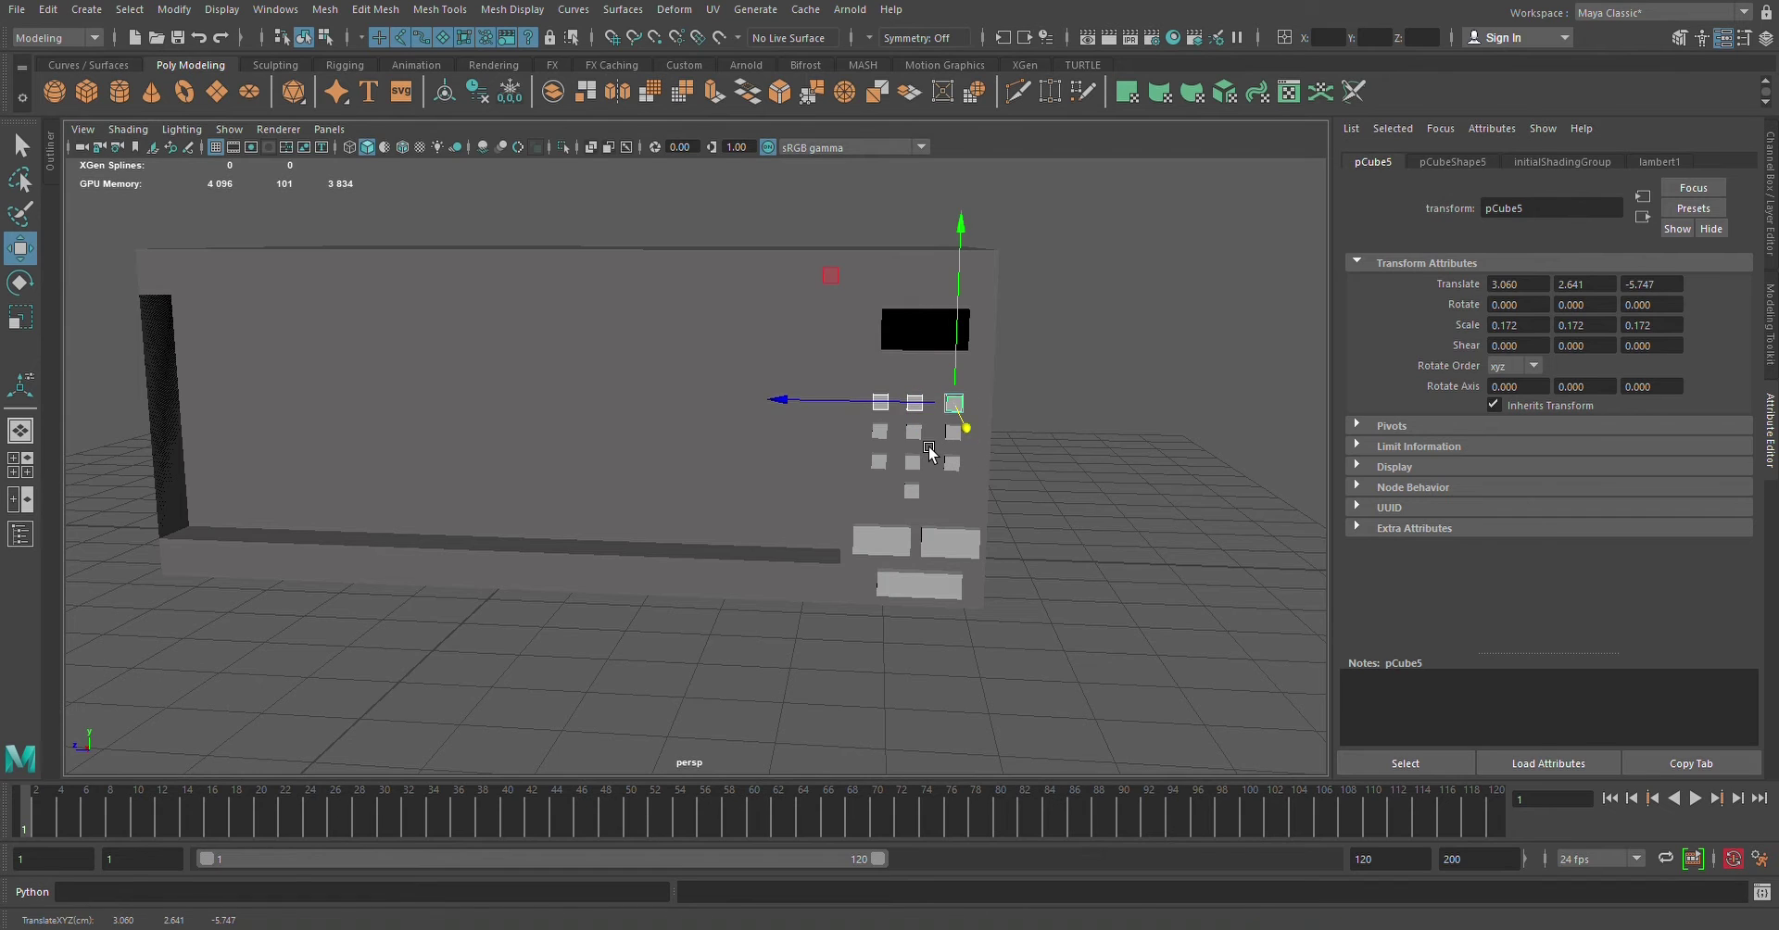
shift+drag(908, 415, 907, 443)
click(884, 431)
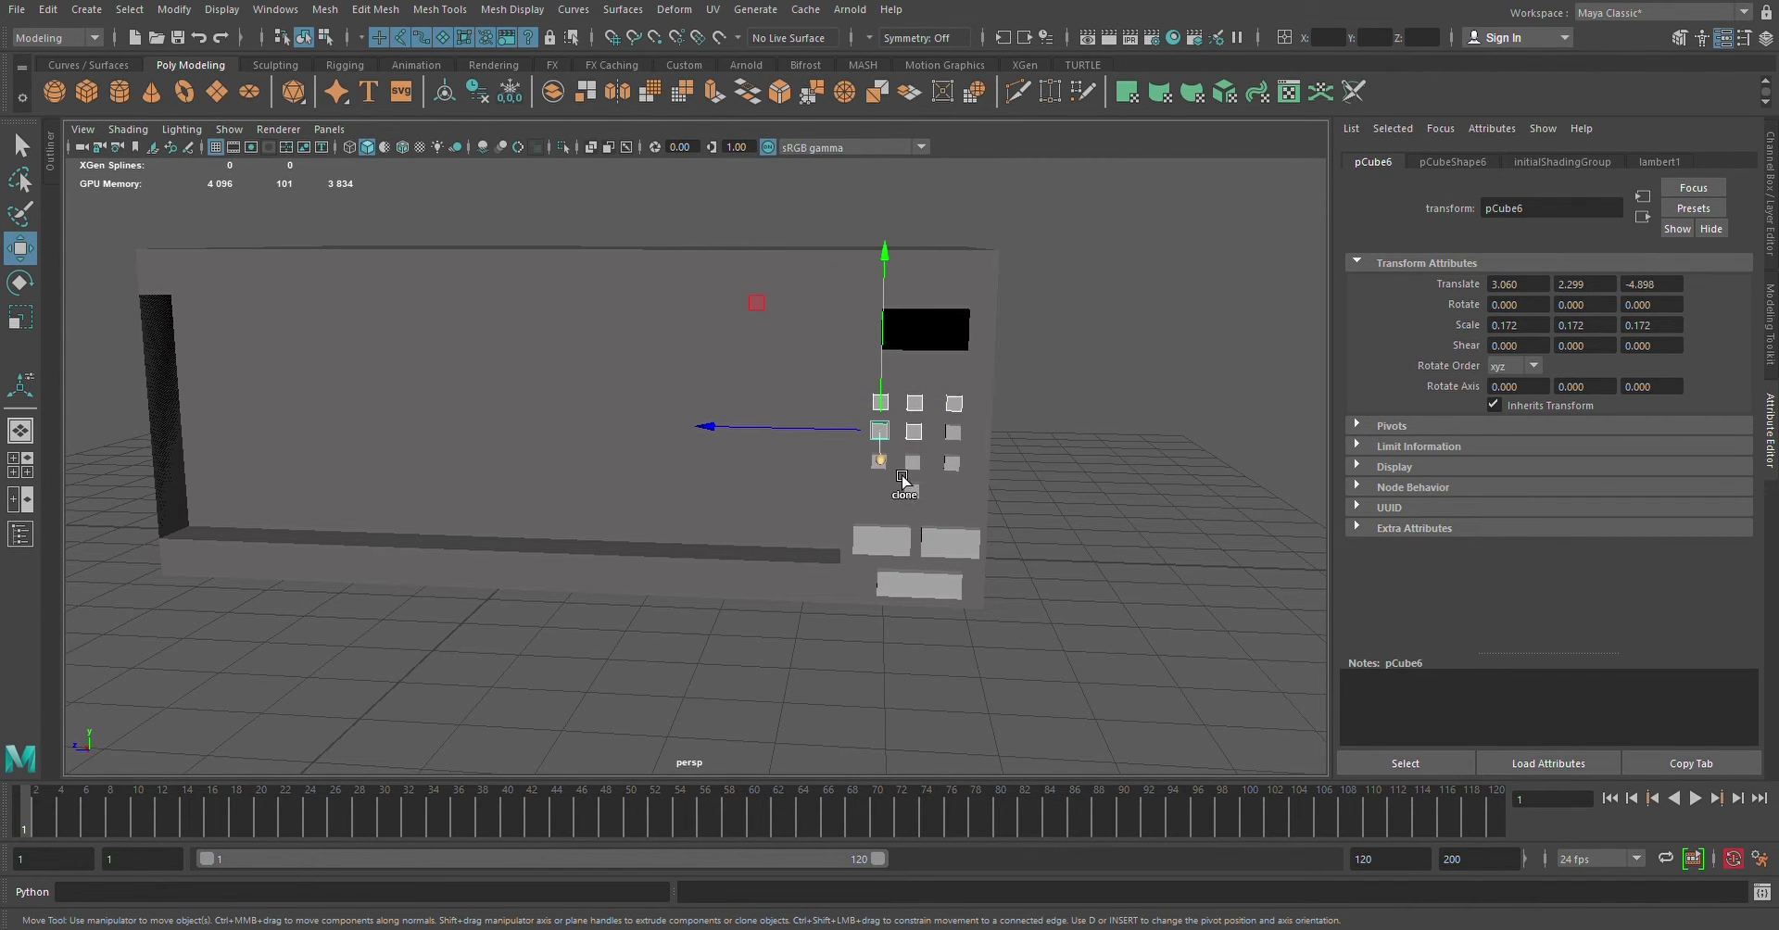
click(880, 463)
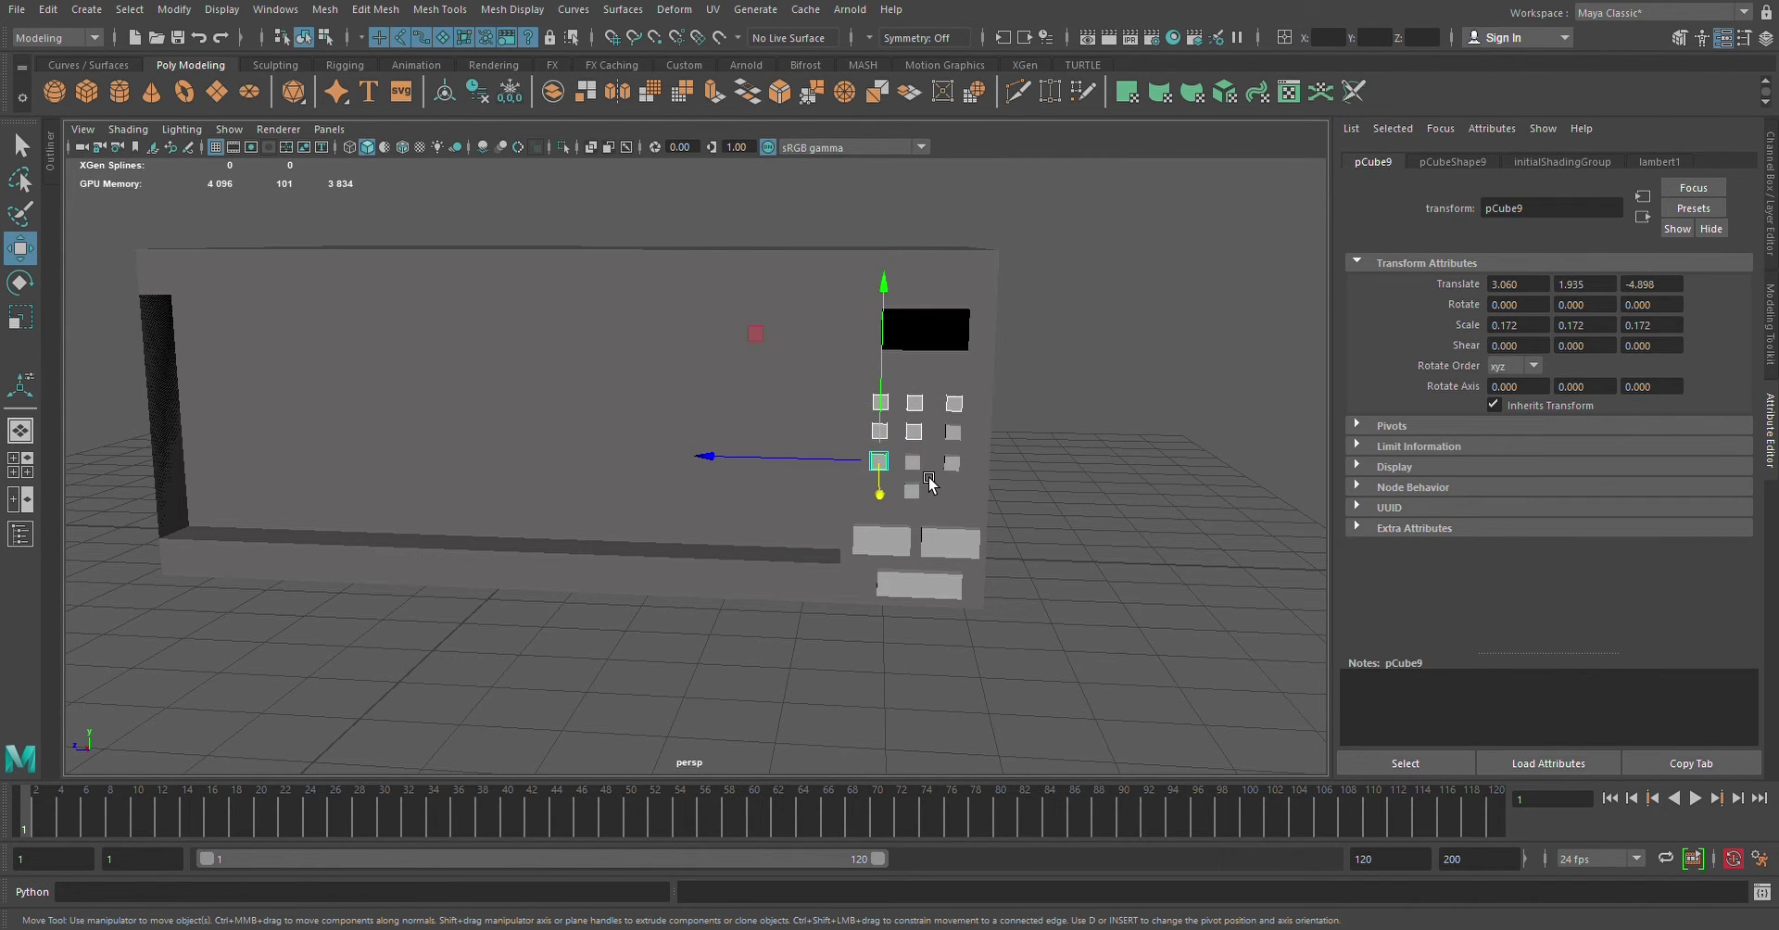
click(914, 464)
shift+drag(964, 484, 957, 465)
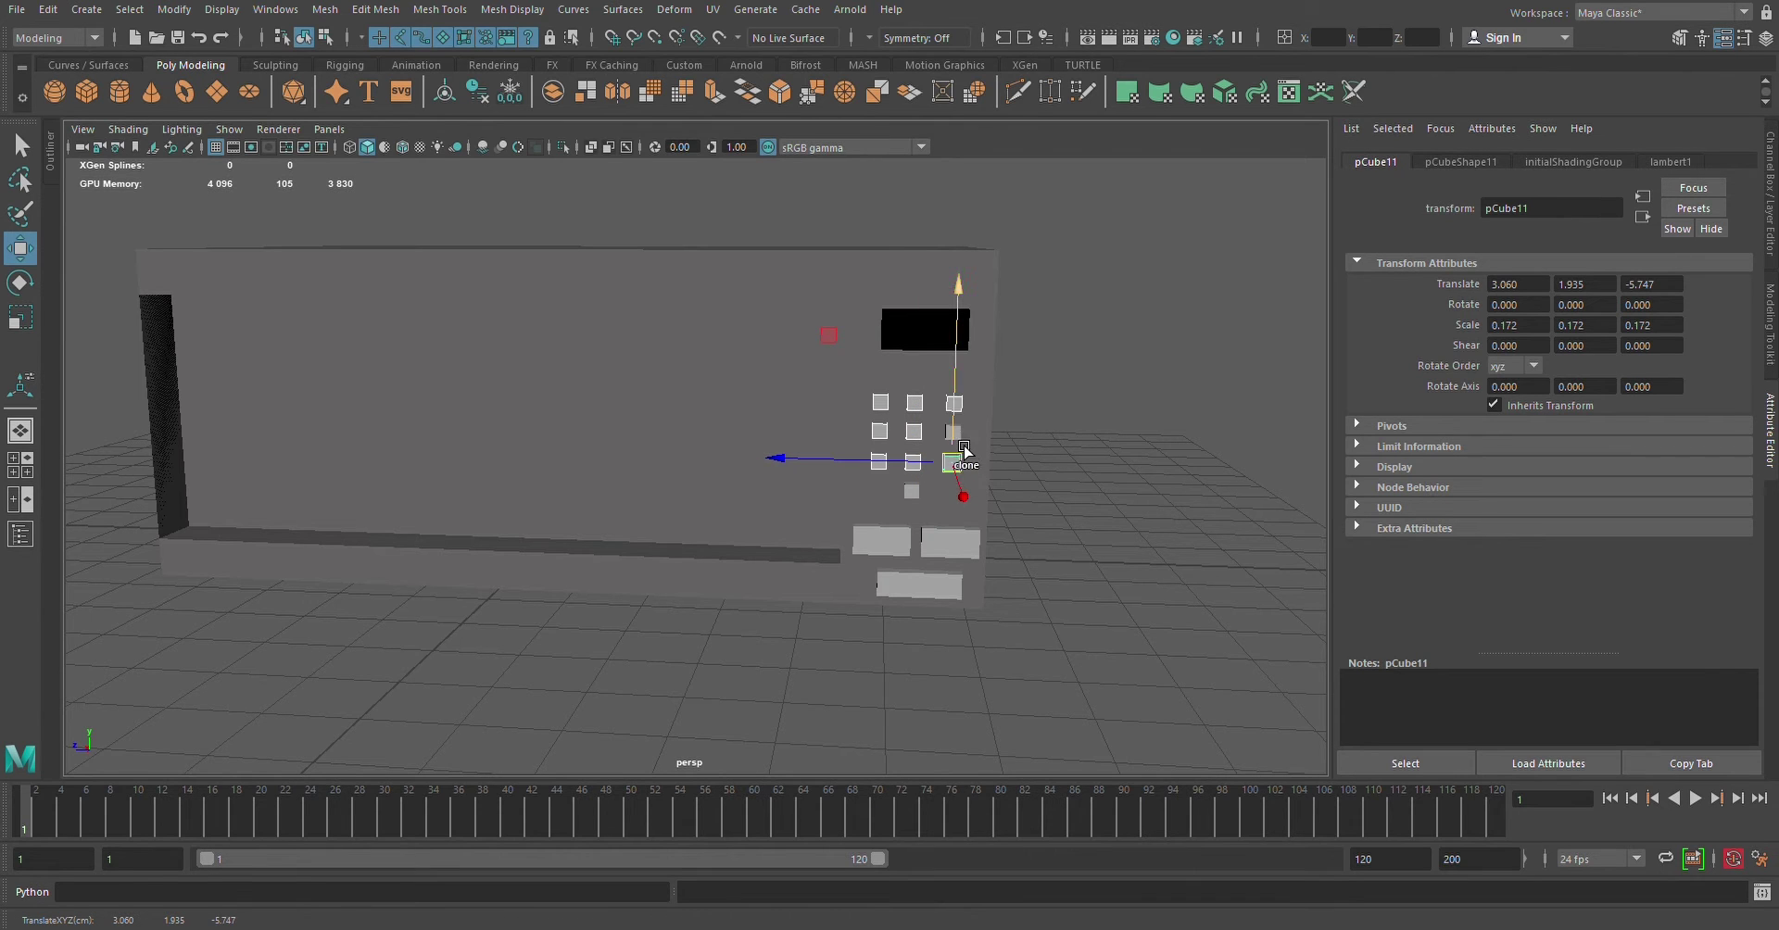
Select the keypad keys and set the shared lambert1 colour to black
click(958, 442)
click(1089, 451)
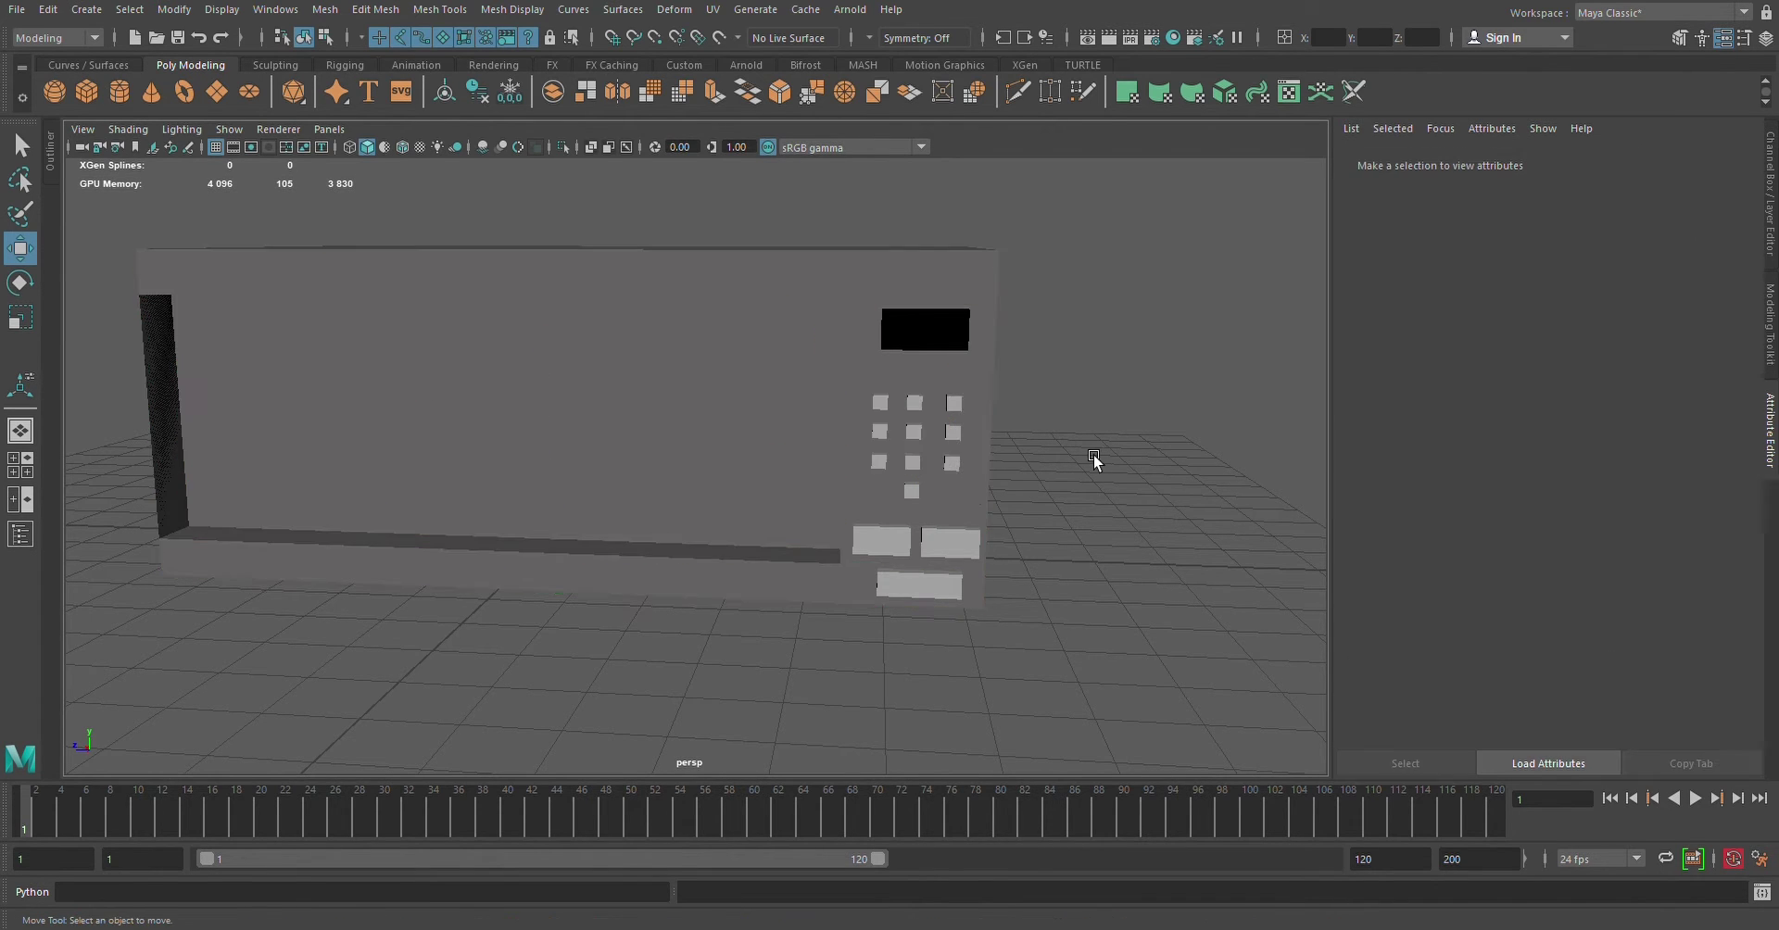
click(918, 493)
click(961, 466)
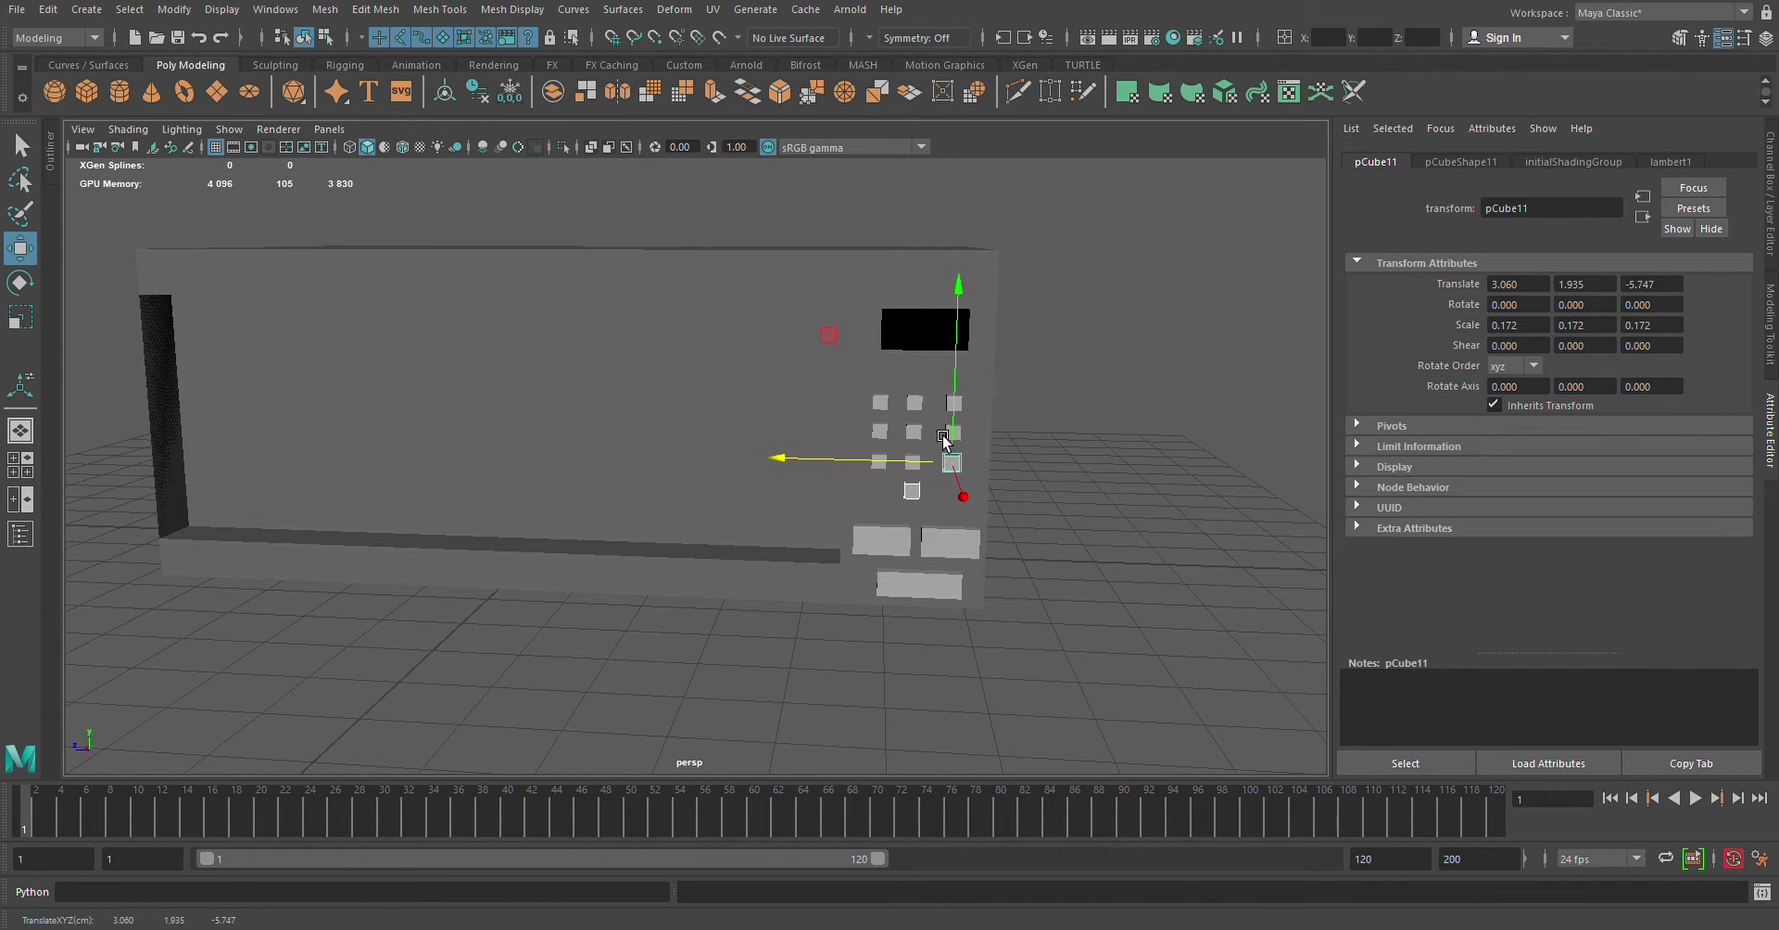
click(914, 431)
click(885, 405)
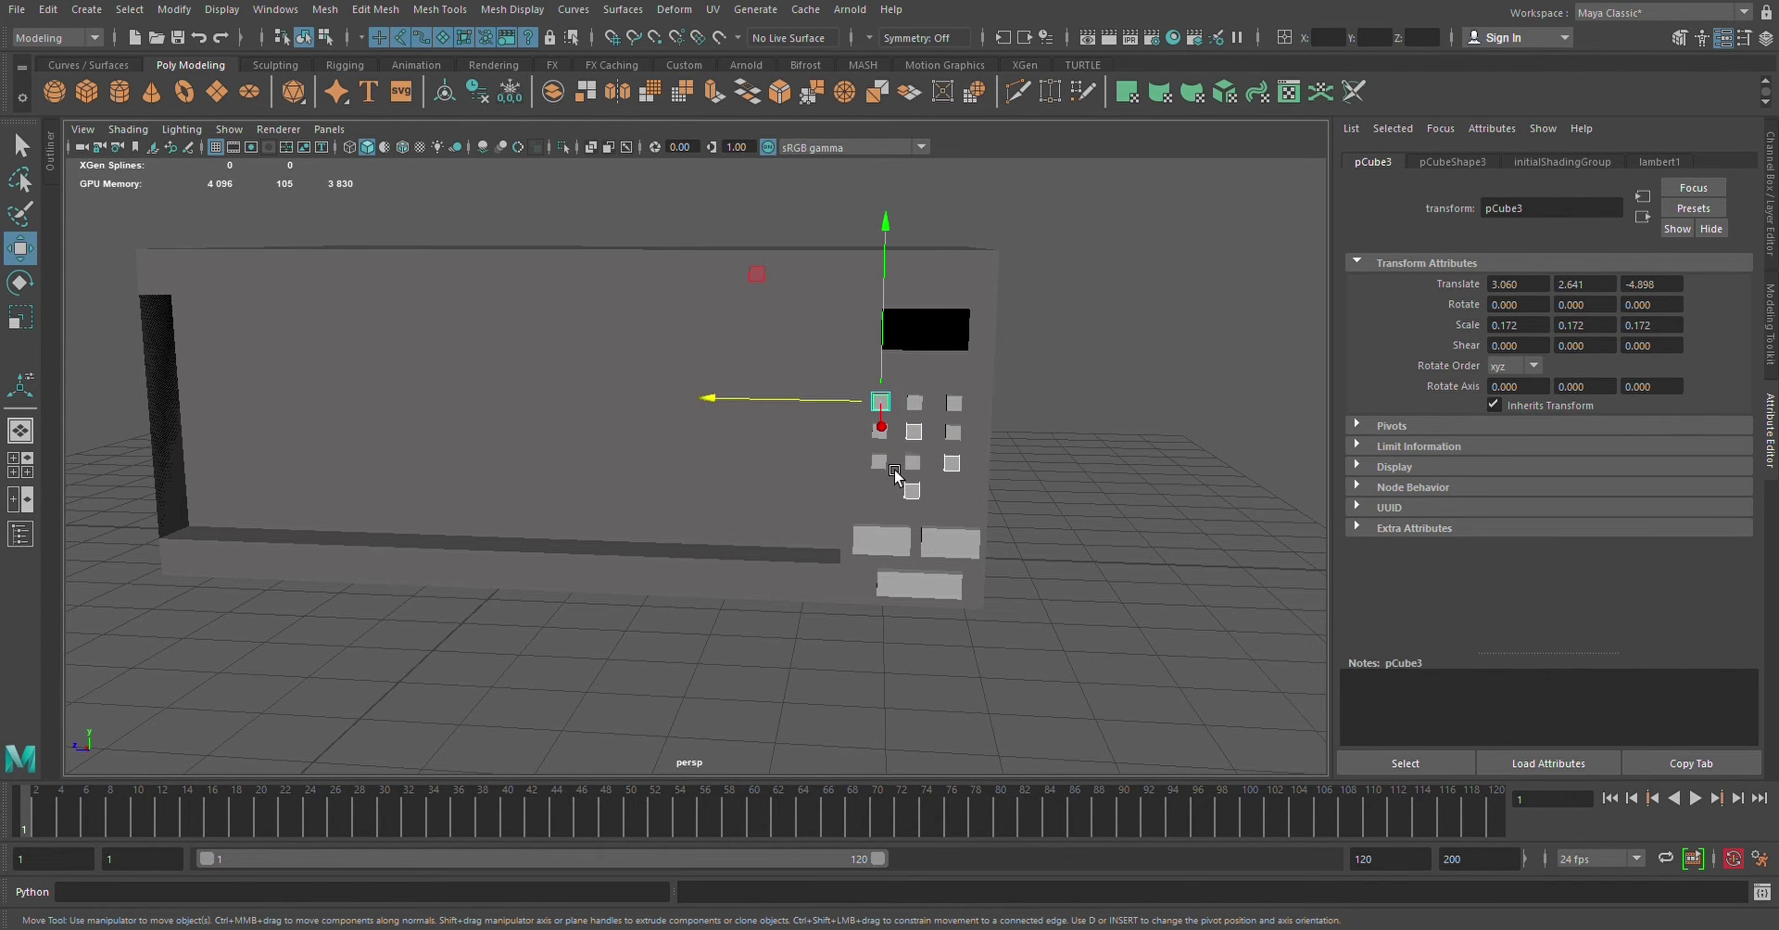
click(915, 462)
click(953, 430)
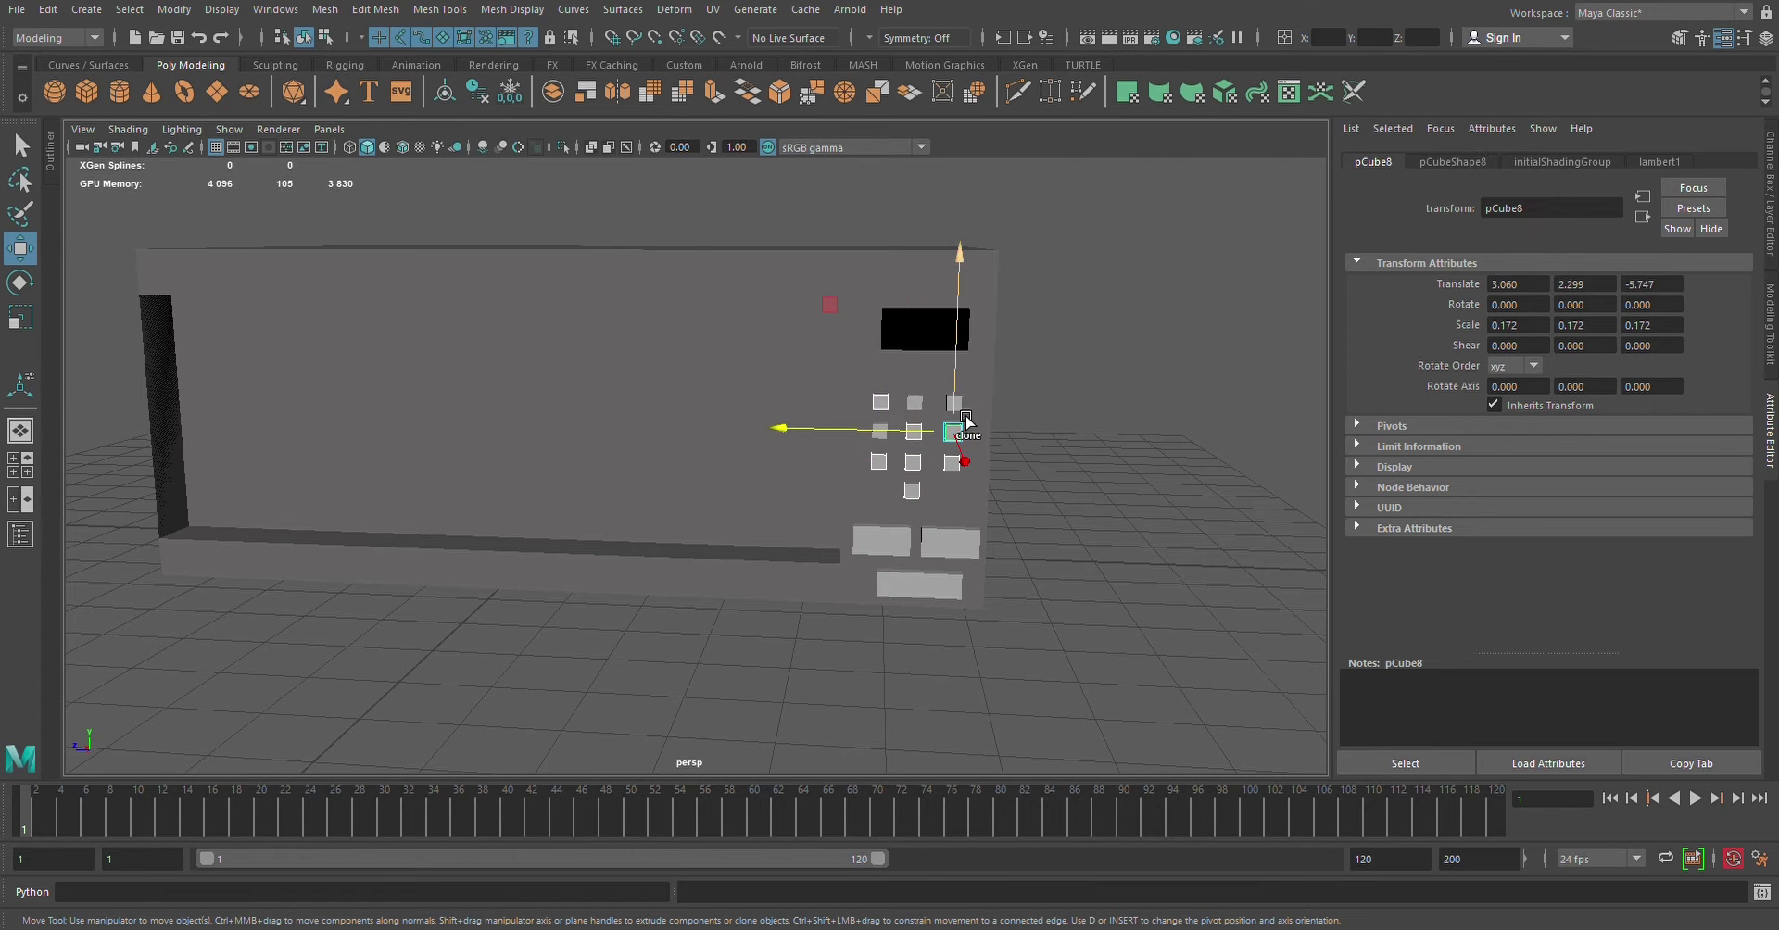
key(Left)
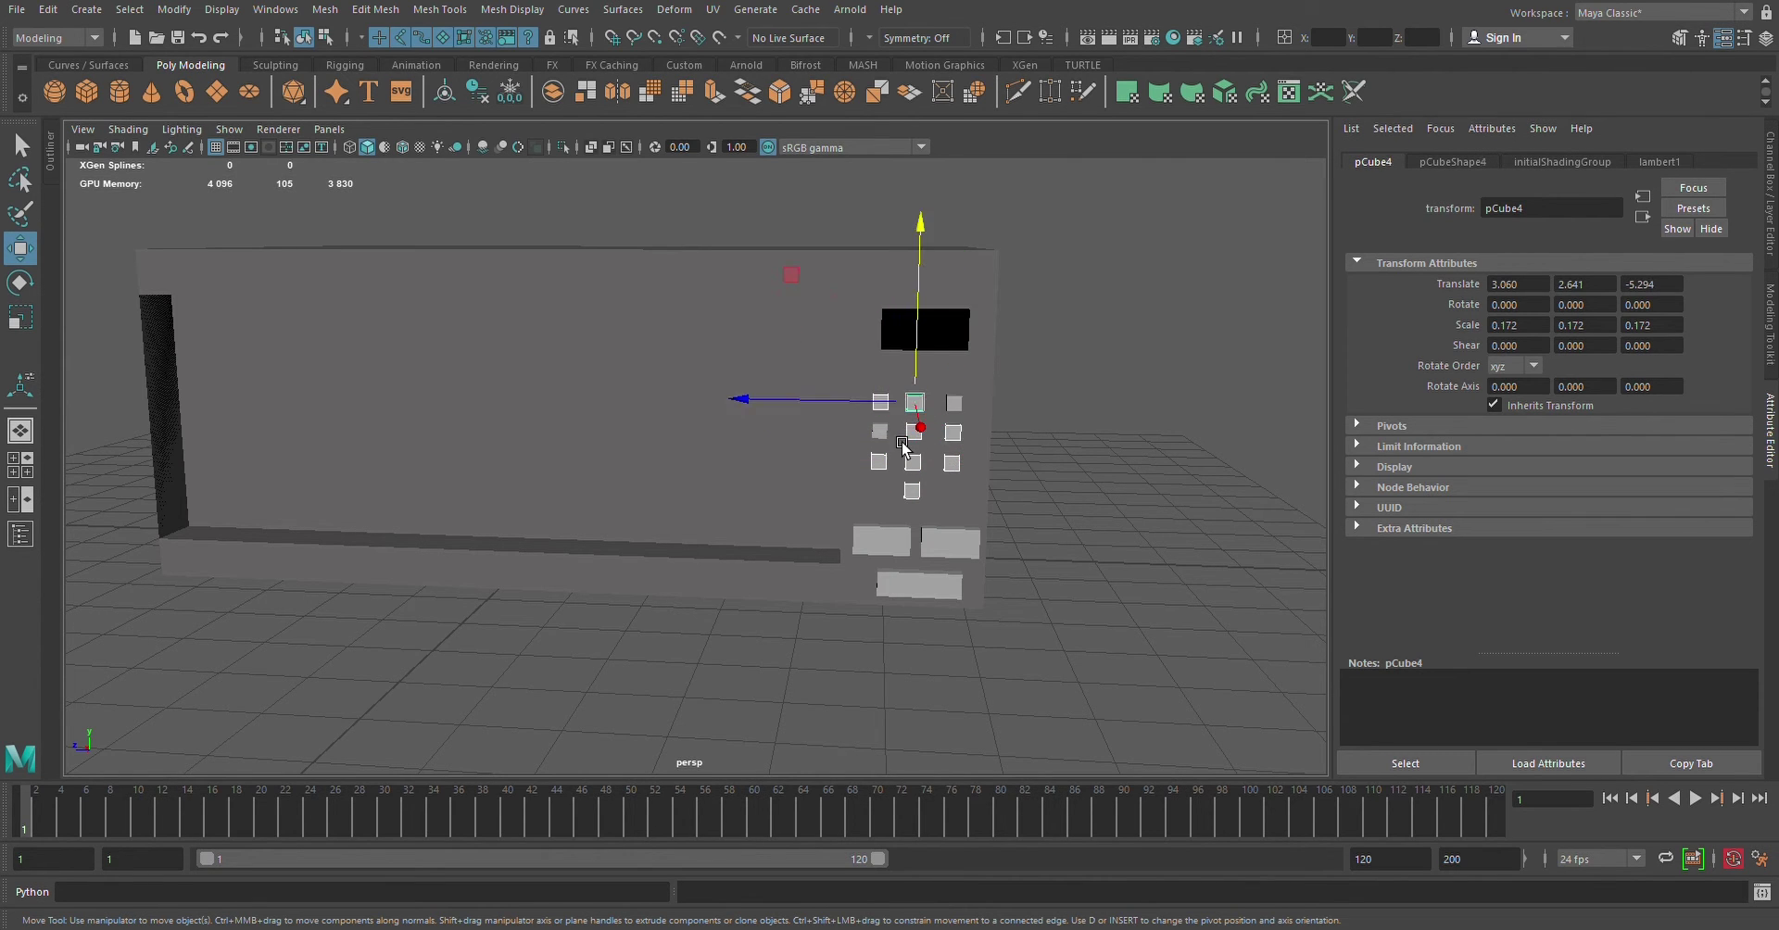
key(Left)
key(Left)
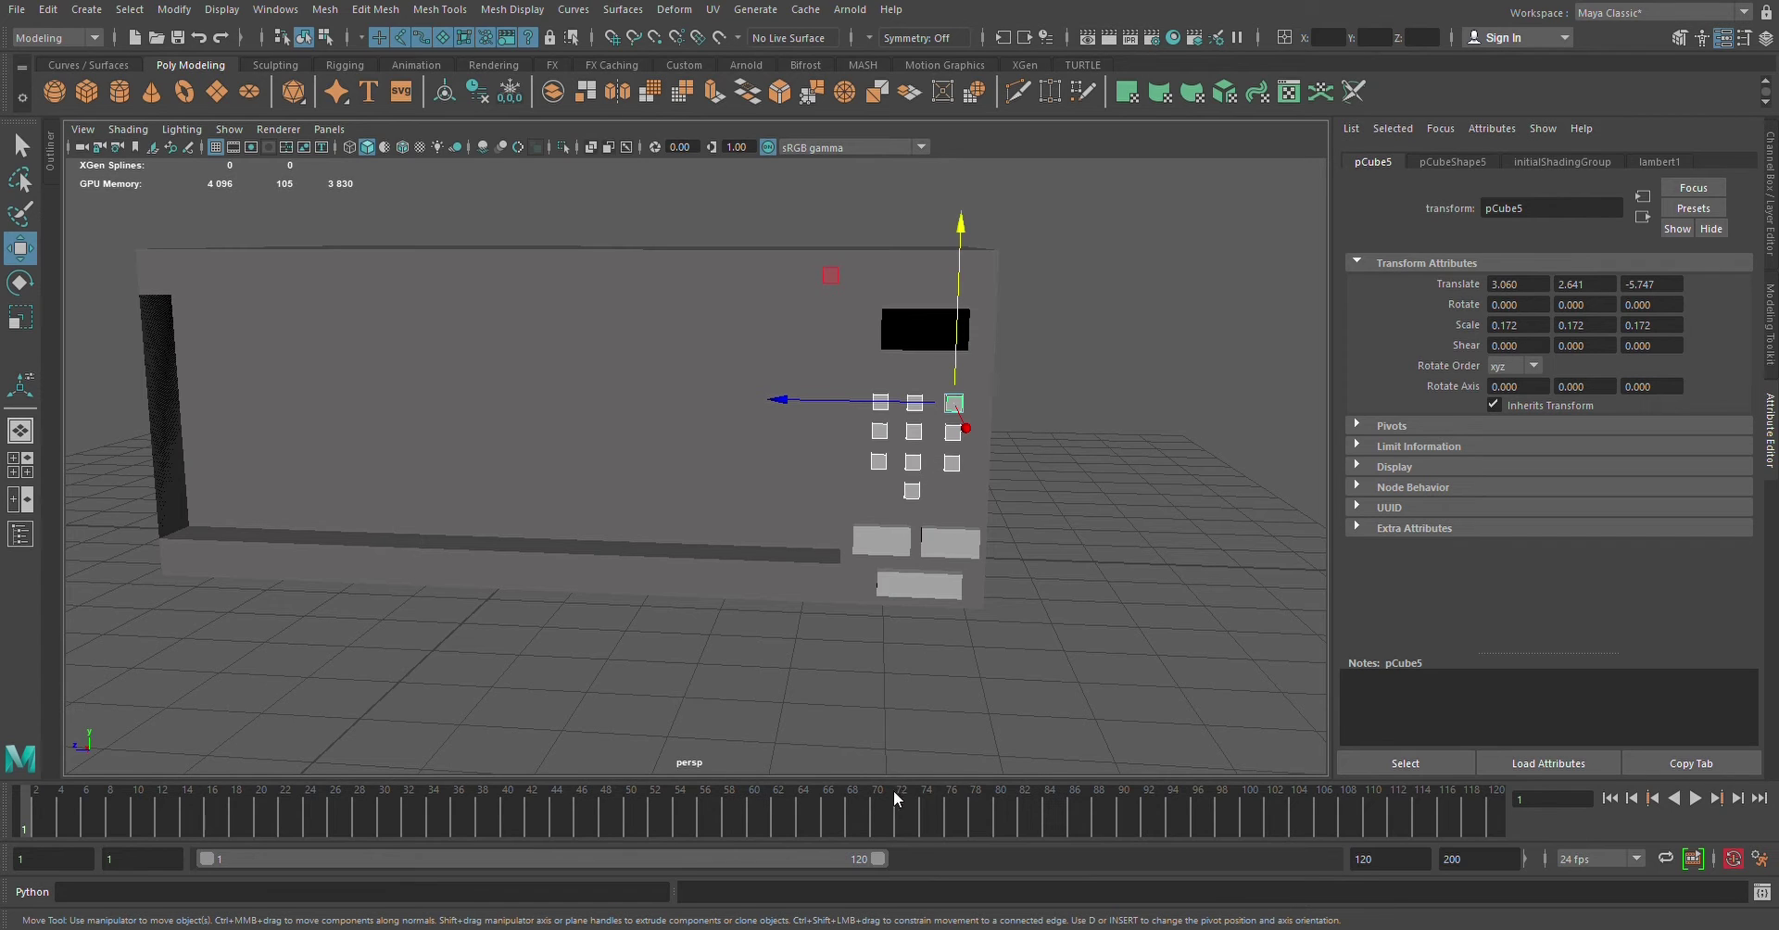
key(ctrl+a)
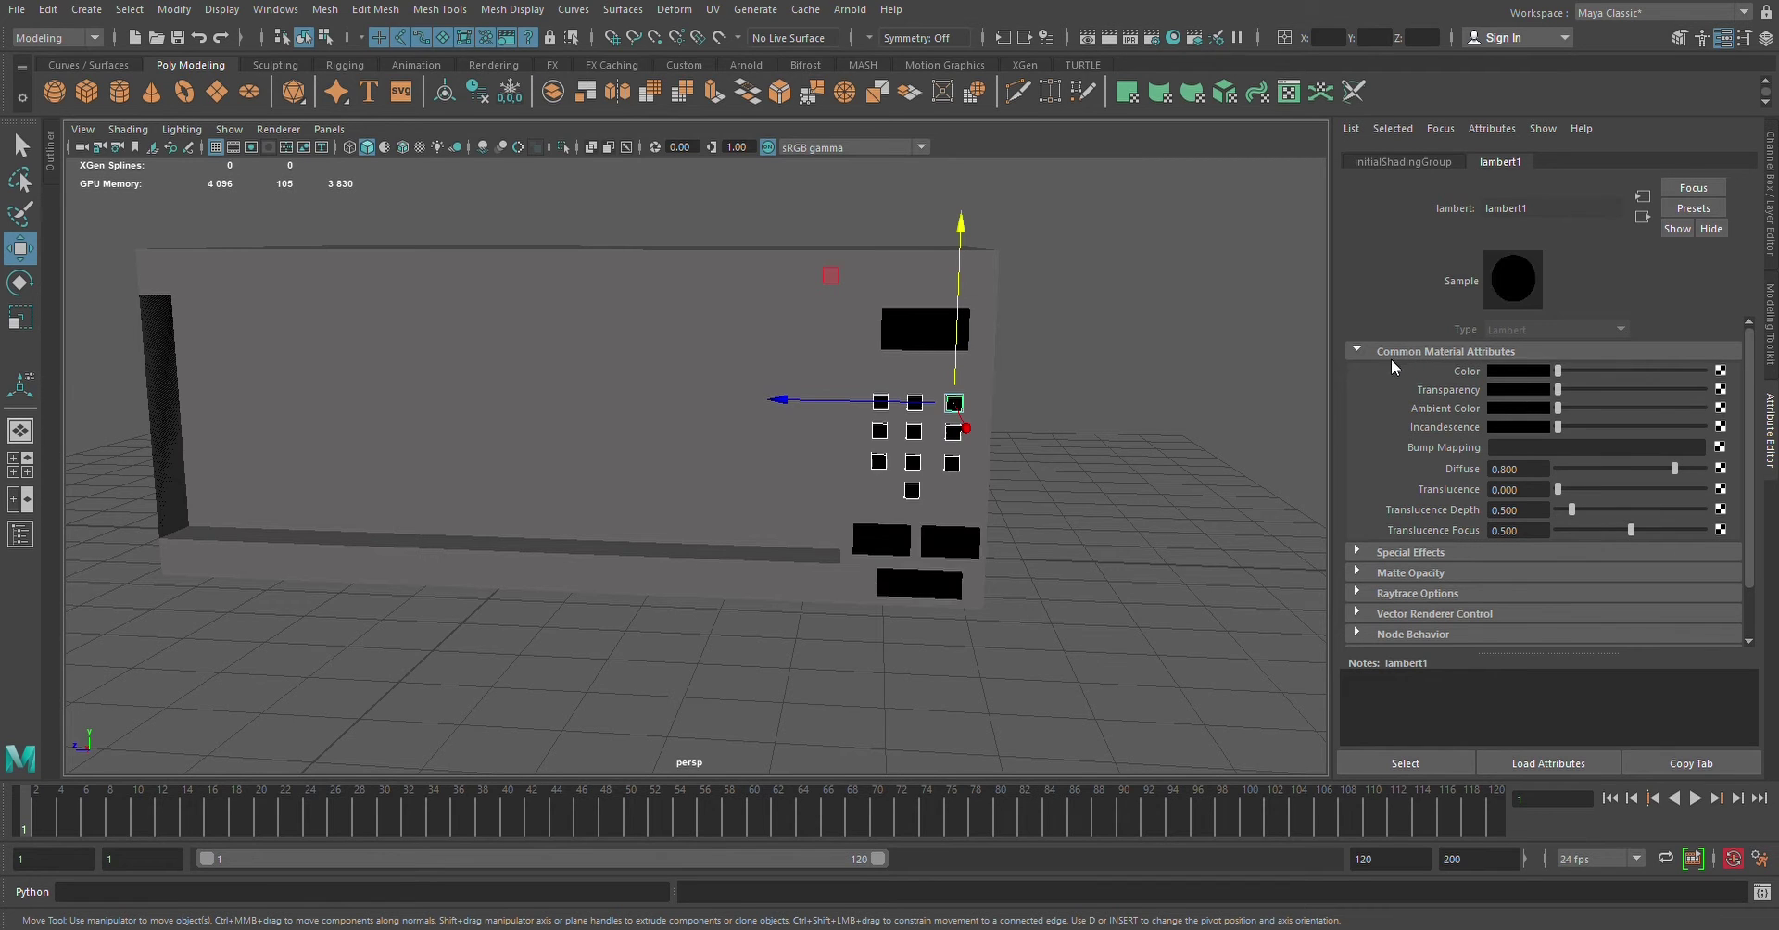
Undo lambert1's black colour, then give all eight keypad keys a new white aiStandardSurface3
key(ctrl+z)
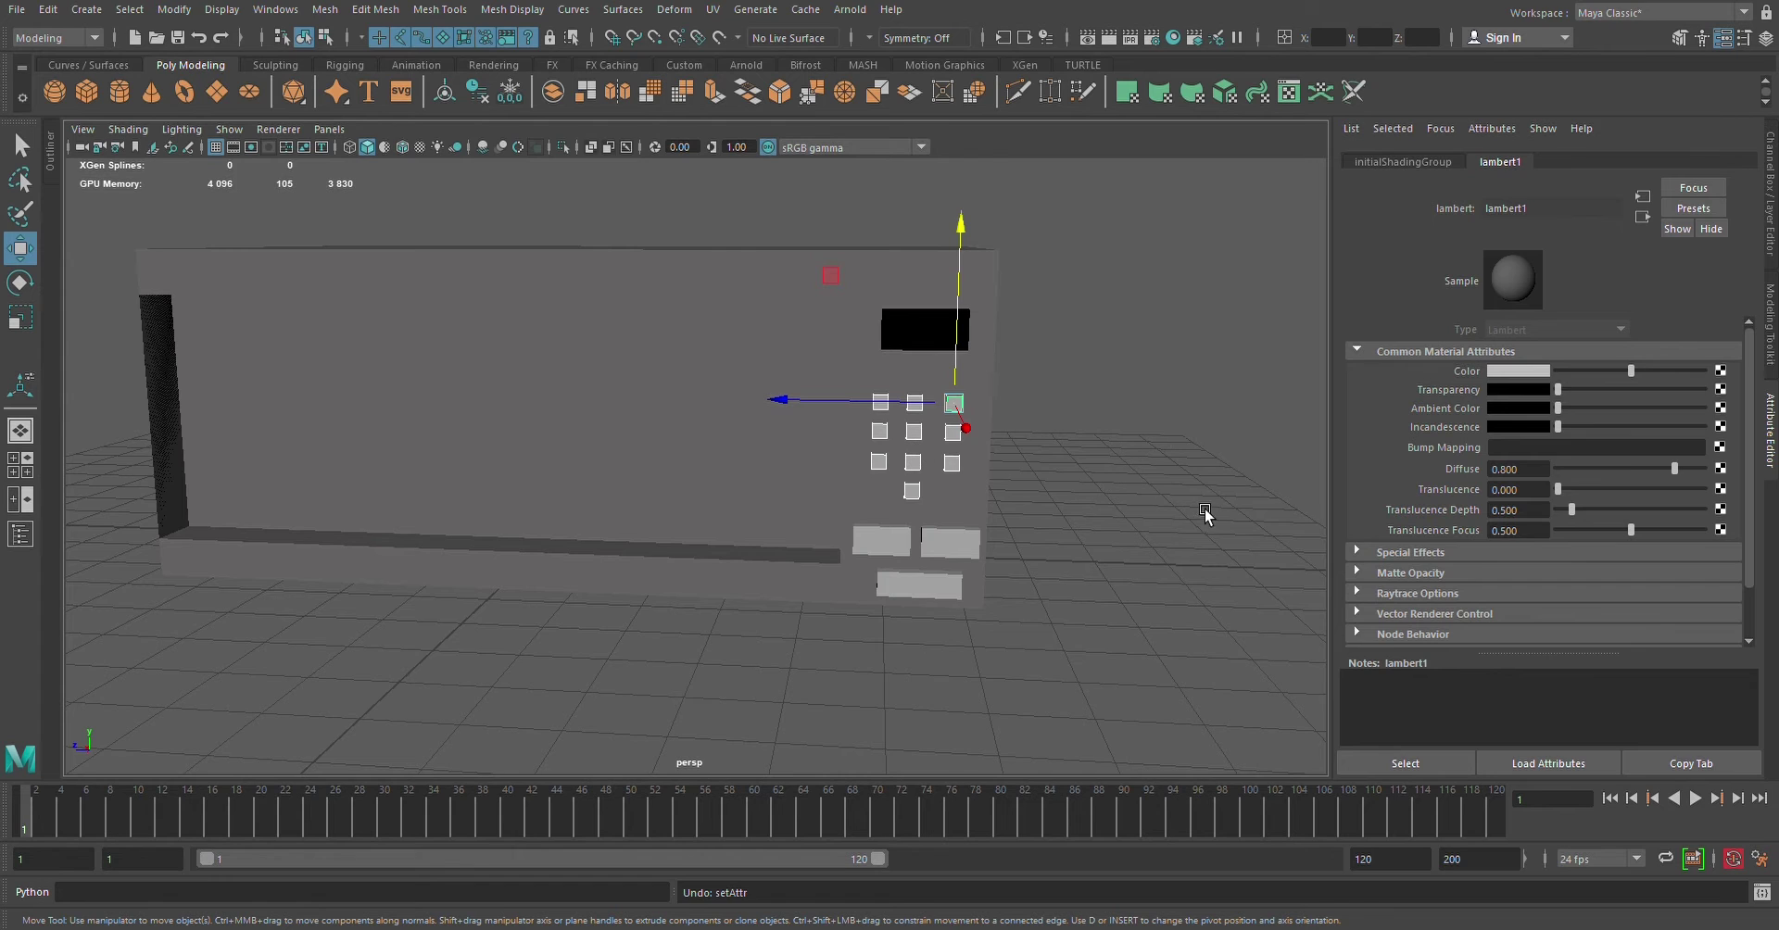
click(1165, 496)
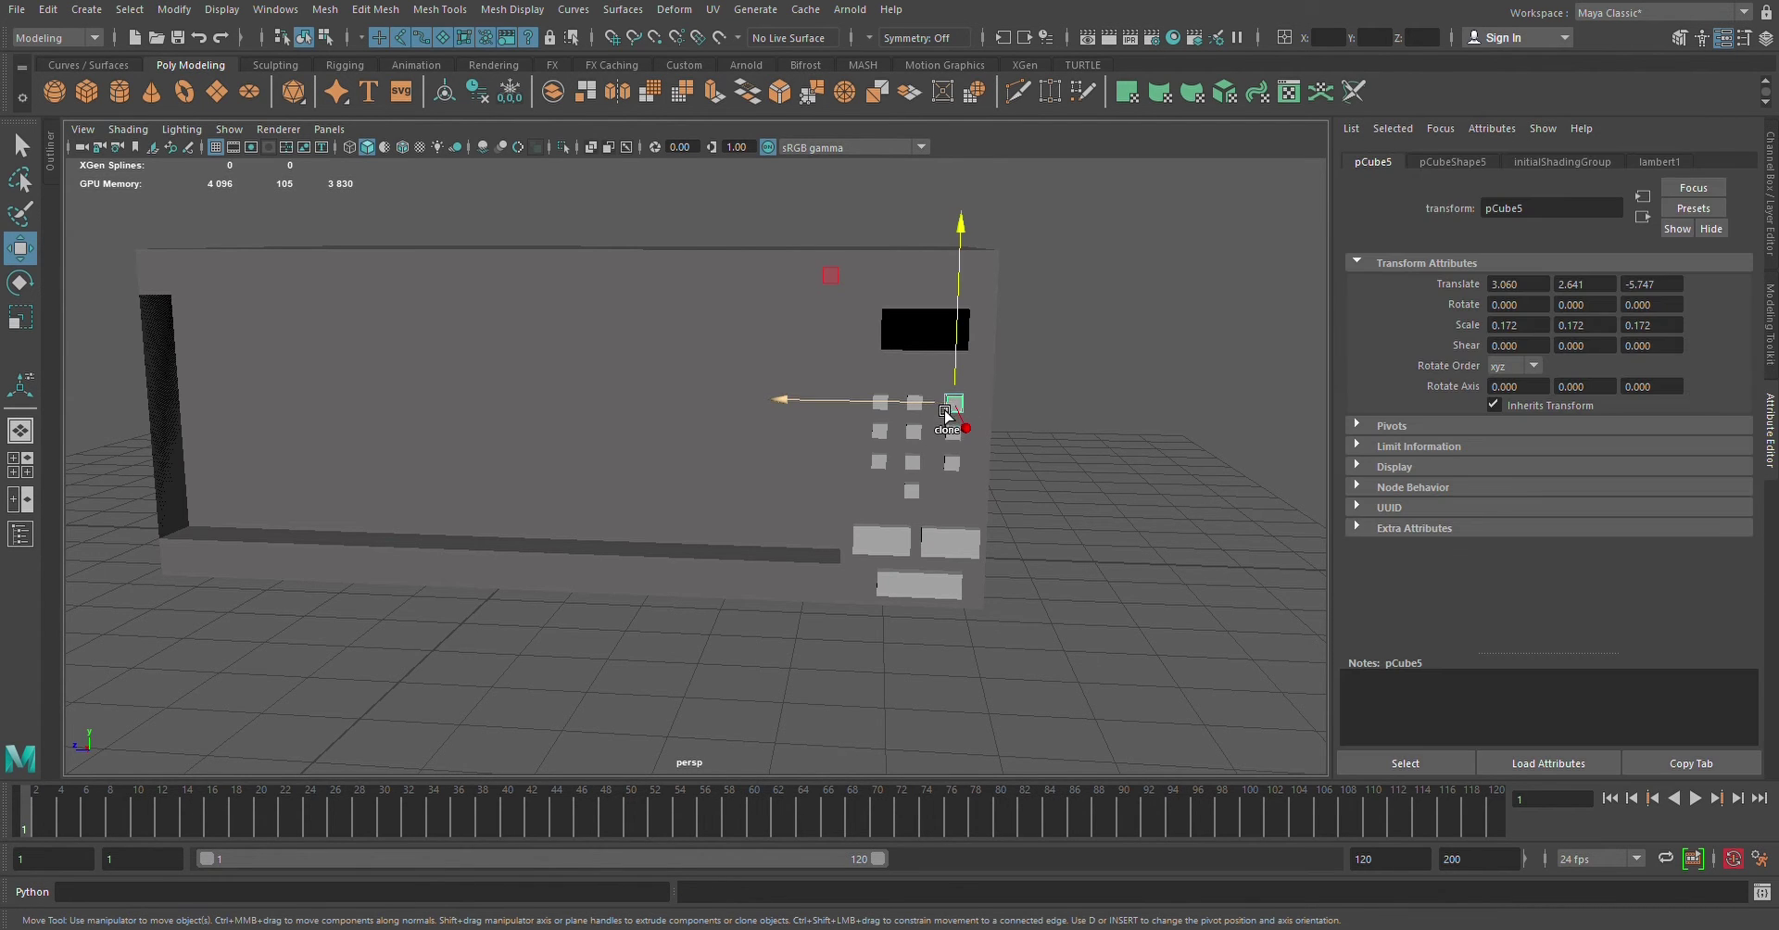
click(912, 431)
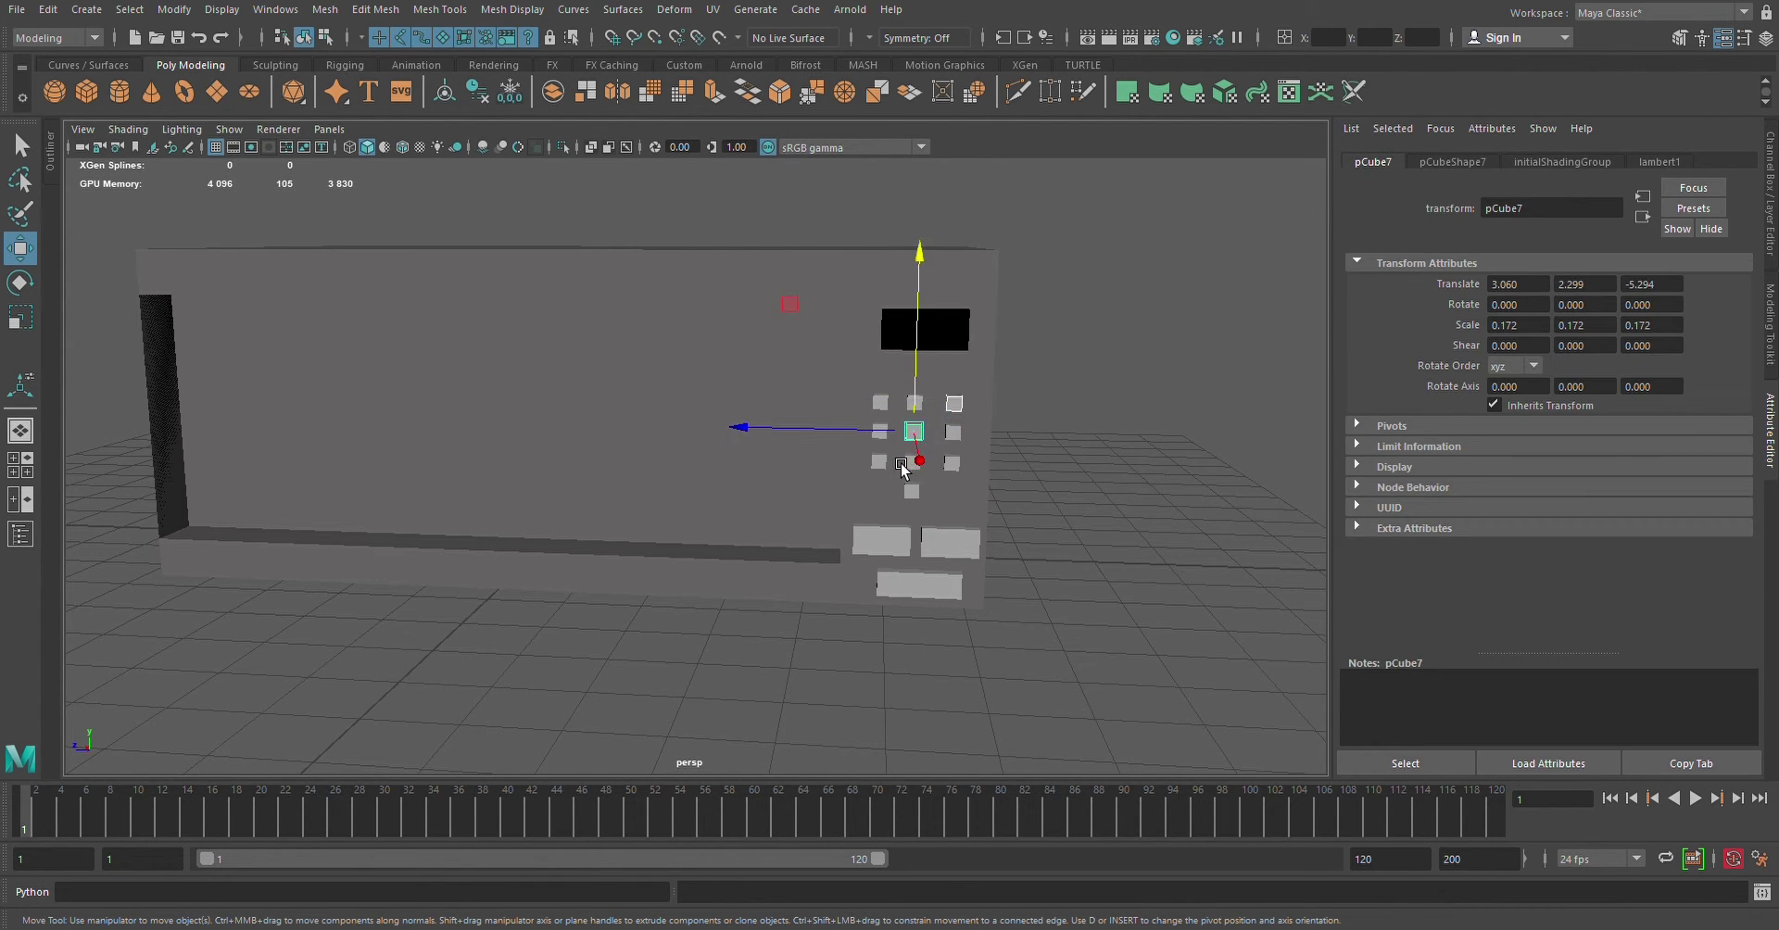
click(879, 461)
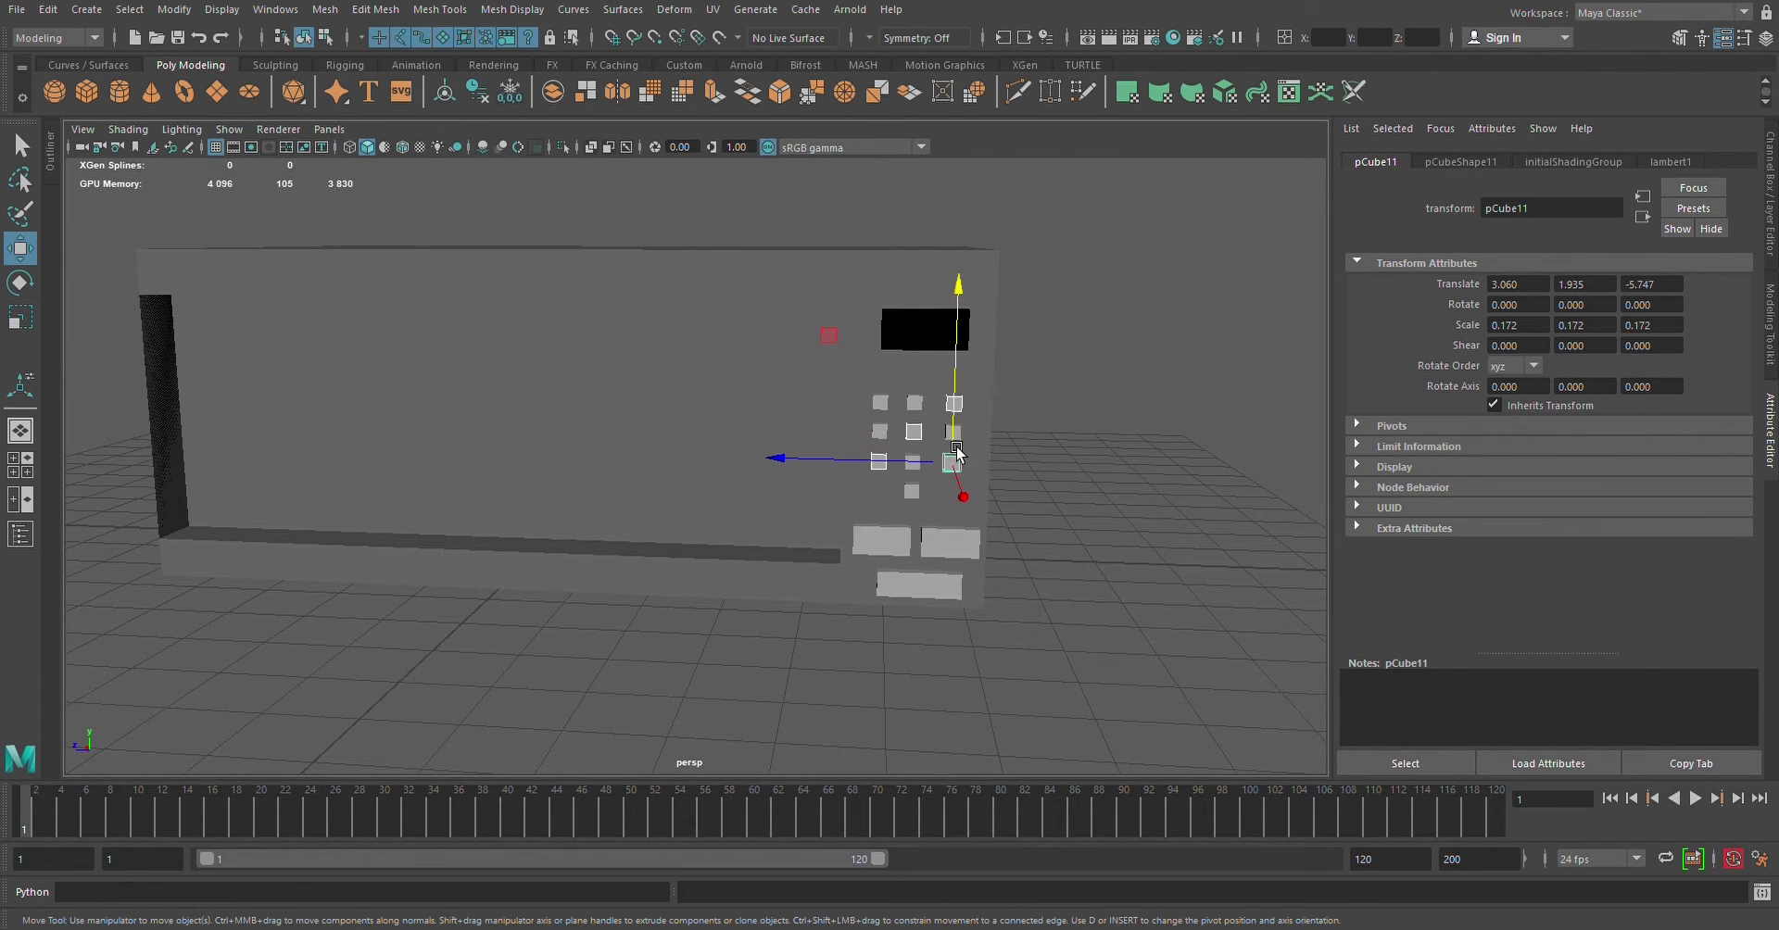
click(885, 403)
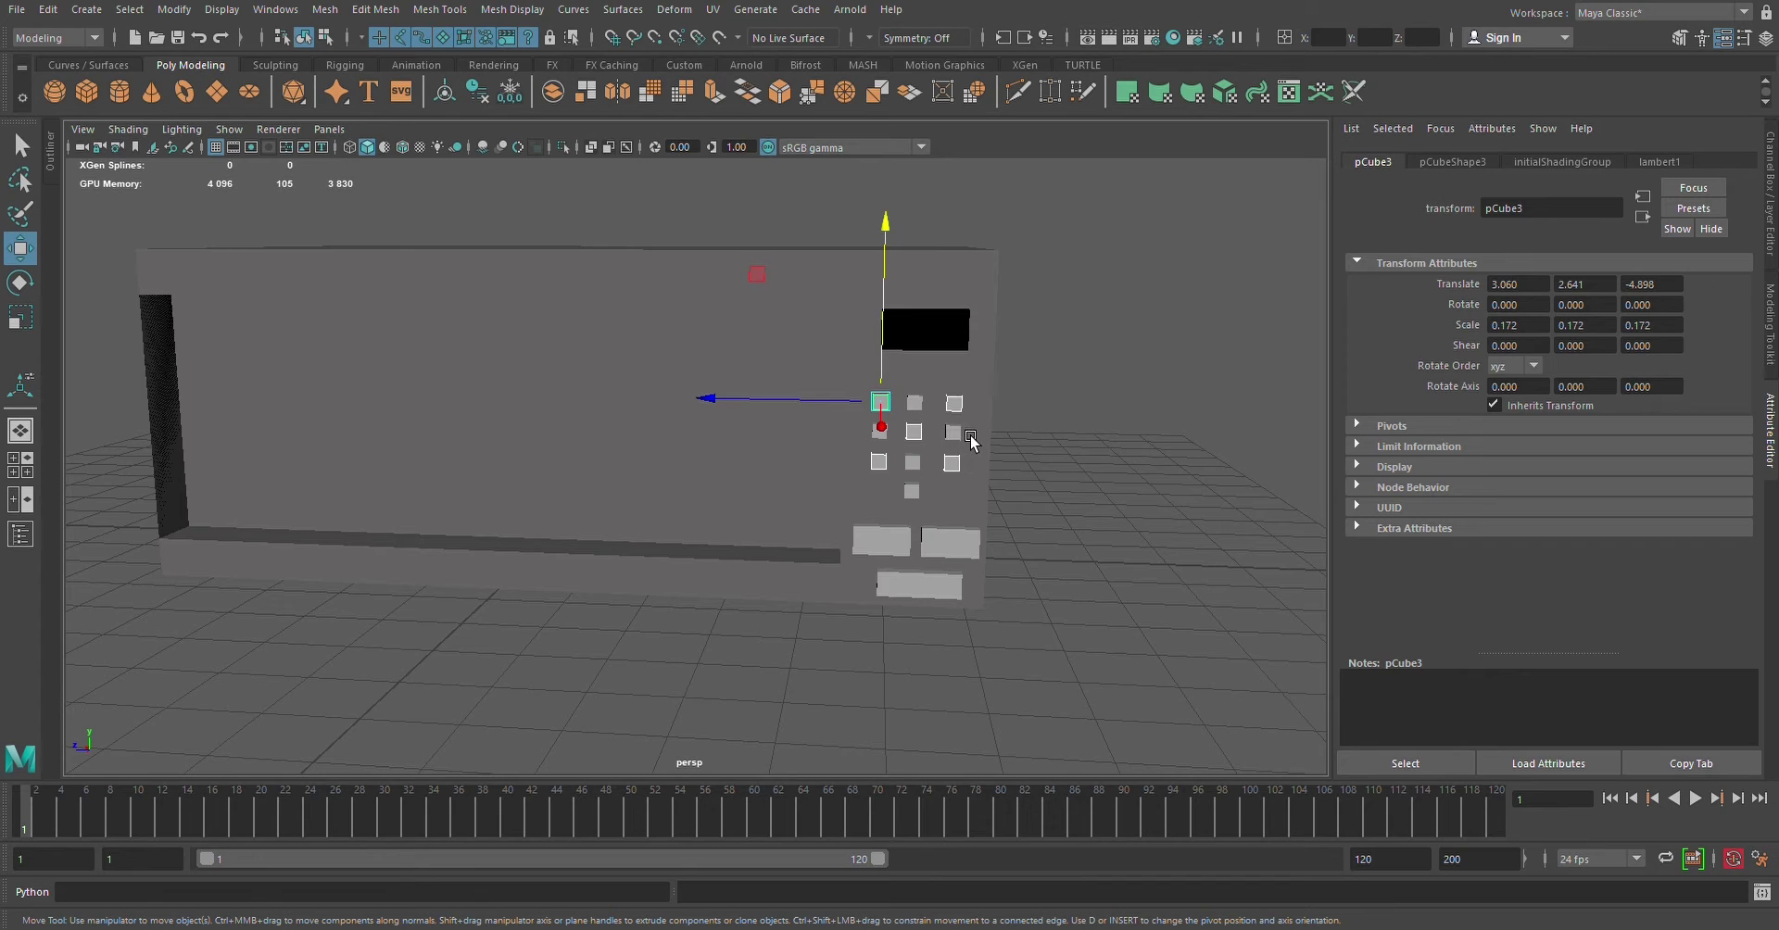
click(952, 432)
click(922, 498)
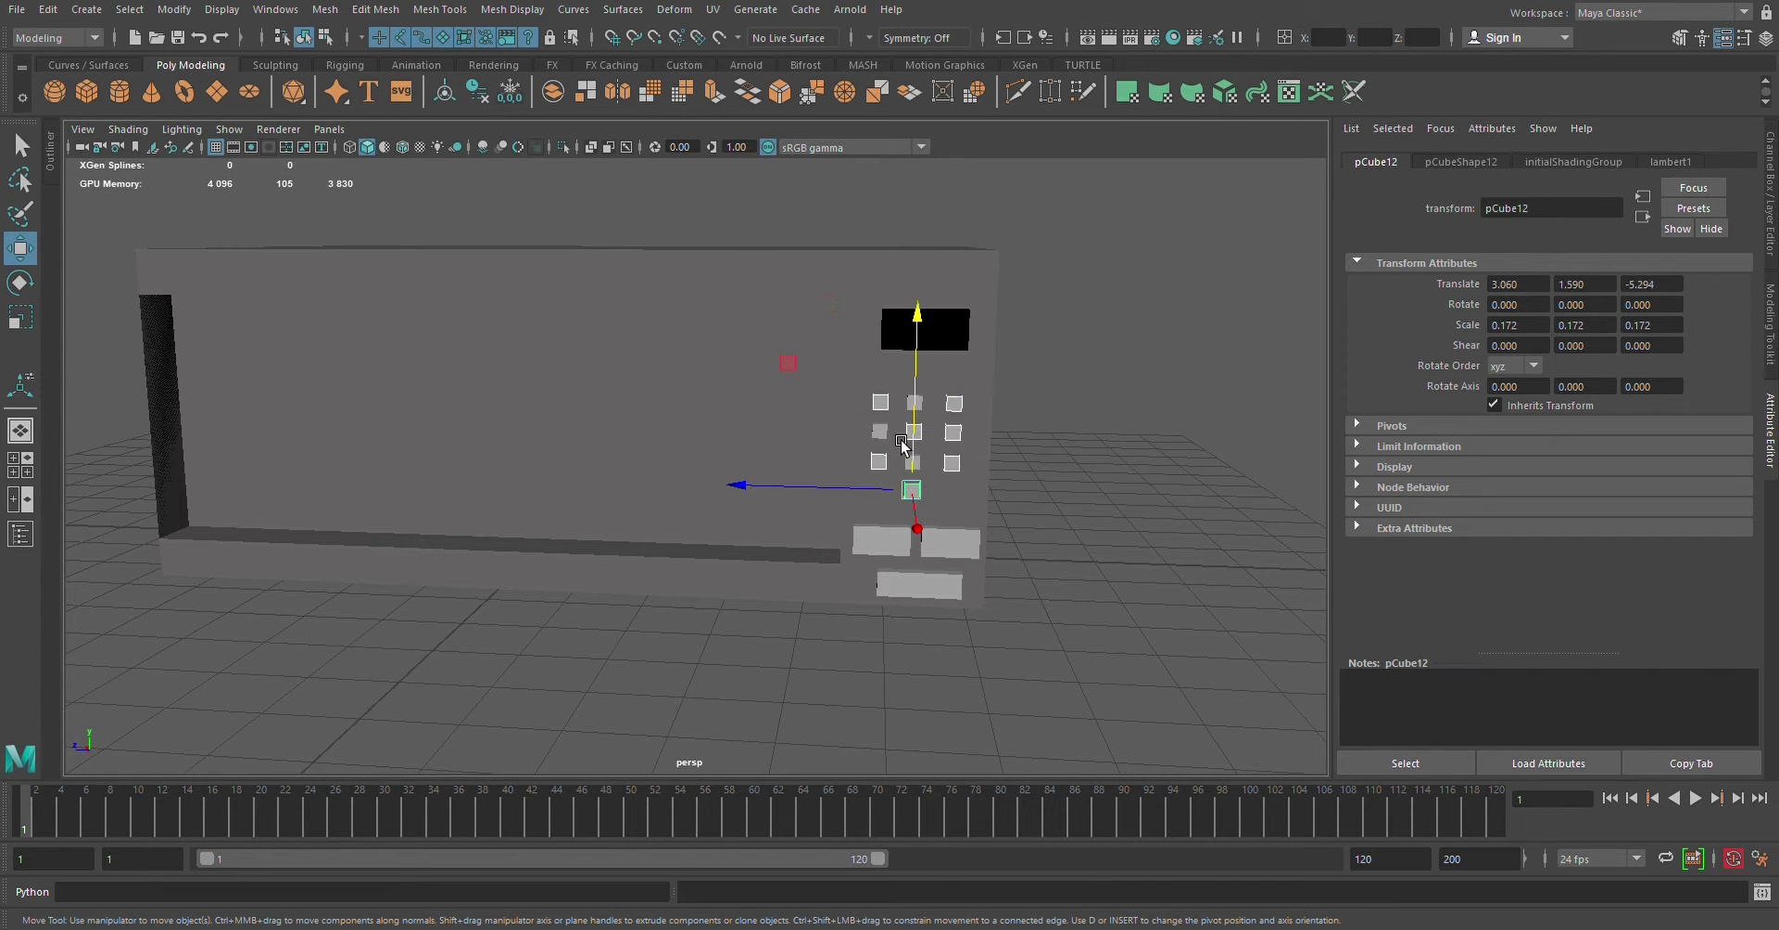
click(885, 432)
click(931, 404)
click(925, 468)
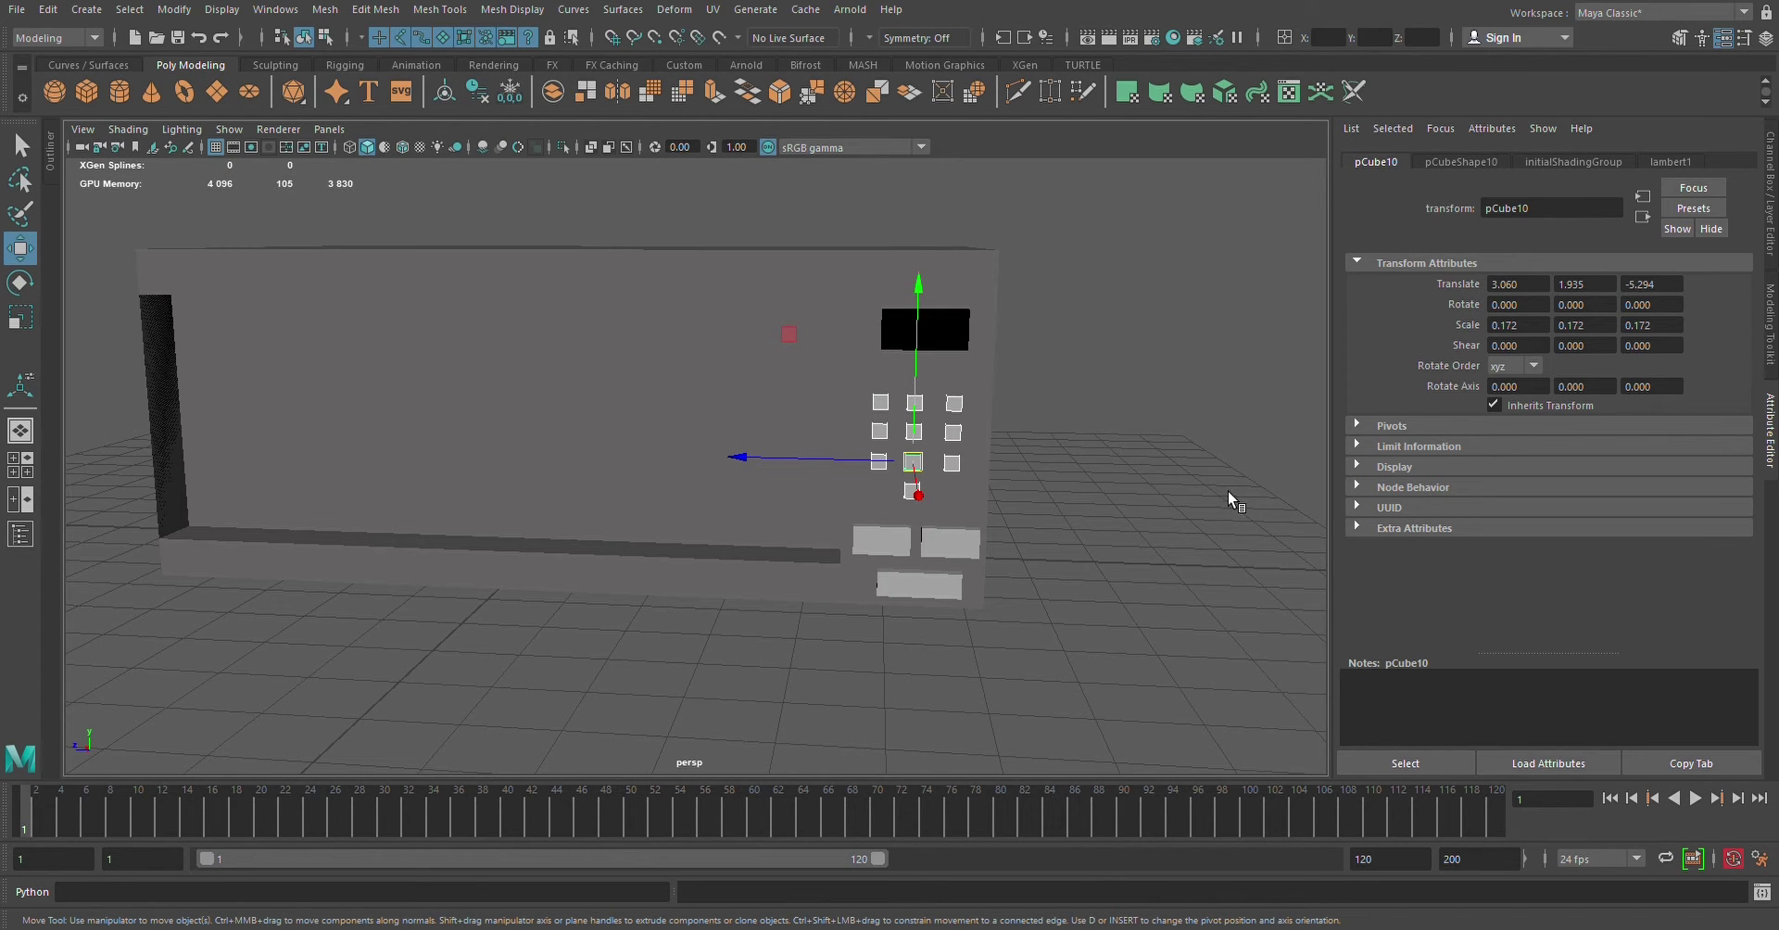
right_drag(1226, 491, 1251, 501)
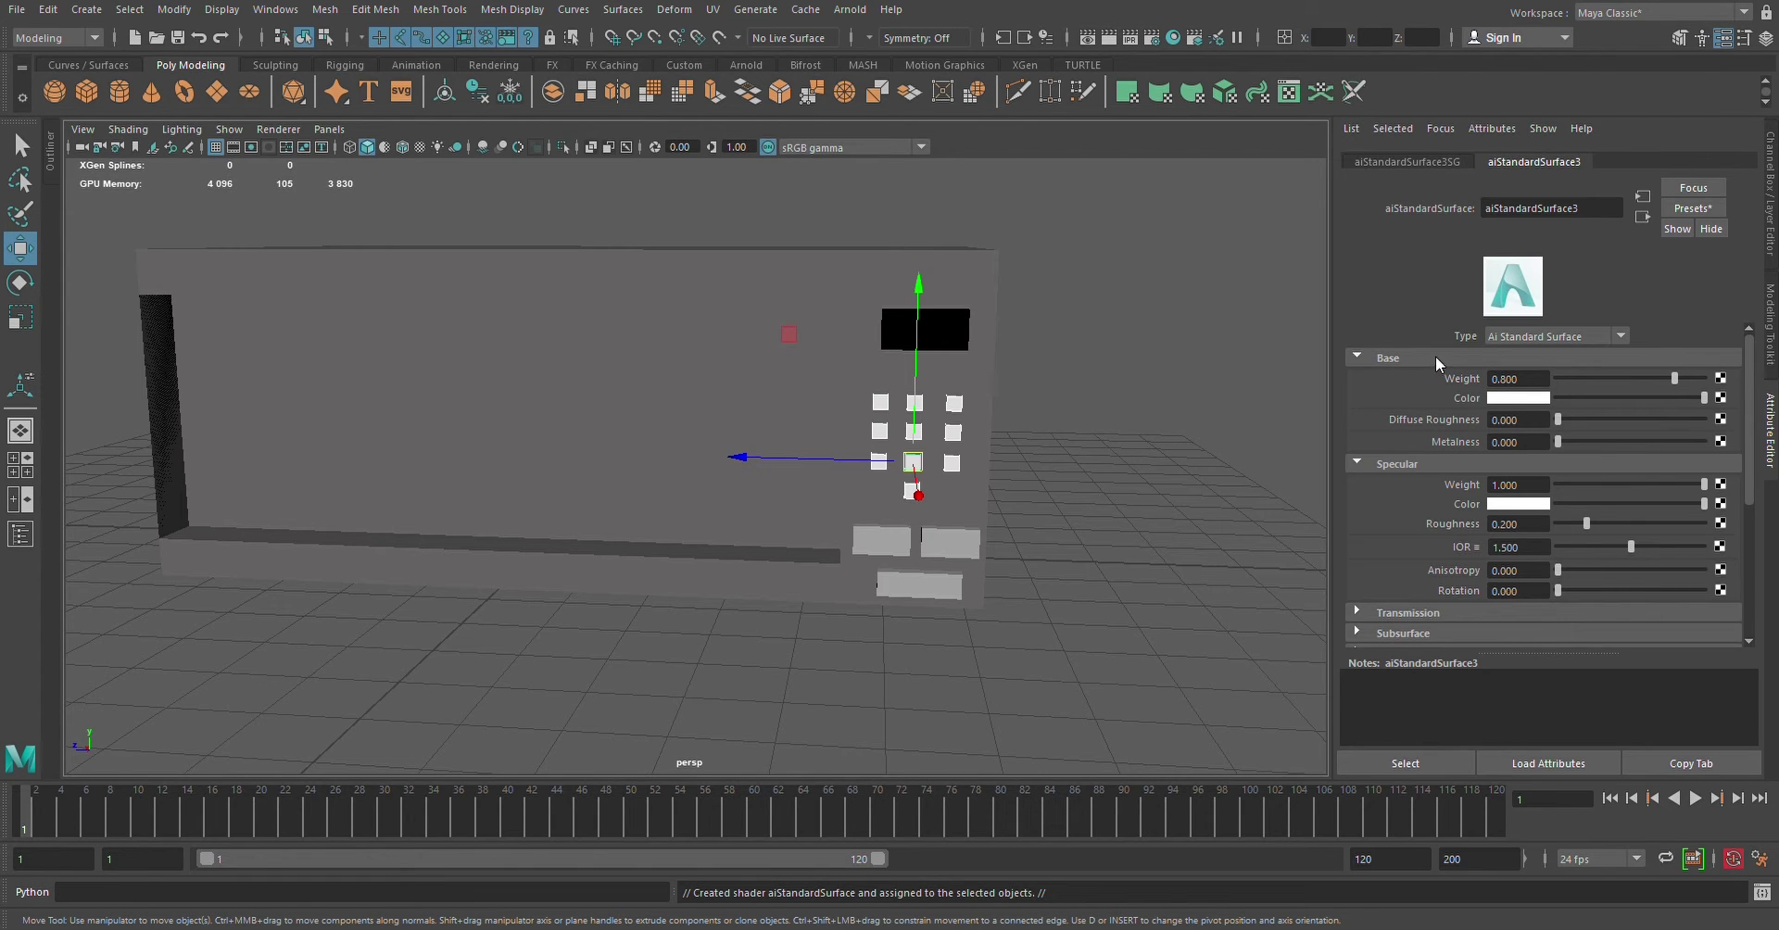
click(1235, 408)
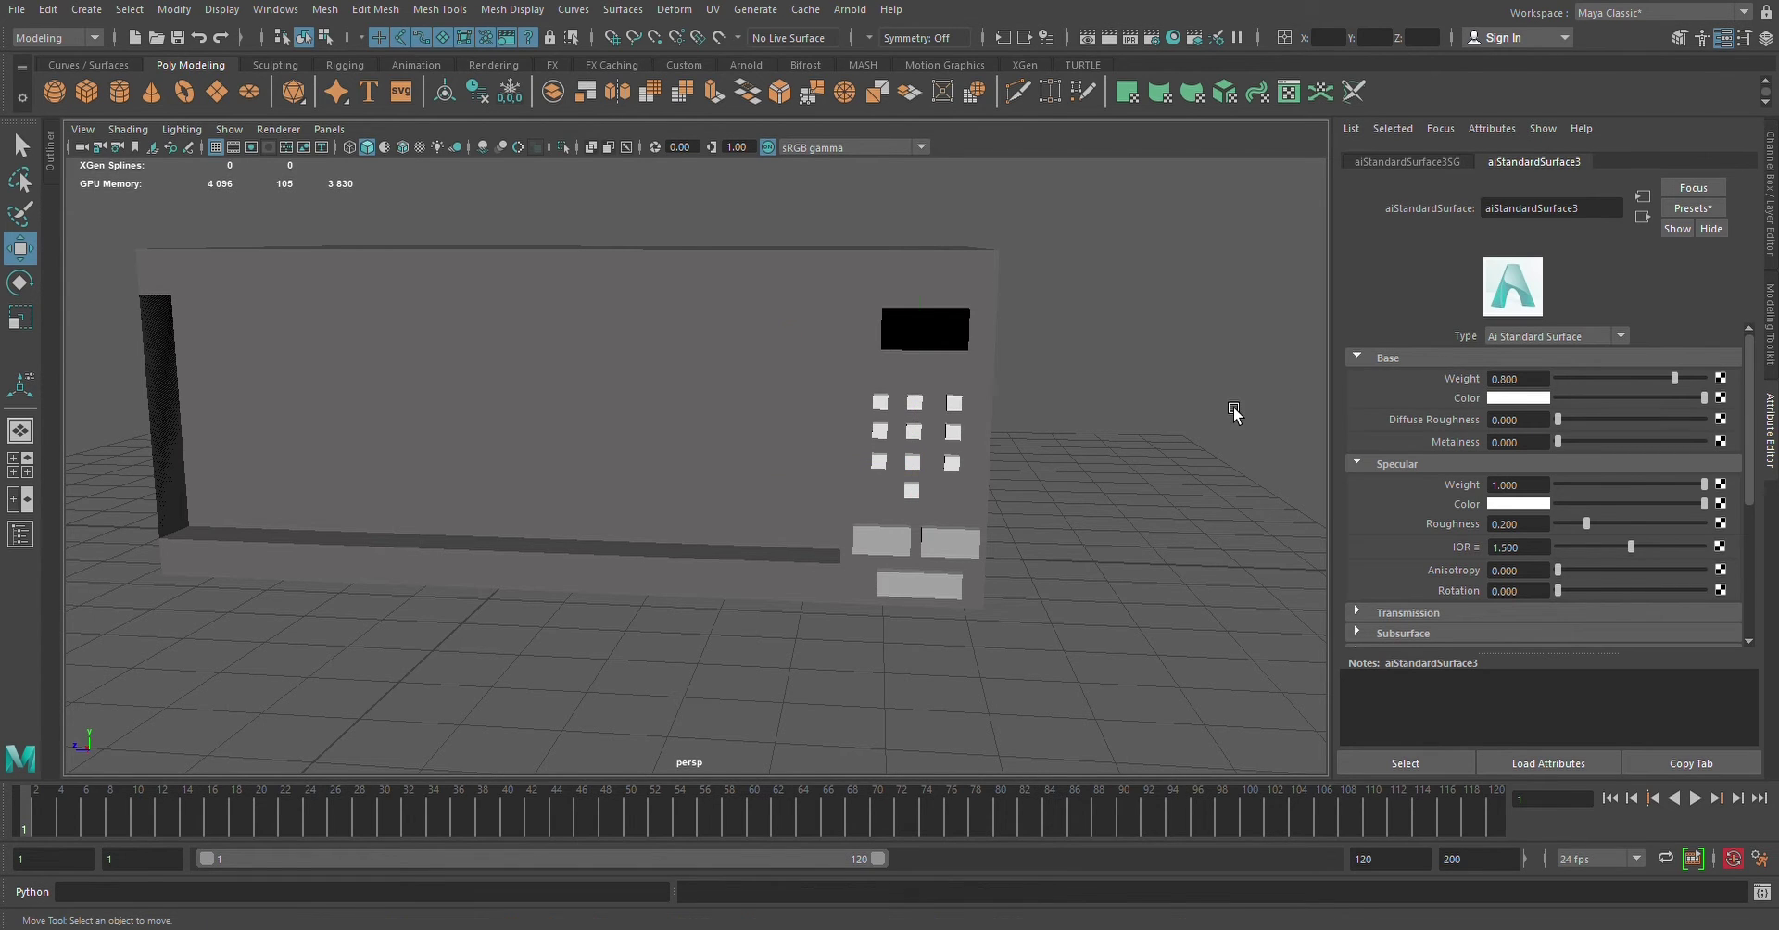
Make the wide lower button white, the left large button red and the right one green
click(943, 602)
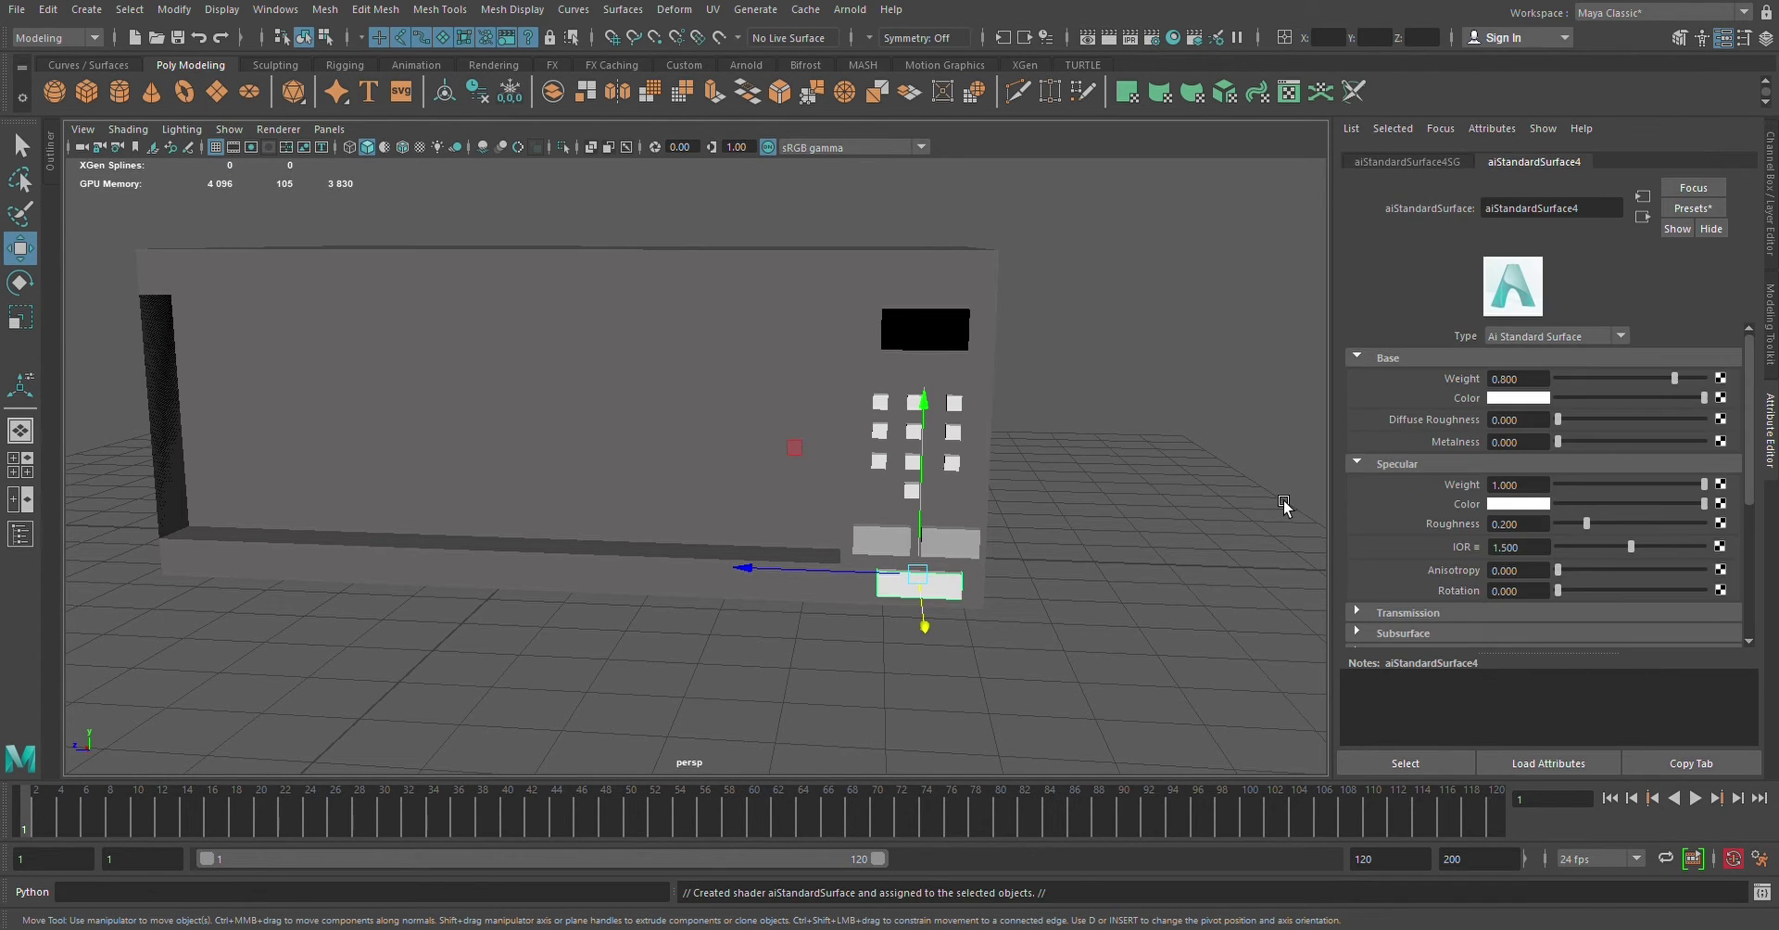
click(1151, 548)
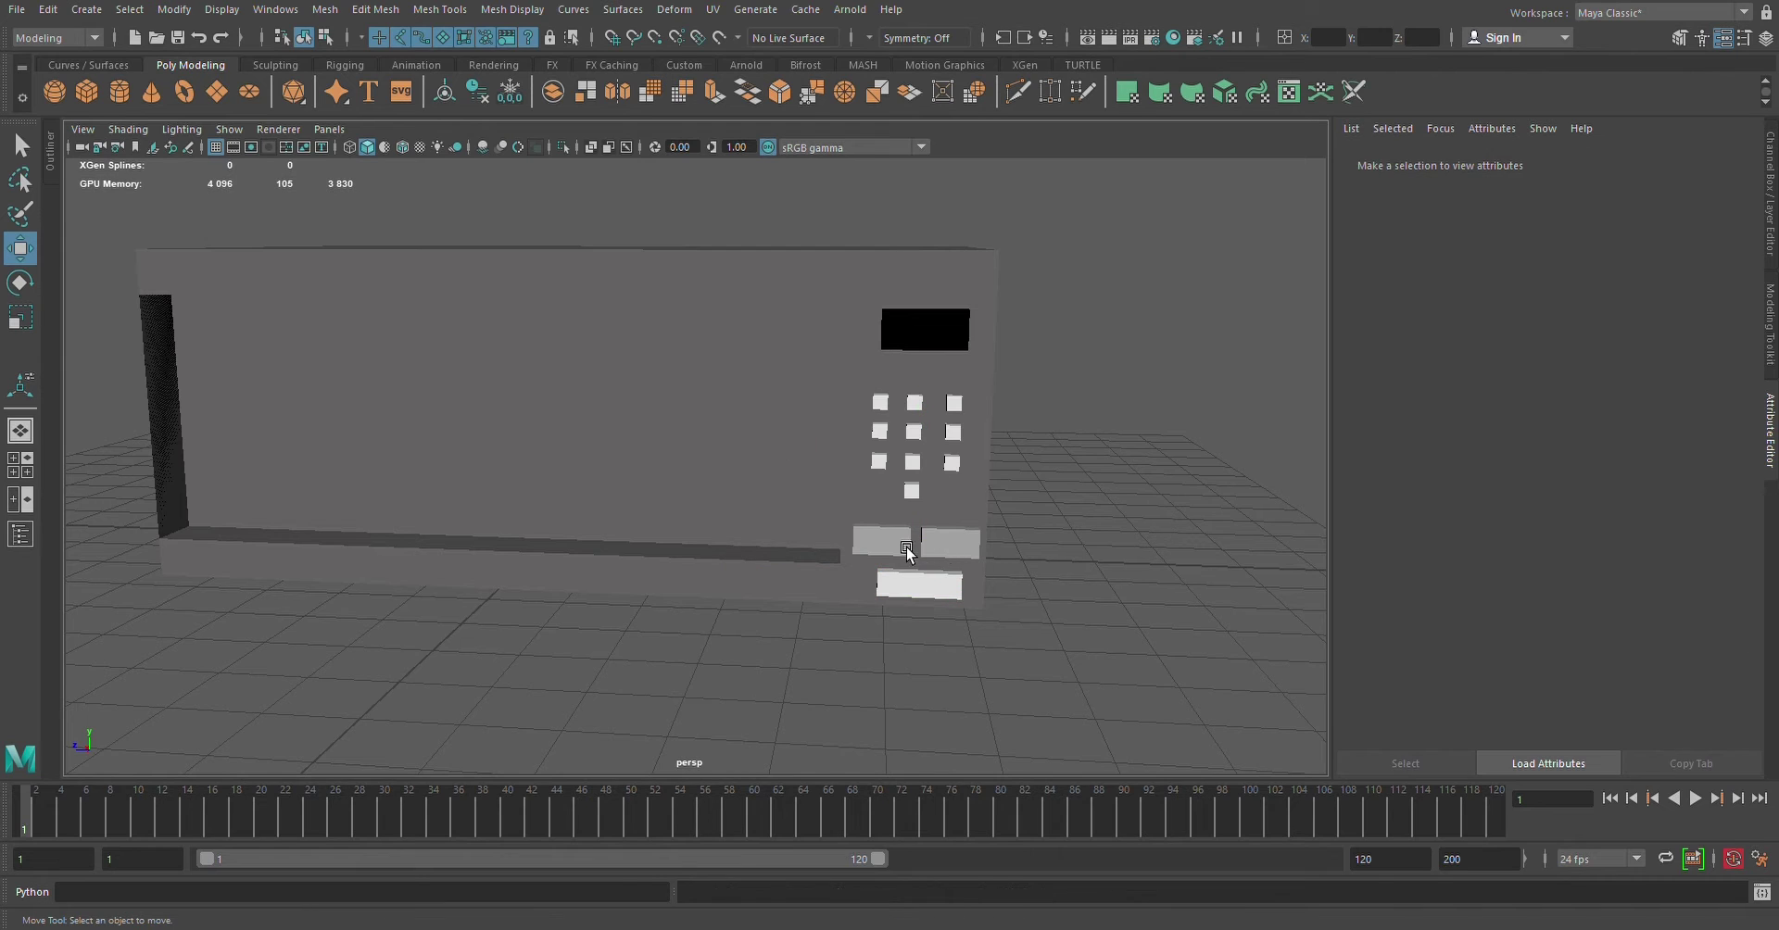
click(904, 551)
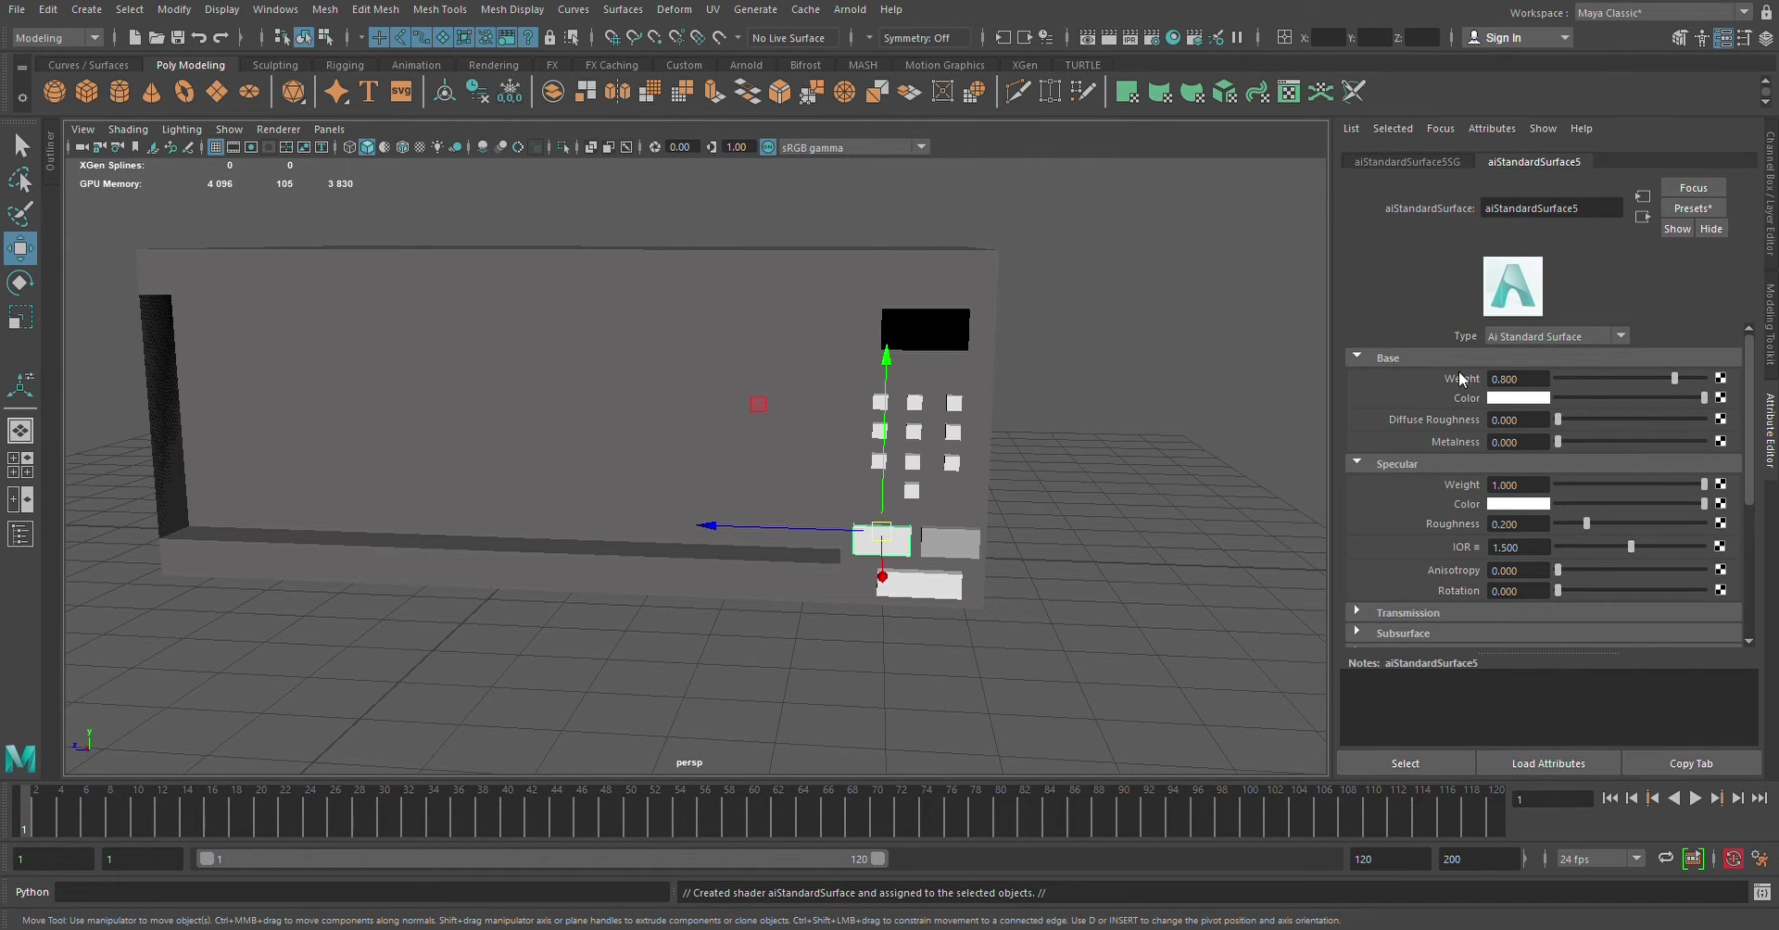
click(1166, 454)
click(969, 554)
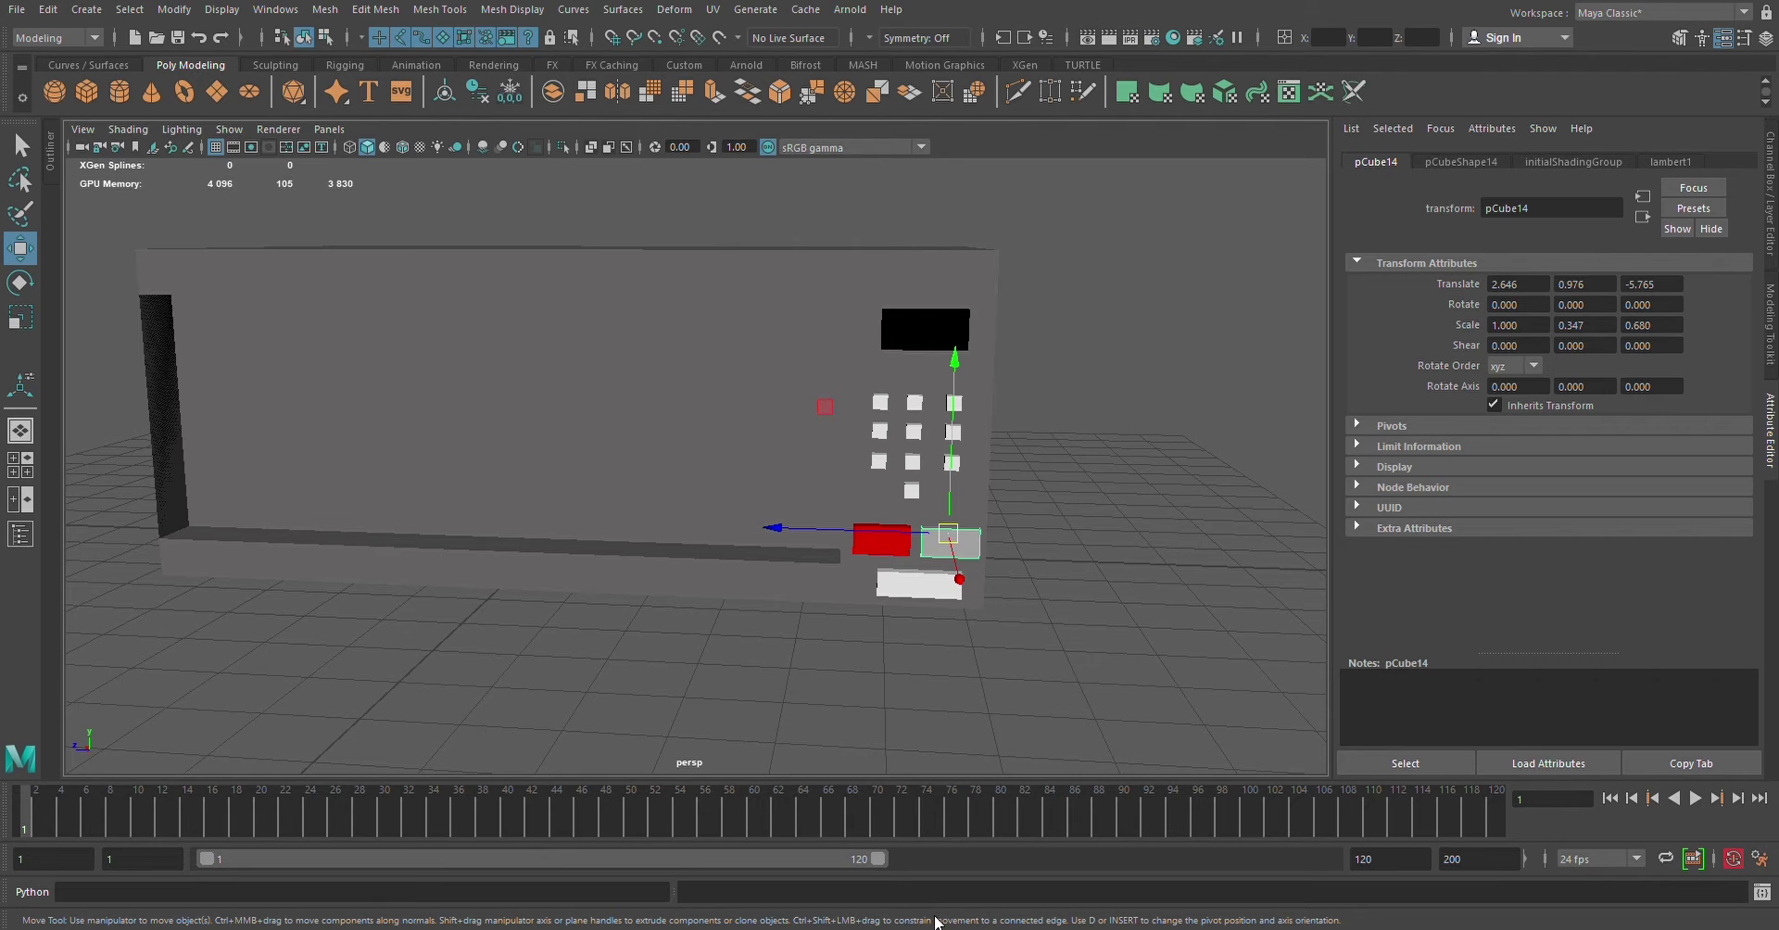
right_drag(1299, 458, 1294, 500)
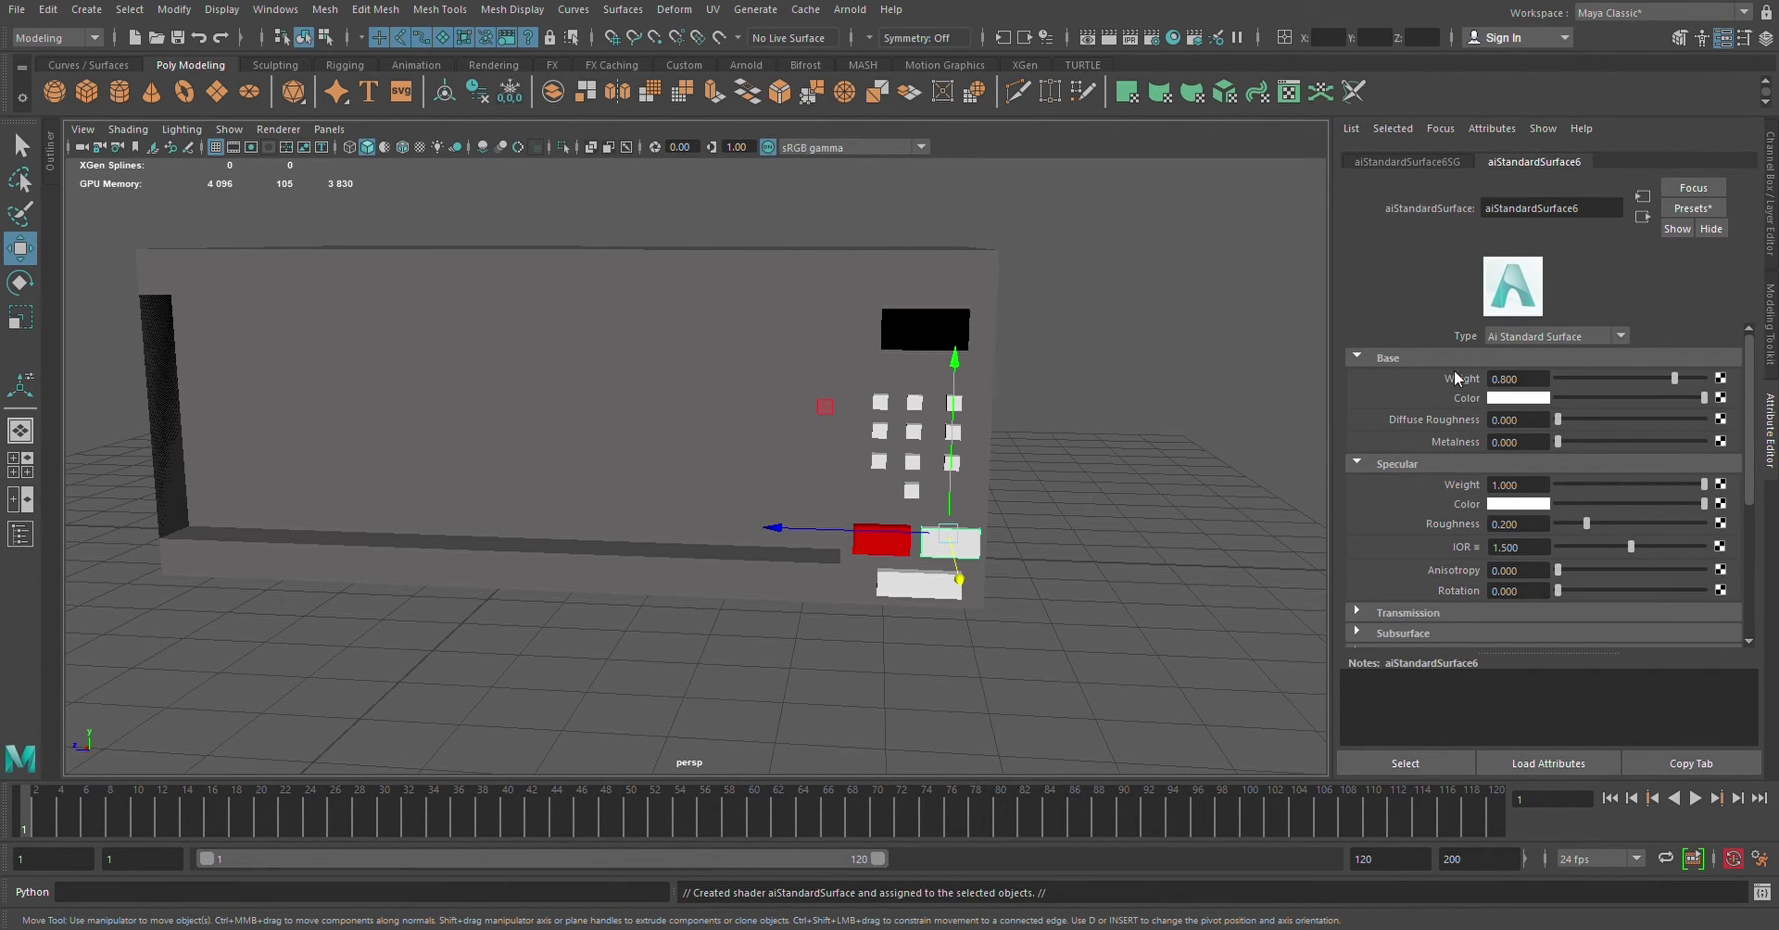
click(1238, 361)
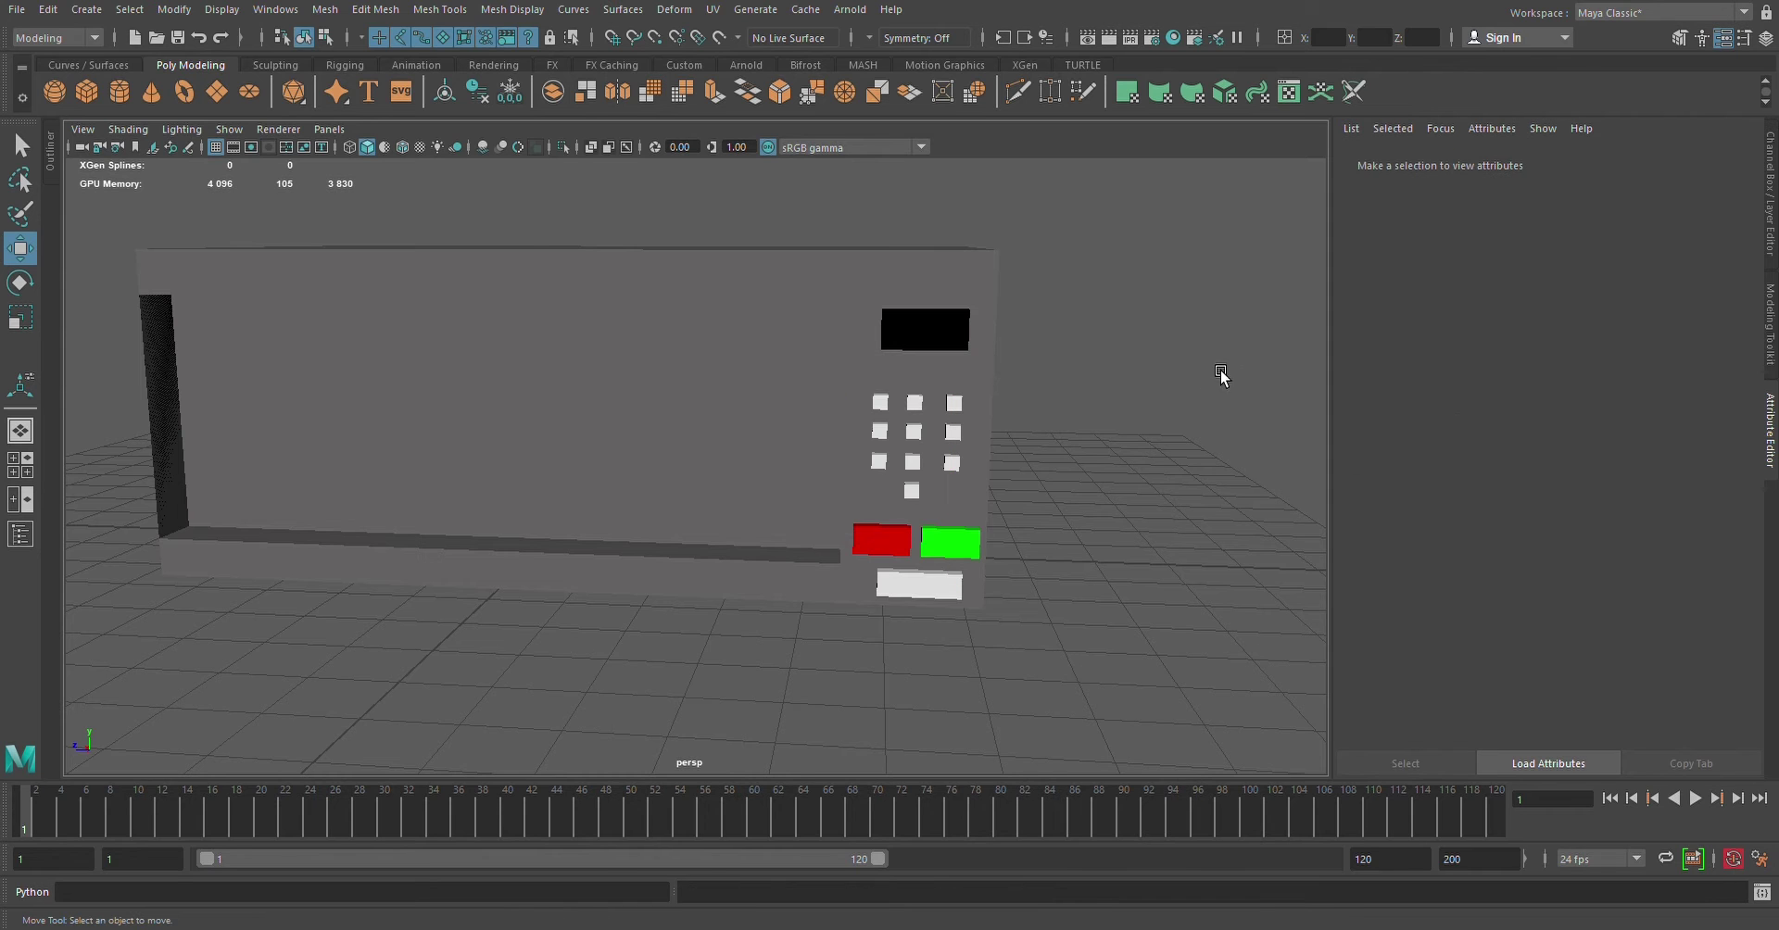
mouse_move(1164, 413)
alt+mouse_down()
mouse_move(1279, 417)
mouse_move(1279, 398)
mouse_move(1378, 425)
mouse_move(1545, 414)
alt+mouse_up()
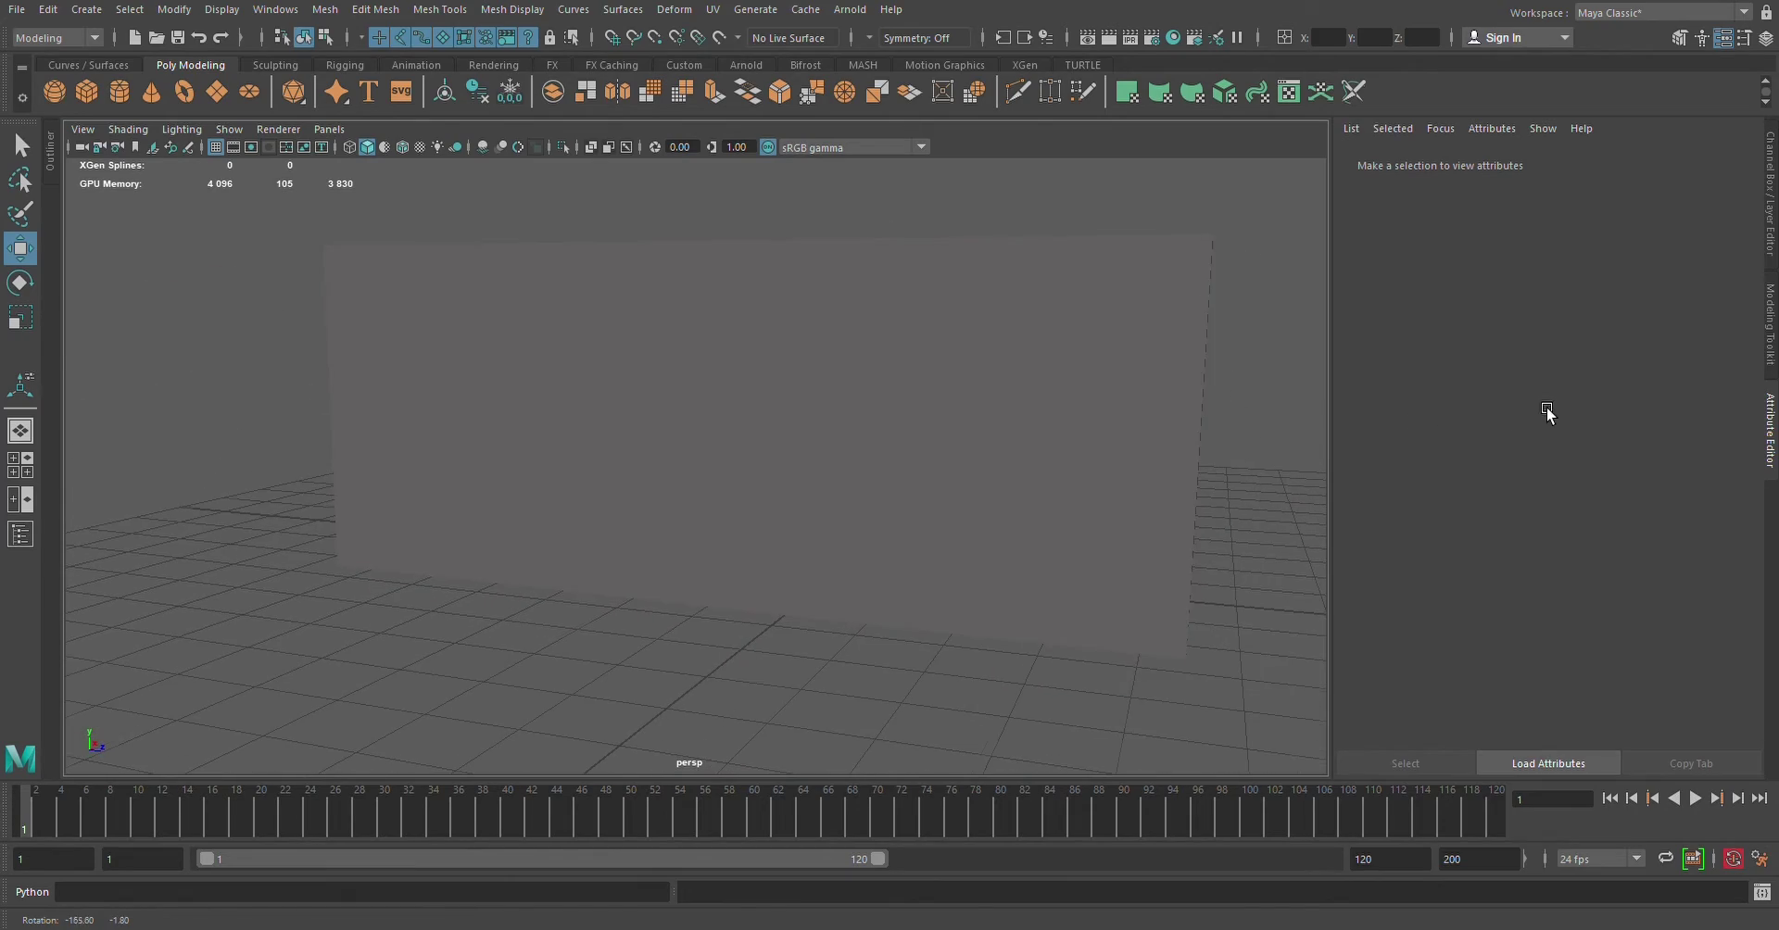
Add a polygon plane pPlane1 under the microwave, scaled to 40.008 and raised to Y 0.092
click(918, 347)
alt+drag(658, 693, 975, 710)
mouse_move(988, 698)
alt+mouse_down()
mouse_move(1224, 697)
mouse_move(1024, 630)
alt+mouse_up()
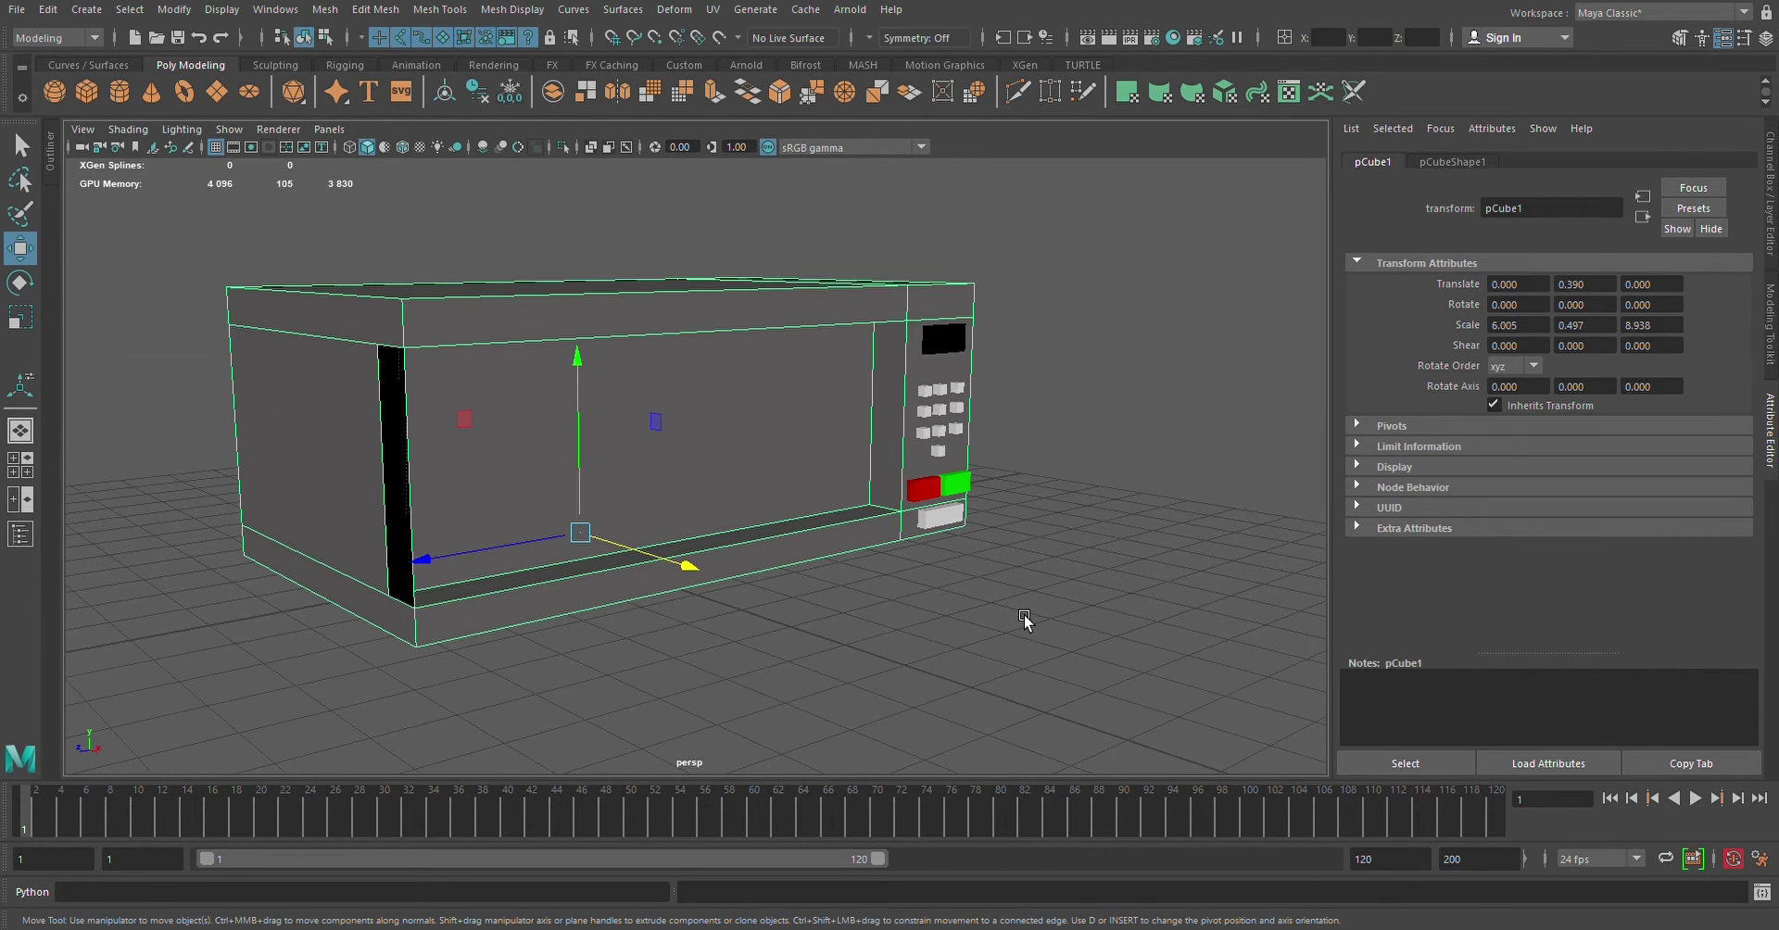
scroll(1020, 619, down, 1)
scroll(1004, 603, down, 1)
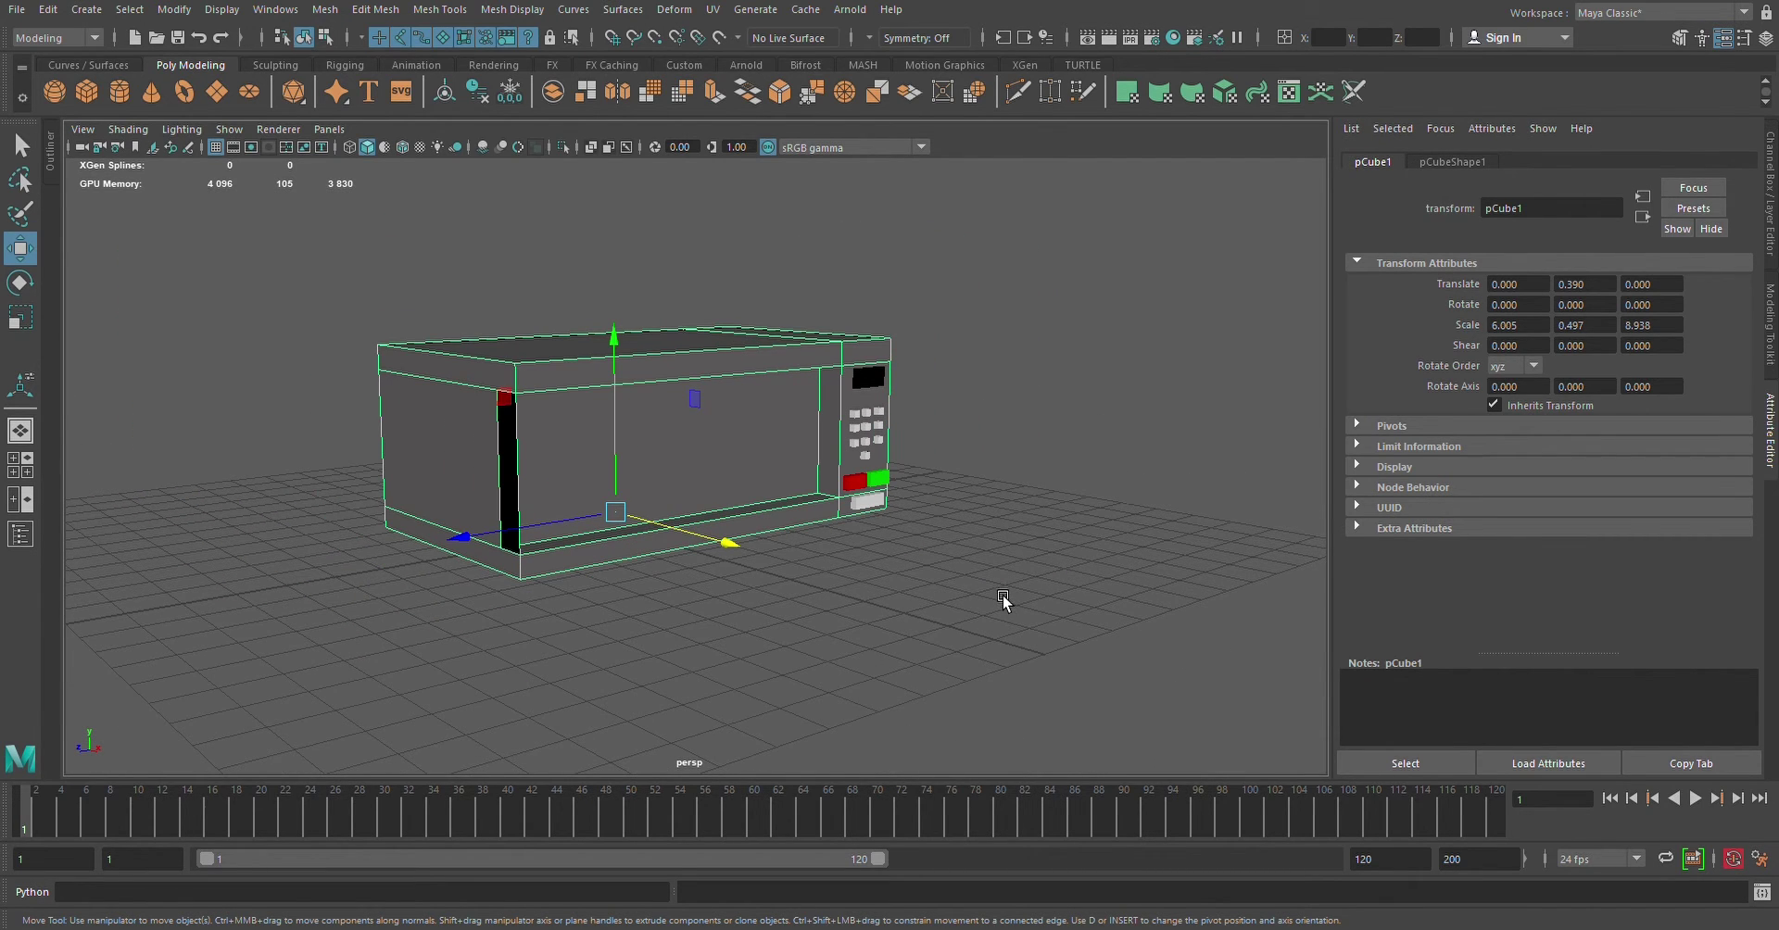
click(917, 613)
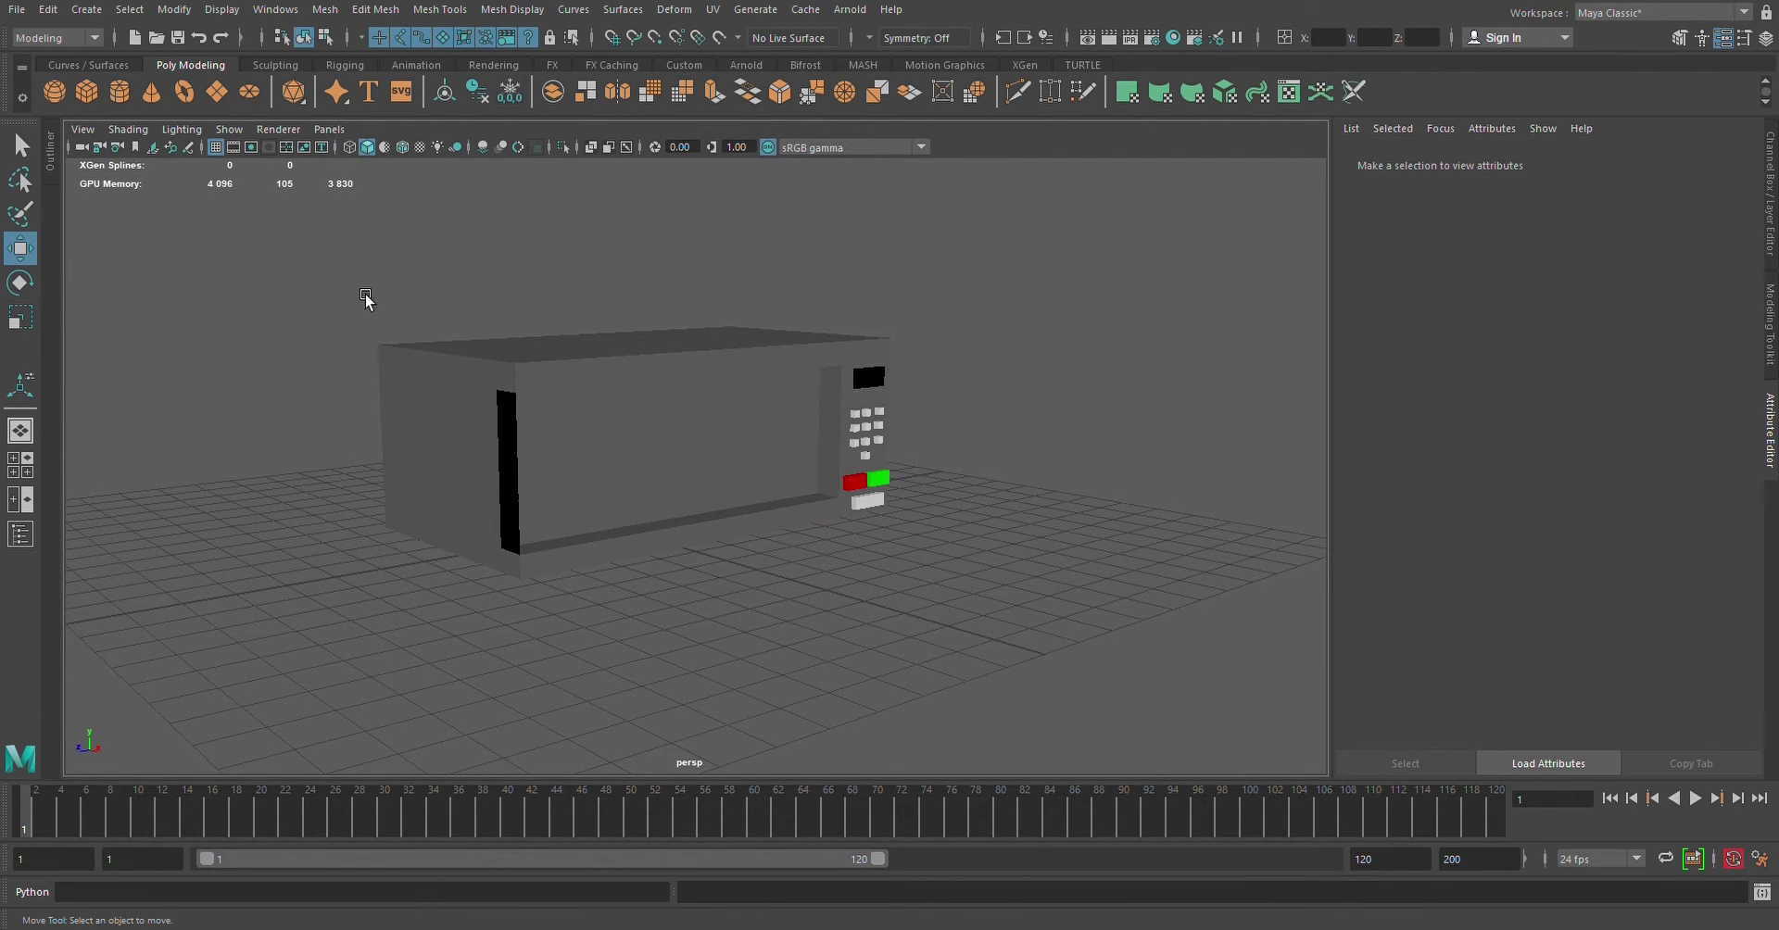
click(217, 91)
key(r)
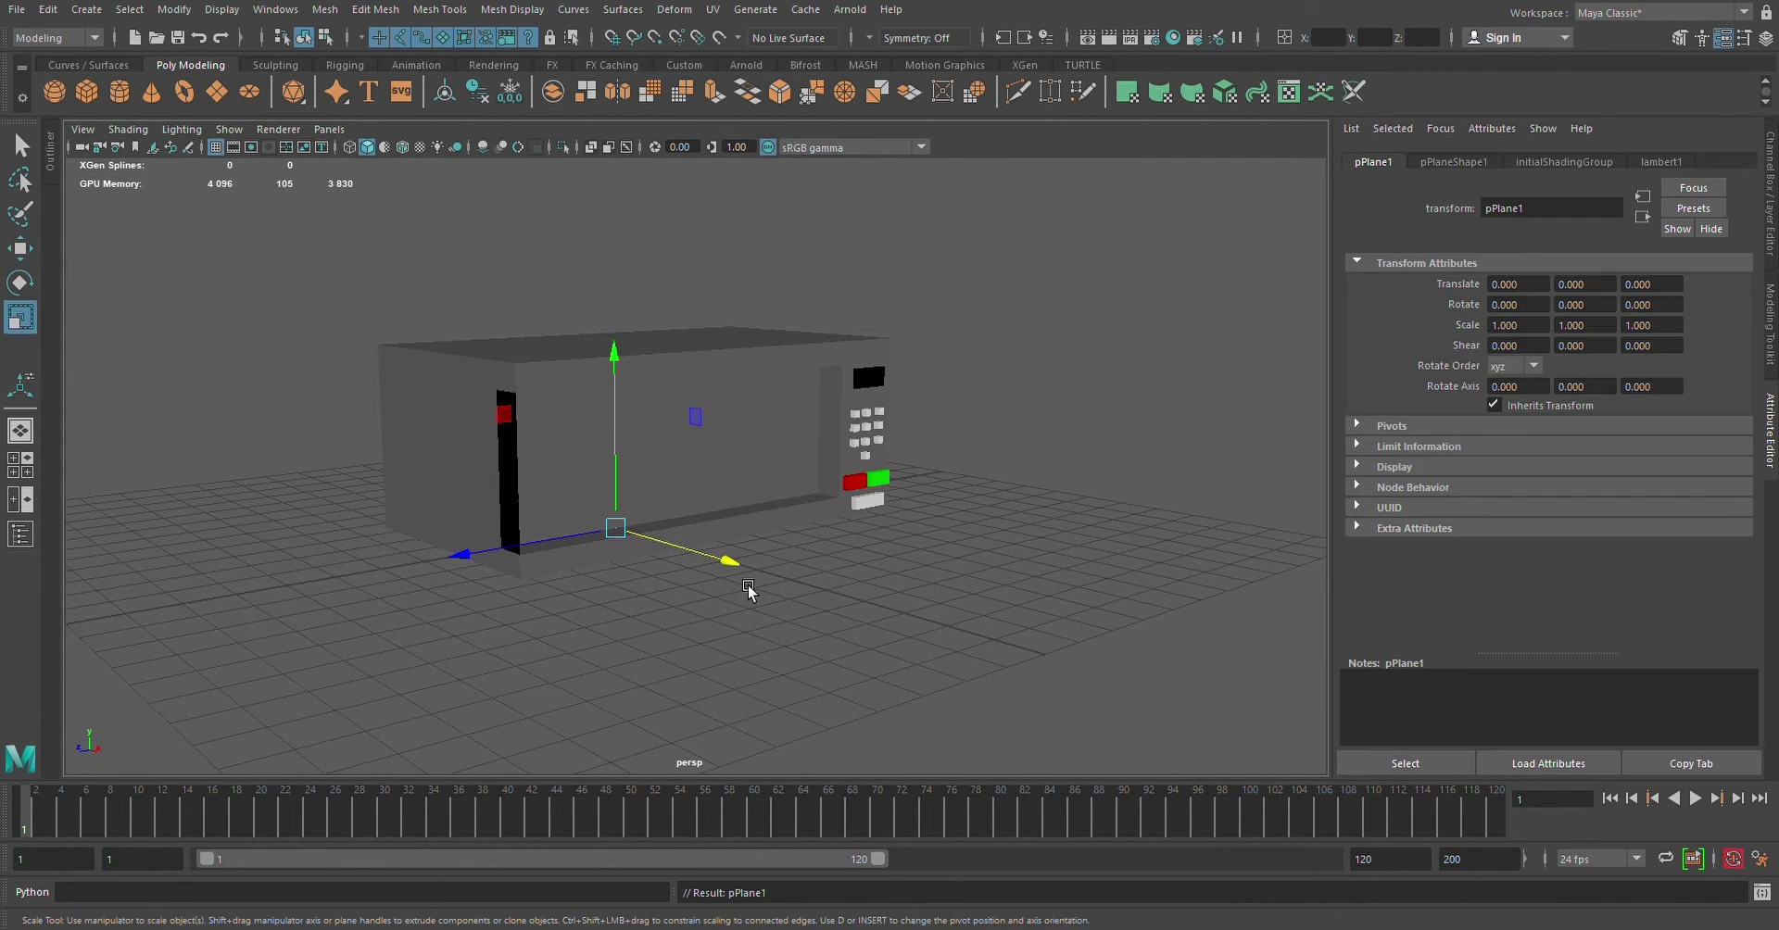
drag(616, 528, 1397, 76)
mouse_move(615, 528)
mouse_down()
mouse_move(649, 526)
mouse_move(629, 512)
mouse_up()
key(w)
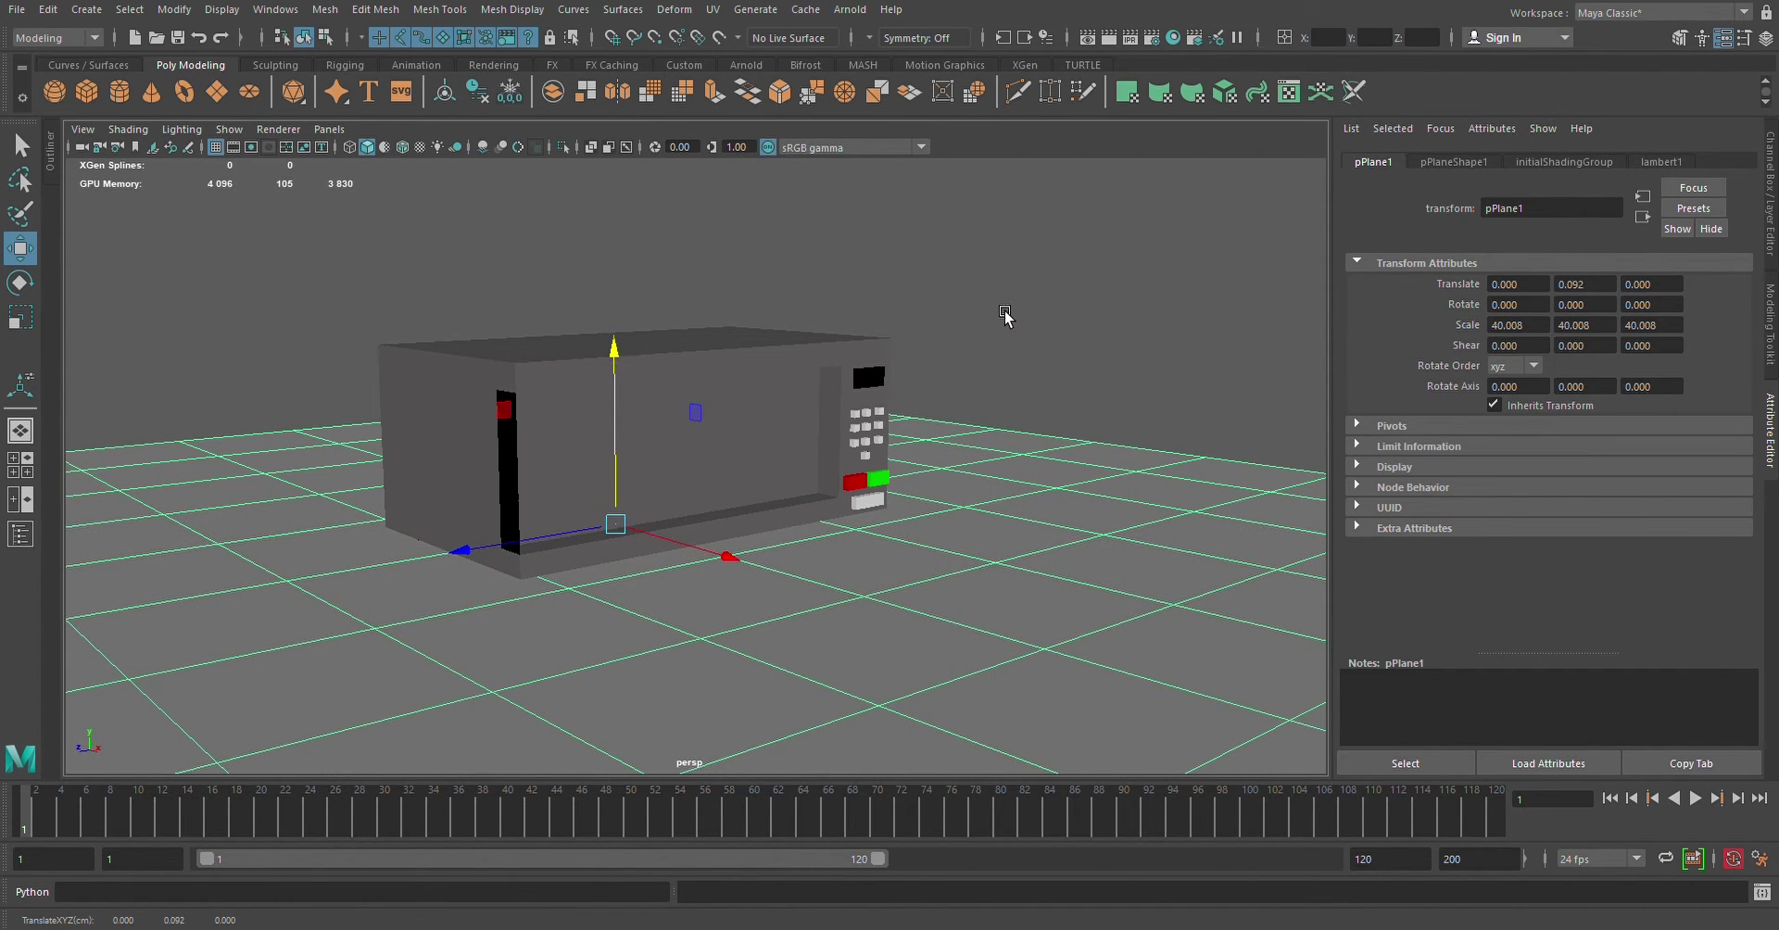
click(1004, 315)
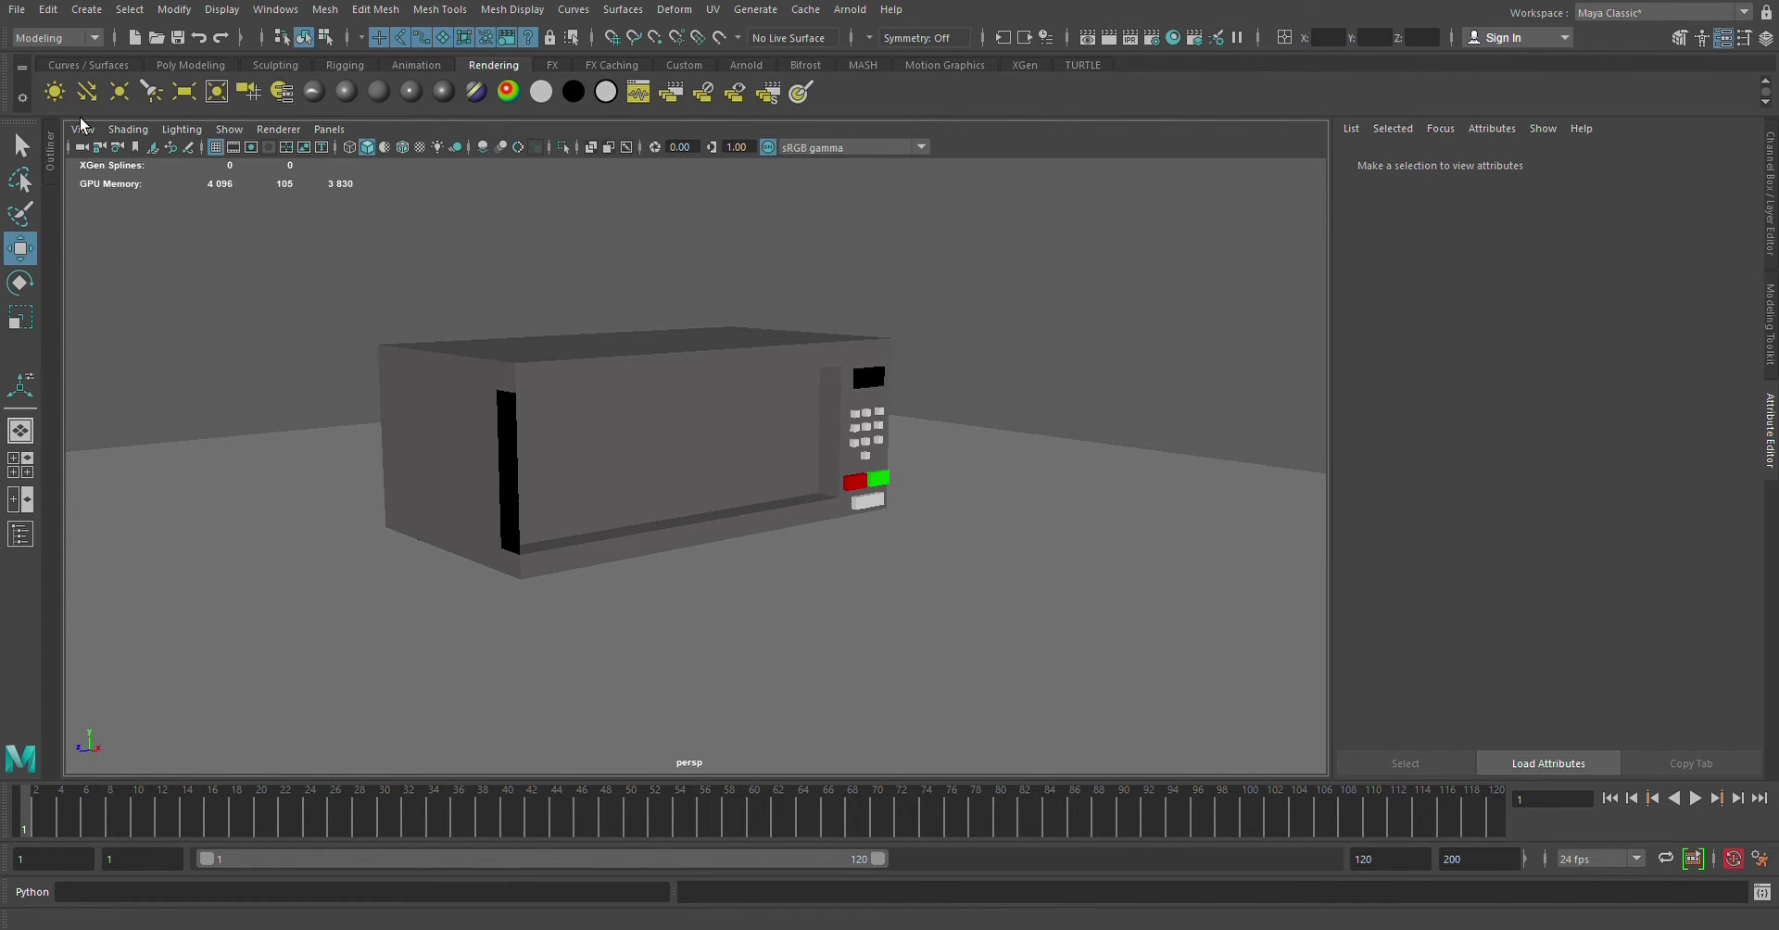
Create an Arnold skydome light, aiSkyDomeLight1, around the scene and select it
click(746, 70)
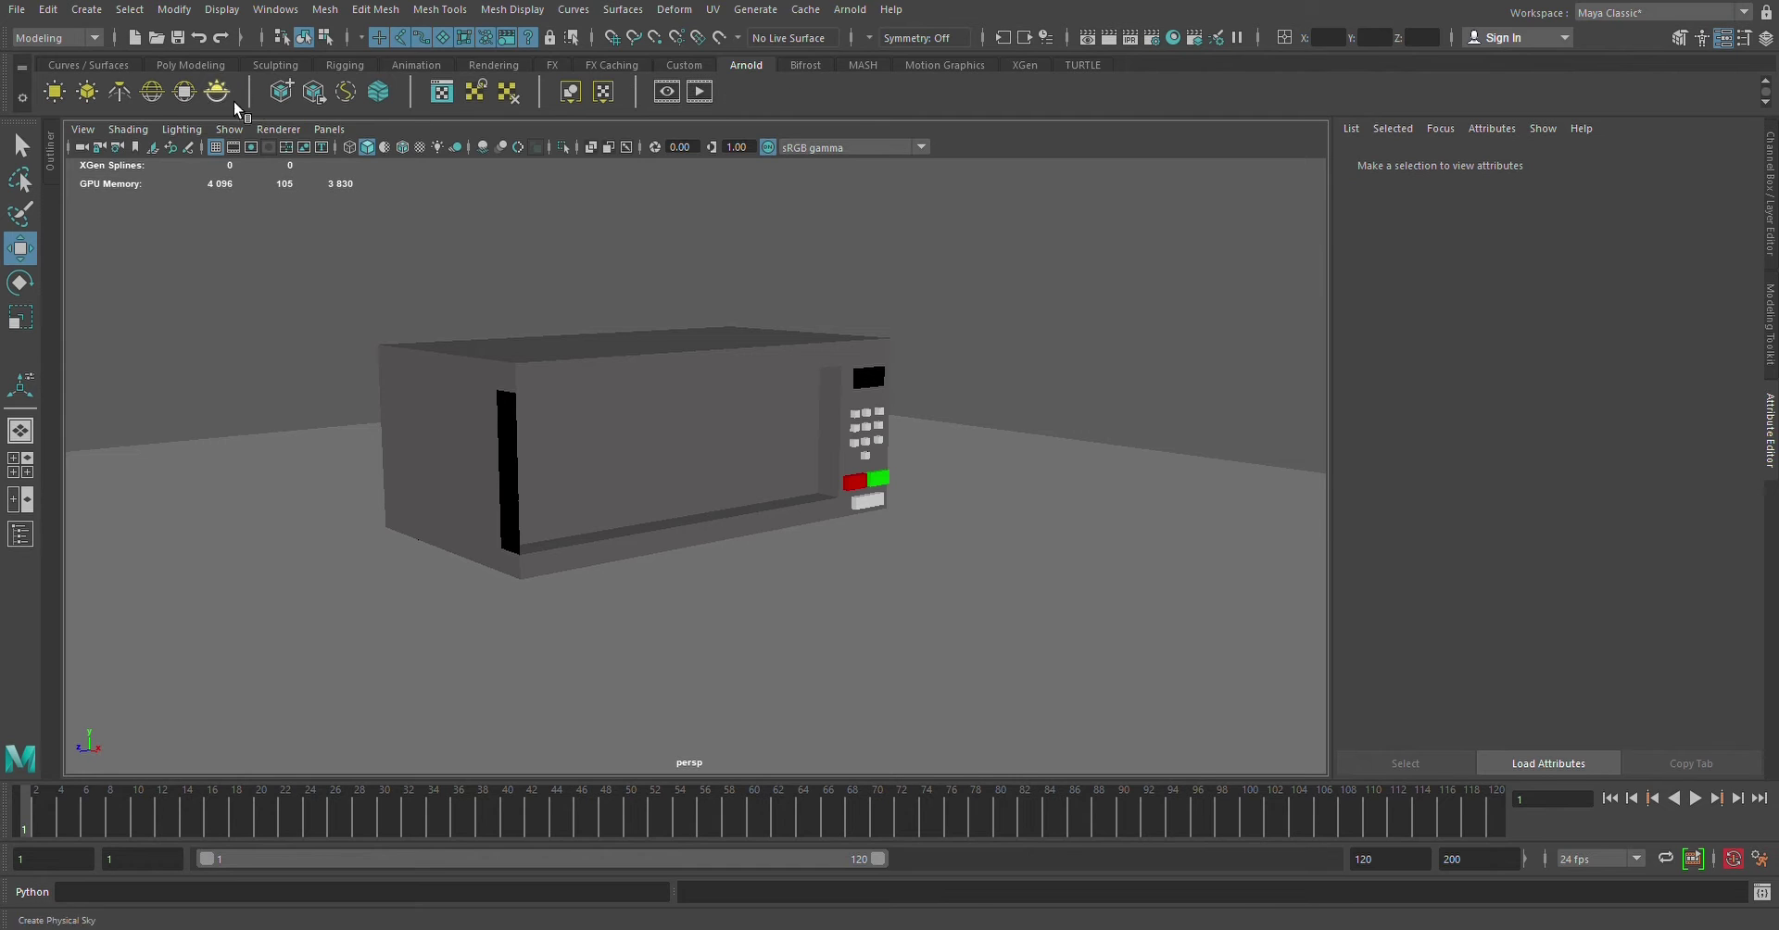
click(151, 90)
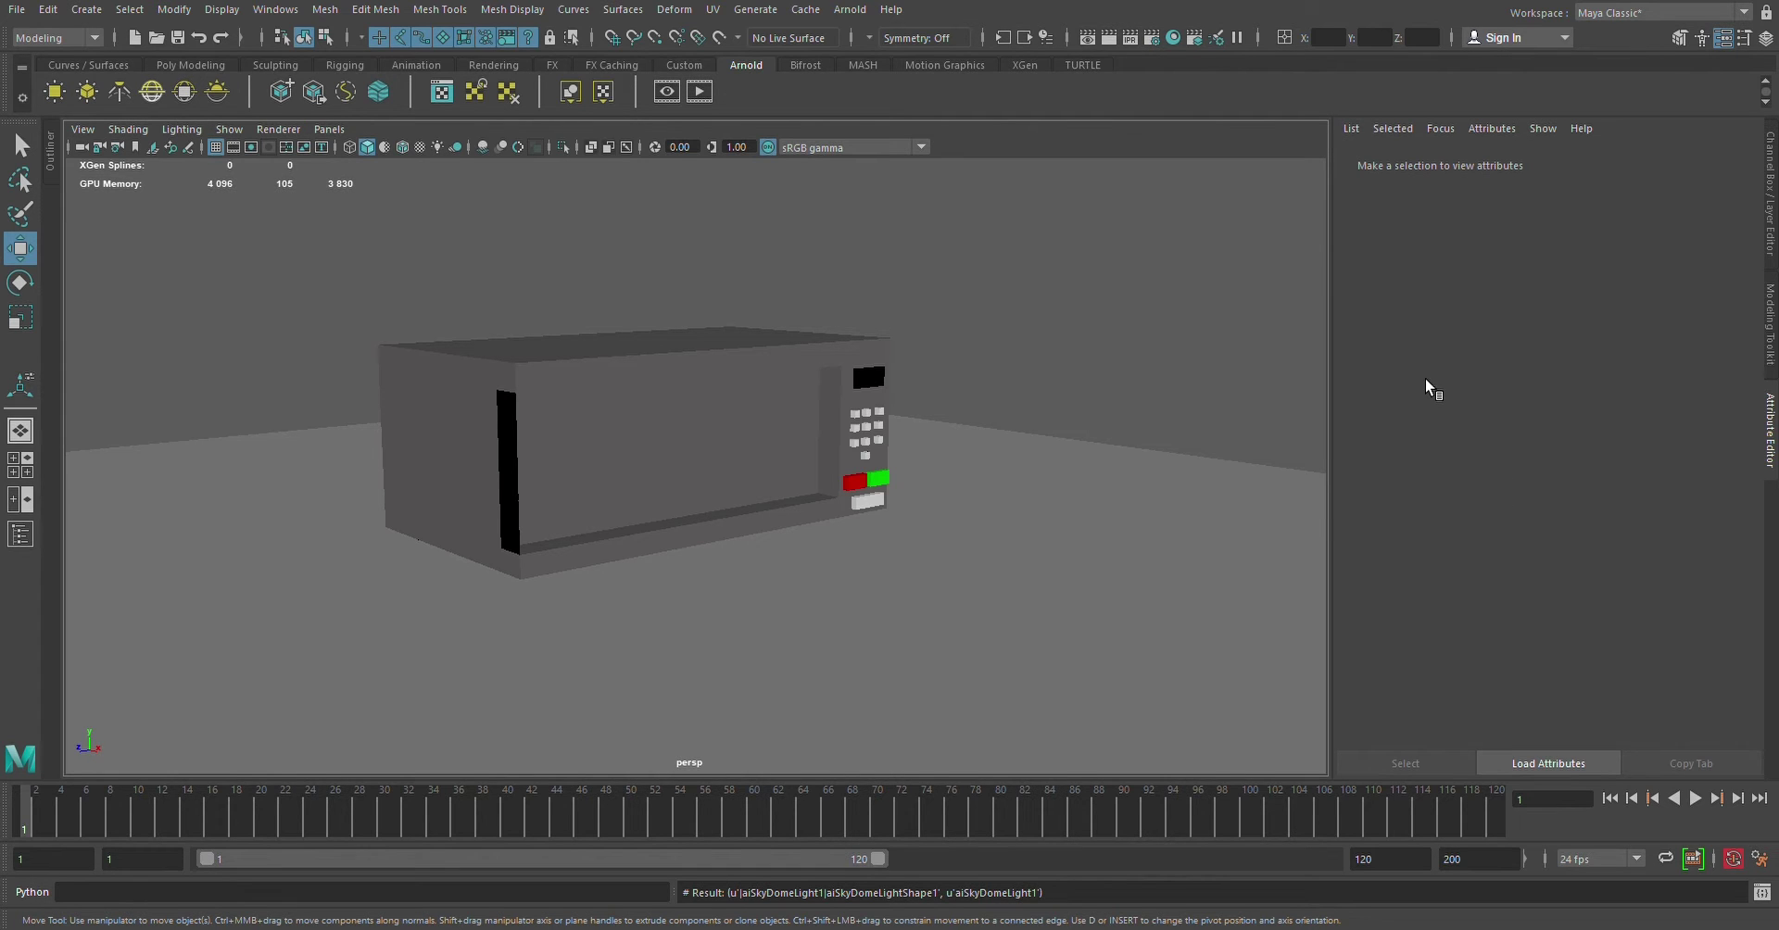
click(1031, 350)
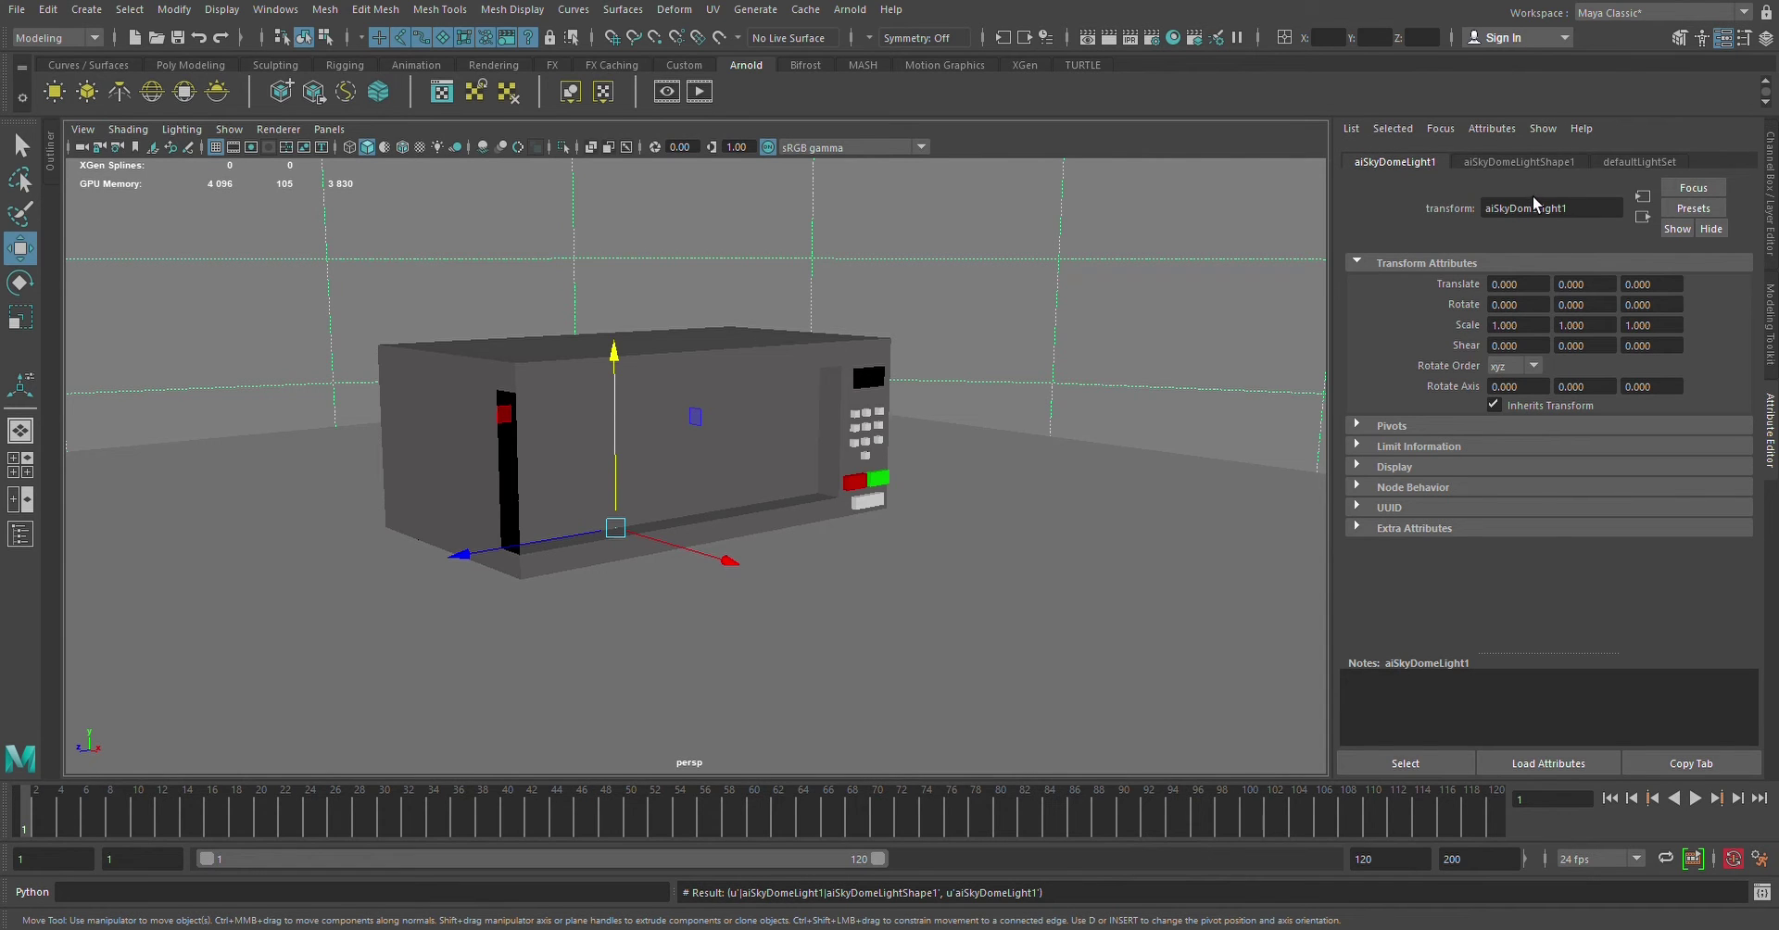
Give the ground plane a new purple aiStandardSurface and set the skydome colour to white
click(1485, 167)
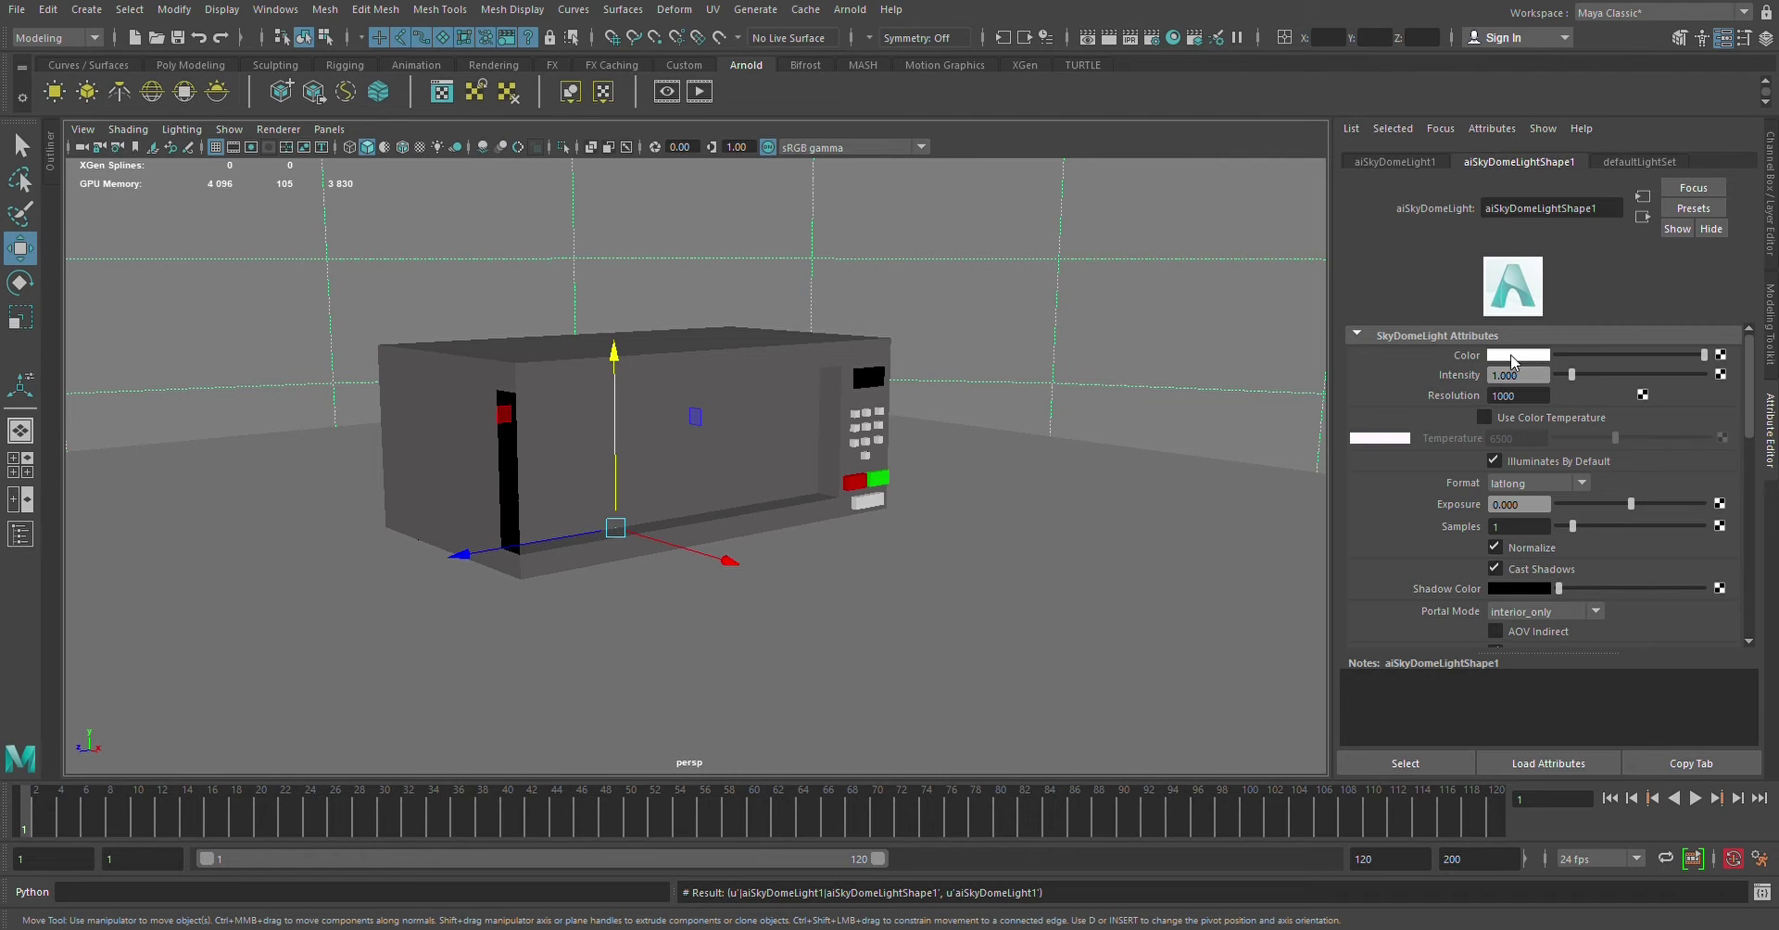
click(1119, 603)
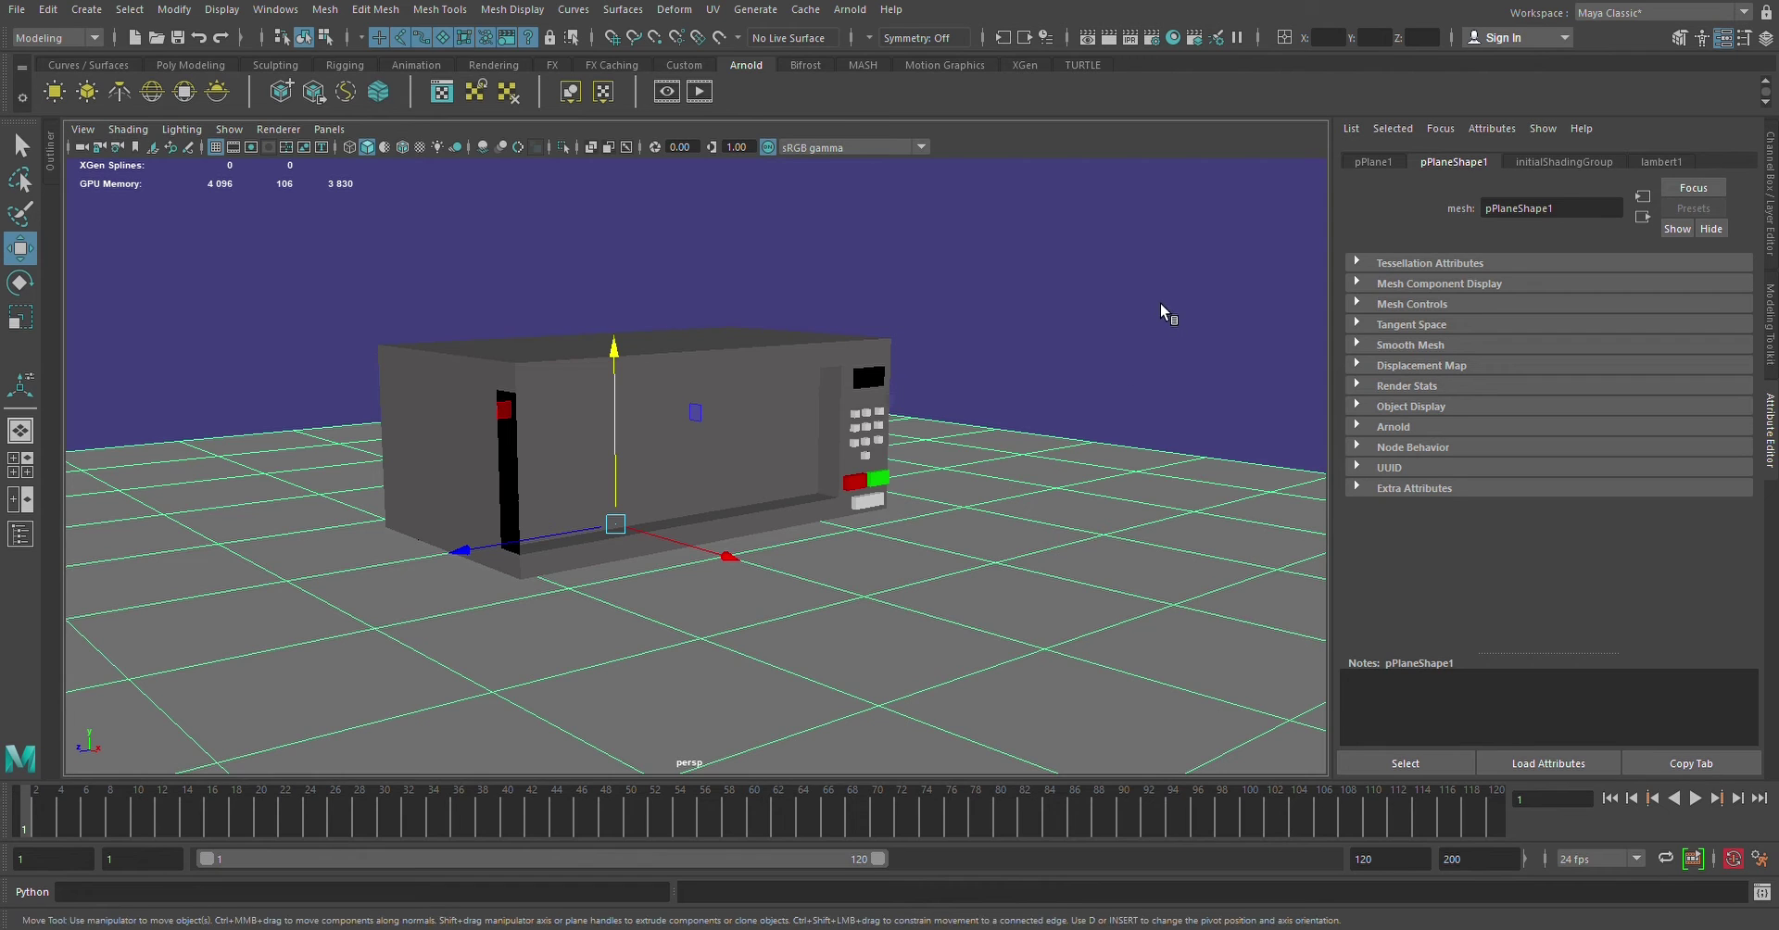
middle_drag(1169, 318, 1311, 511)
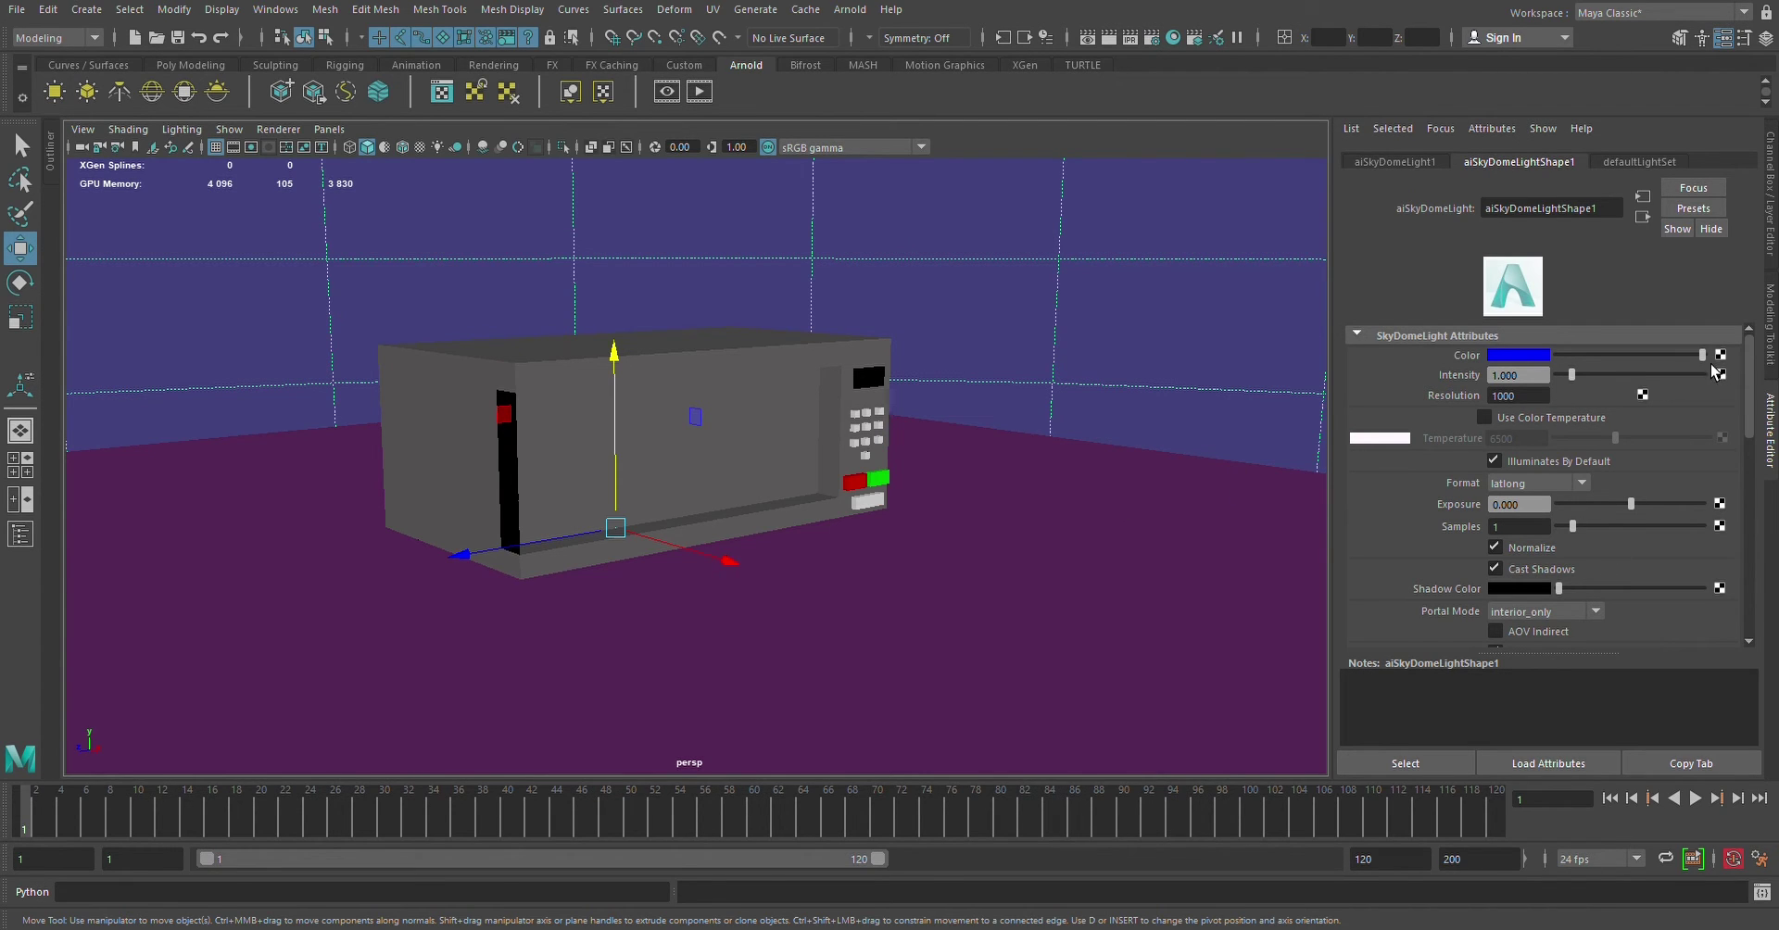
mouse_move(1712, 366)
mouse_down()
mouse_move(1640, 374)
mouse_move(1755, 390)
mouse_up()
key(ctrl+z)
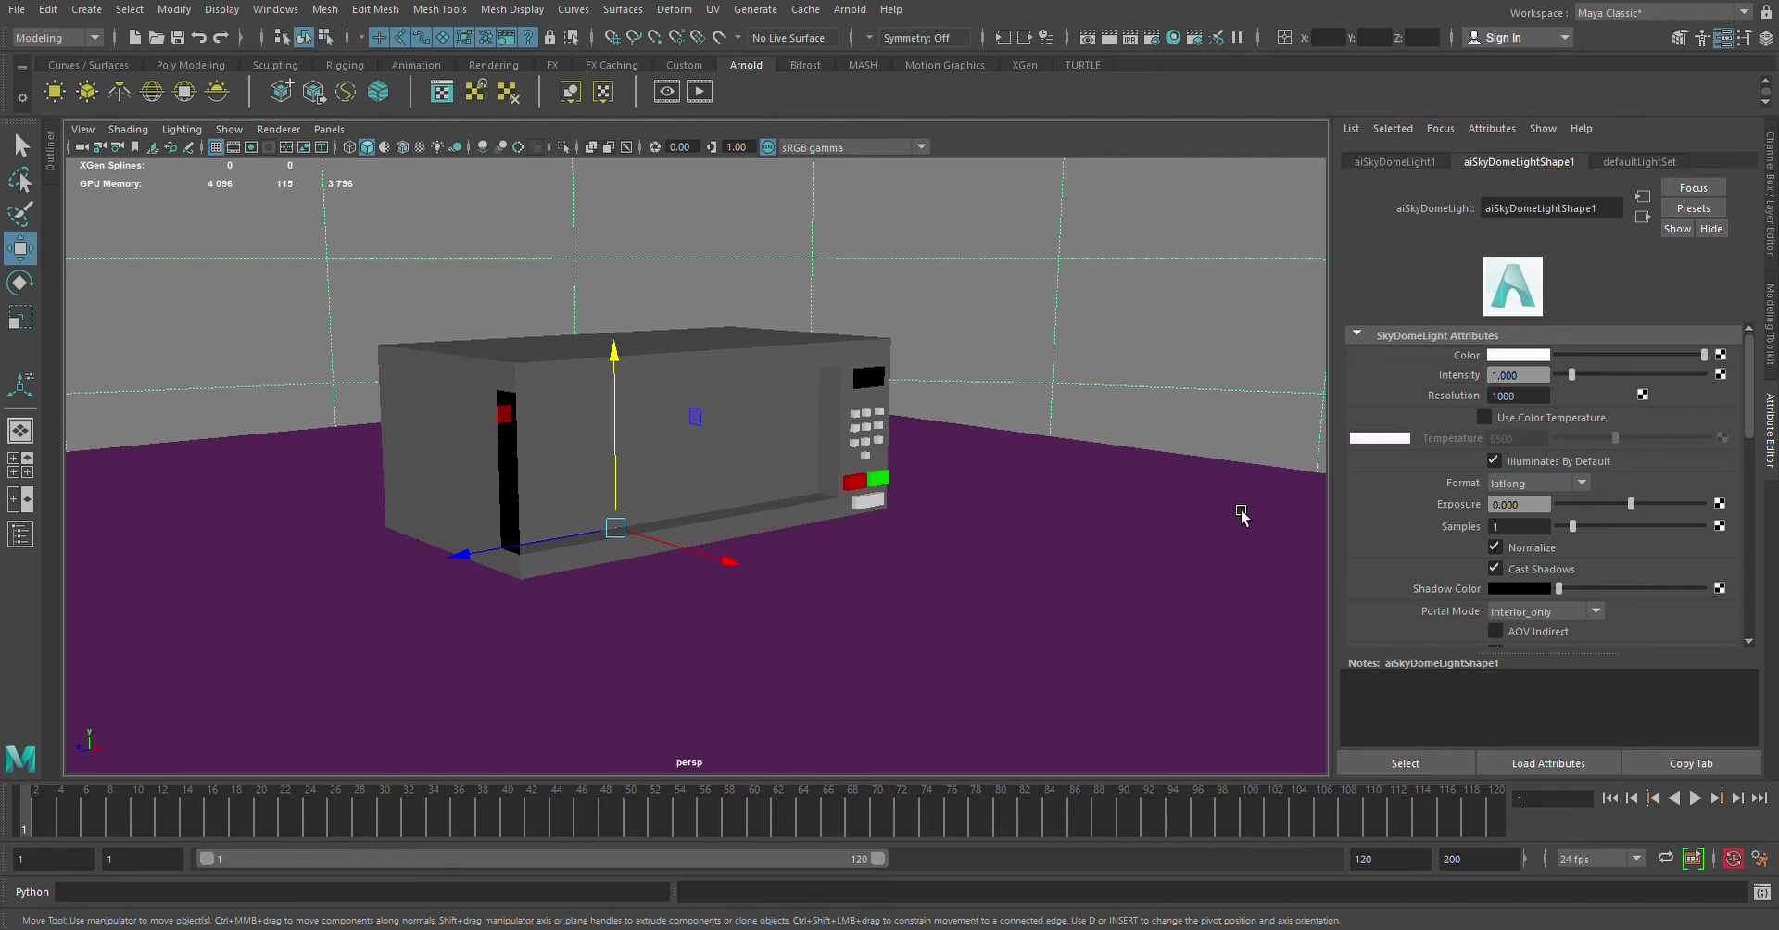
middle_drag(1211, 568, 1425, 580)
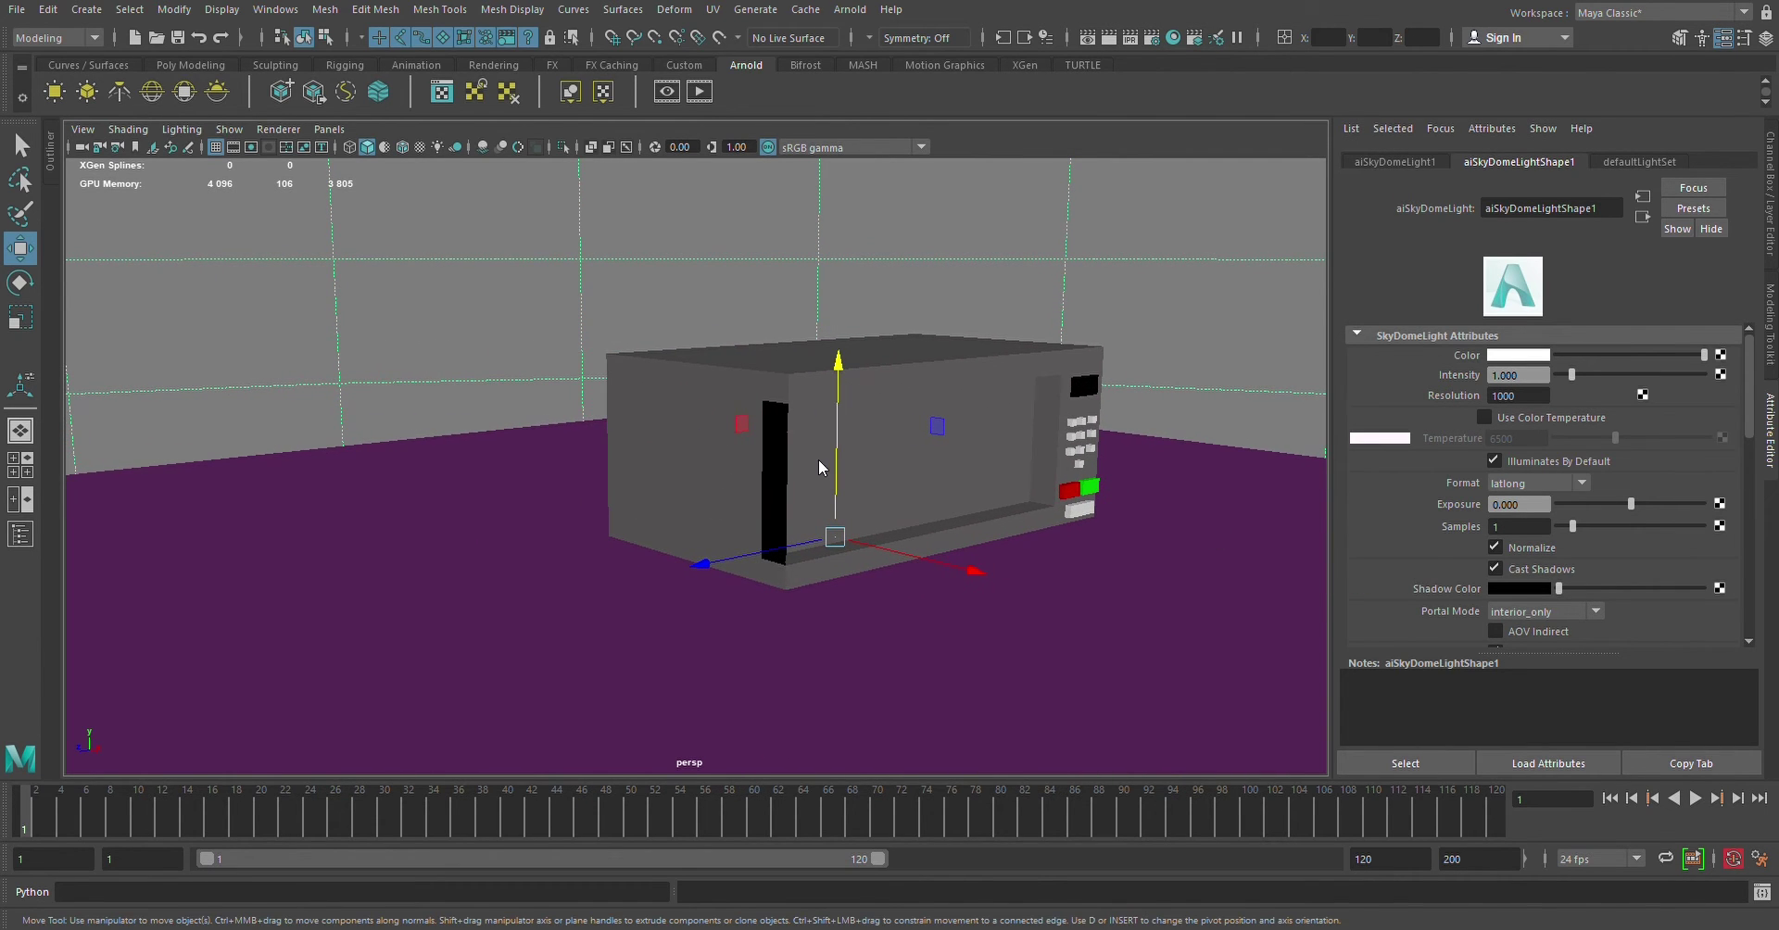
click(830, 468)
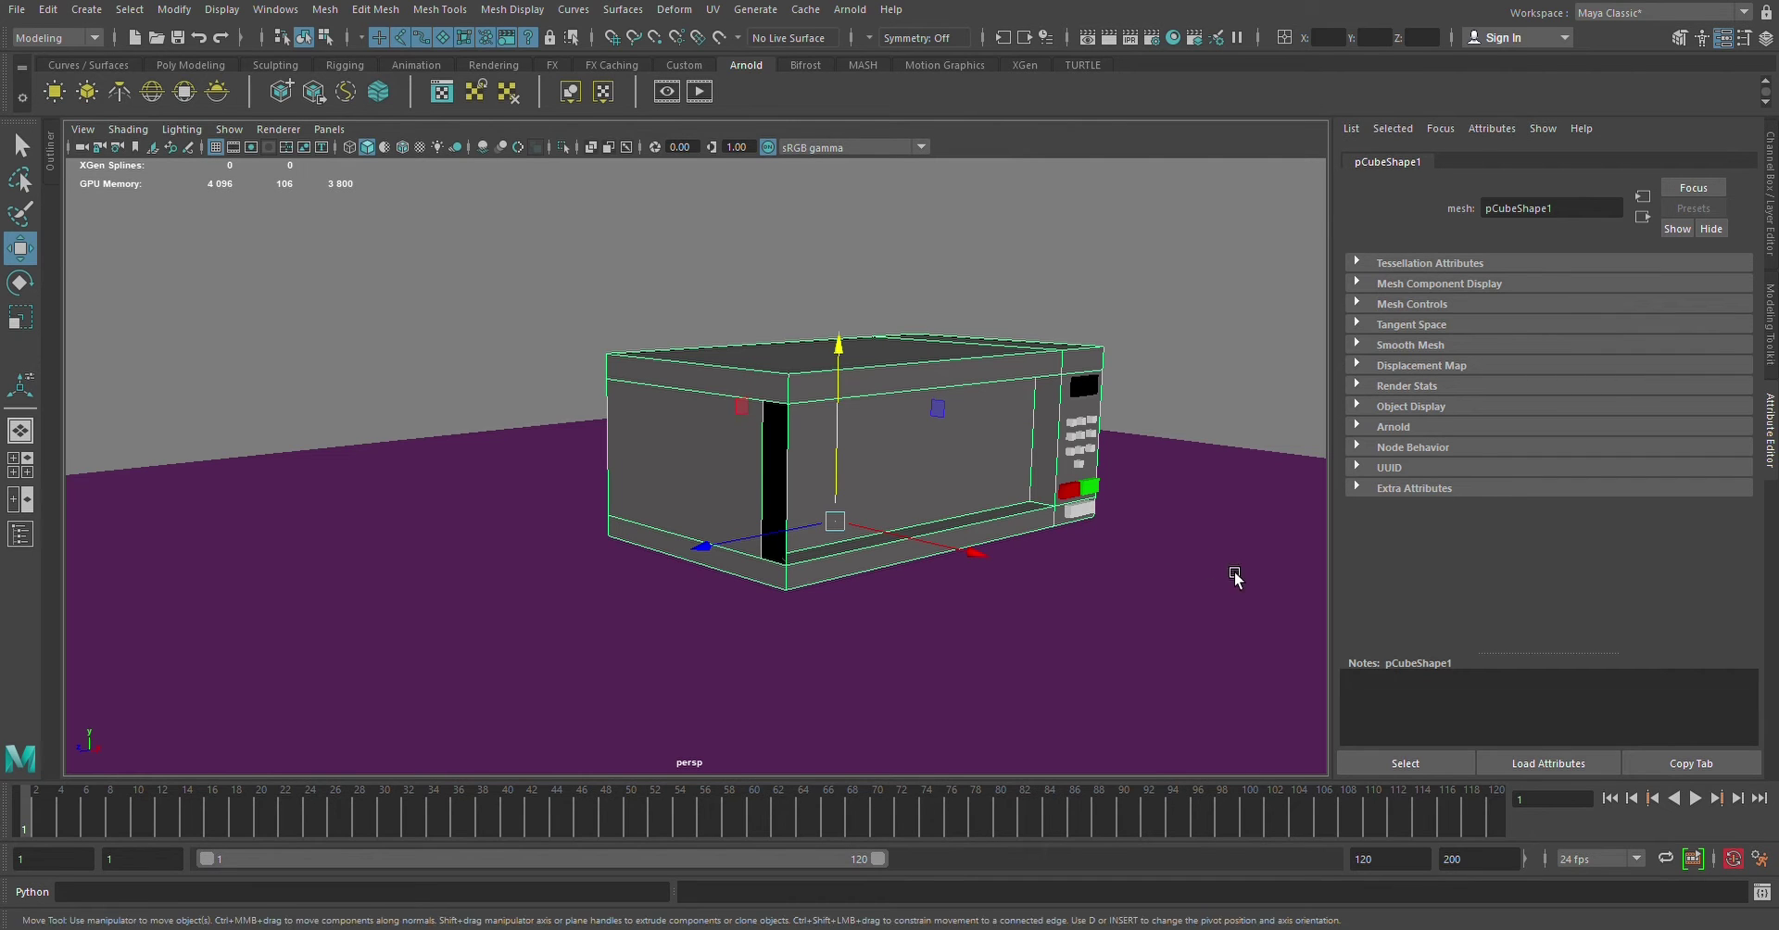
mouse_move(1239, 505)
middle_down()
mouse_move(1231, 526)
mouse_move(1053, 532)
middle_up()
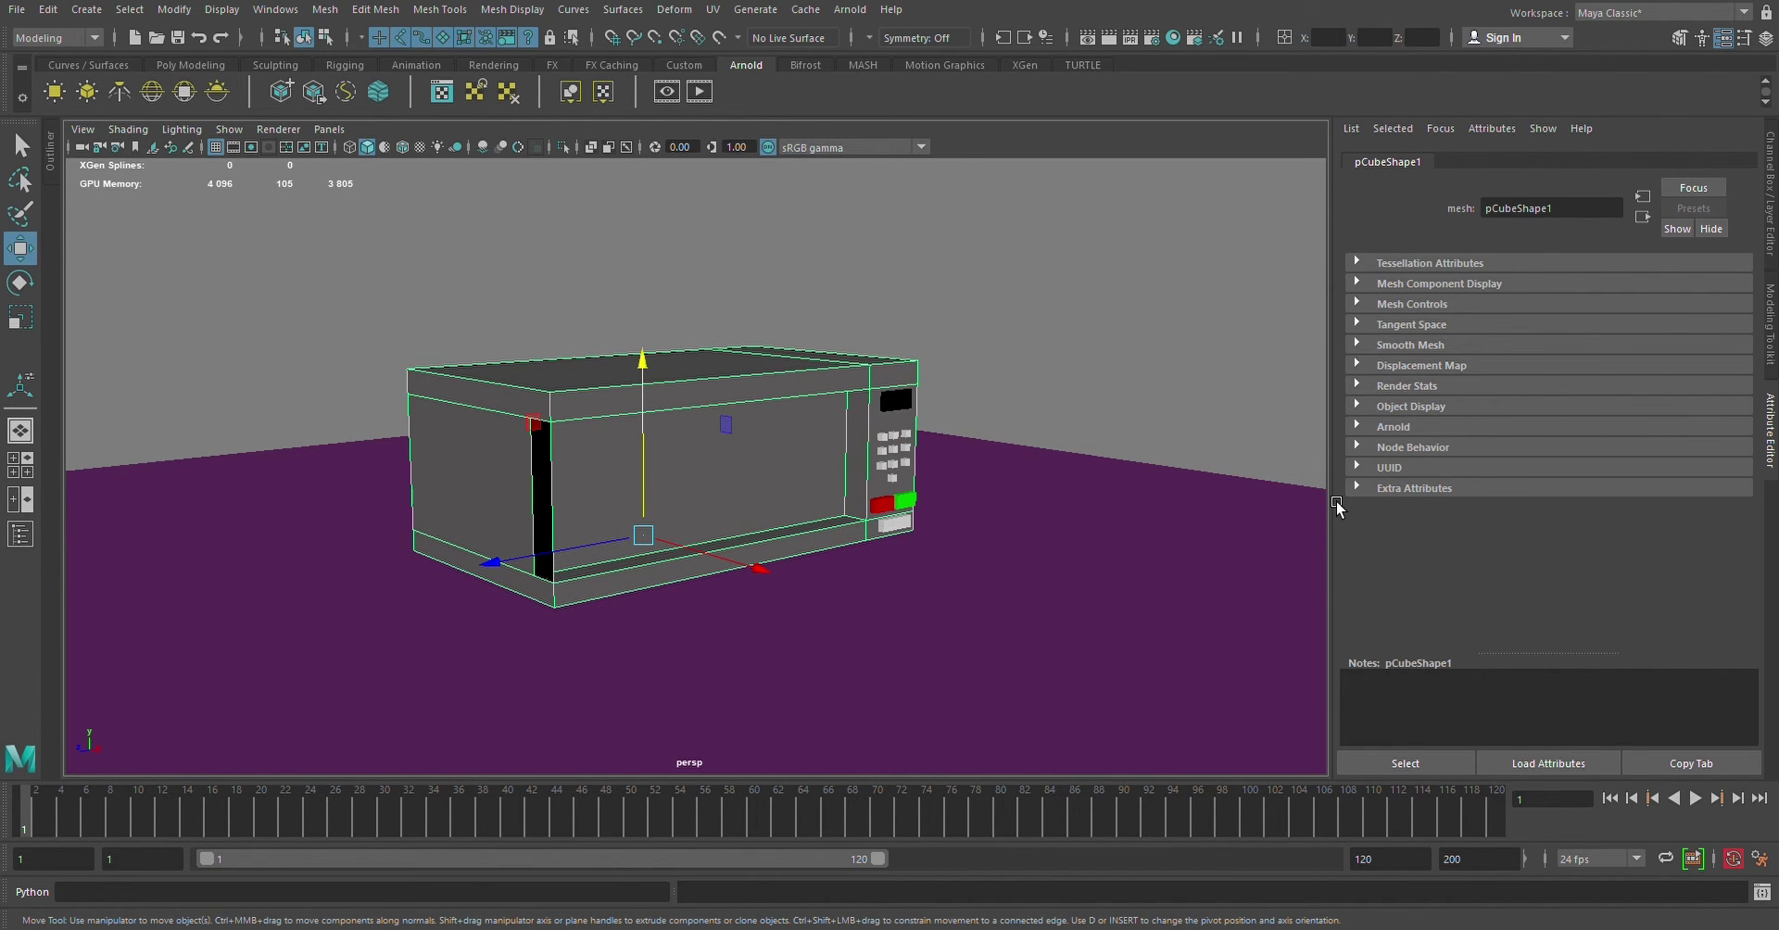
scroll(1259, 588, up, 2)
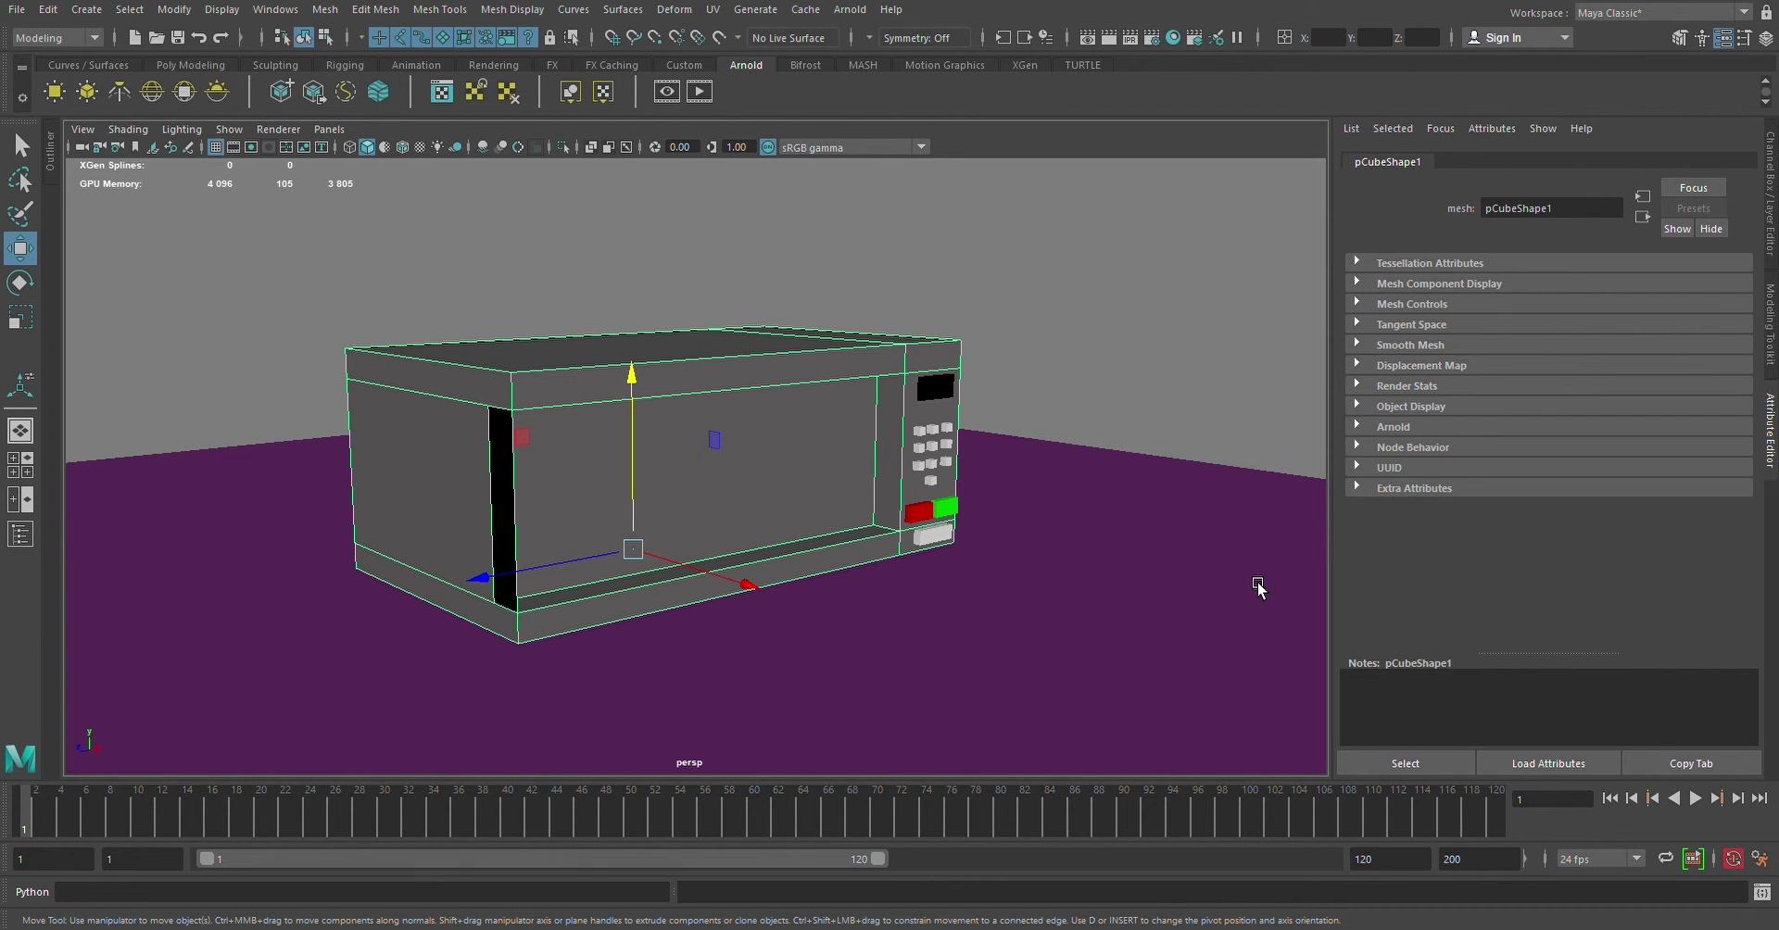
scroll(1258, 588, up, 1)
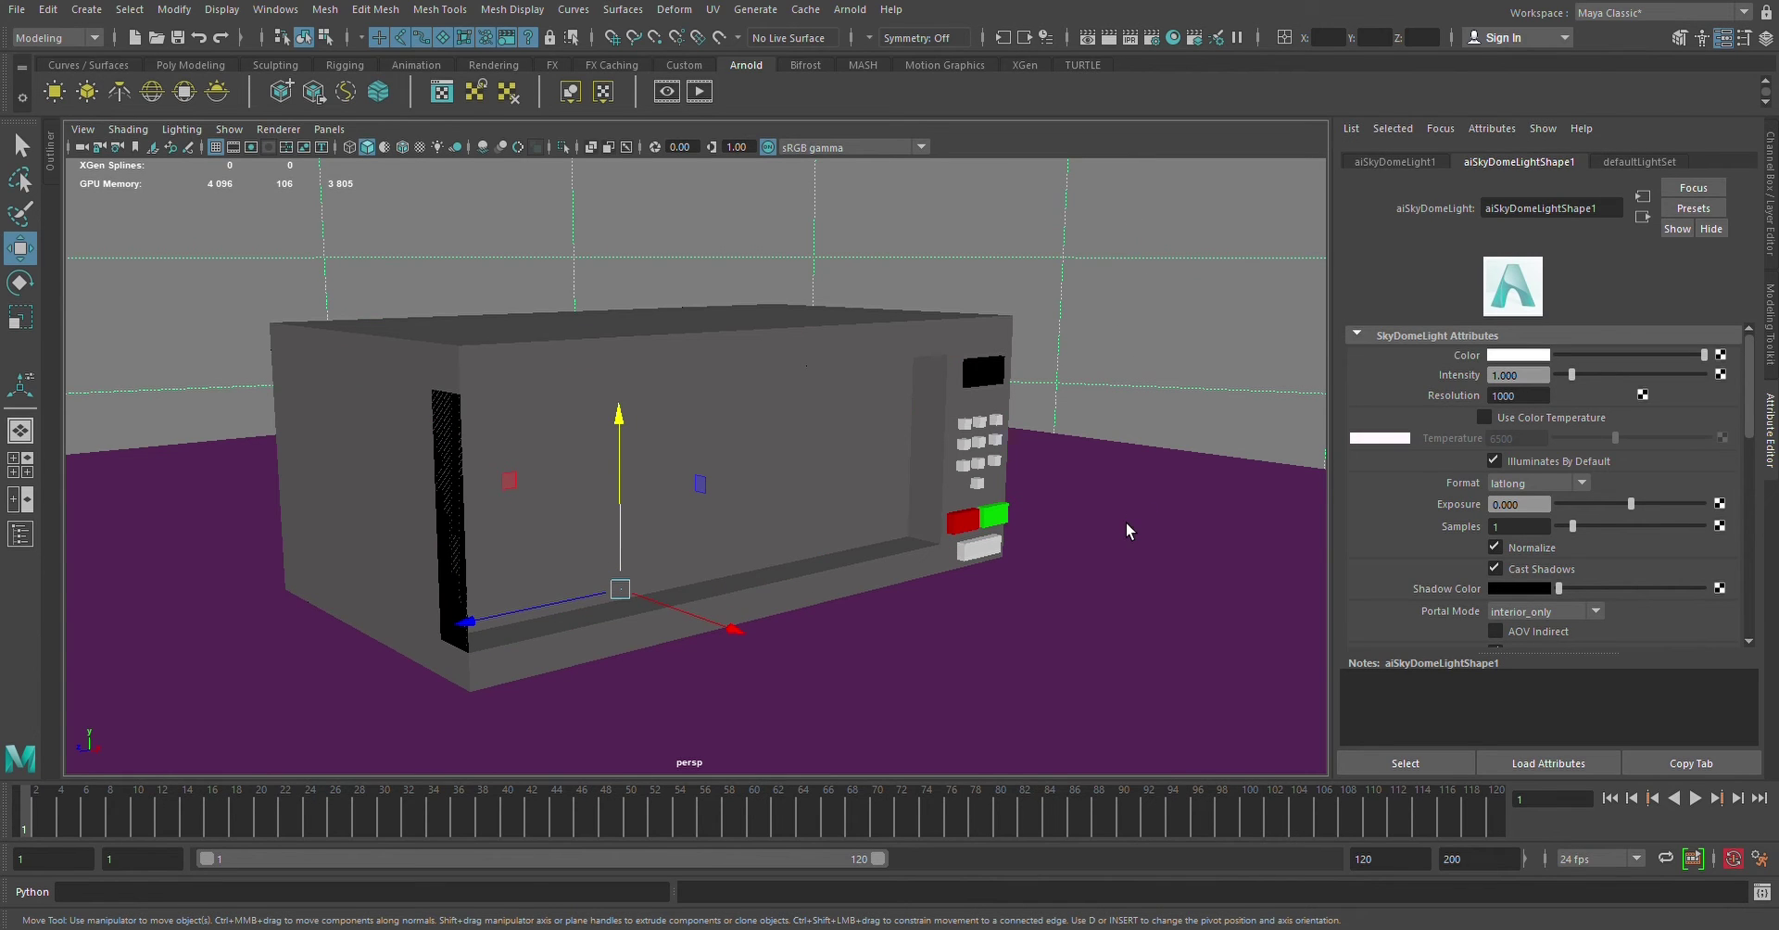
key(q)
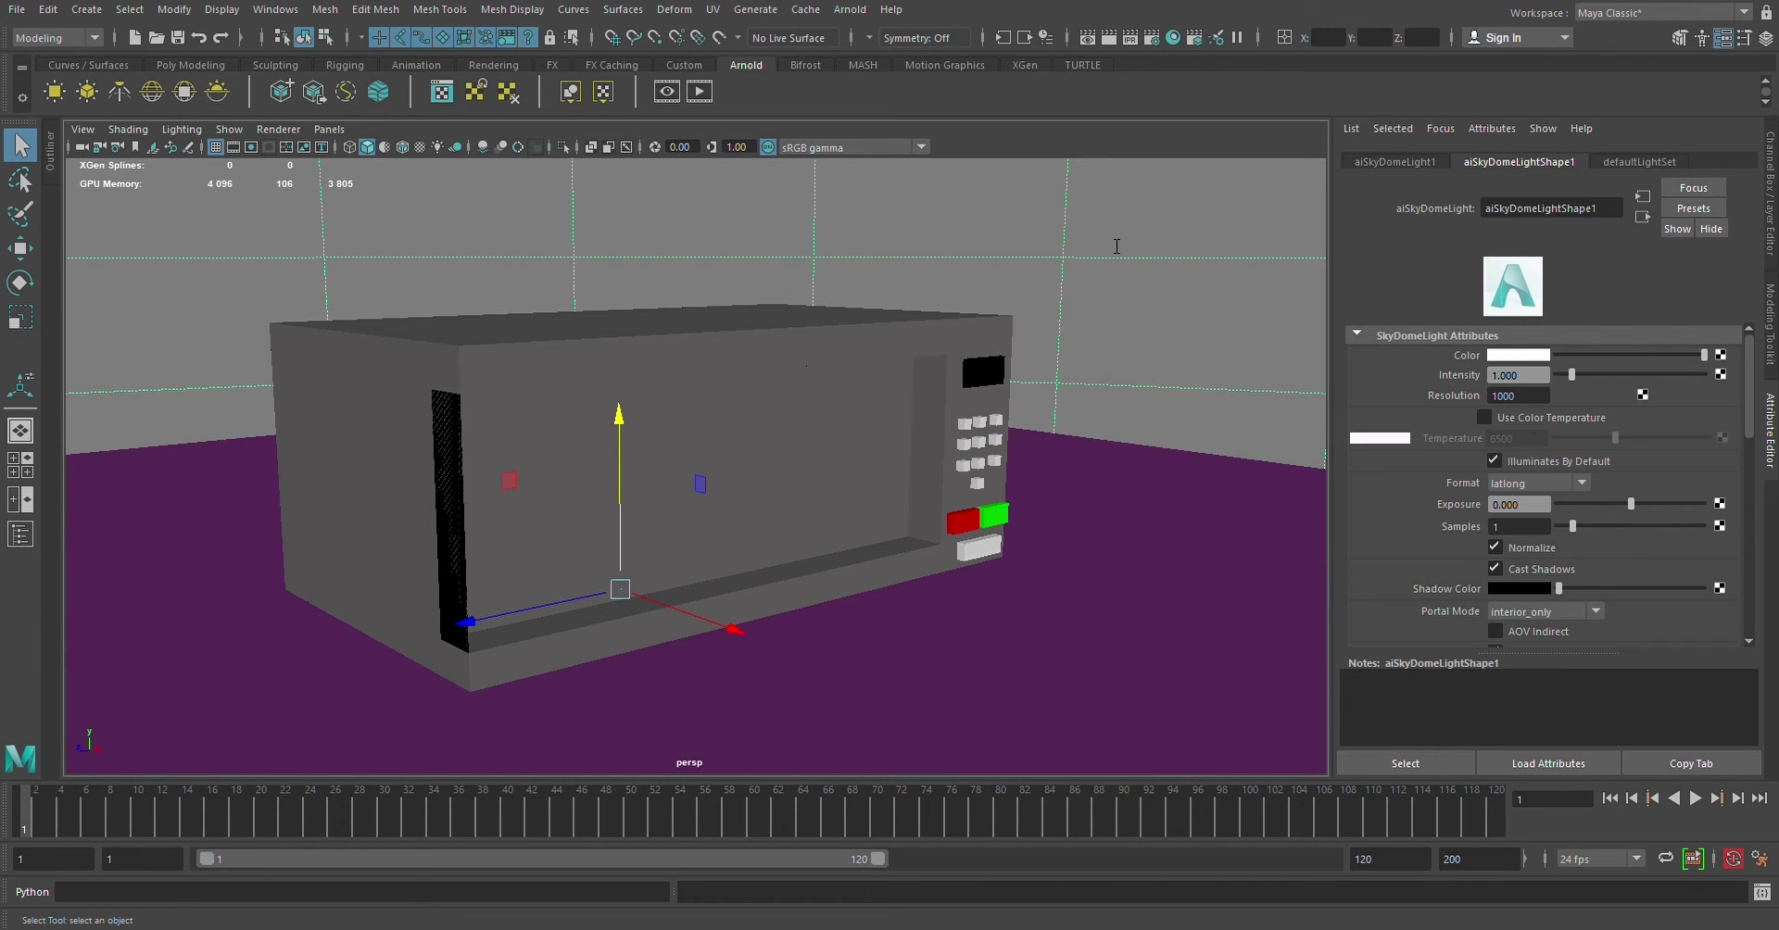
key(w)
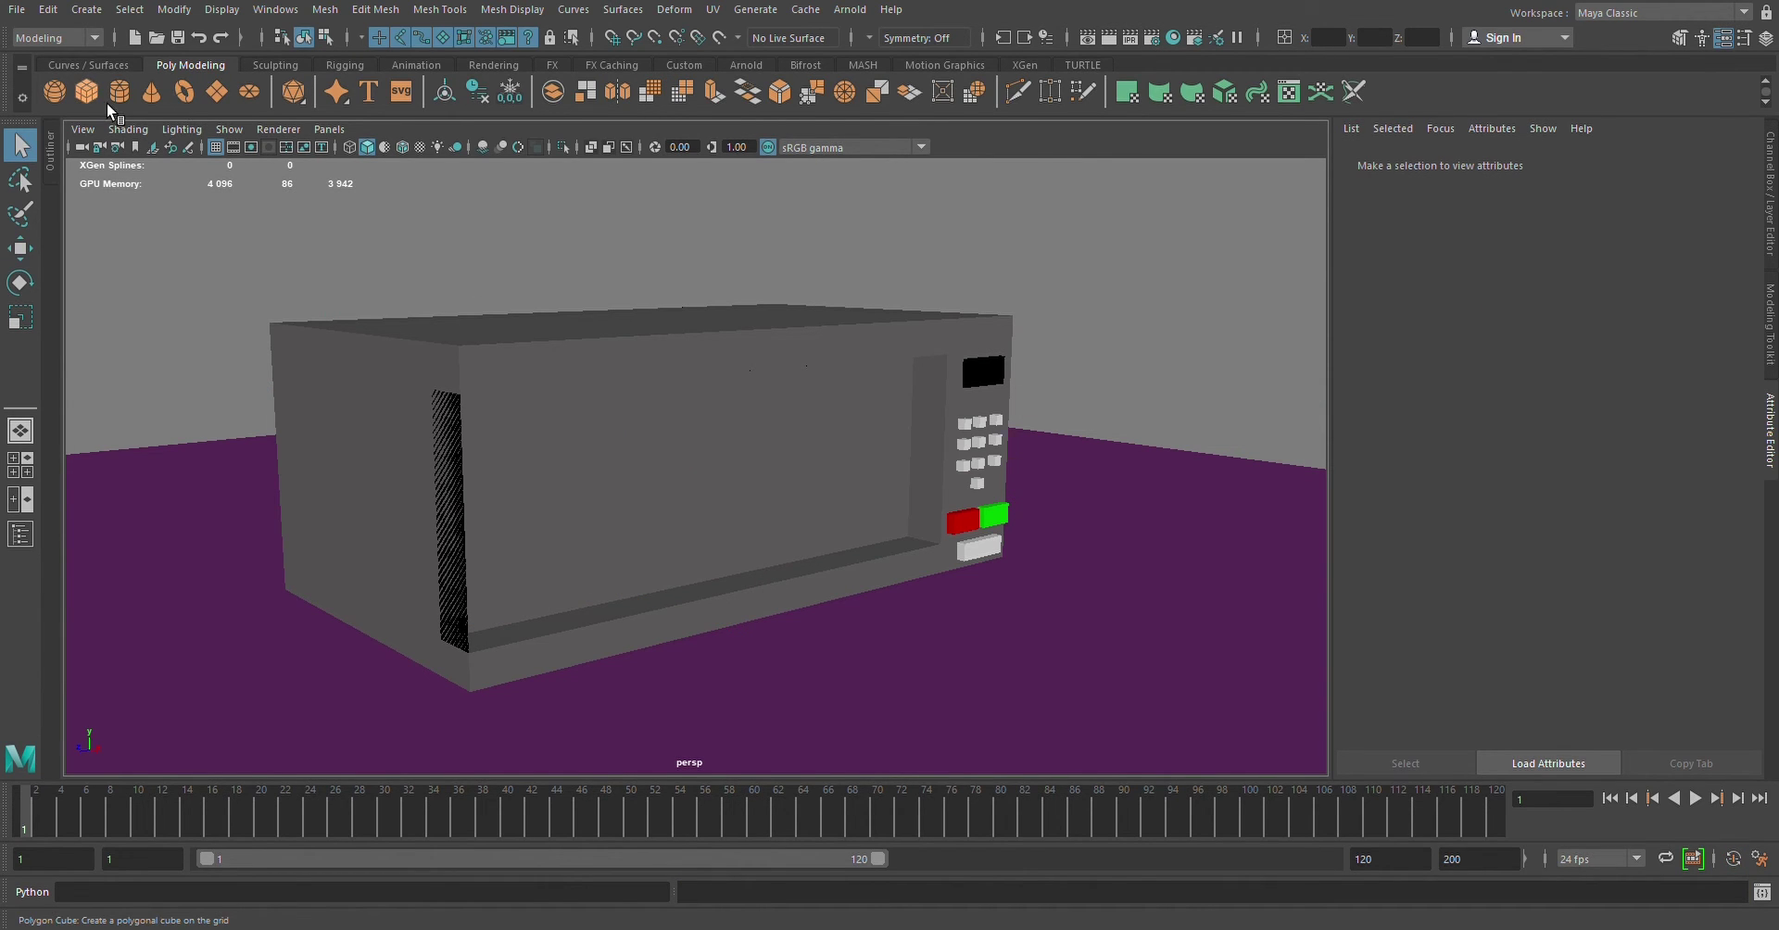
Add a new cube, shrink it and move it to the microwave's front-left corner
click(965, 647)
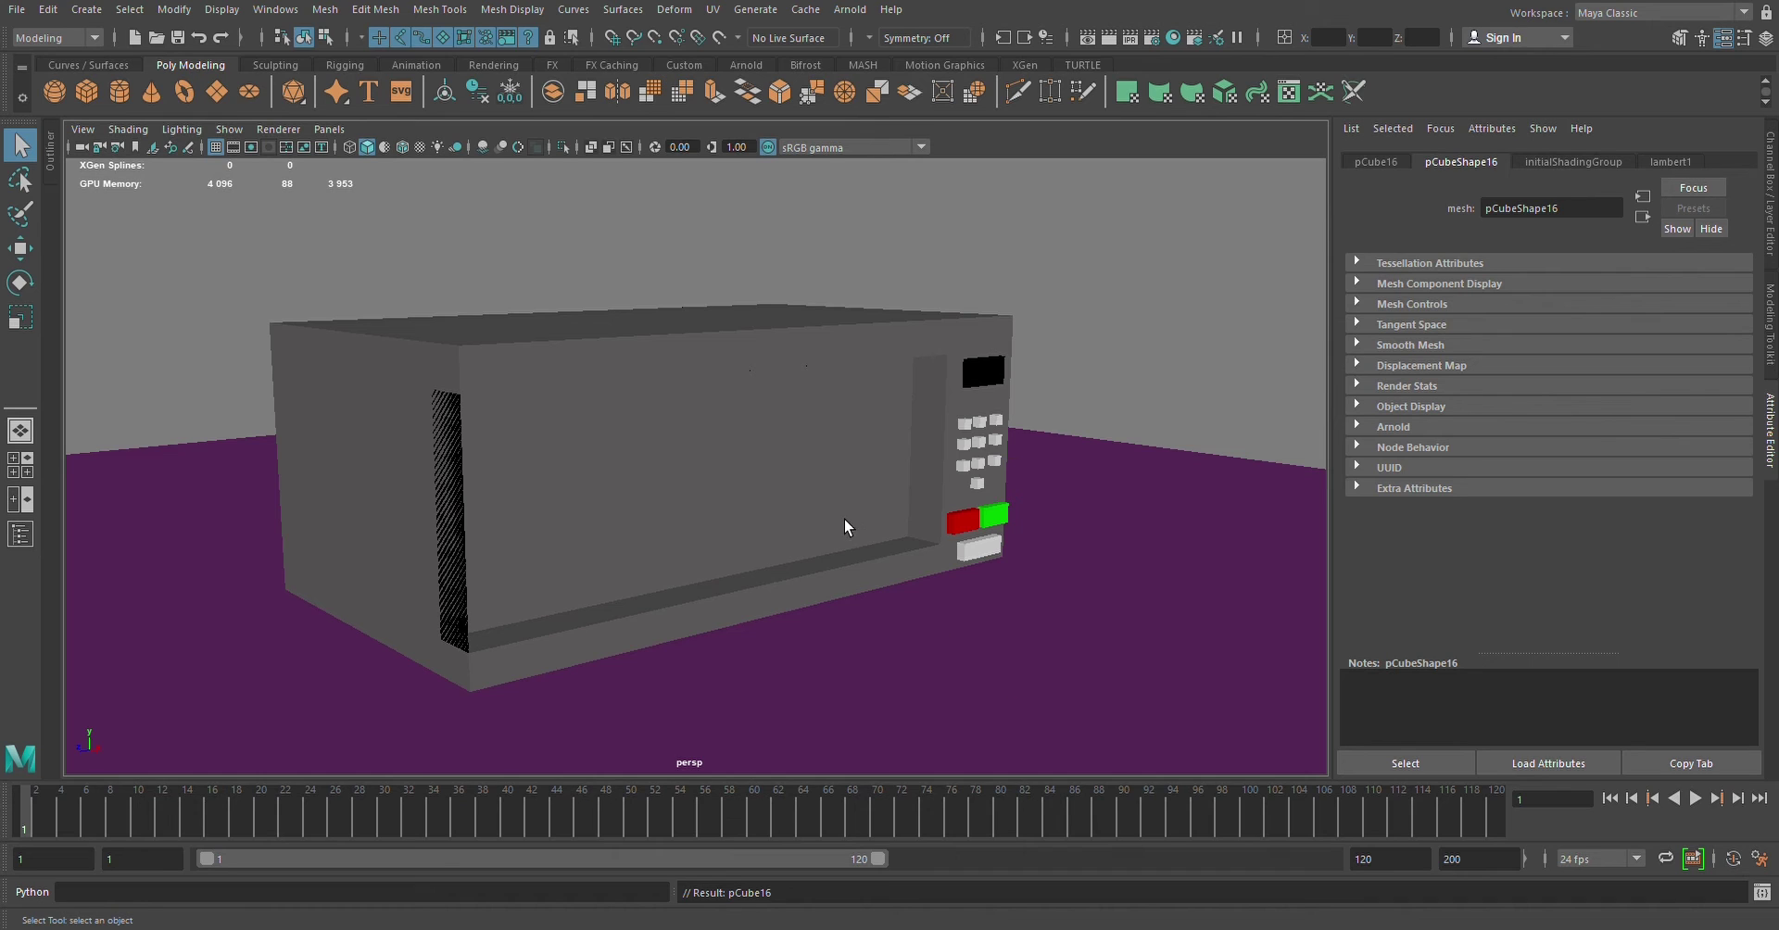
key(w)
mouse_move(732, 630)
mouse_down()
mouse_move(927, 765)
mouse_move(882, 757)
mouse_up()
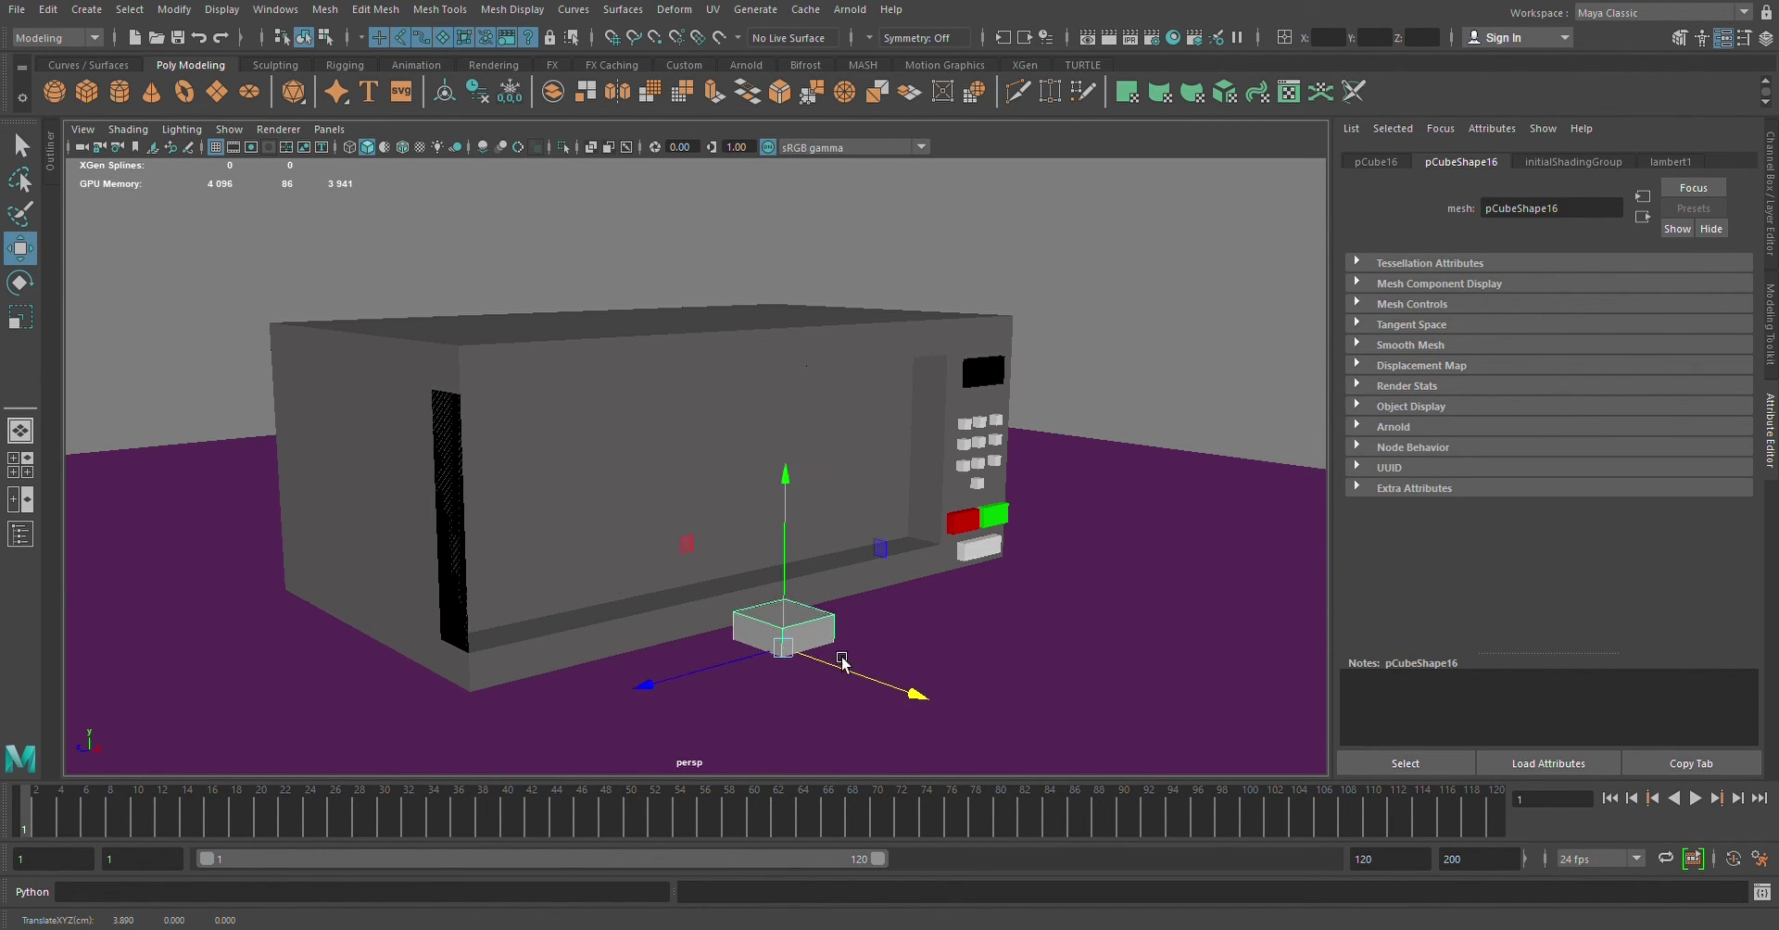
mouse_move(808, 600)
mouse_down()
mouse_move(792, 520)
mouse_move(783, 591)
mouse_move(747, 623)
mouse_up()
key(r)
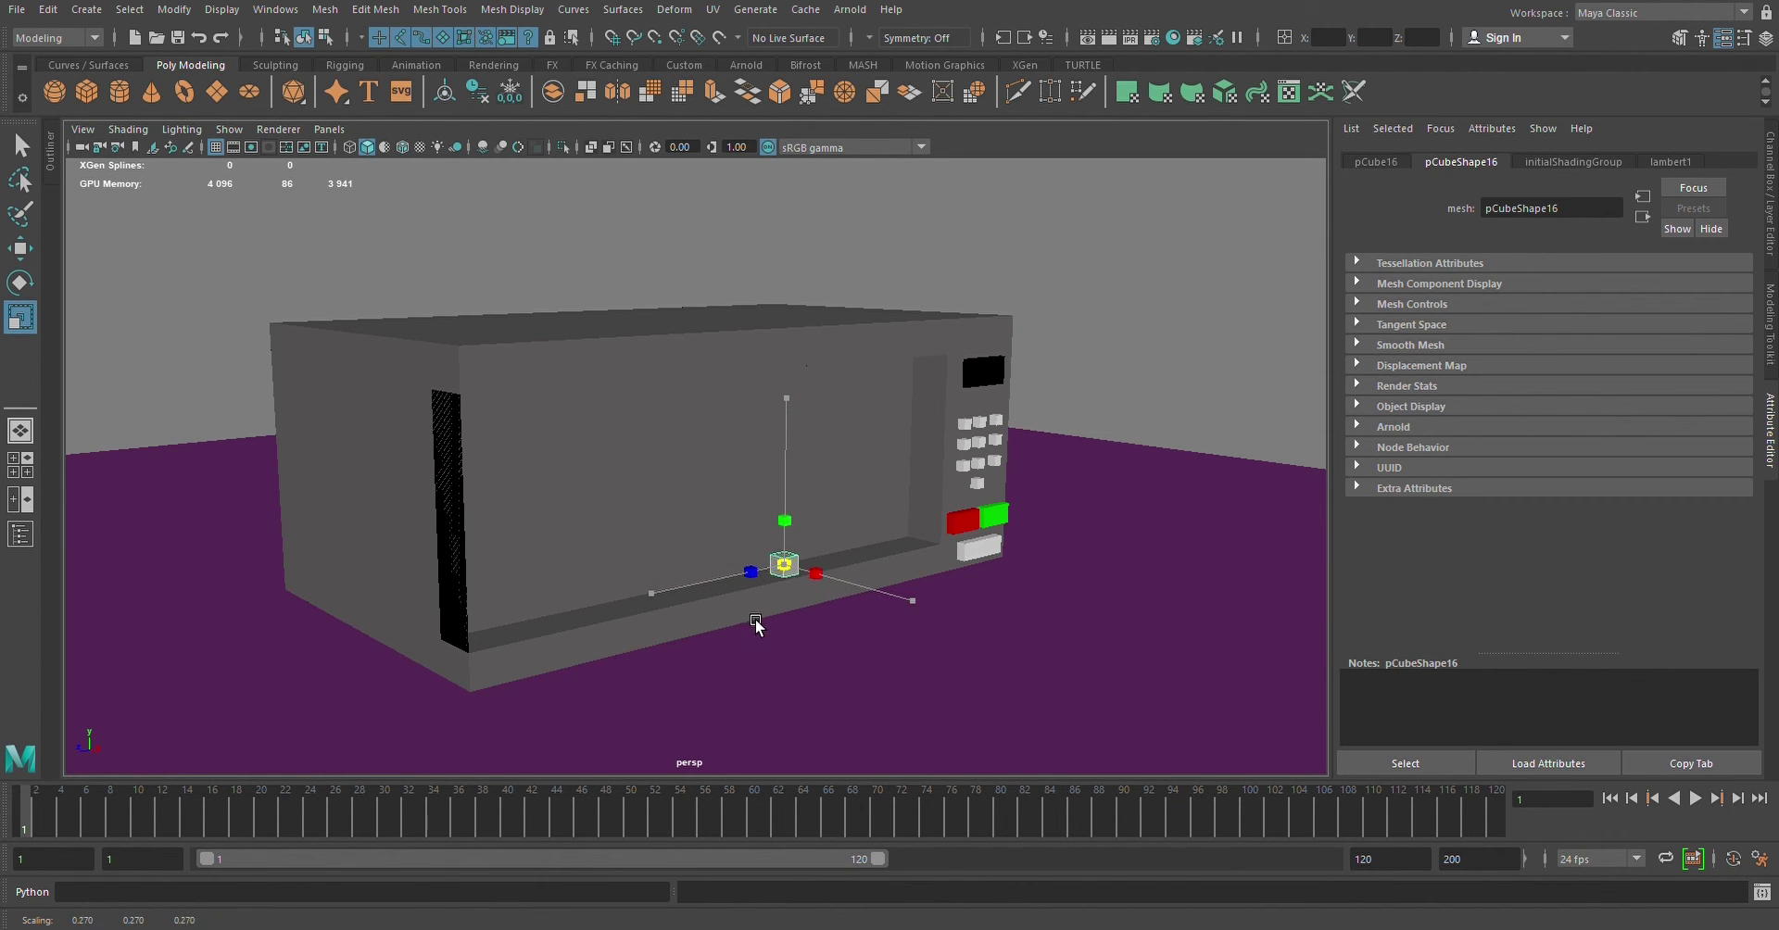
key(w)
drag(792, 572, 439, 646)
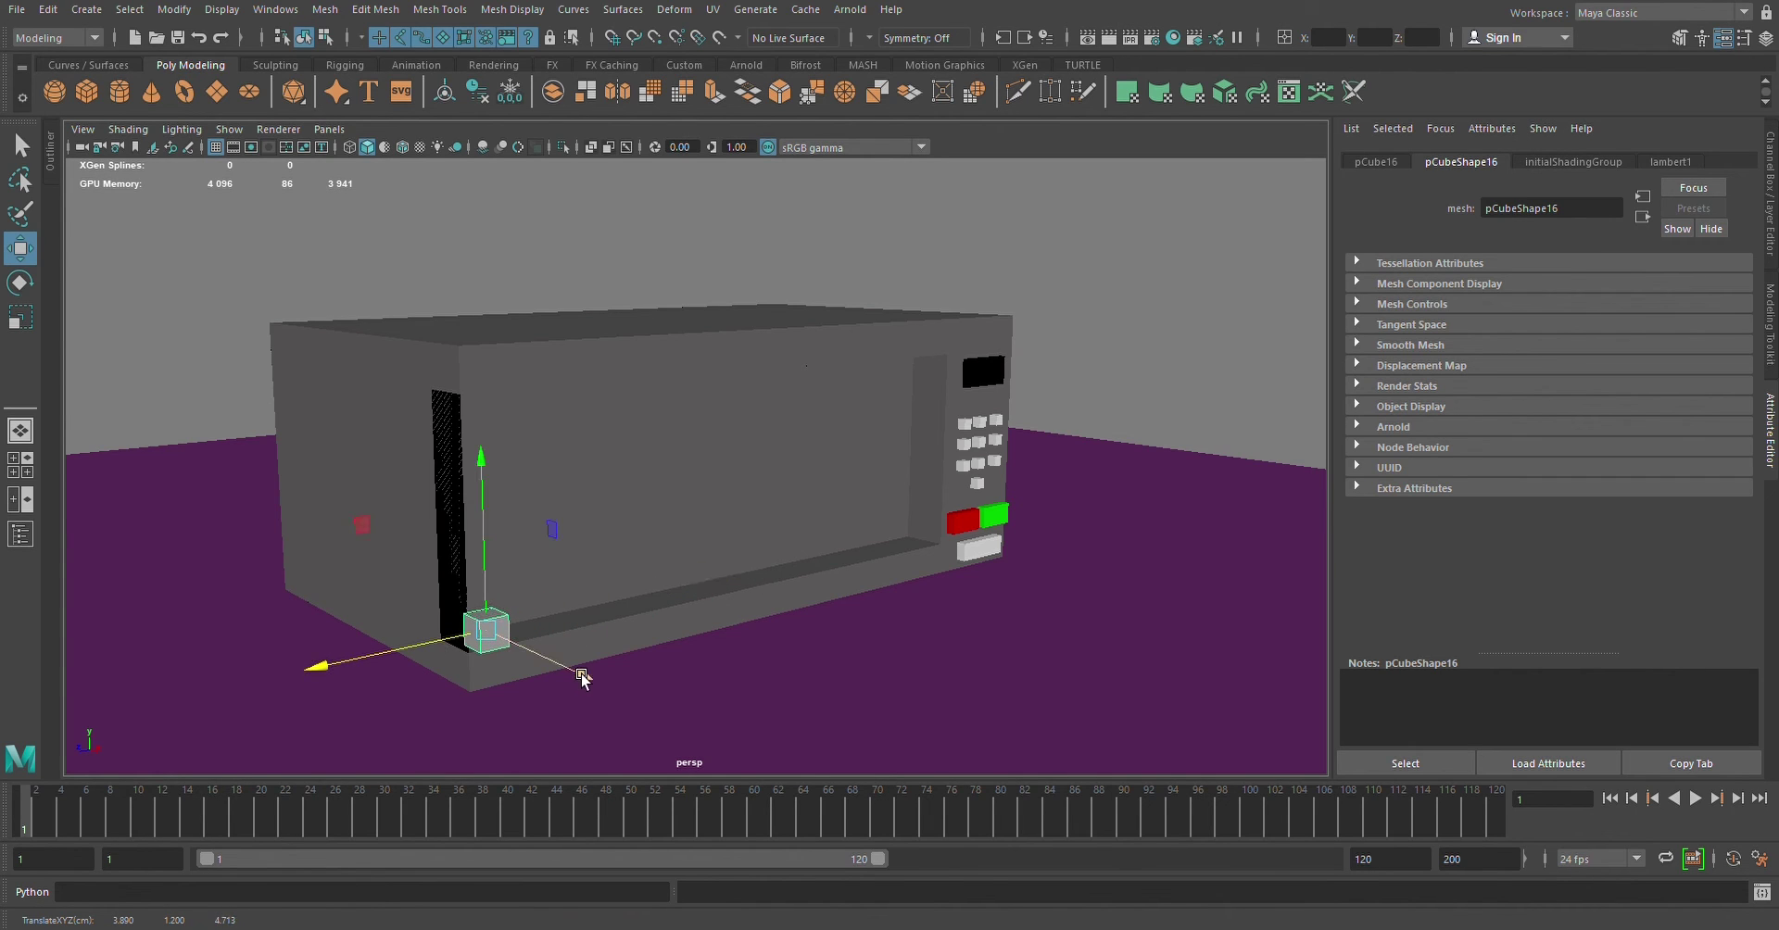
middle_drag(576, 675, 576, 676)
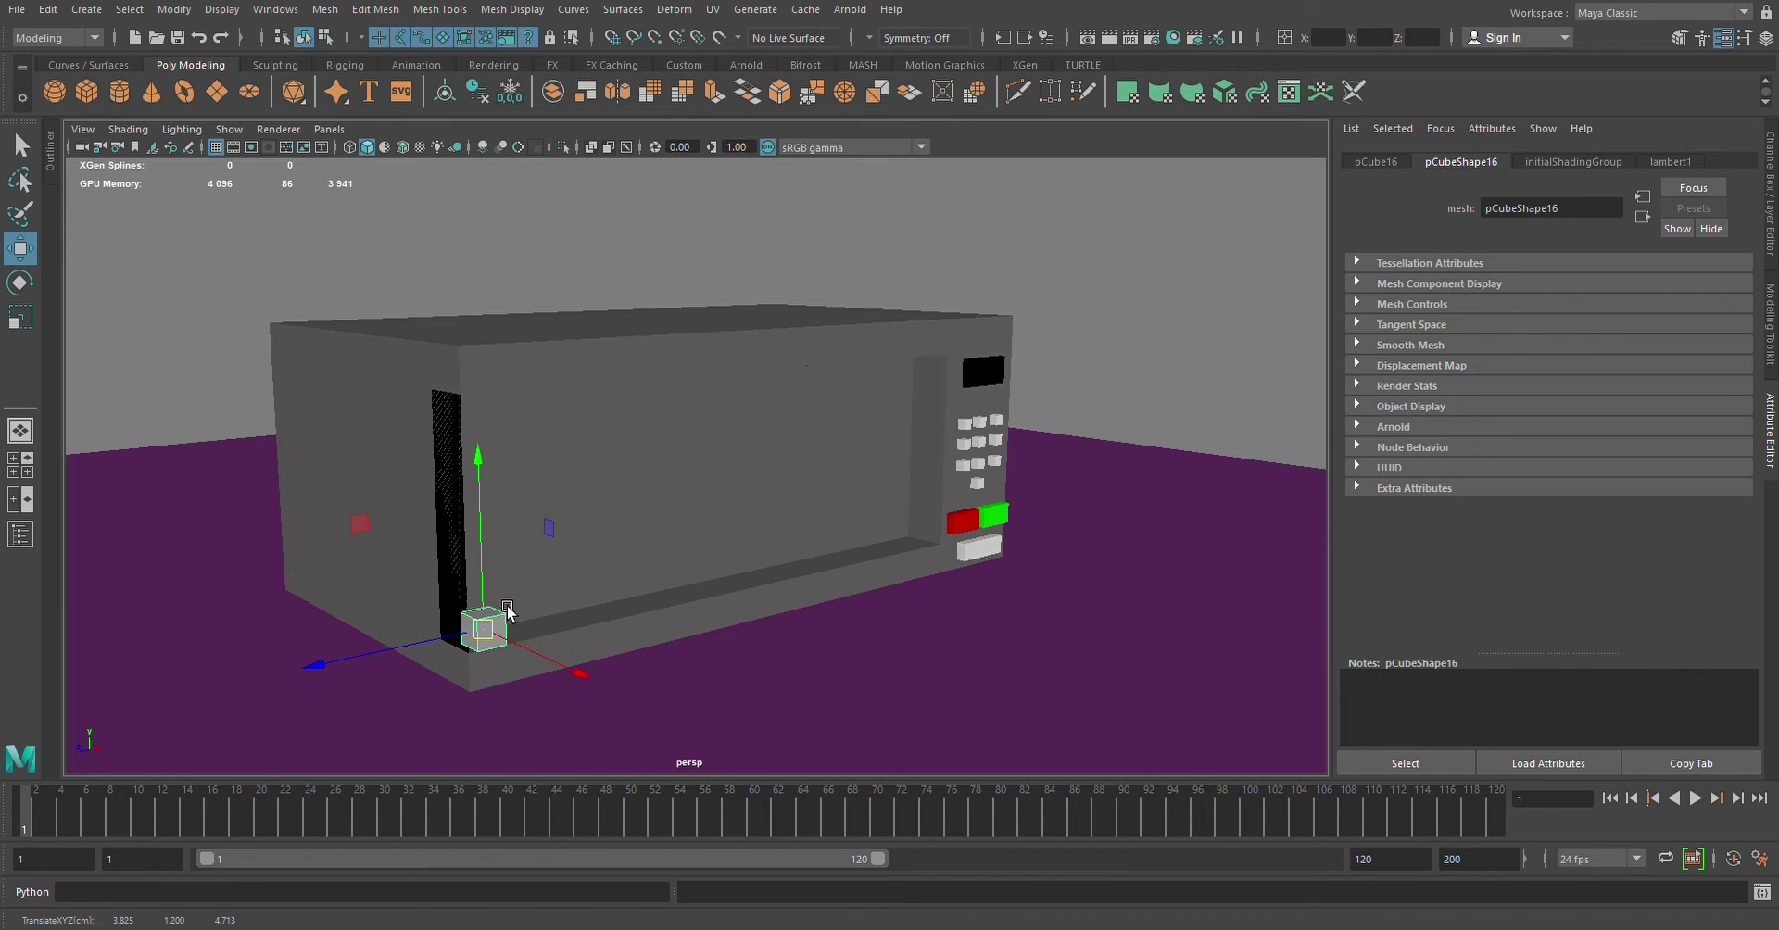
Stretch the cube into a tall thin post and set it against the door's left edge
key(e)
key(r)
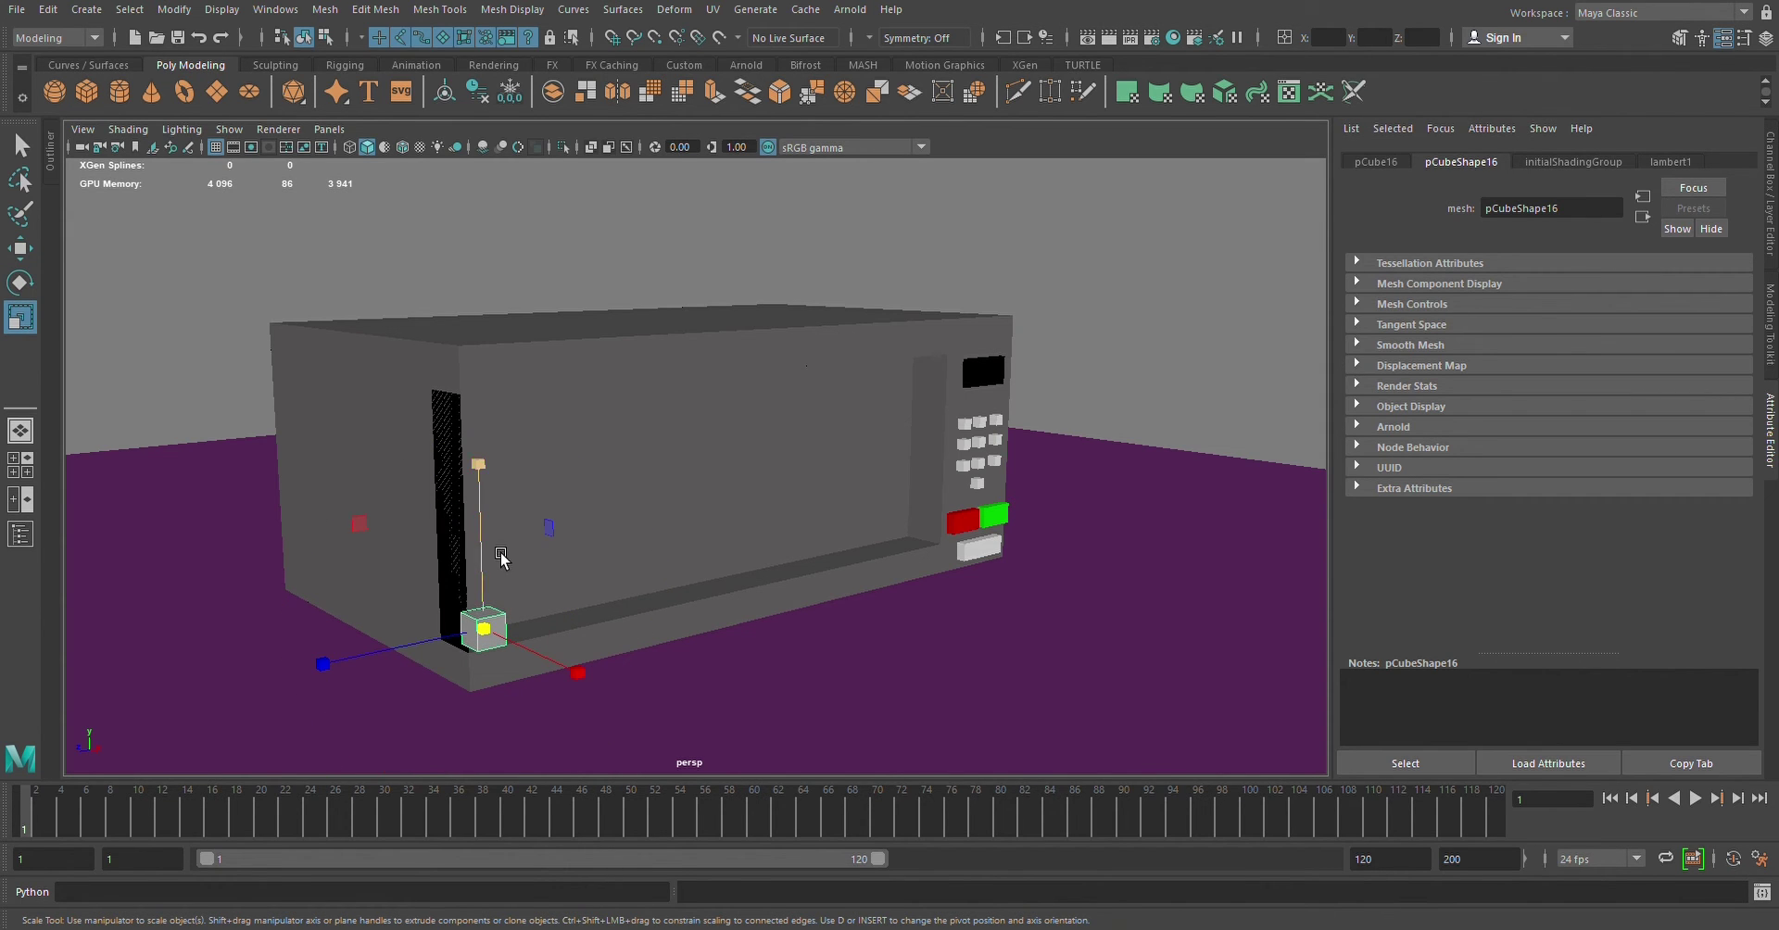
middle_drag(501, 556, 481, 110)
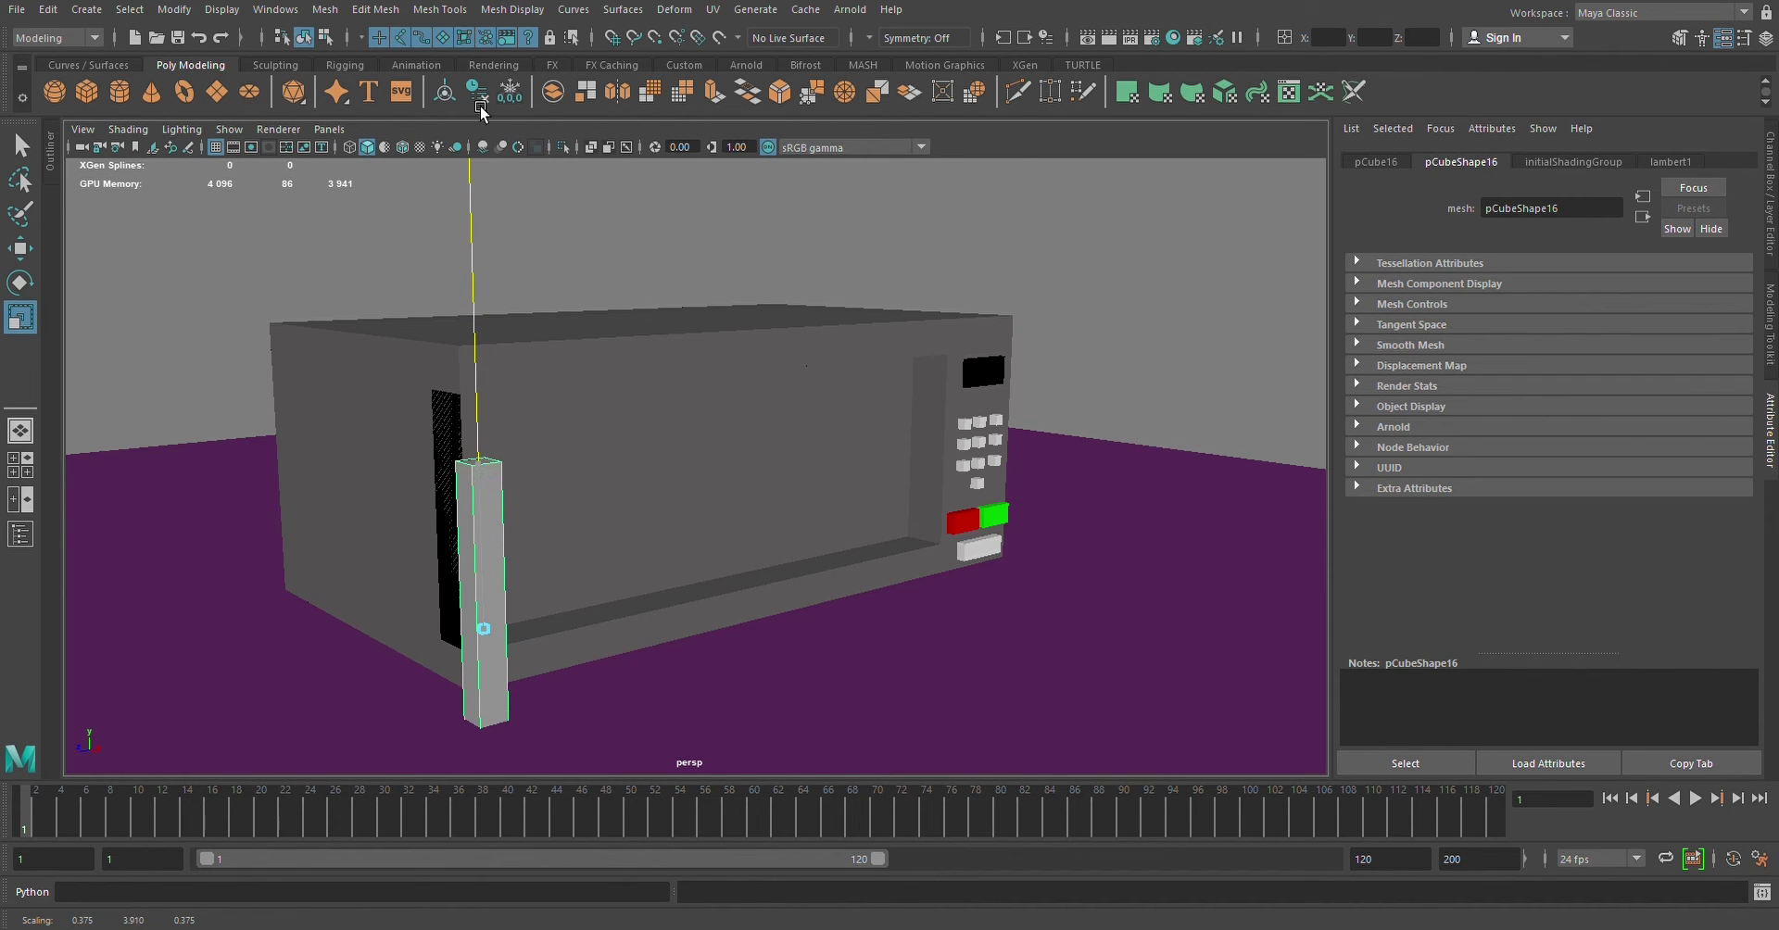
key(w)
drag(487, 547, 485, 411)
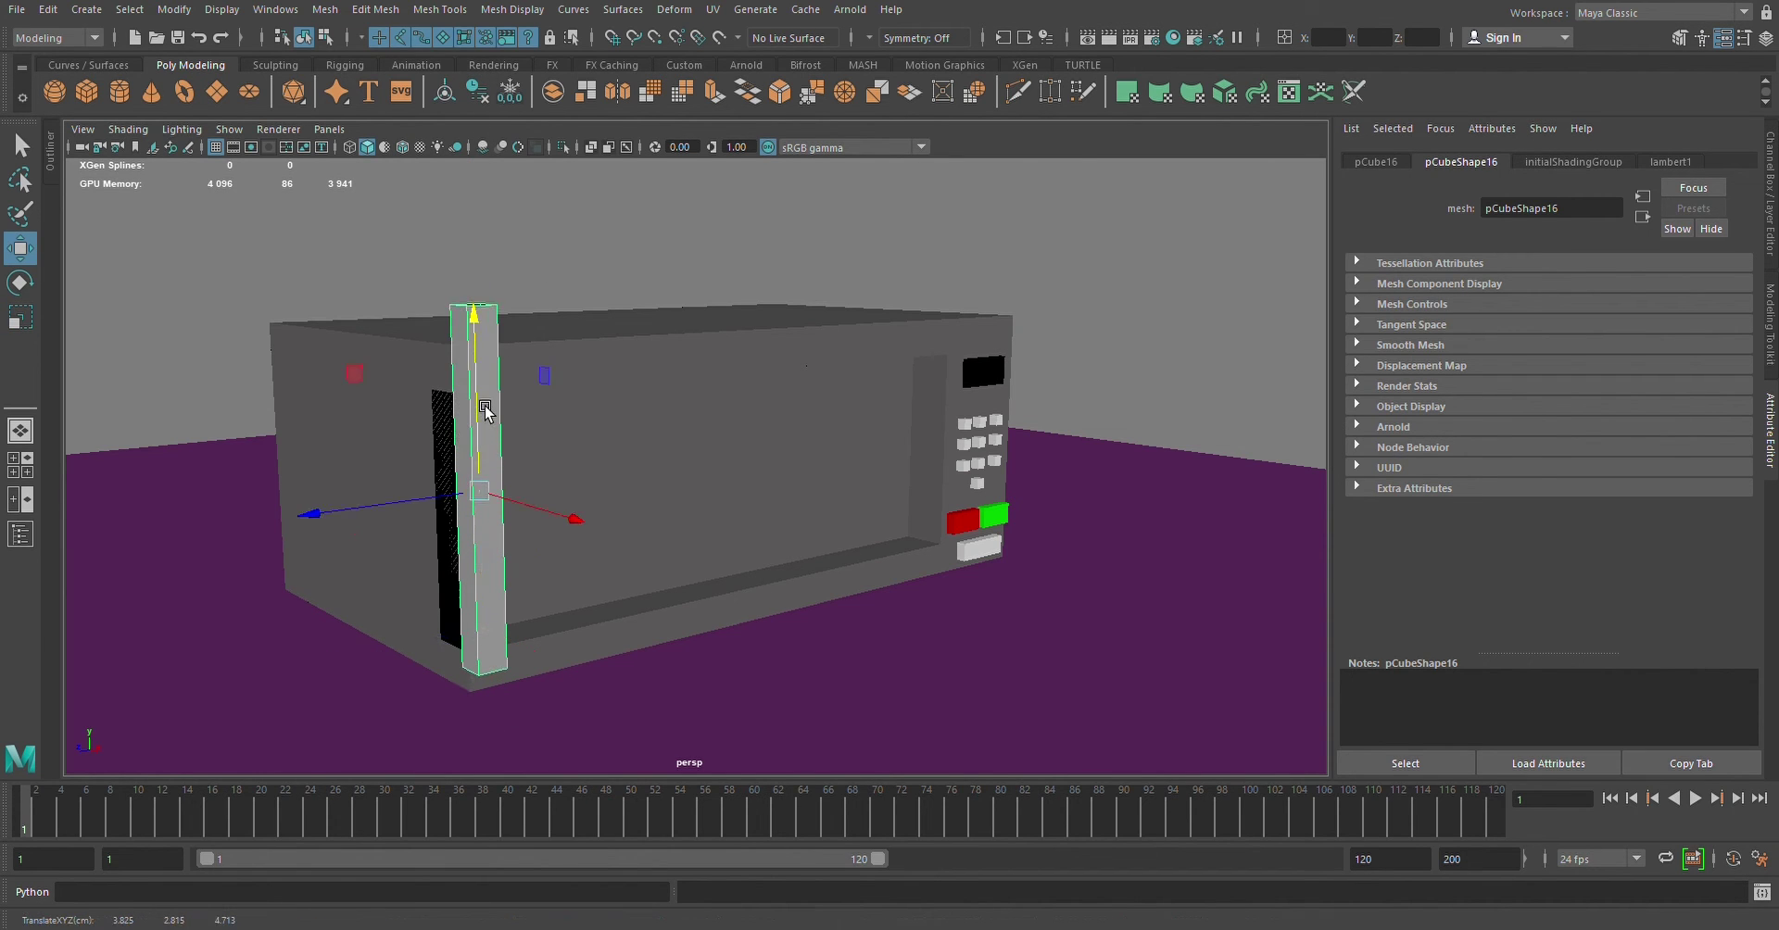
key(ctrl+z)
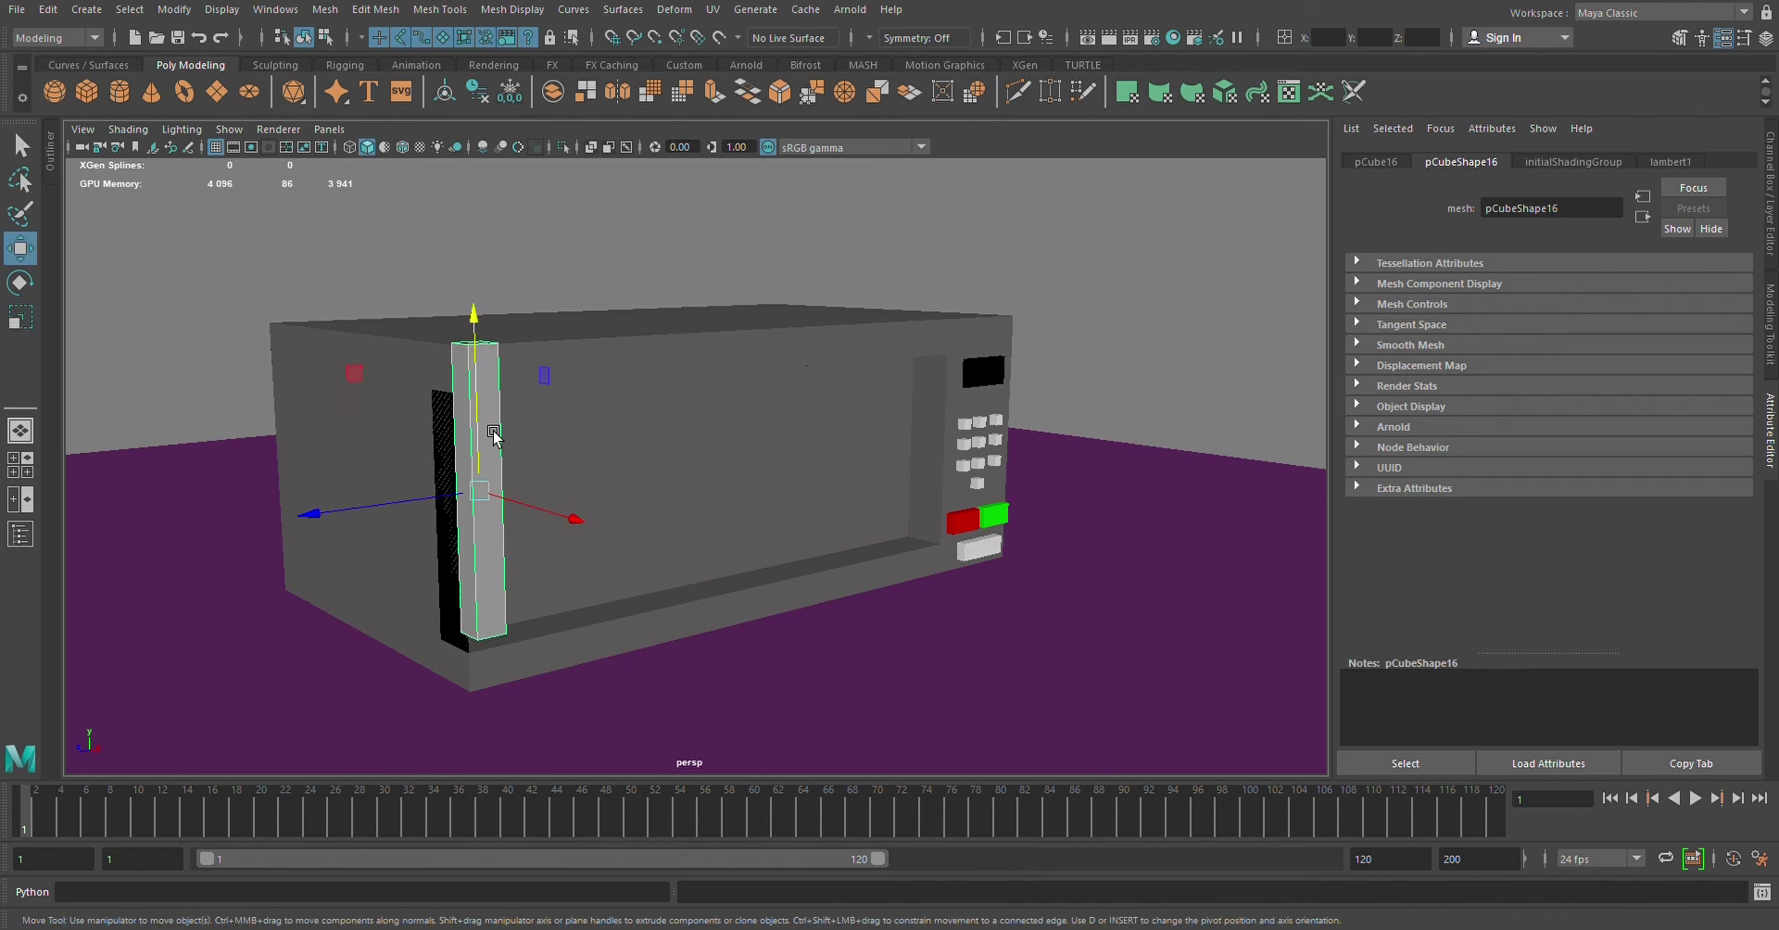
mouse_move(656, 604)
alt+mouse_down()
mouse_move(675, 683)
mouse_move(264, 741)
alt+mouse_up()
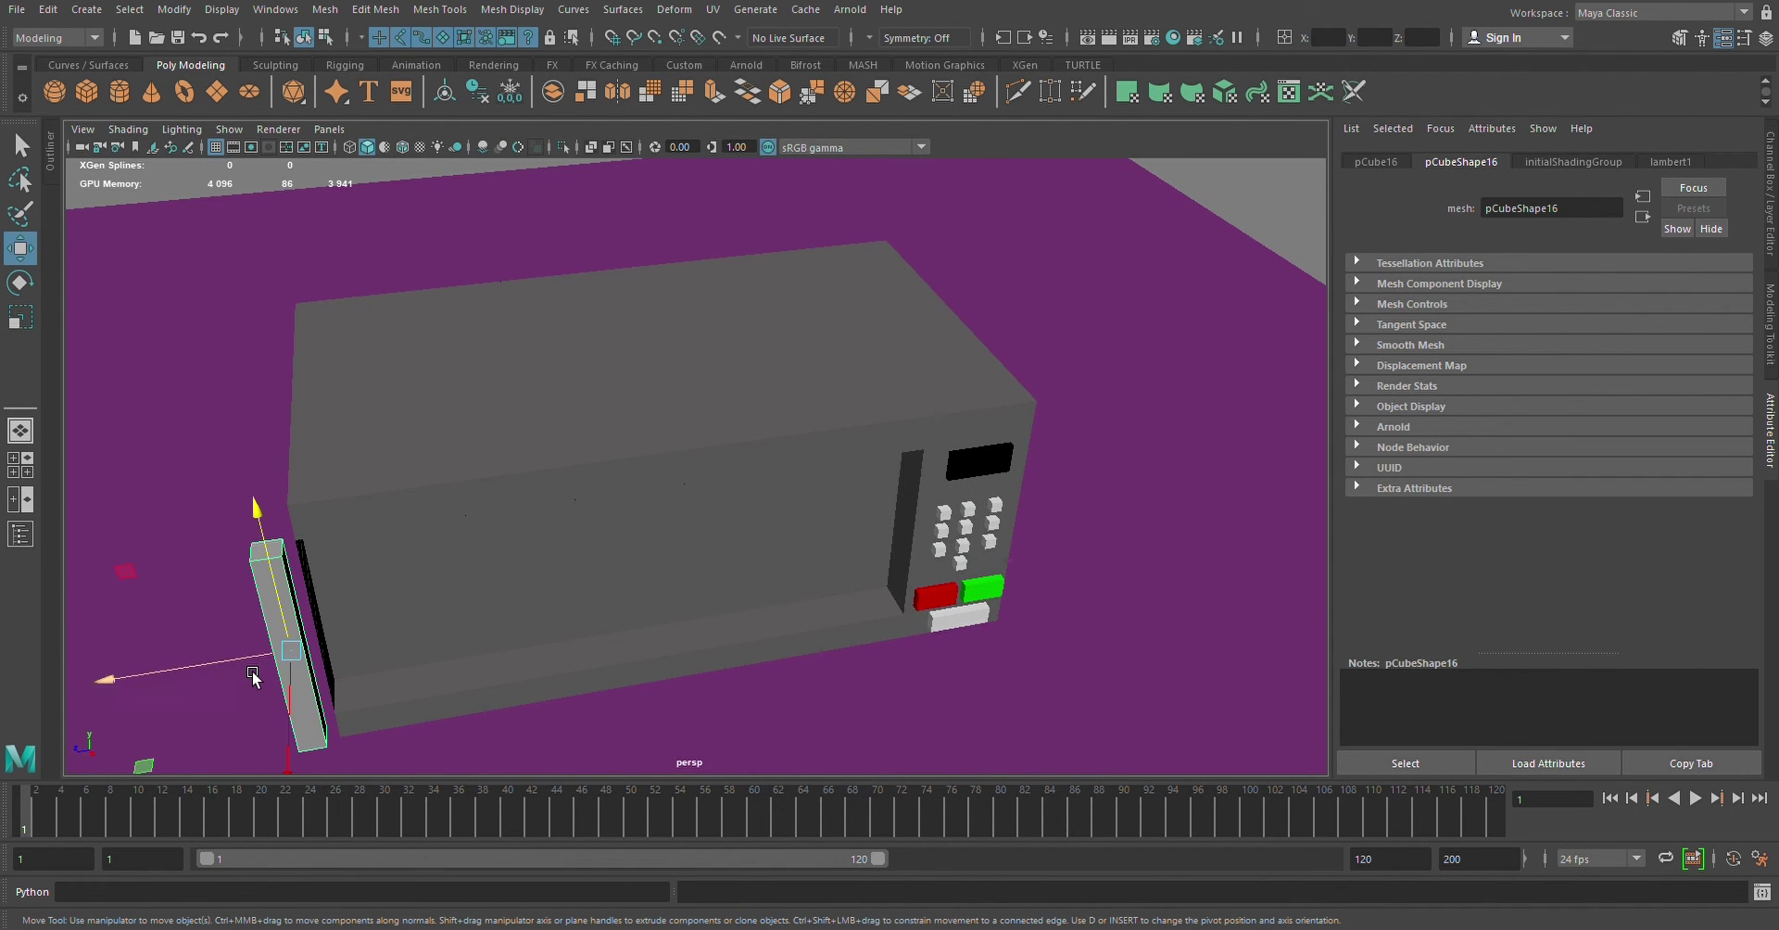
drag(256, 681, 297, 667)
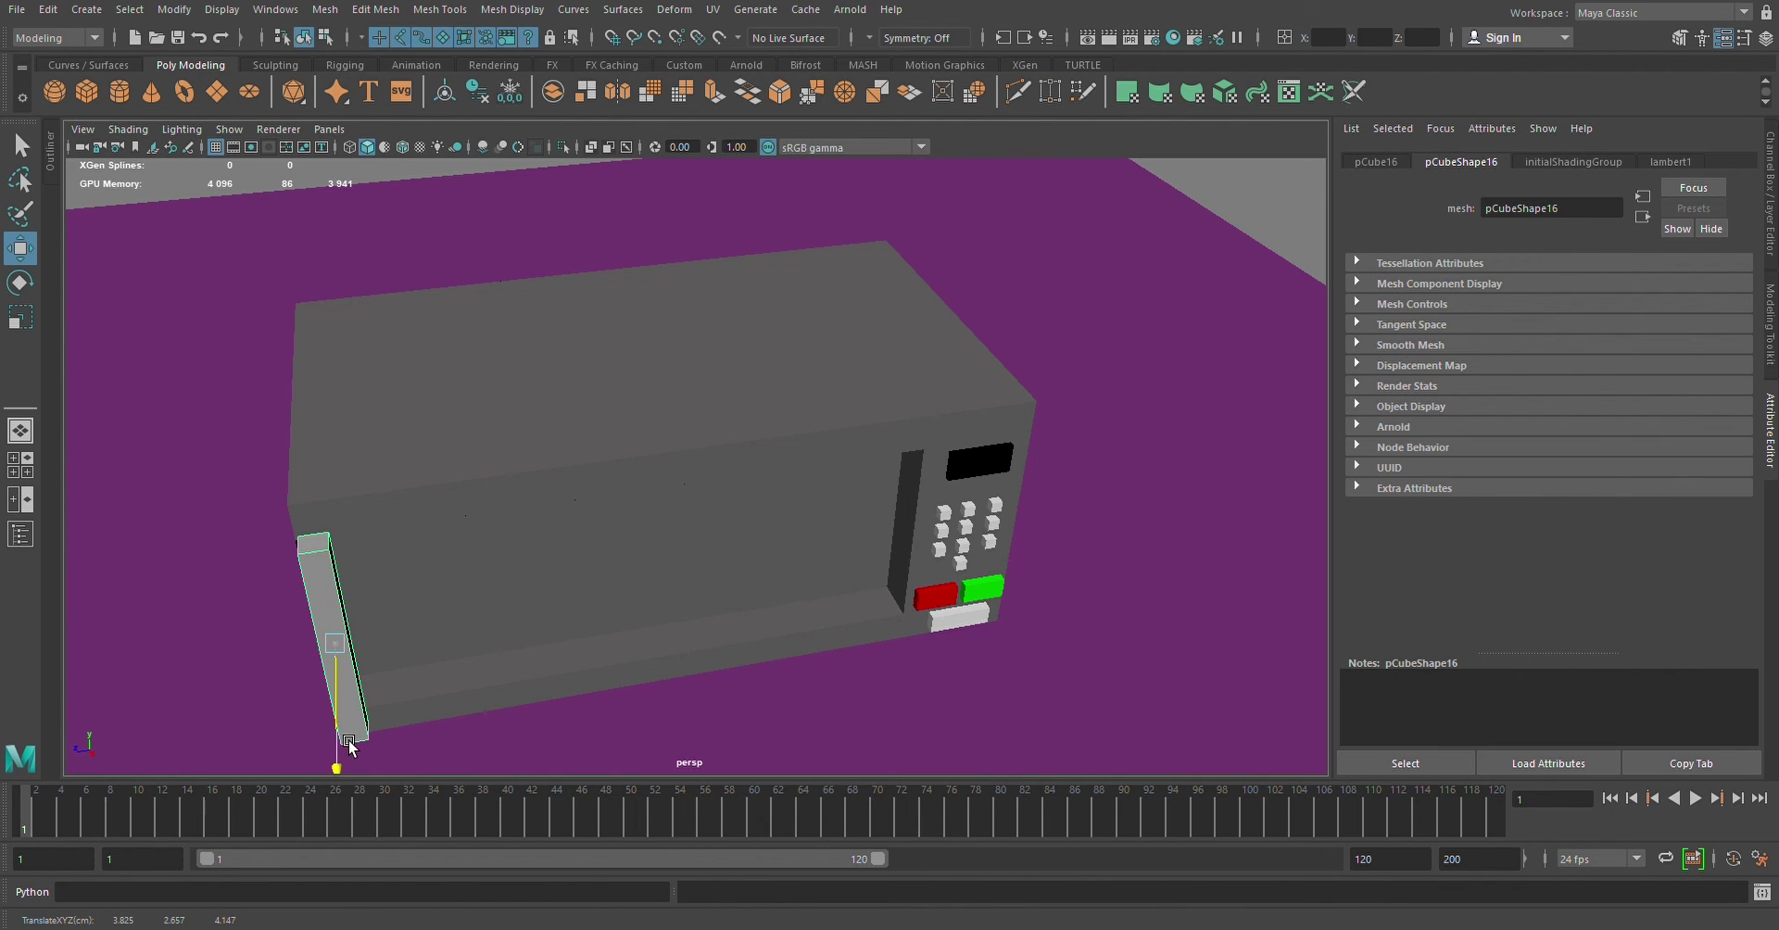
drag(337, 746, 350, 712)
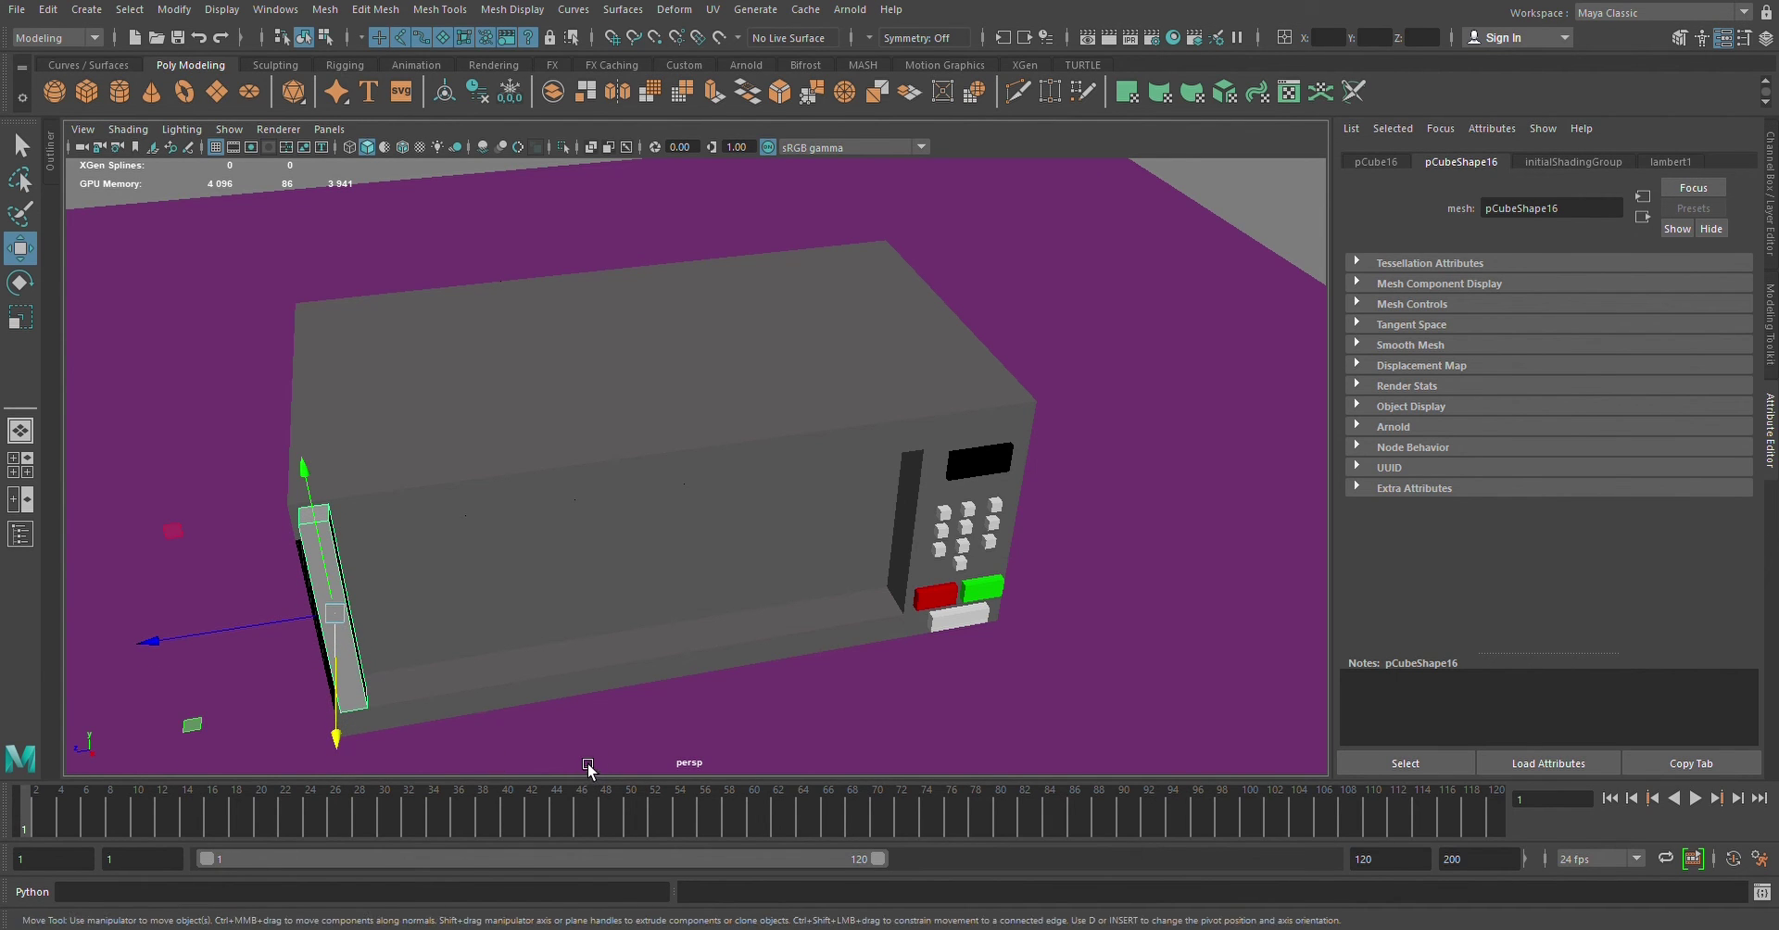
alt+drag(580, 777, 560, 584)
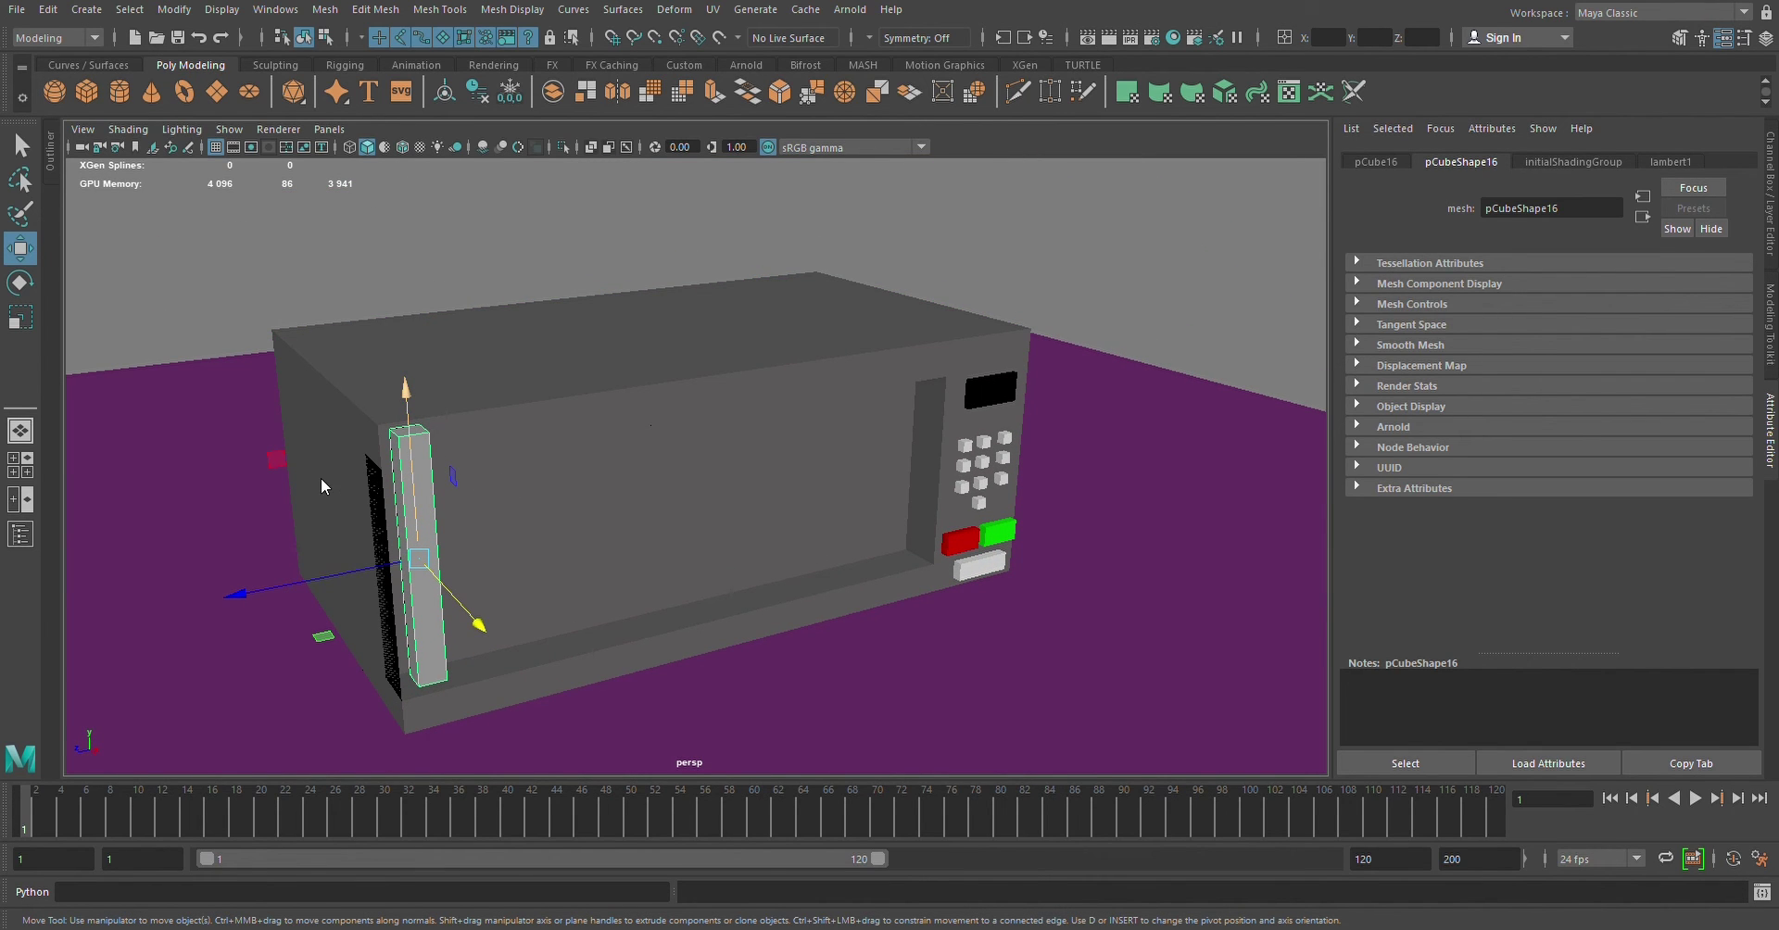
shift+right_drag(322, 480, 330, 487)
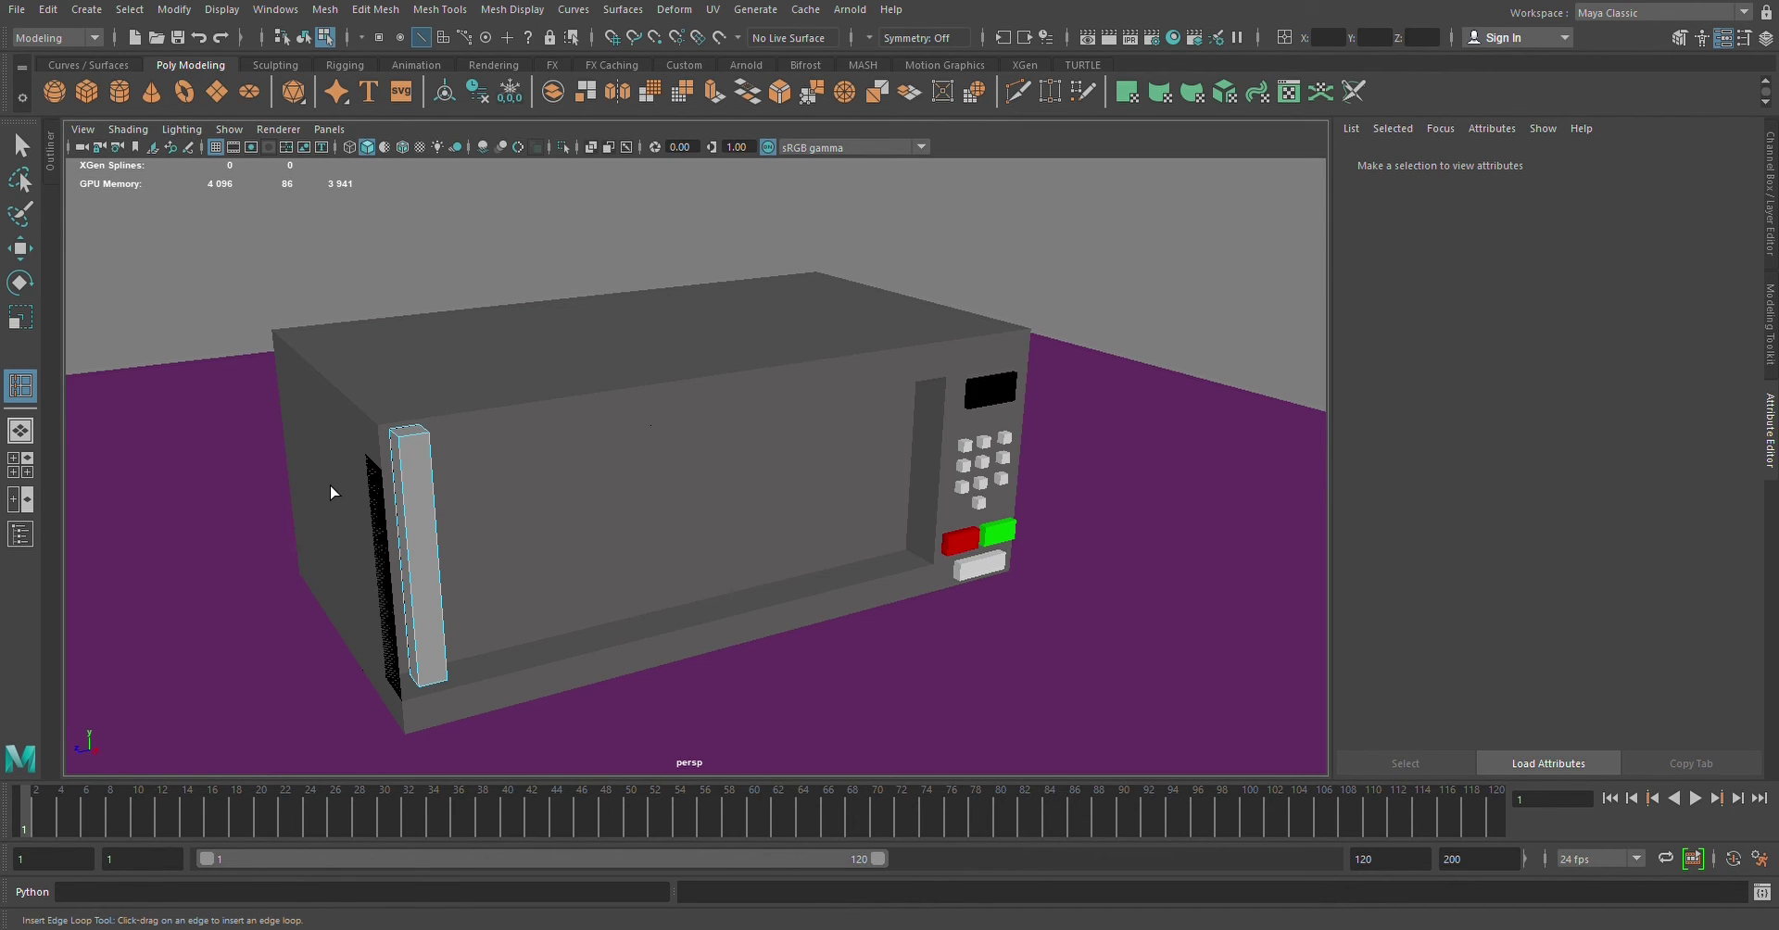
Insert an edge loop near the bar's bottom and shift it vertically
click(414, 475)
click(434, 670)
key(w)
alt+drag(569, 517, 528, 524)
drag(303, 502, 313, 499)
mouse_move(472, 477)
alt+mouse_down()
mouse_move(377, 472)
mouse_move(514, 469)
mouse_move(500, 465)
alt+mouse_up()
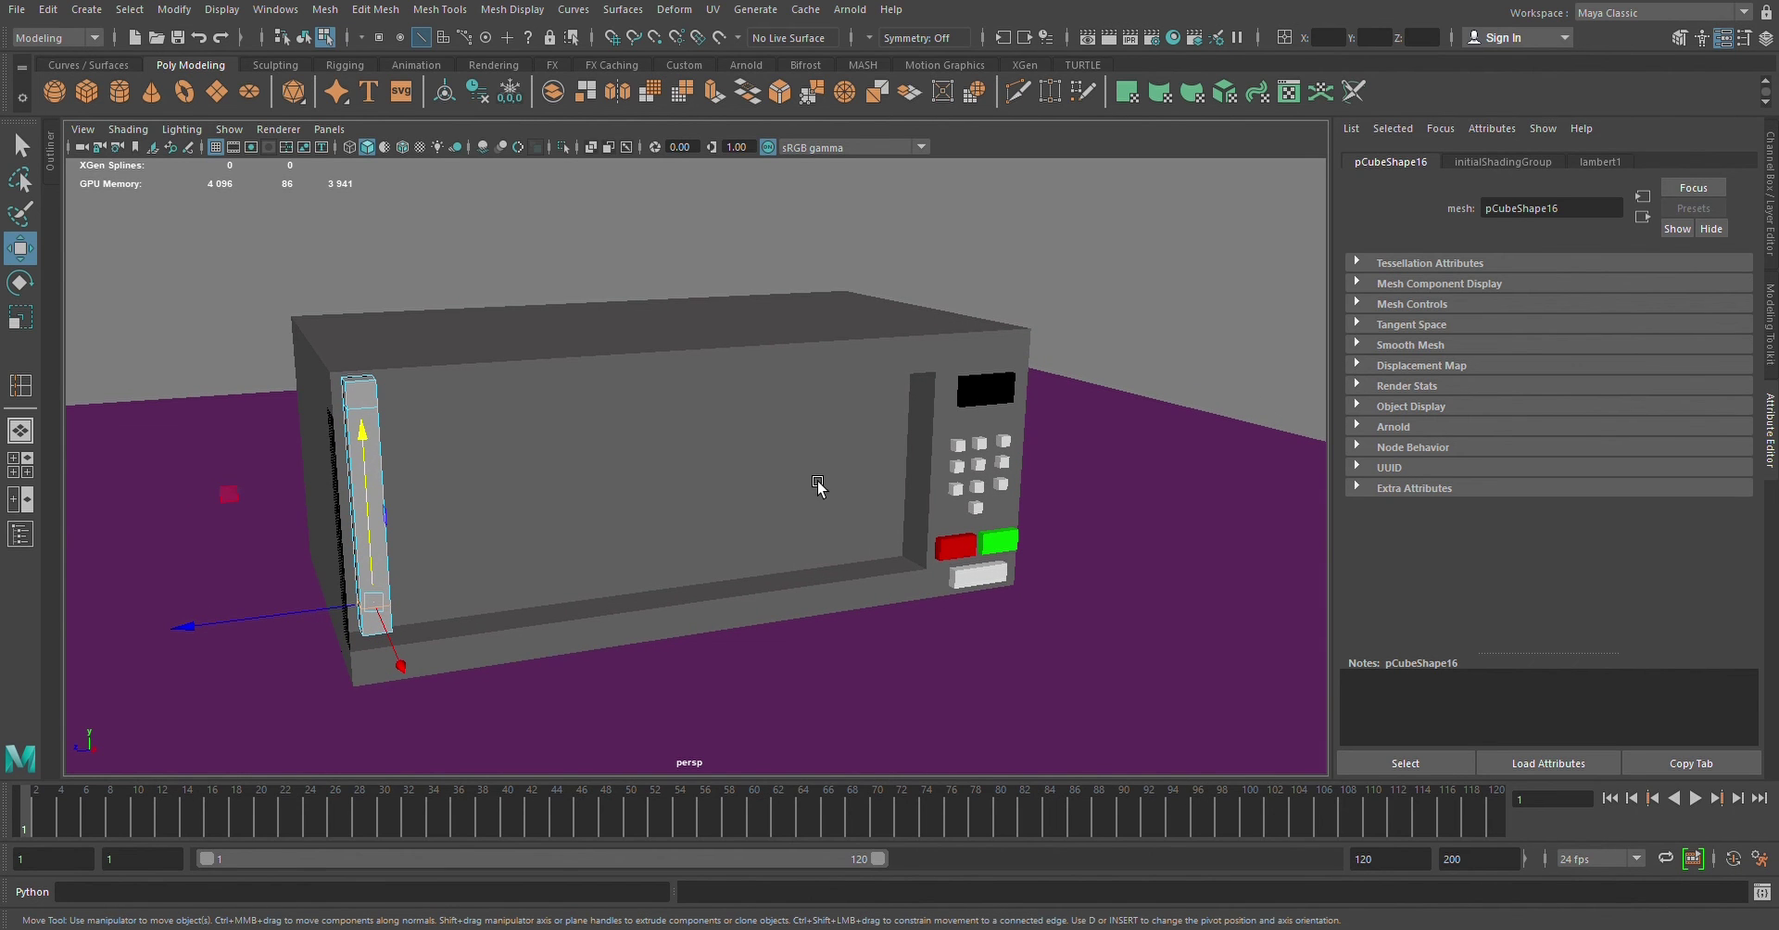
right_drag(813, 478, 809, 469)
alt+drag(810, 469, 683, 472)
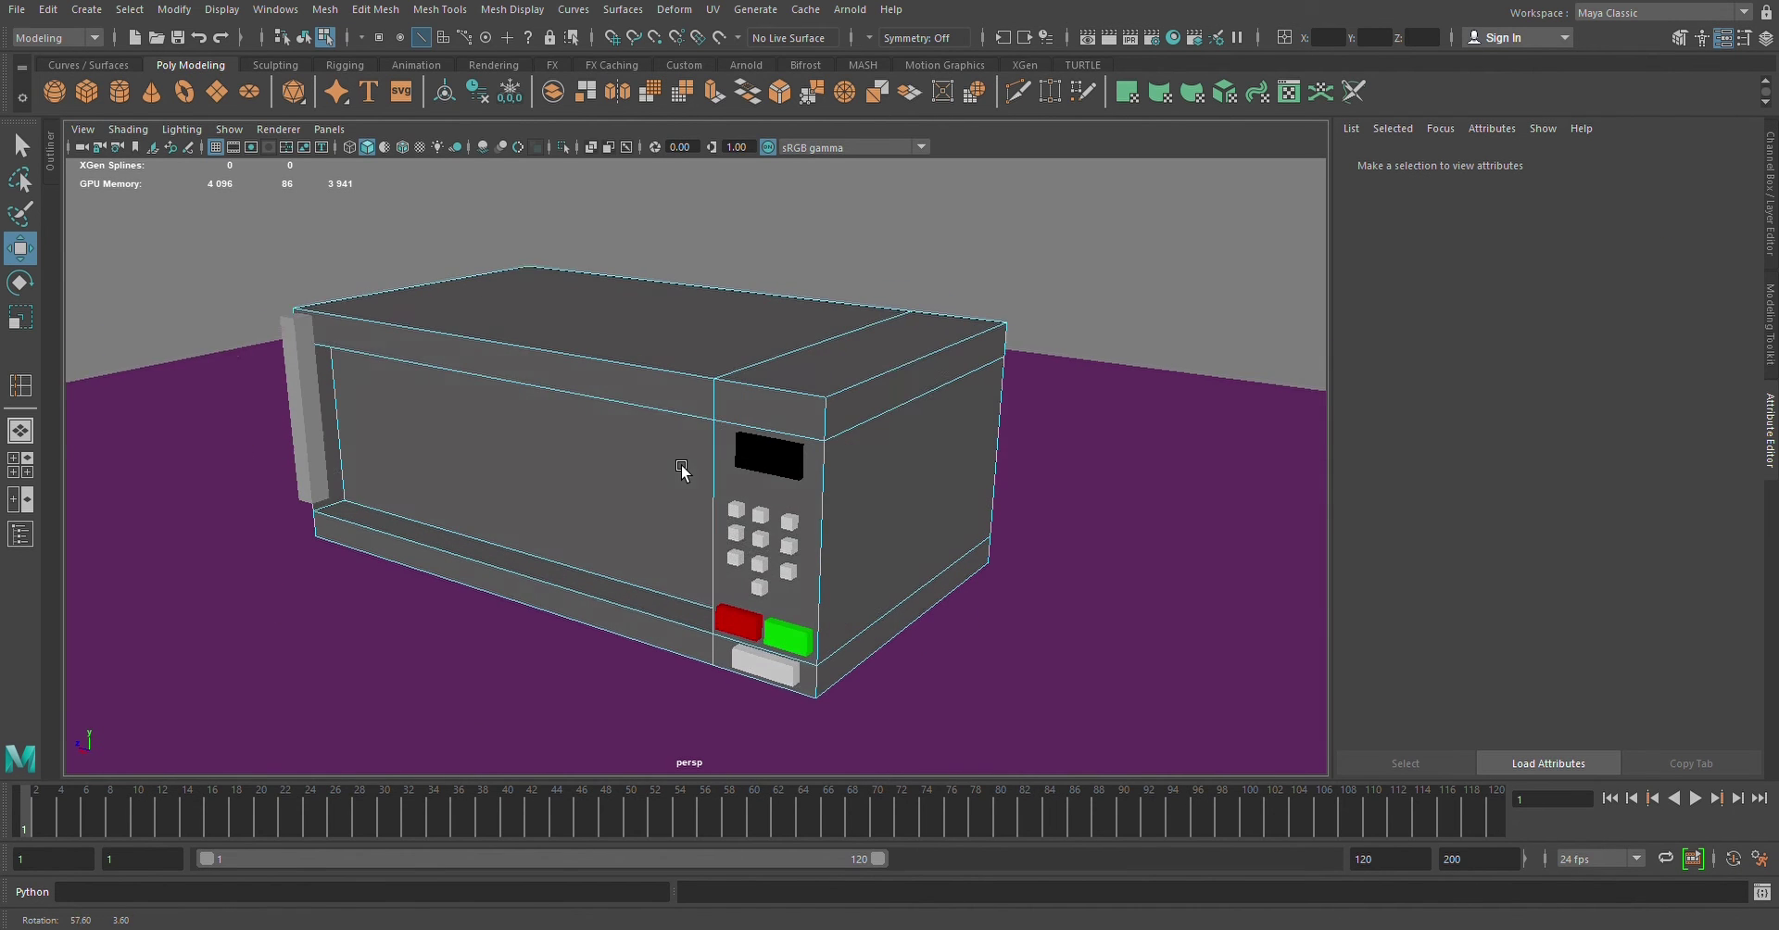
Extrude the bar's top and bottom end faces rightward across the door opening with Ctrl+E
click(317, 358)
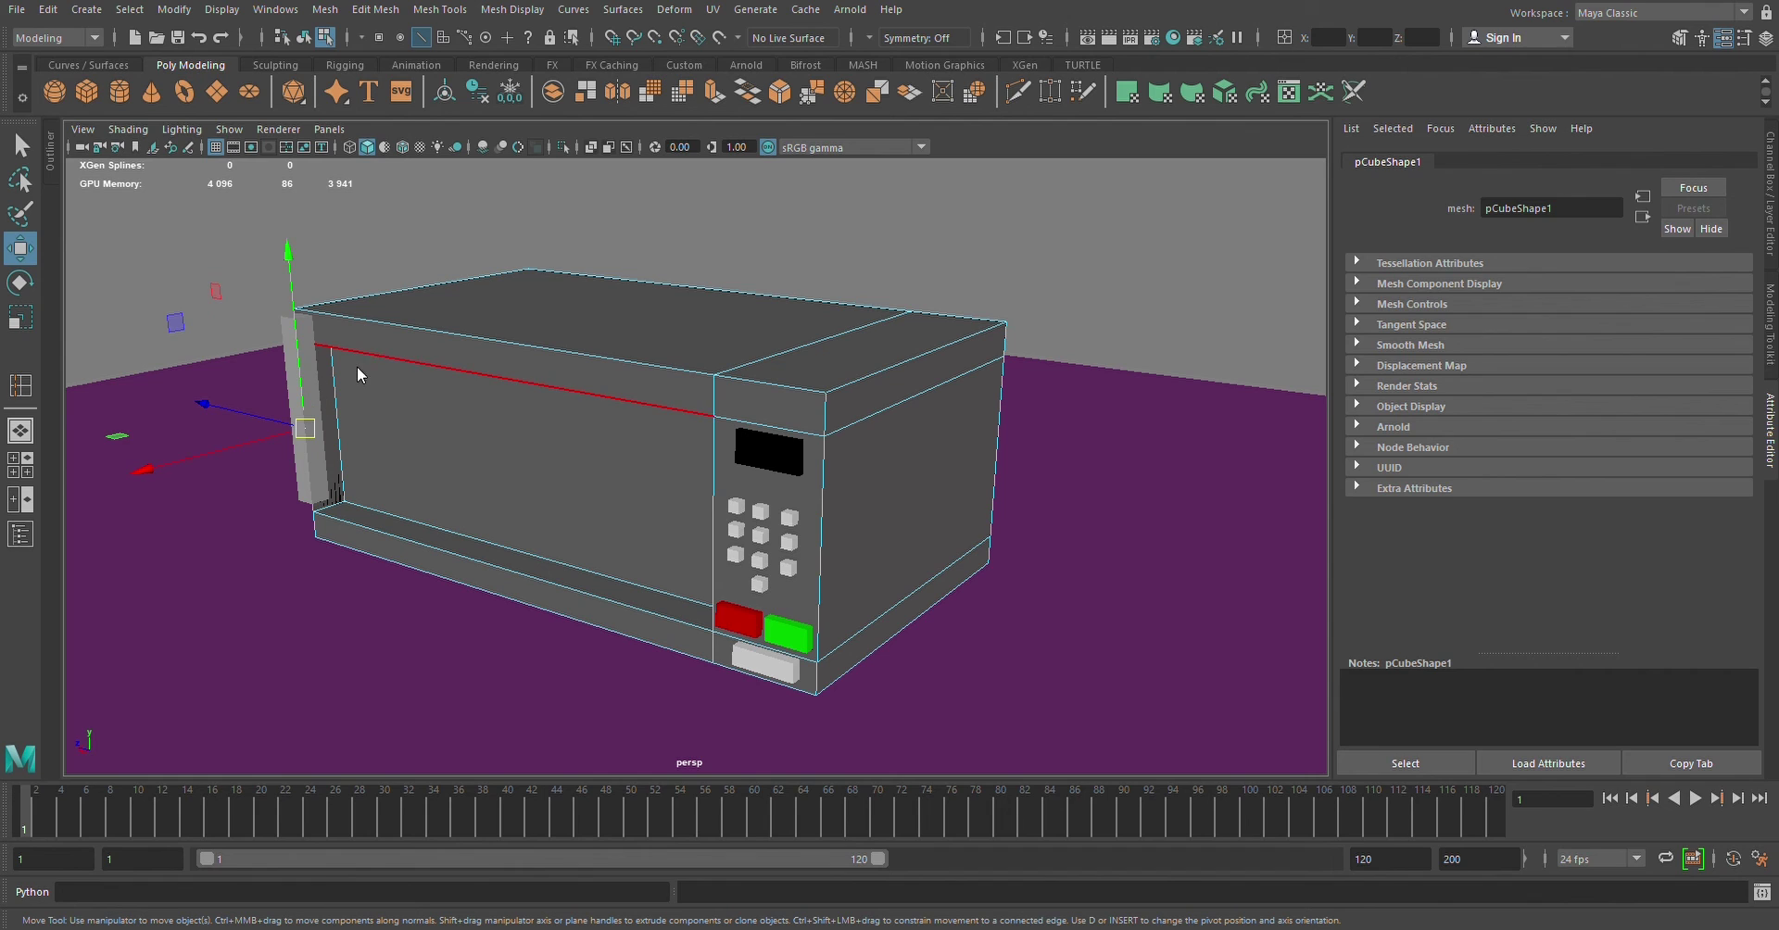
key(F8)
click(308, 356)
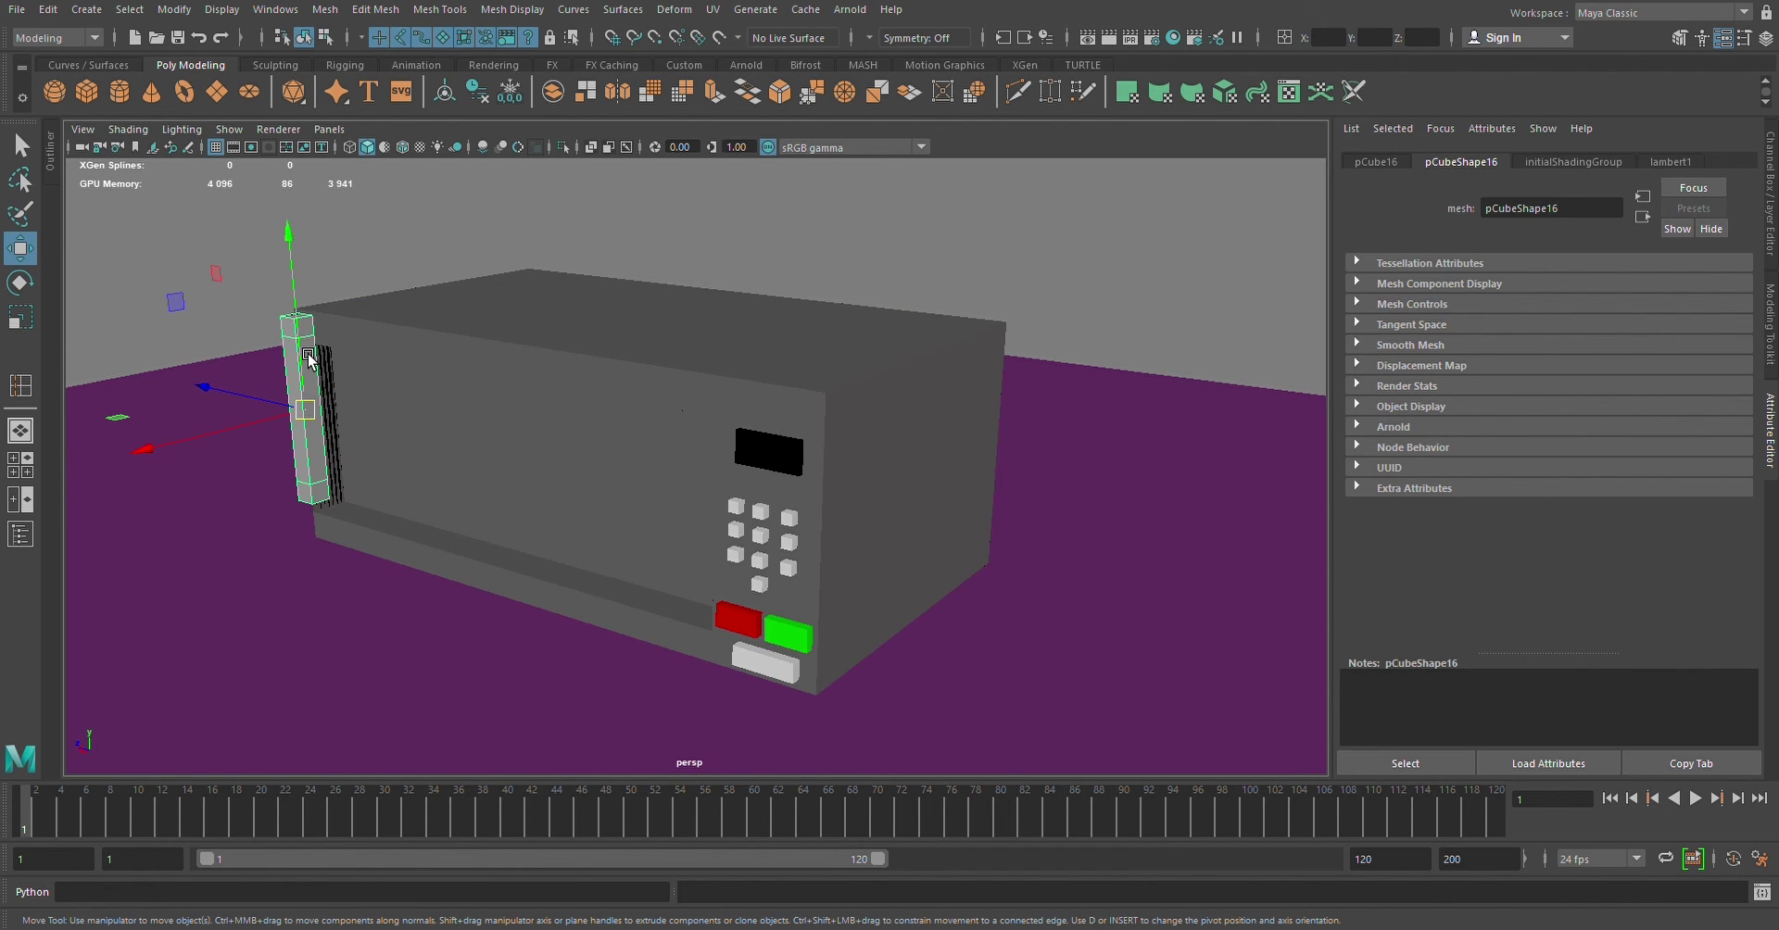
key(F8)
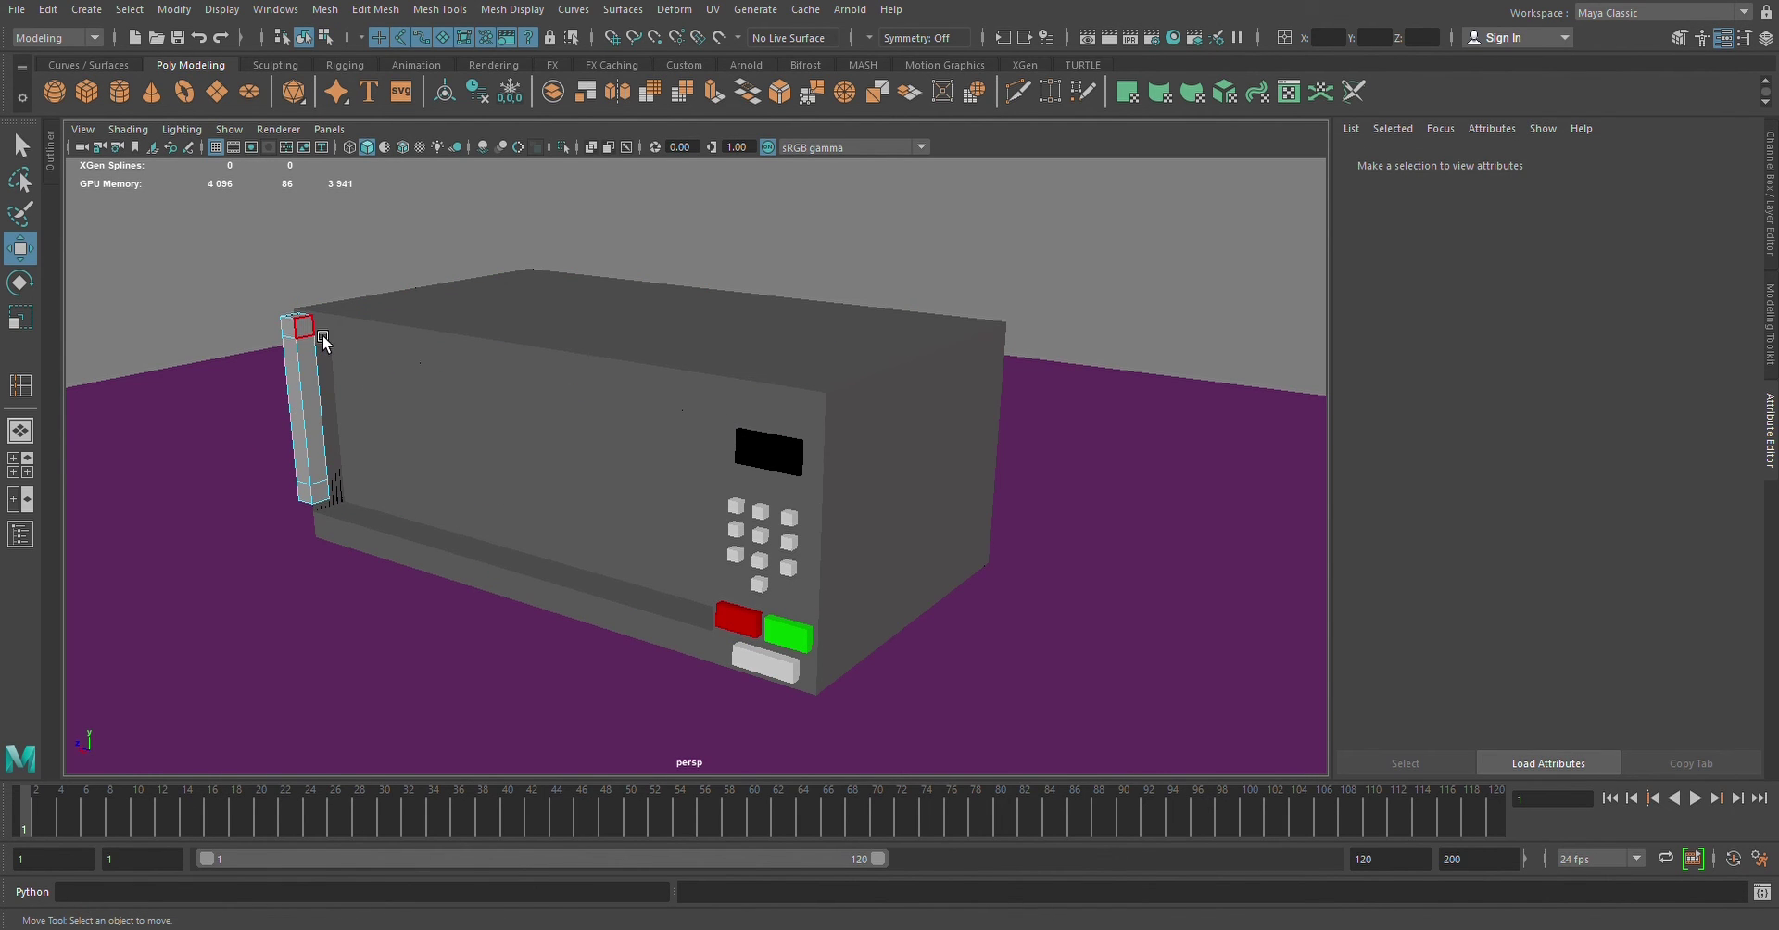
alt+drag(385, 699, 481, 699)
key(ctrl+e)
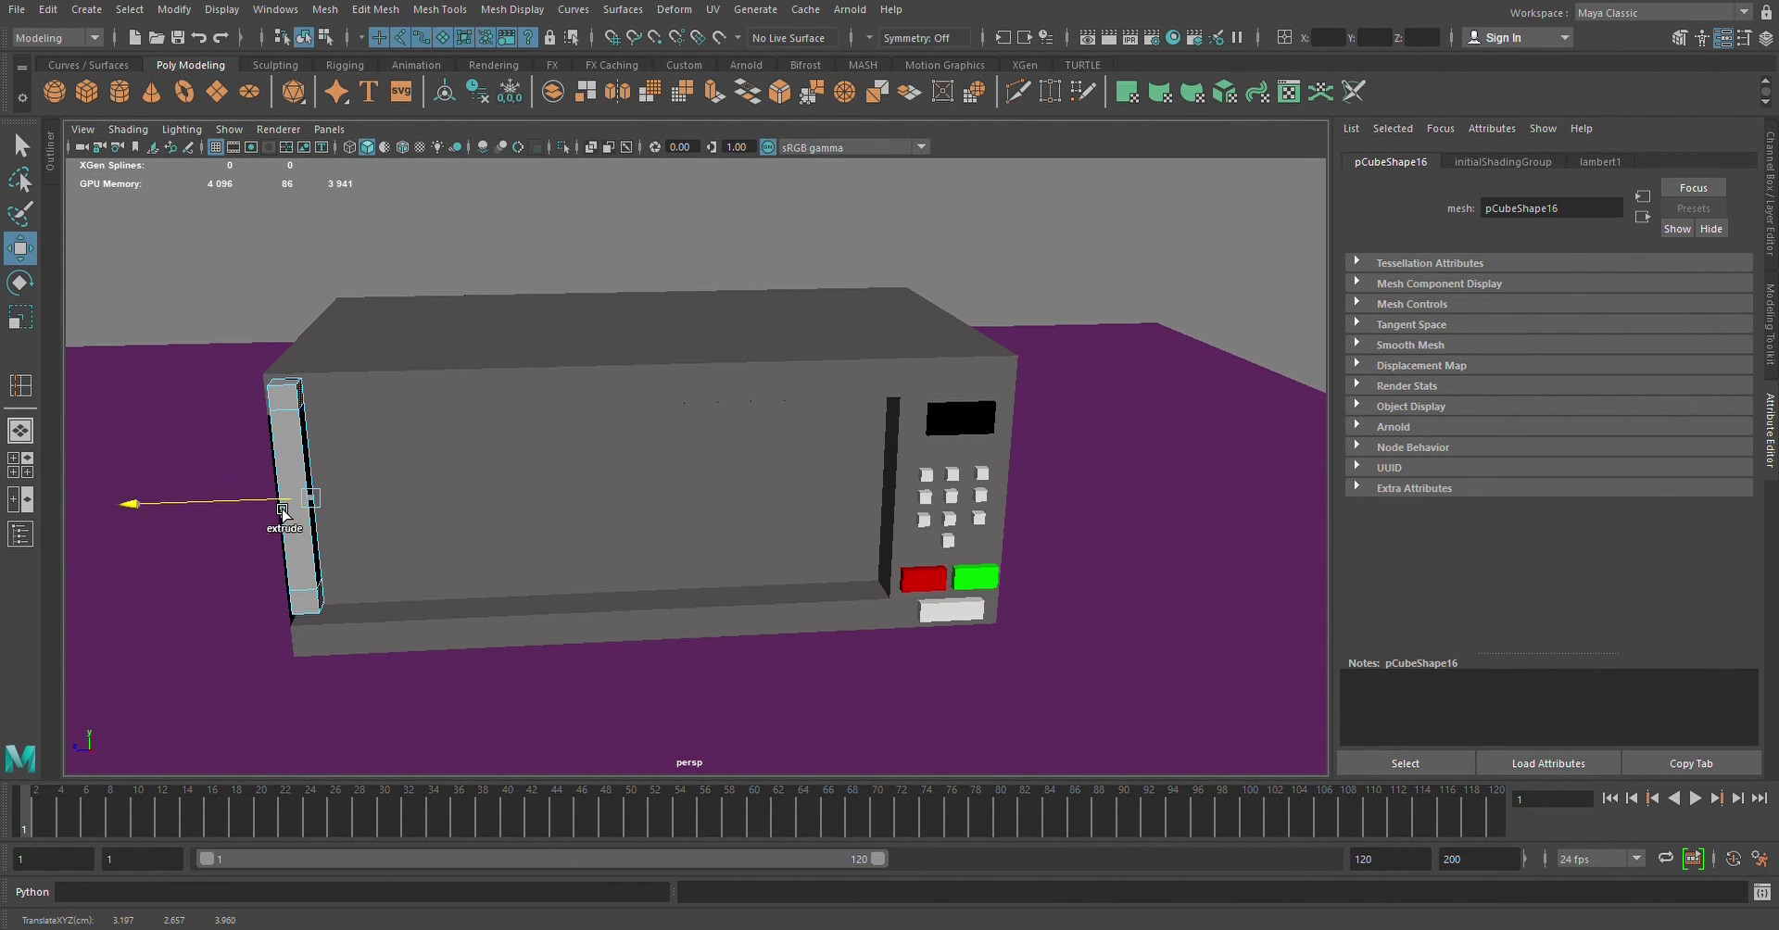
drag(311, 501, 865, 524)
mouse_move(865, 695)
alt+mouse_down()
mouse_move(798, 716)
mouse_move(762, 679)
mouse_move(834, 696)
alt+mouse_up()
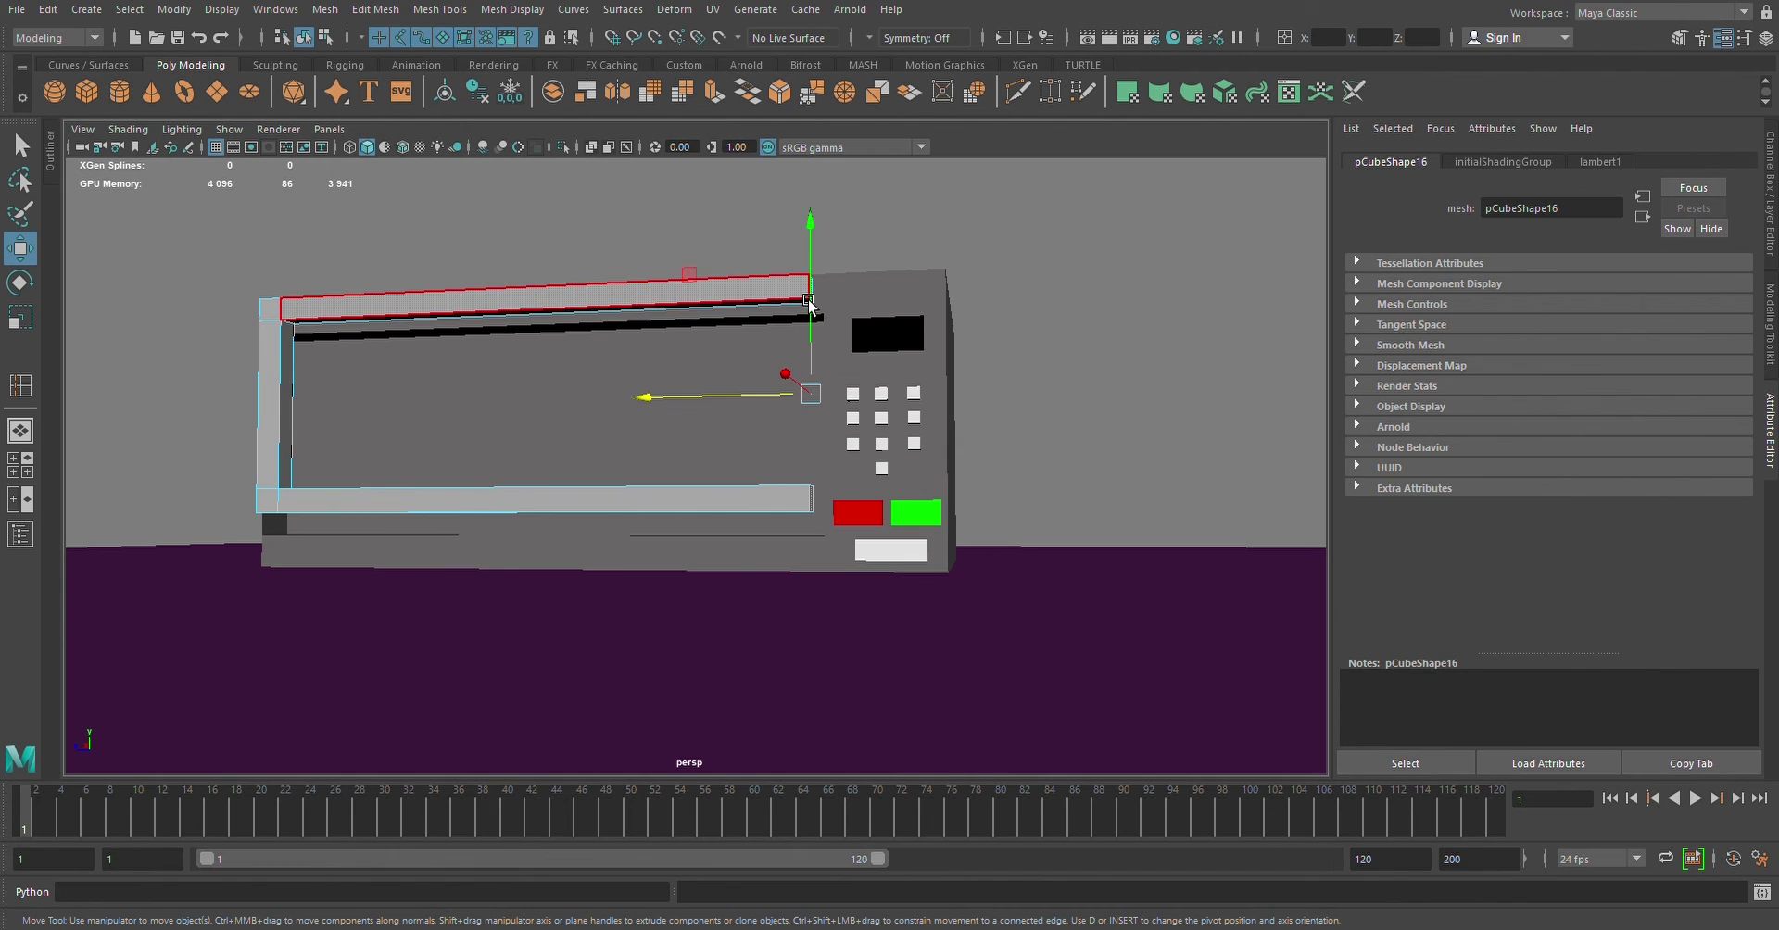
click(797, 285)
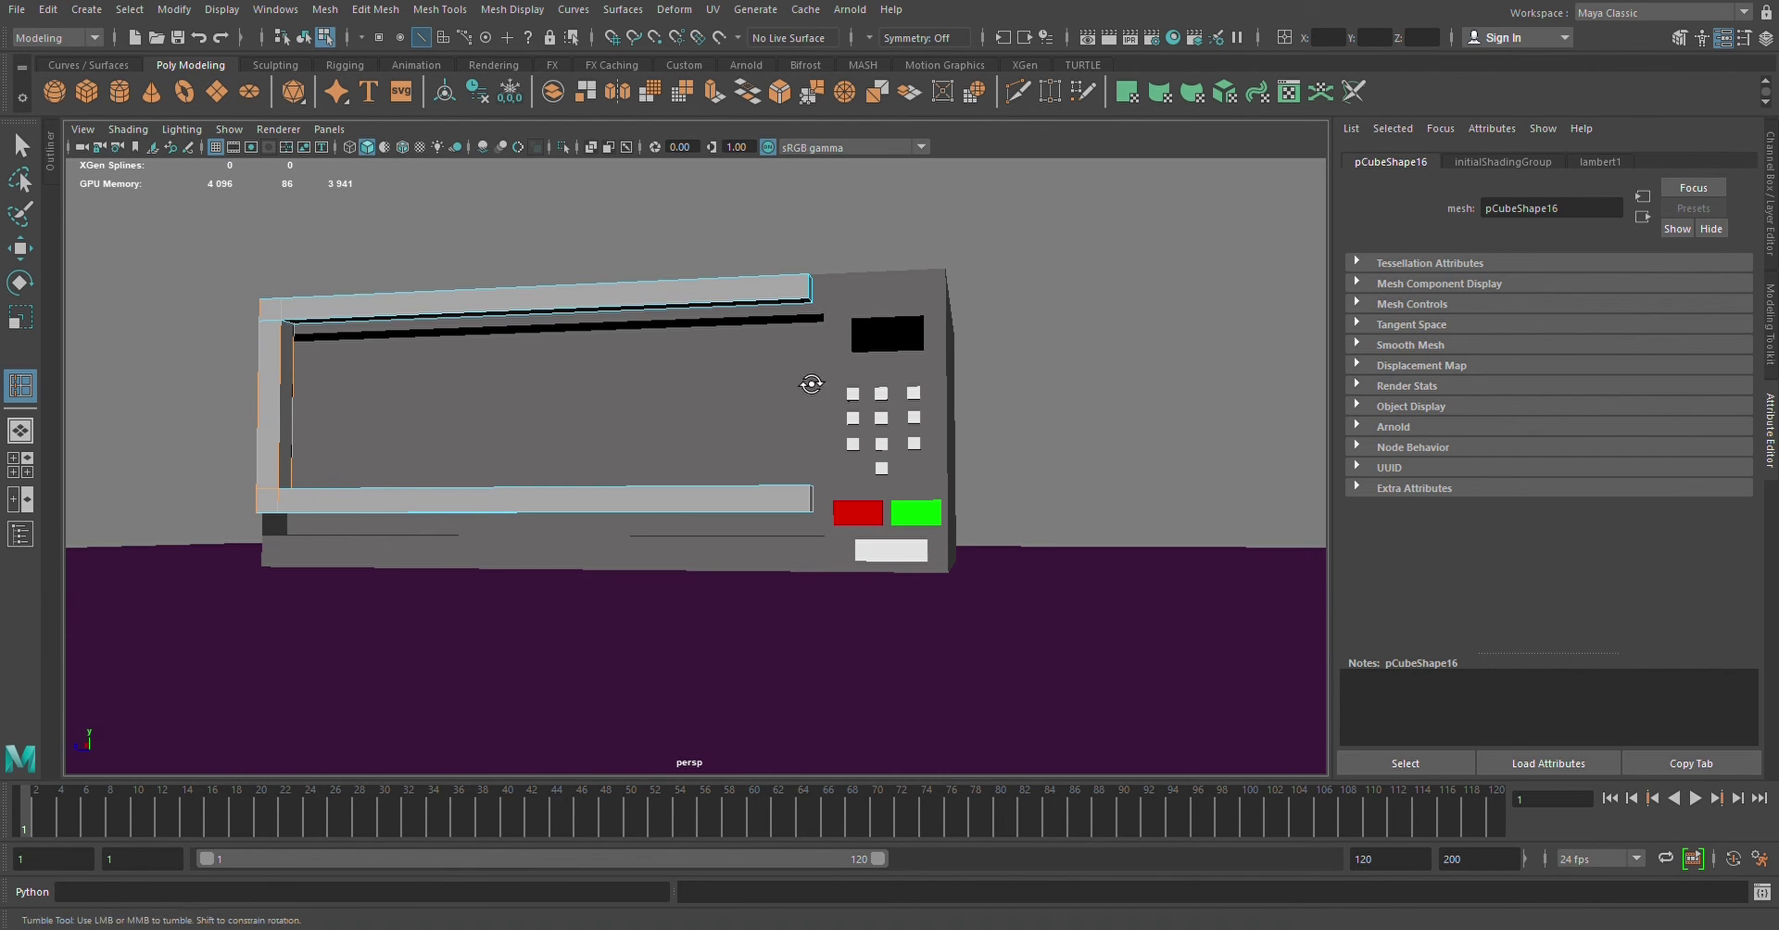
Extrude the top arm's end face down to form the frame's right side
alt+drag(811, 382, 808, 351)
alt+middle_drag(808, 351, 795, 643)
mouse_move(787, 648)
alt+right_down()
mouse_move(870, 445)
mouse_move(853, 458)
alt+right_up()
alt+drag(852, 458, 909, 425)
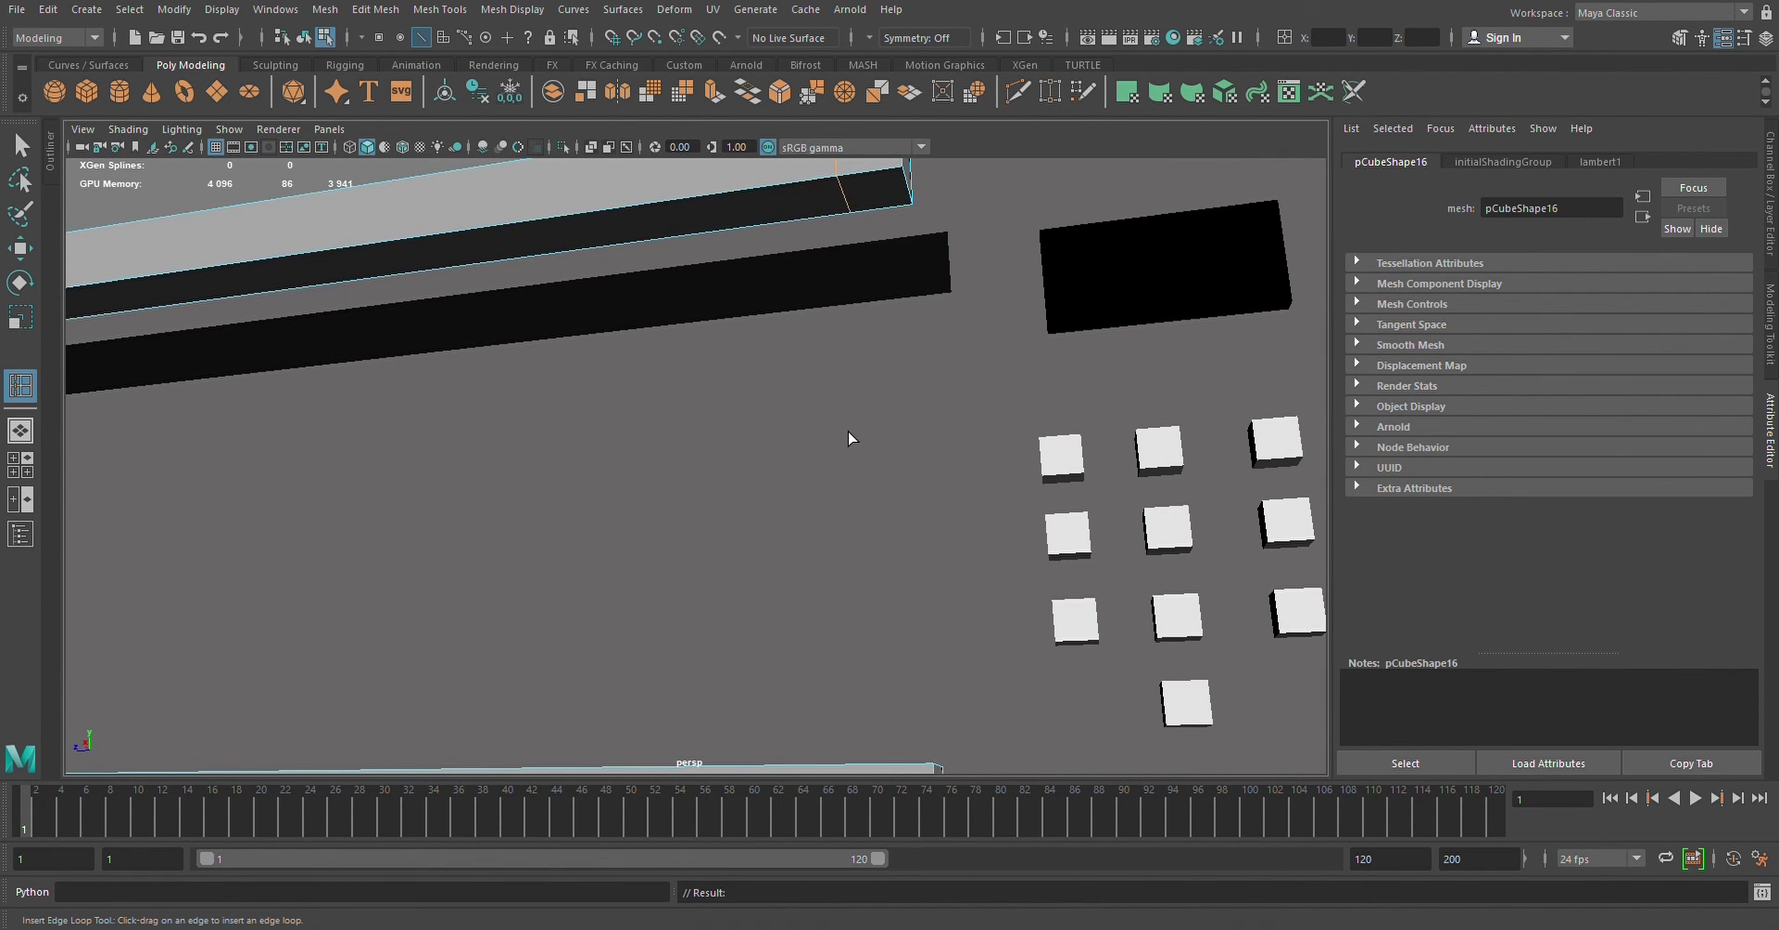
alt+drag(851, 437, 867, 460)
alt+right_drag(866, 460, 894, 493)
alt+drag(894, 493, 878, 505)
alt+right_drag(878, 505, 819, 804)
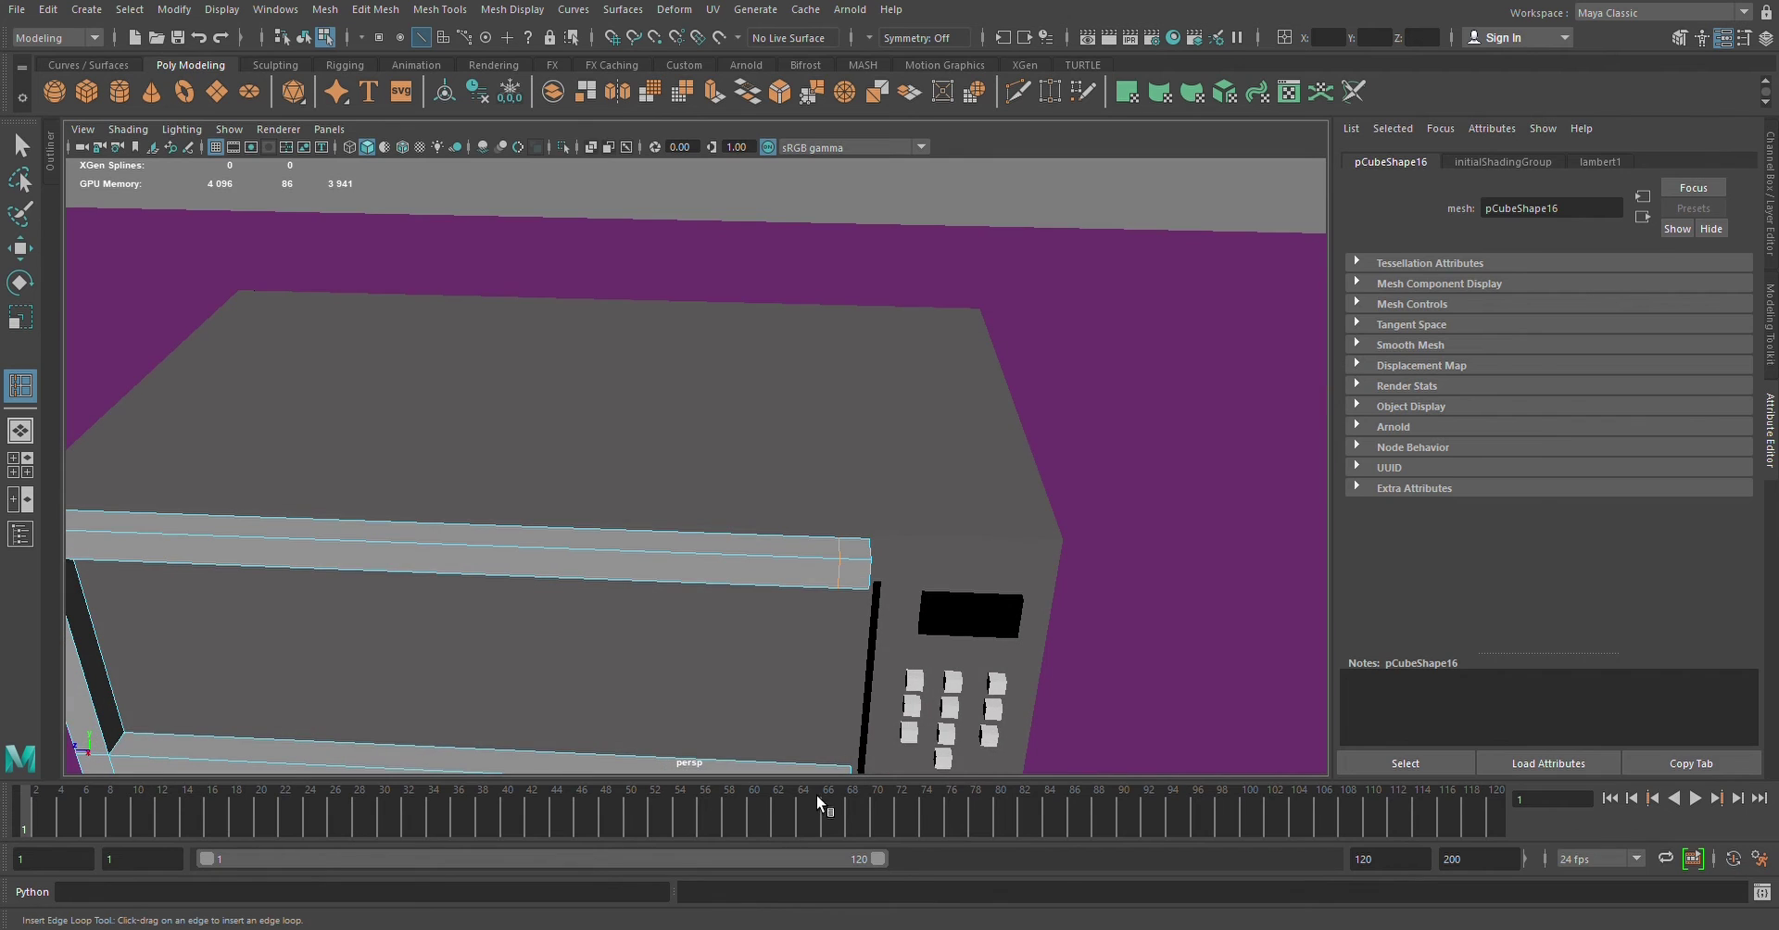
alt+middle_drag(861, 691, 874, 604)
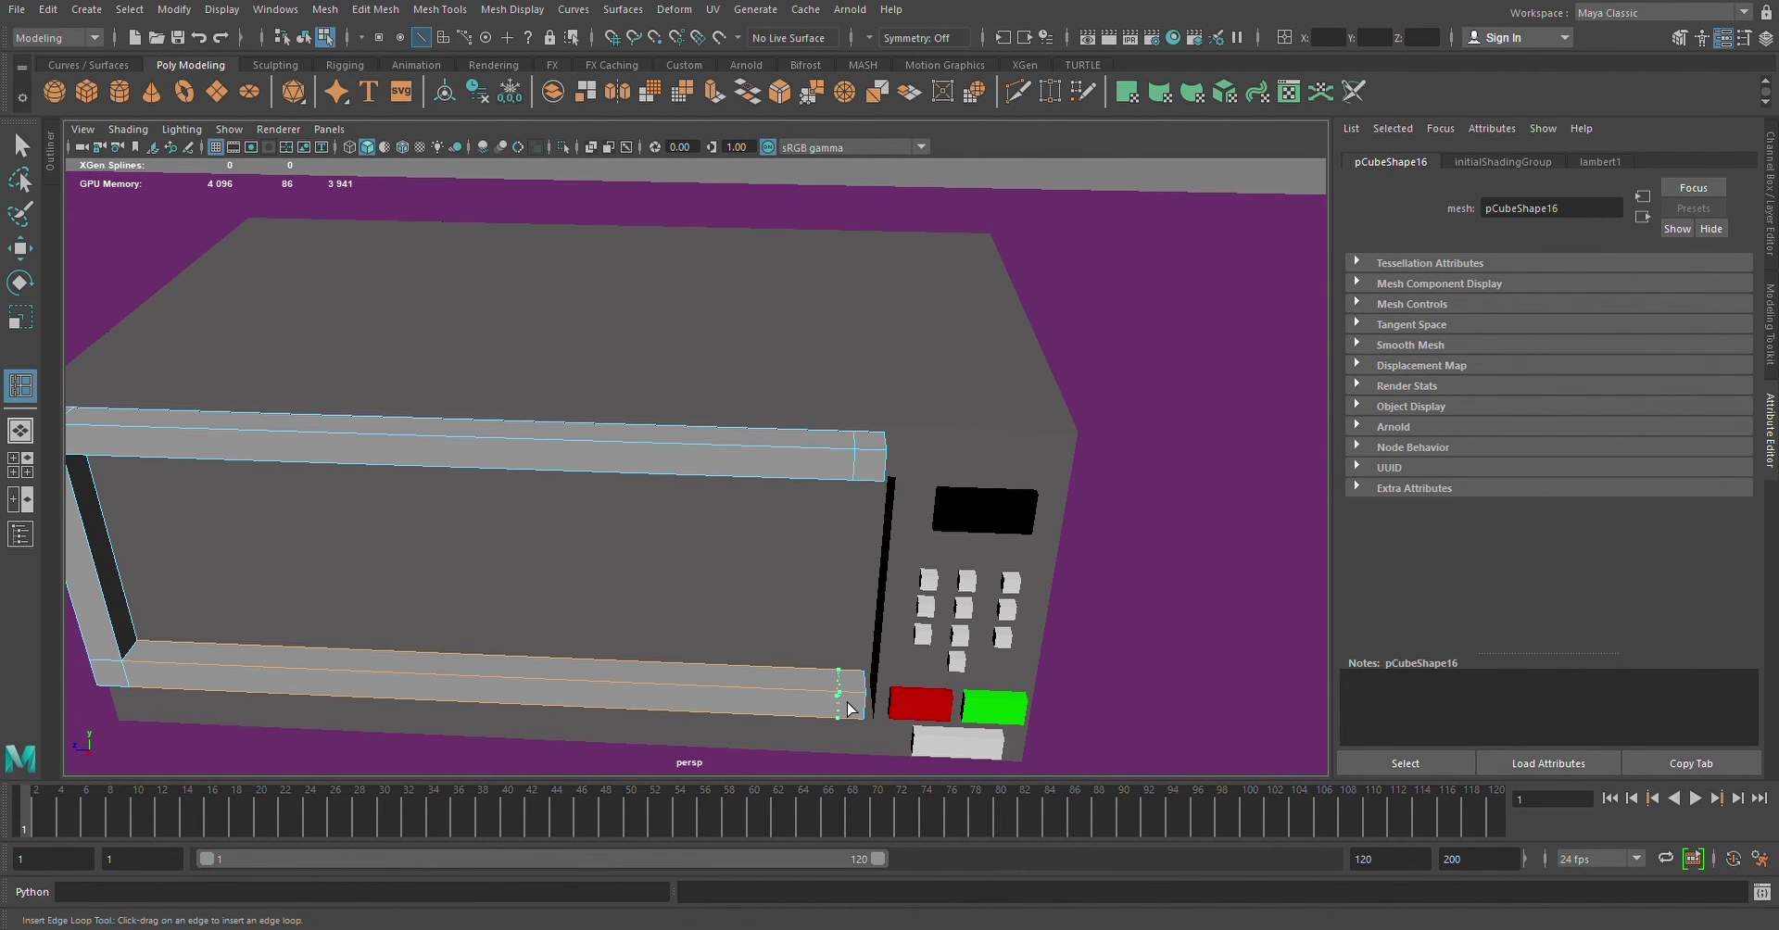
key(w)
alt+drag(959, 679, 1022, 257)
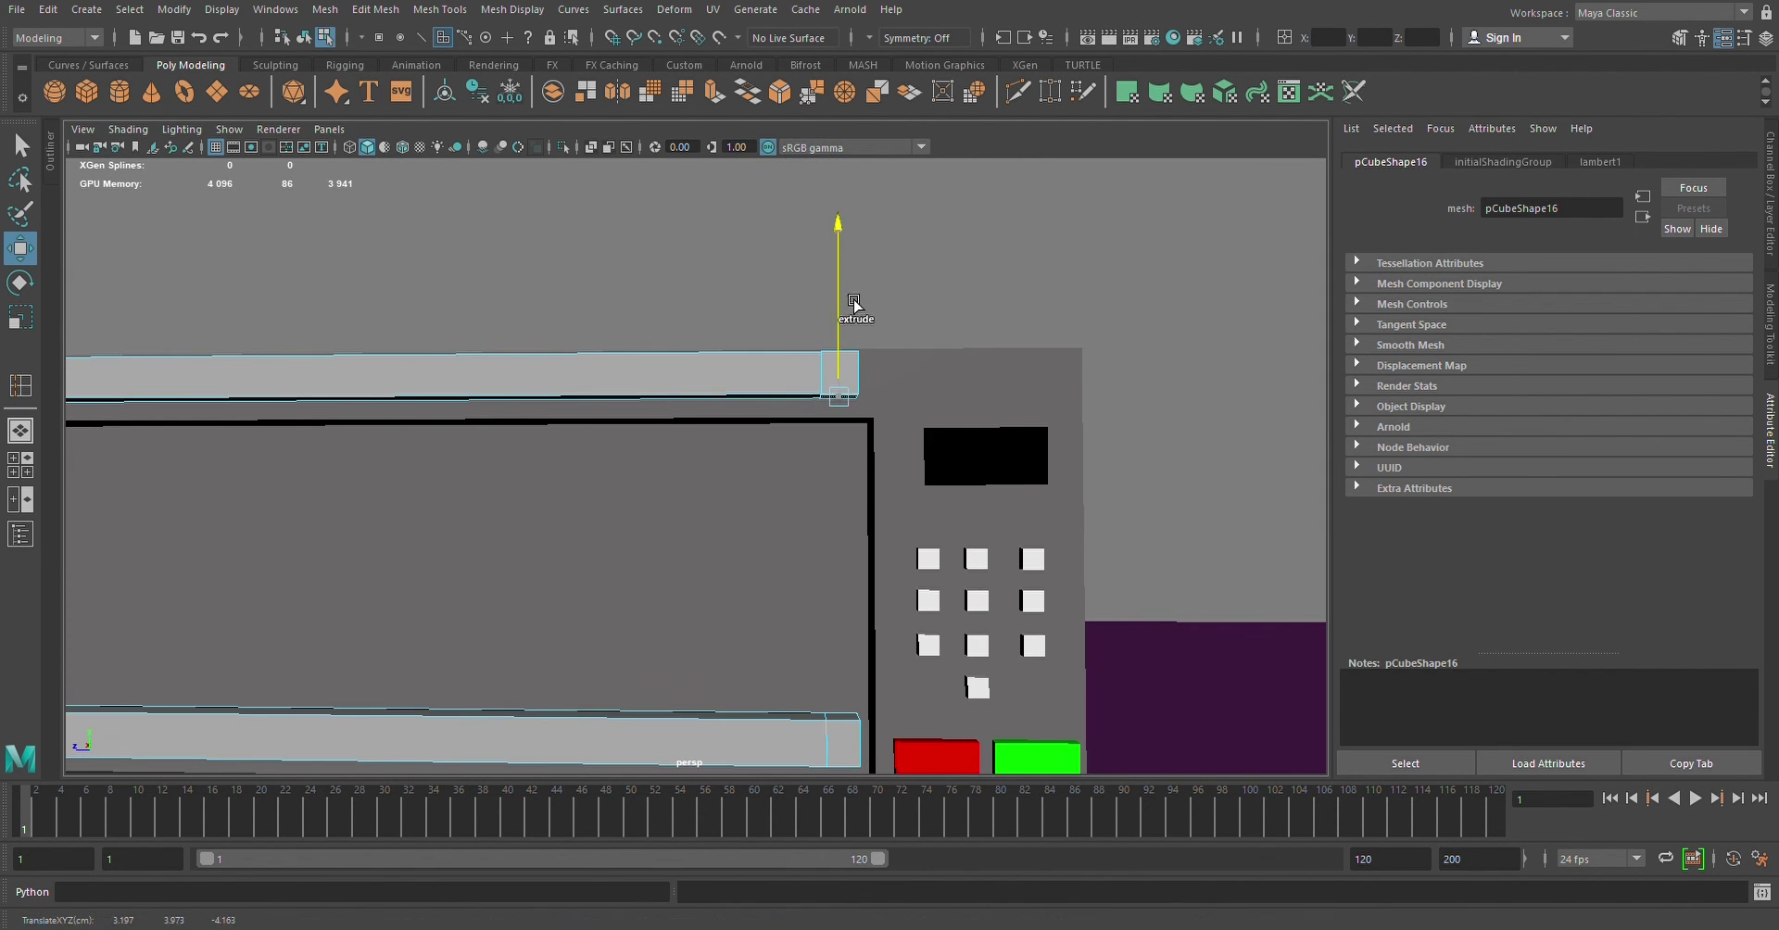
shift+drag(839, 226, 853, 625)
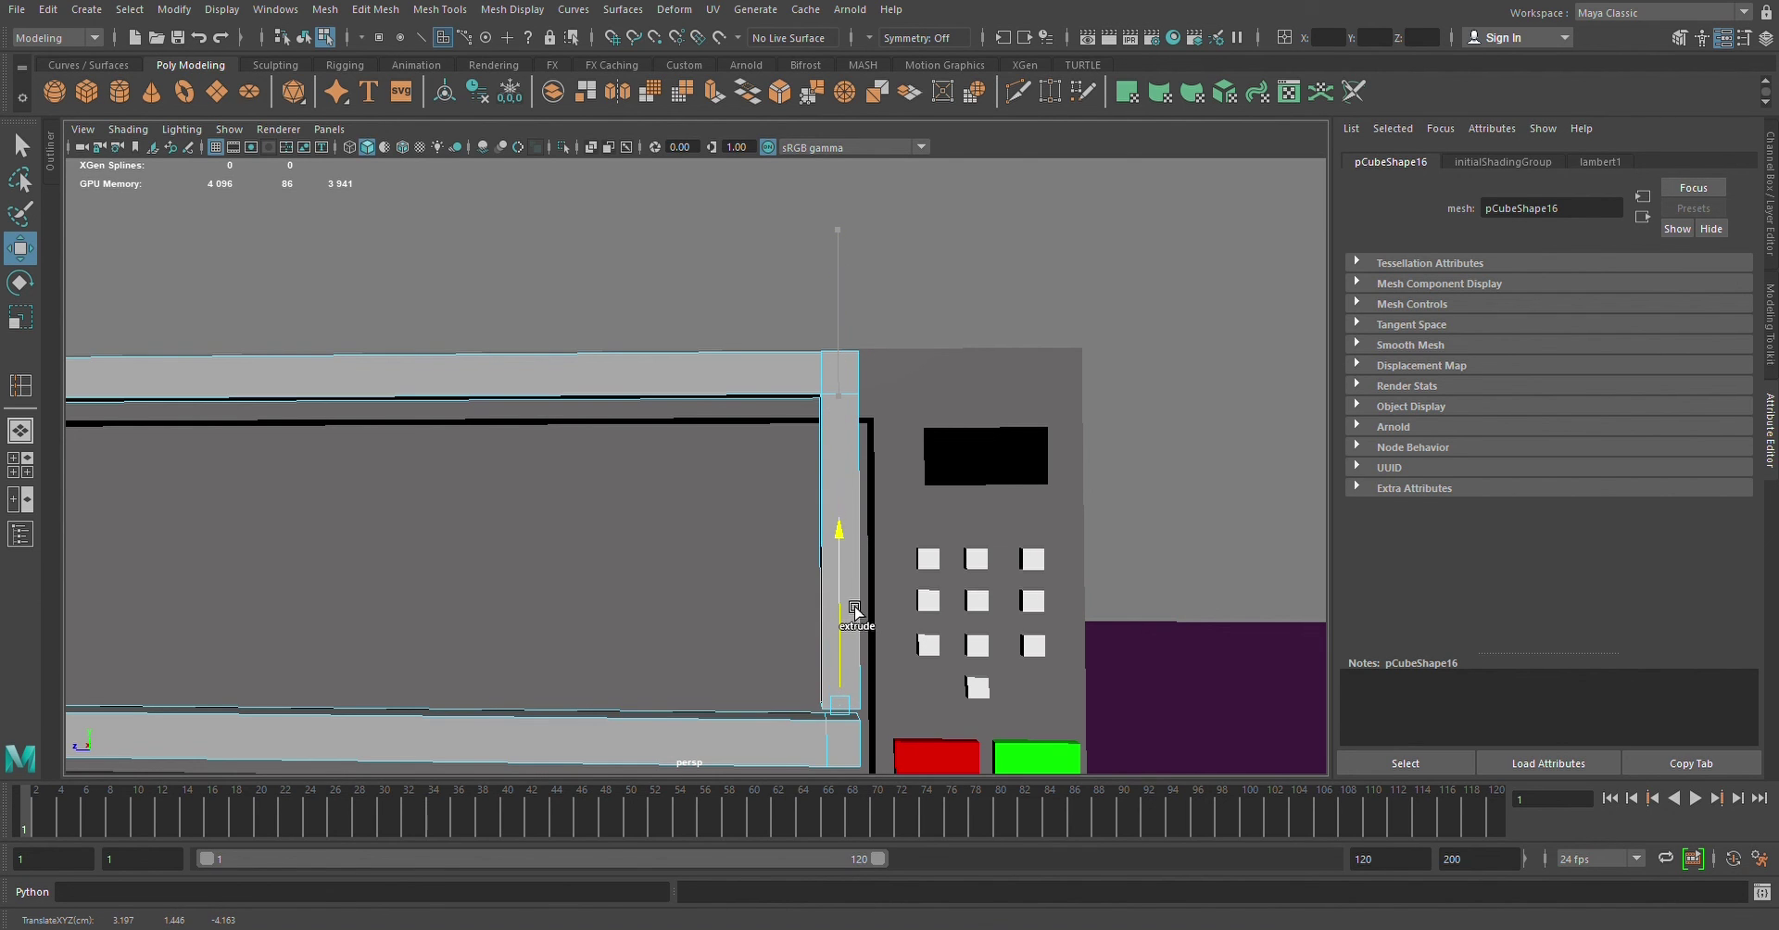
Switch to object mode and move the closed frame onto the body's front face
scroll(704, 519, down, 3)
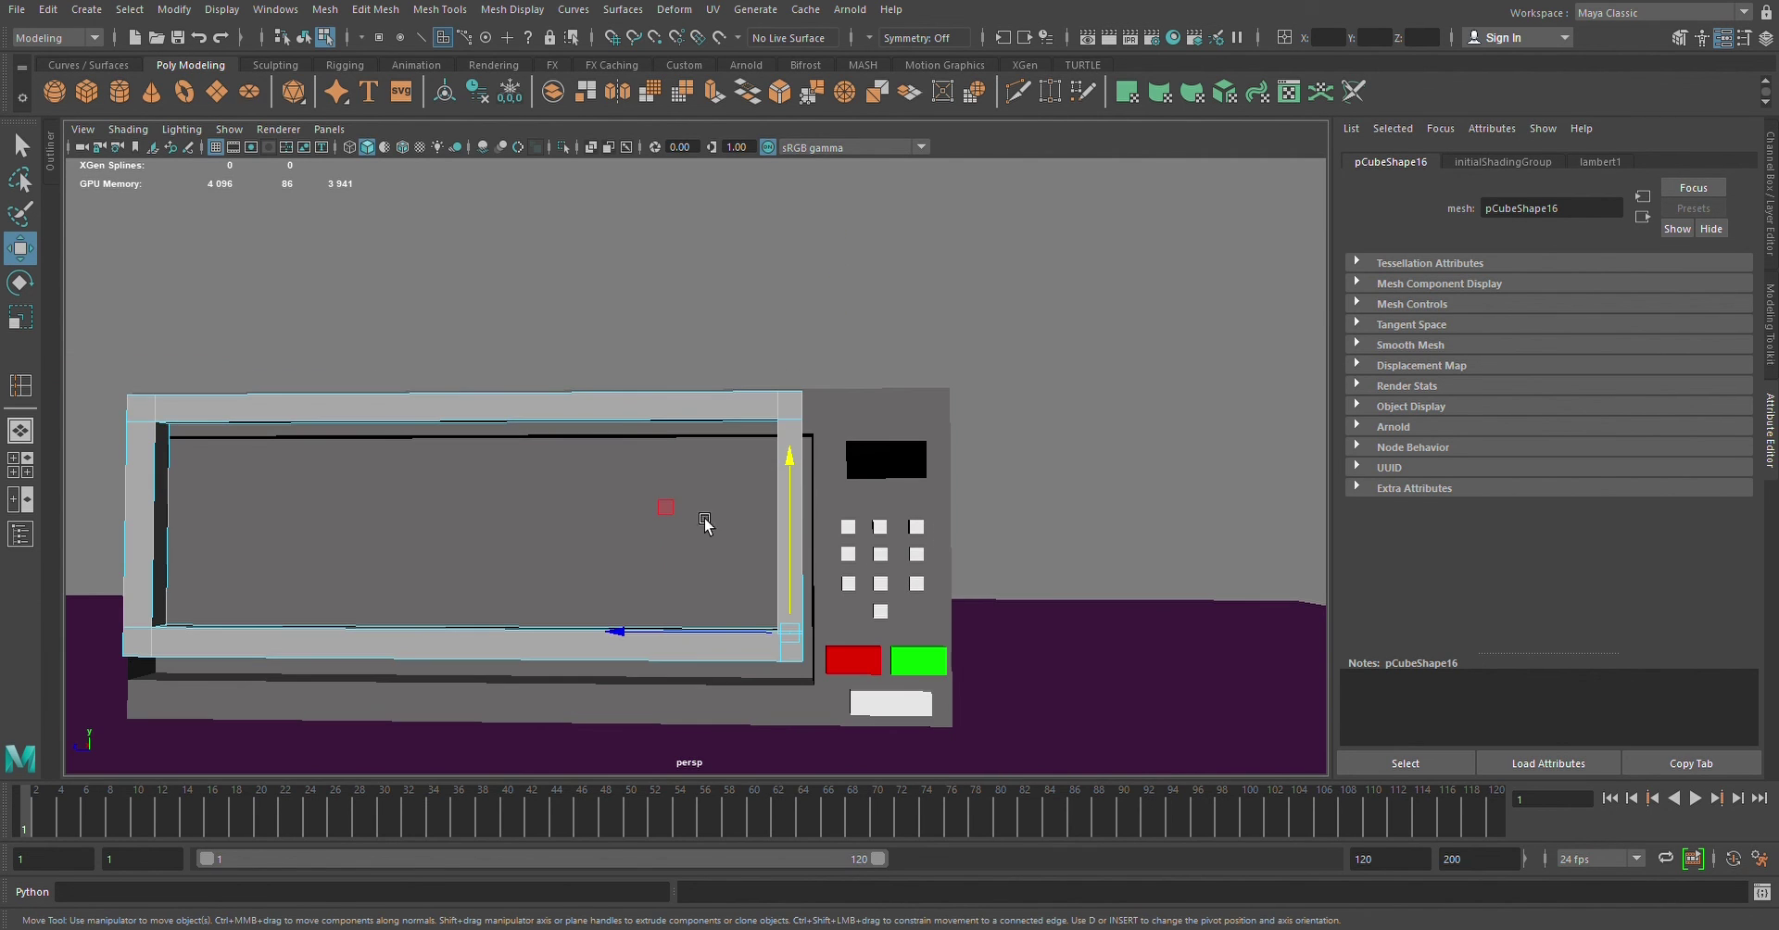
key(F8)
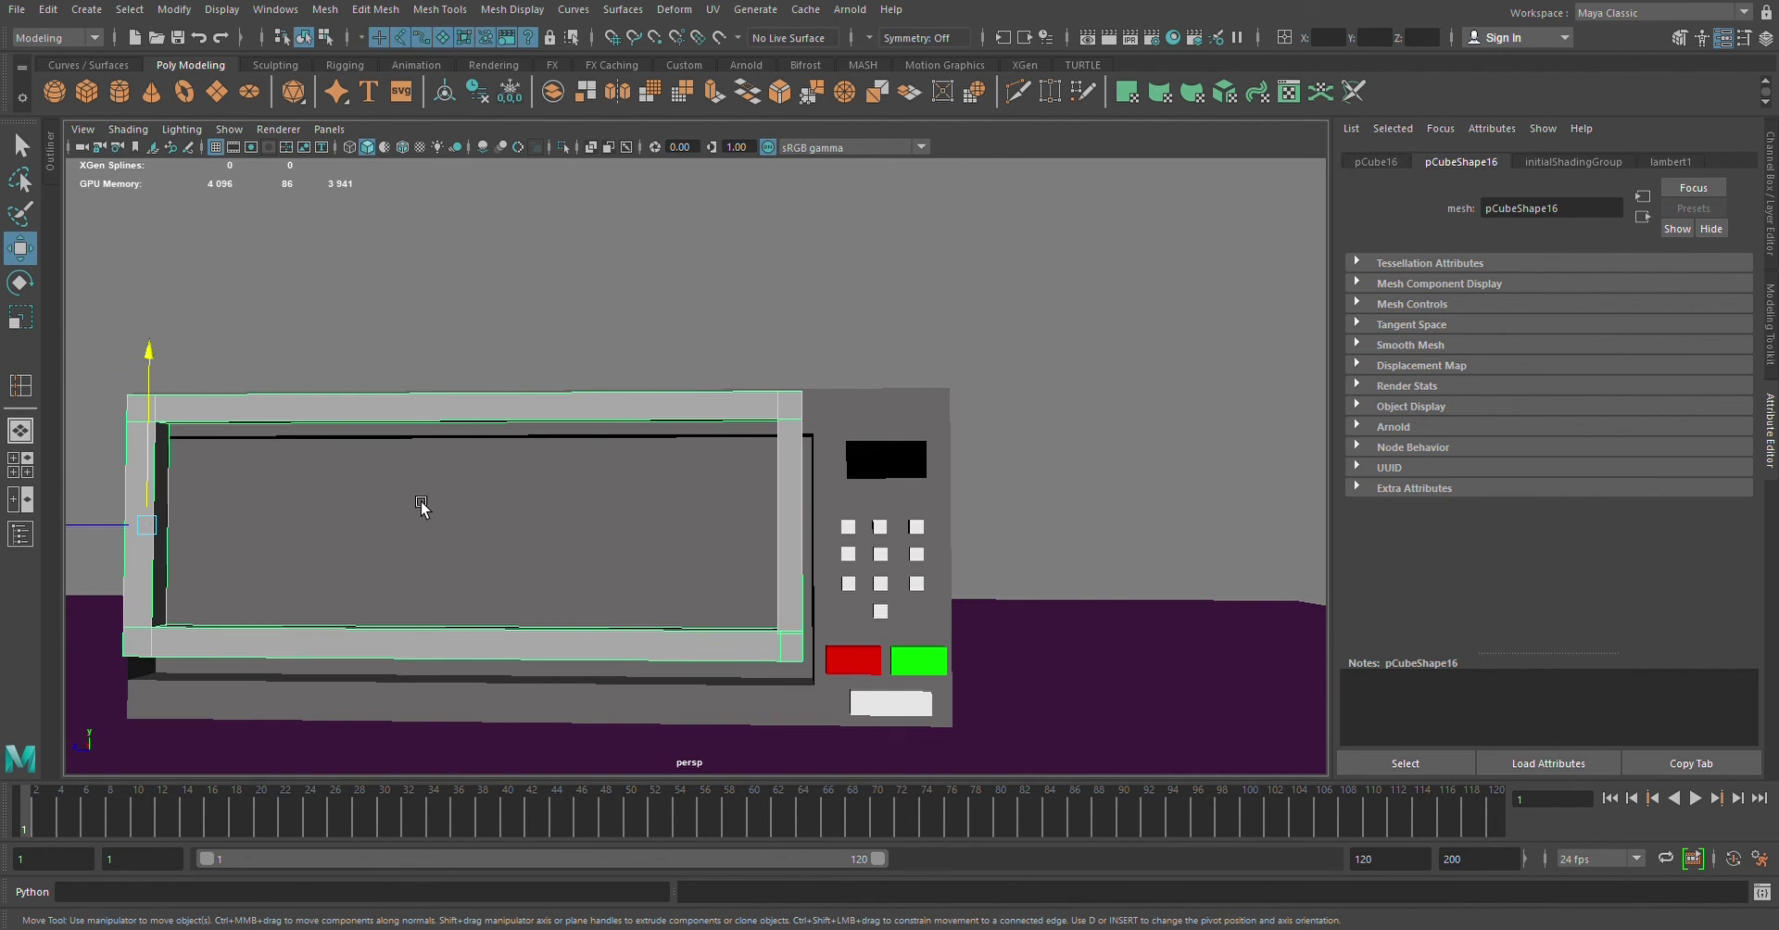
drag(112, 540, 139, 537)
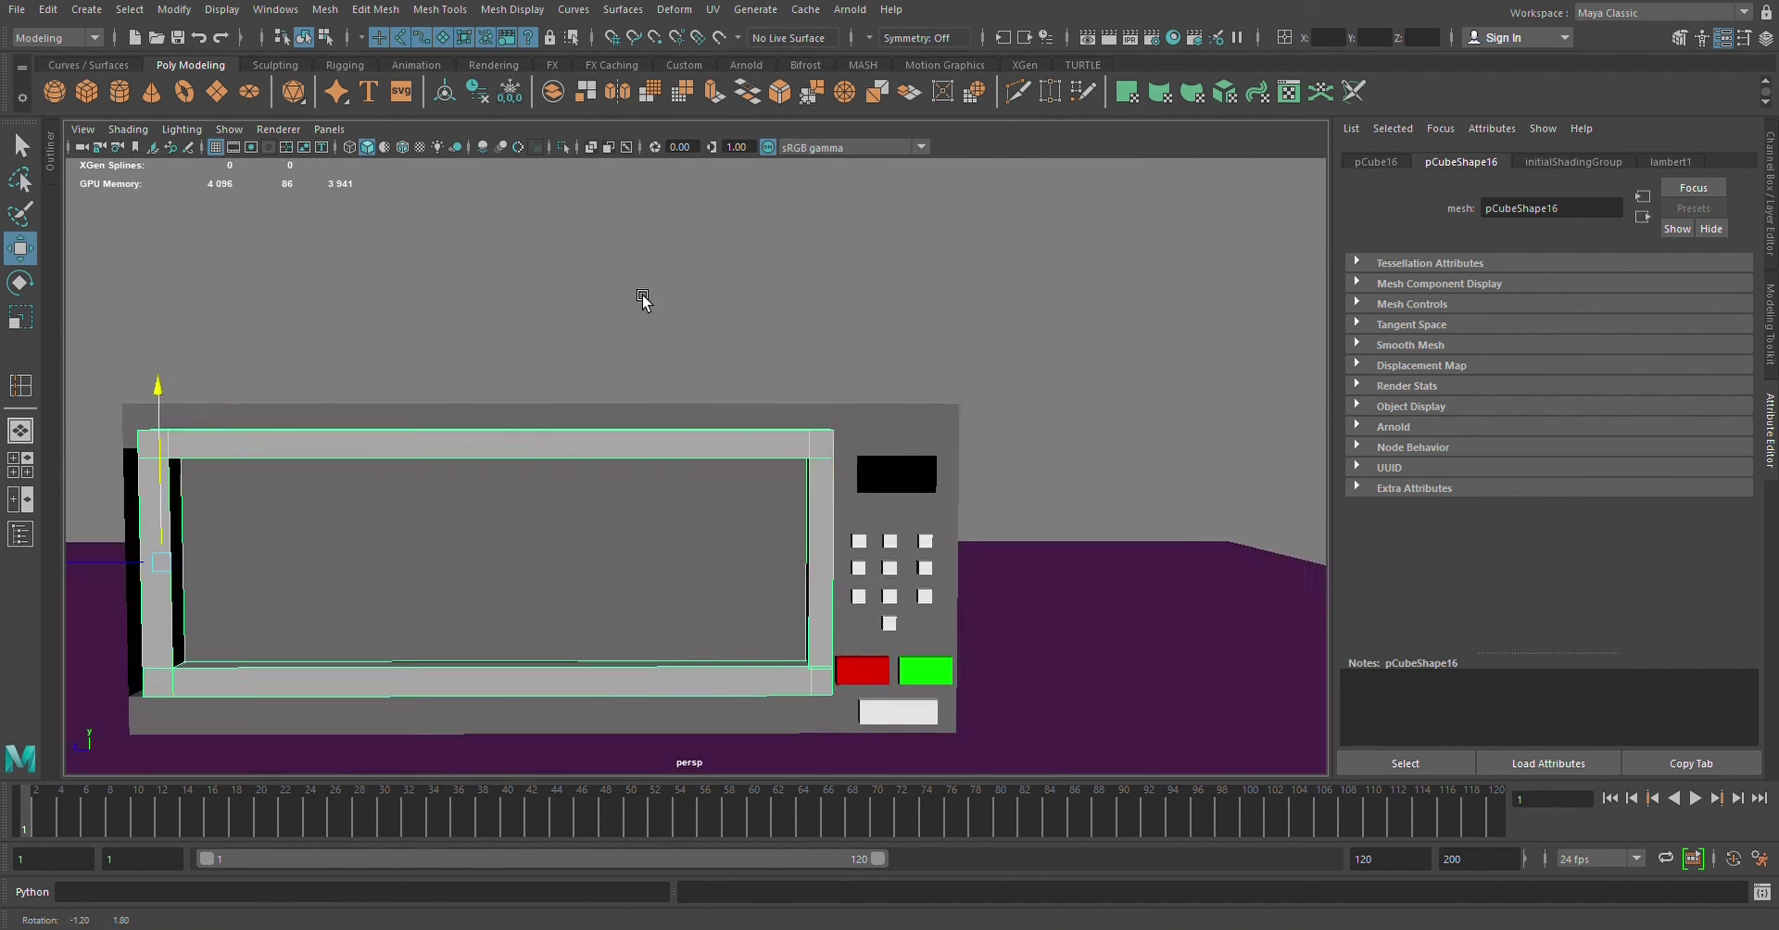
alt+drag(644, 294, 815, 339)
scroll(865, 540, down, 2)
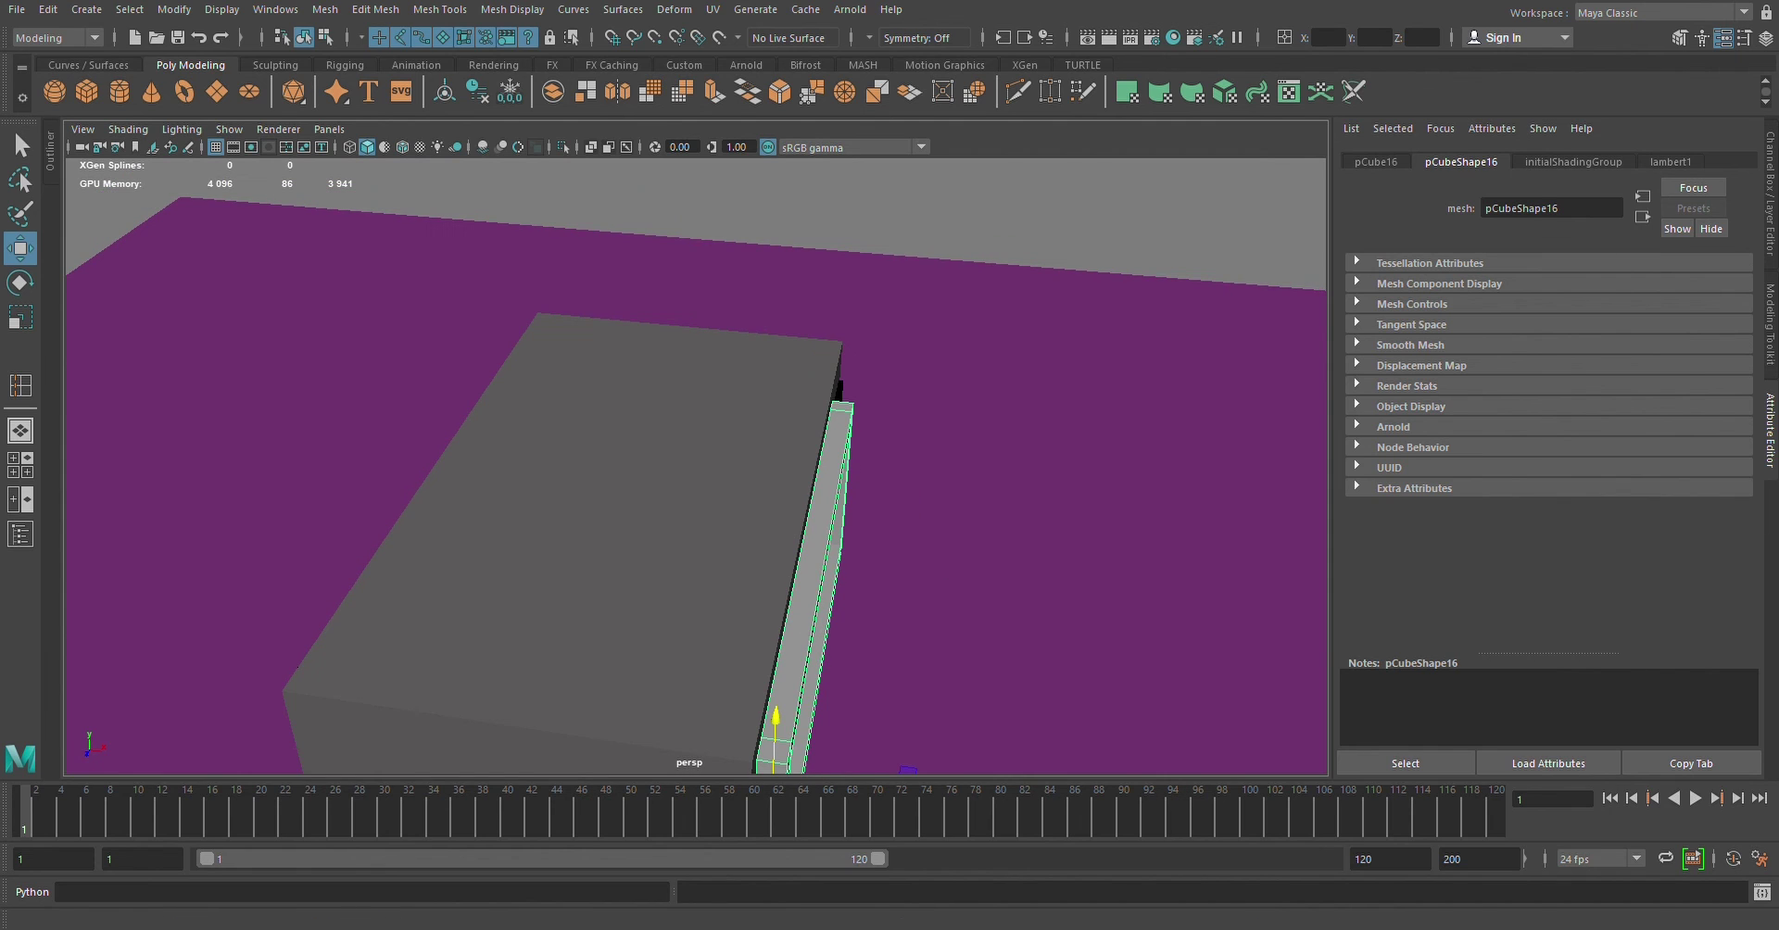
scroll(916, 517, down, 2)
drag(779, 789, 829, 732)
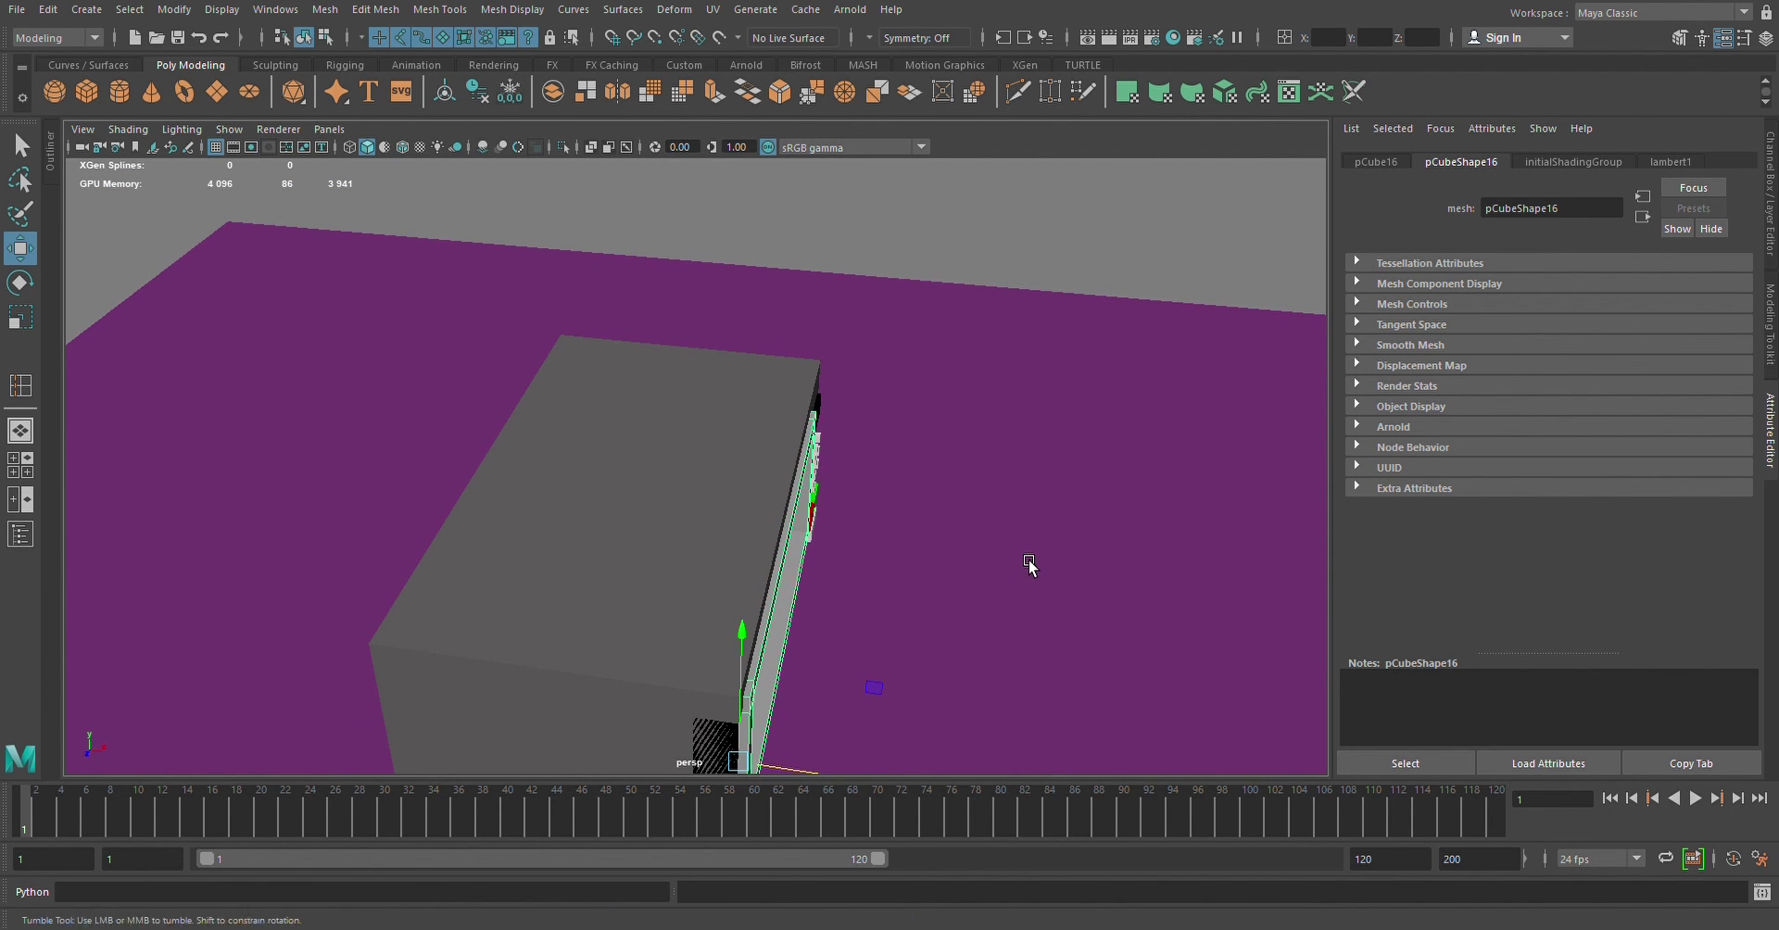
alt+drag(1029, 563, 977, 528)
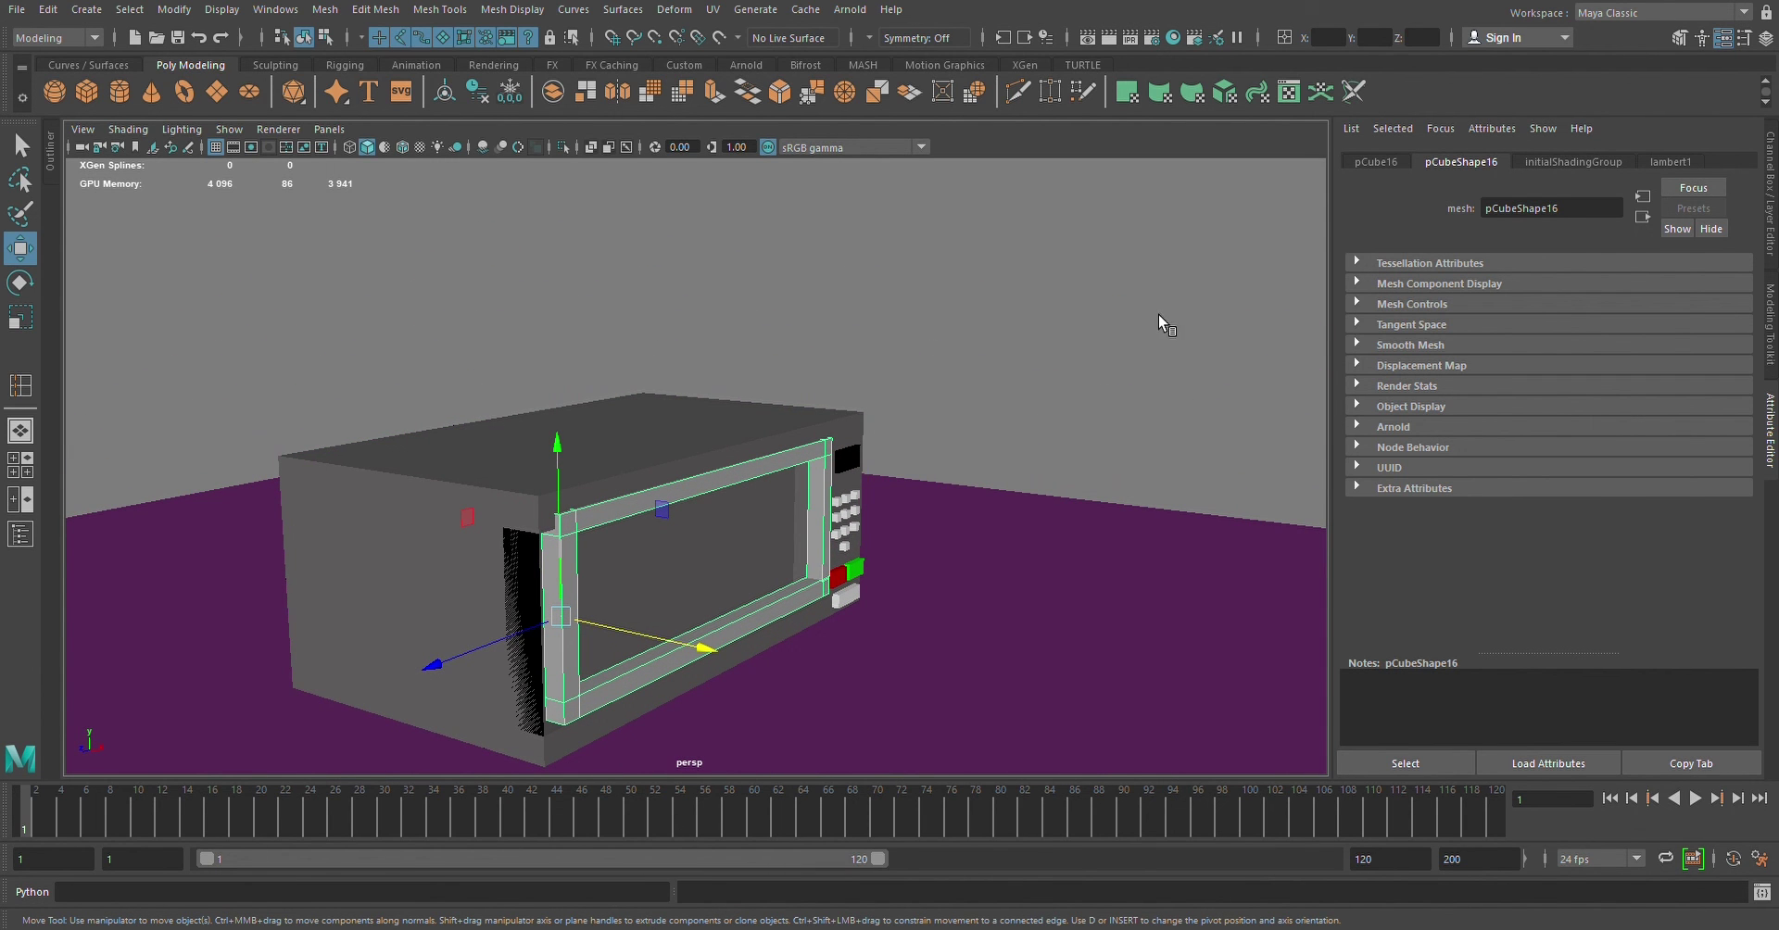
Give the door frame a new aiStandardSurface with a grey base colour
right_drag(1294, 502, 1302, 414)
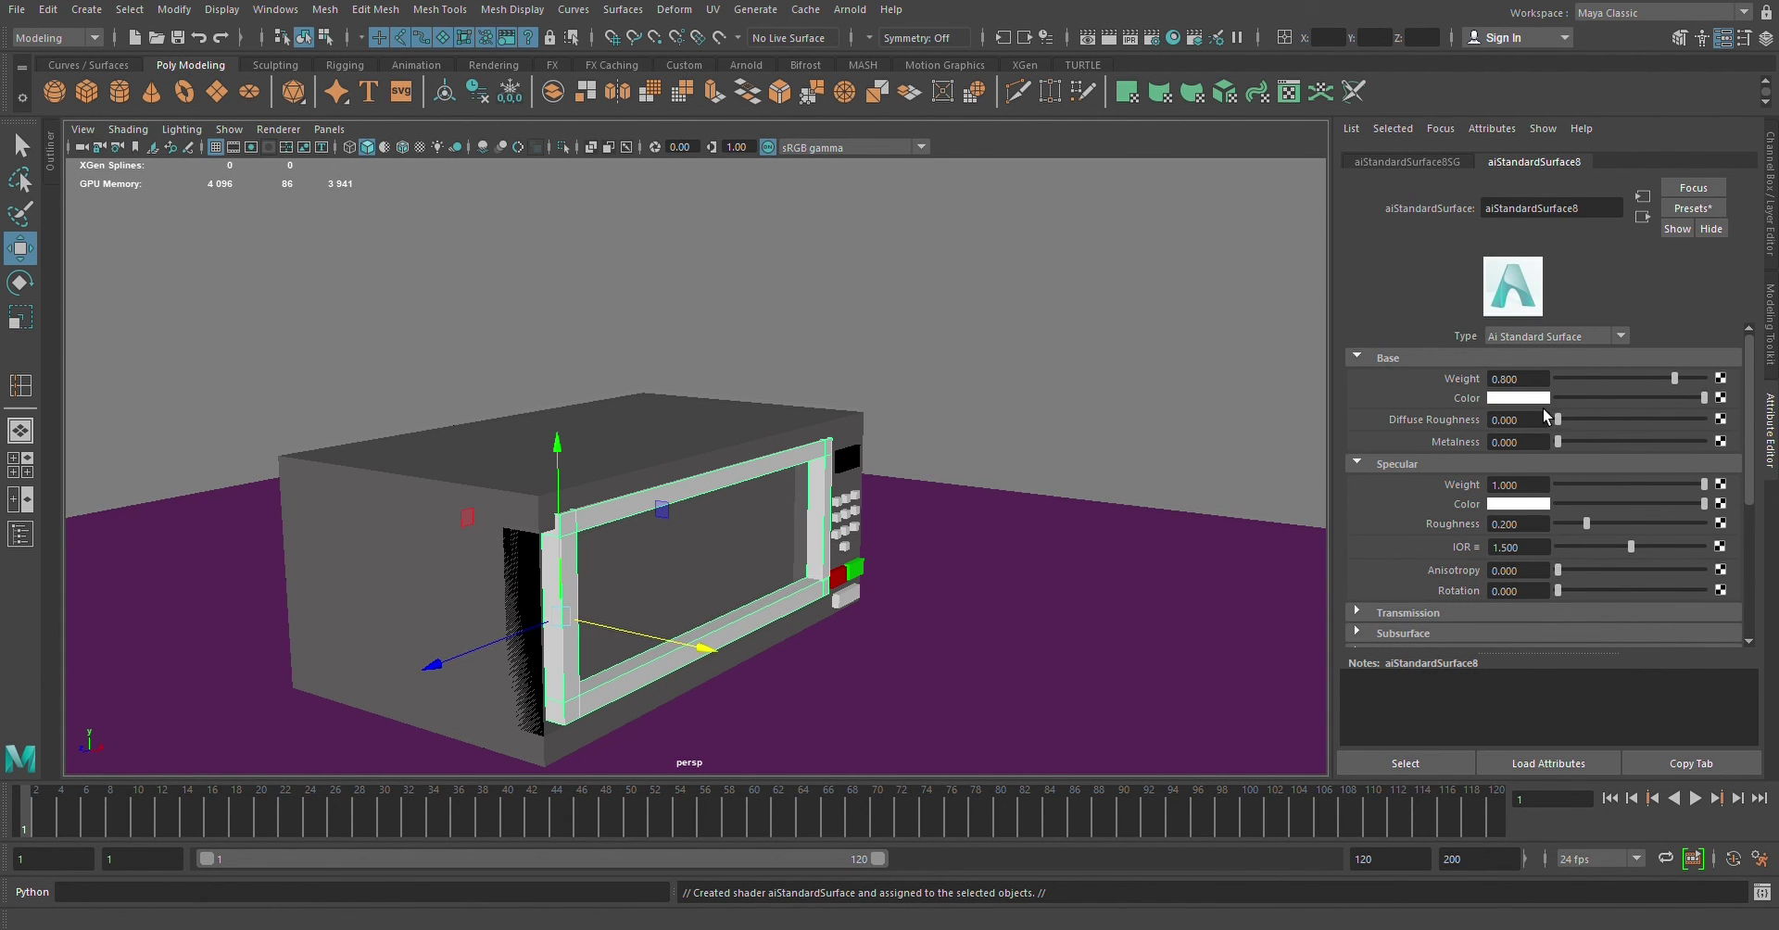
click(1575, 397)
scroll(1041, 266, down, 3)
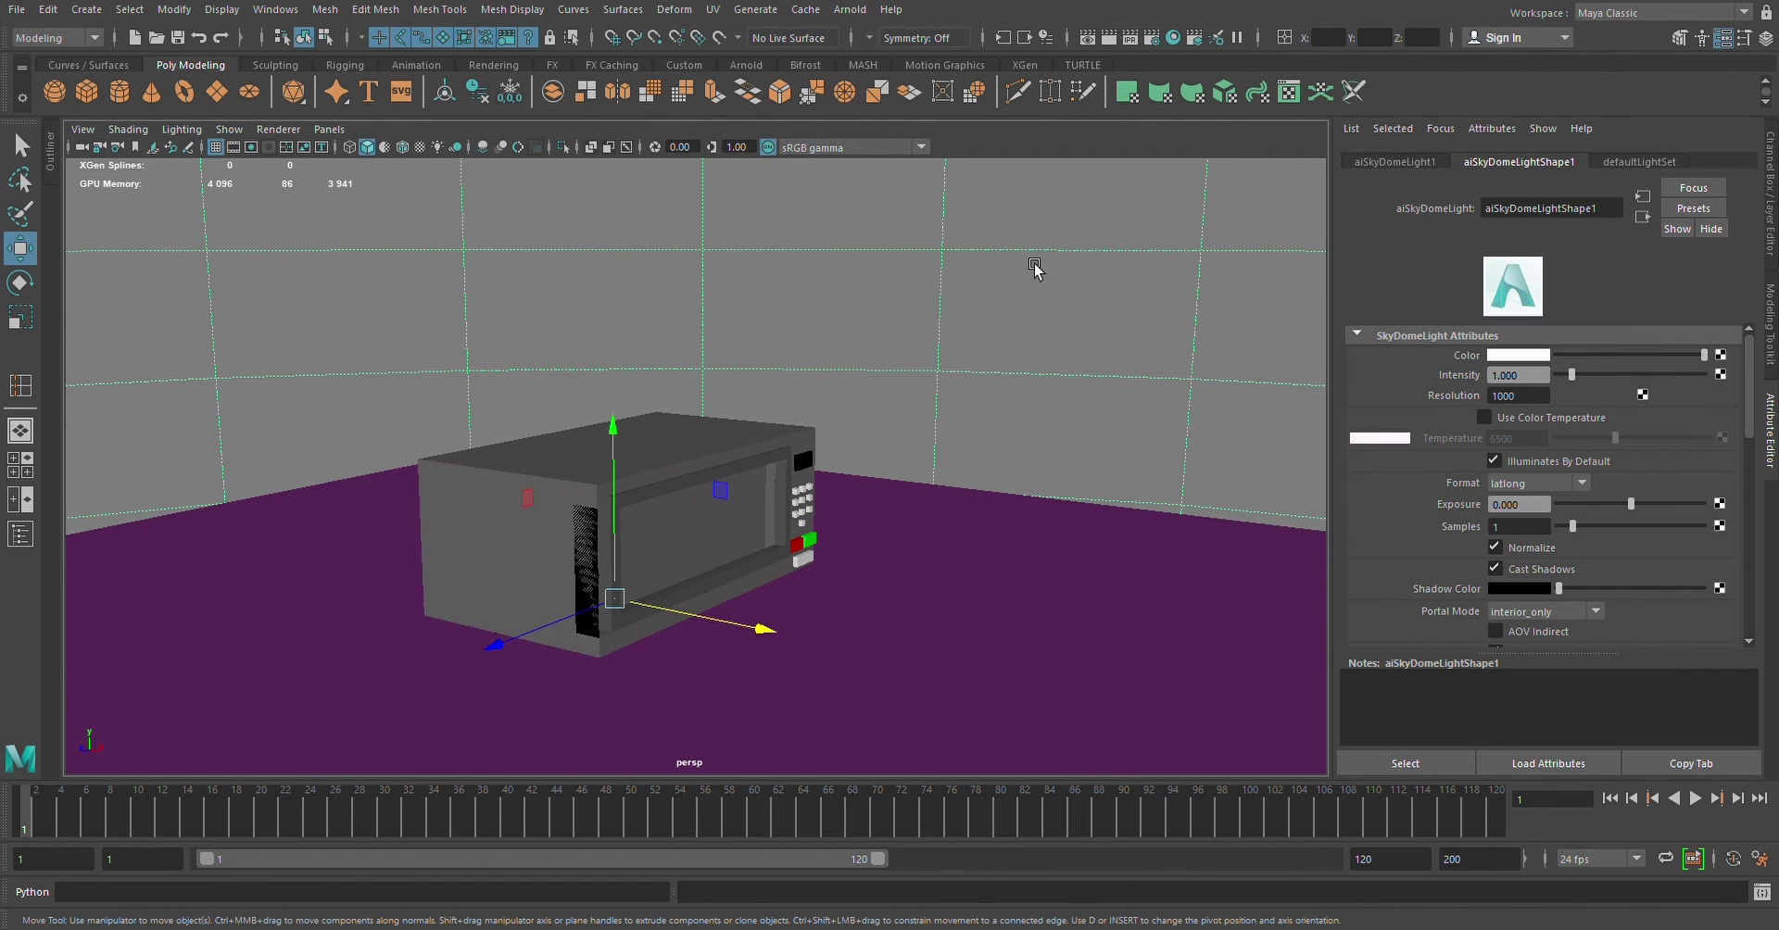
alt+drag(964, 629, 929, 616)
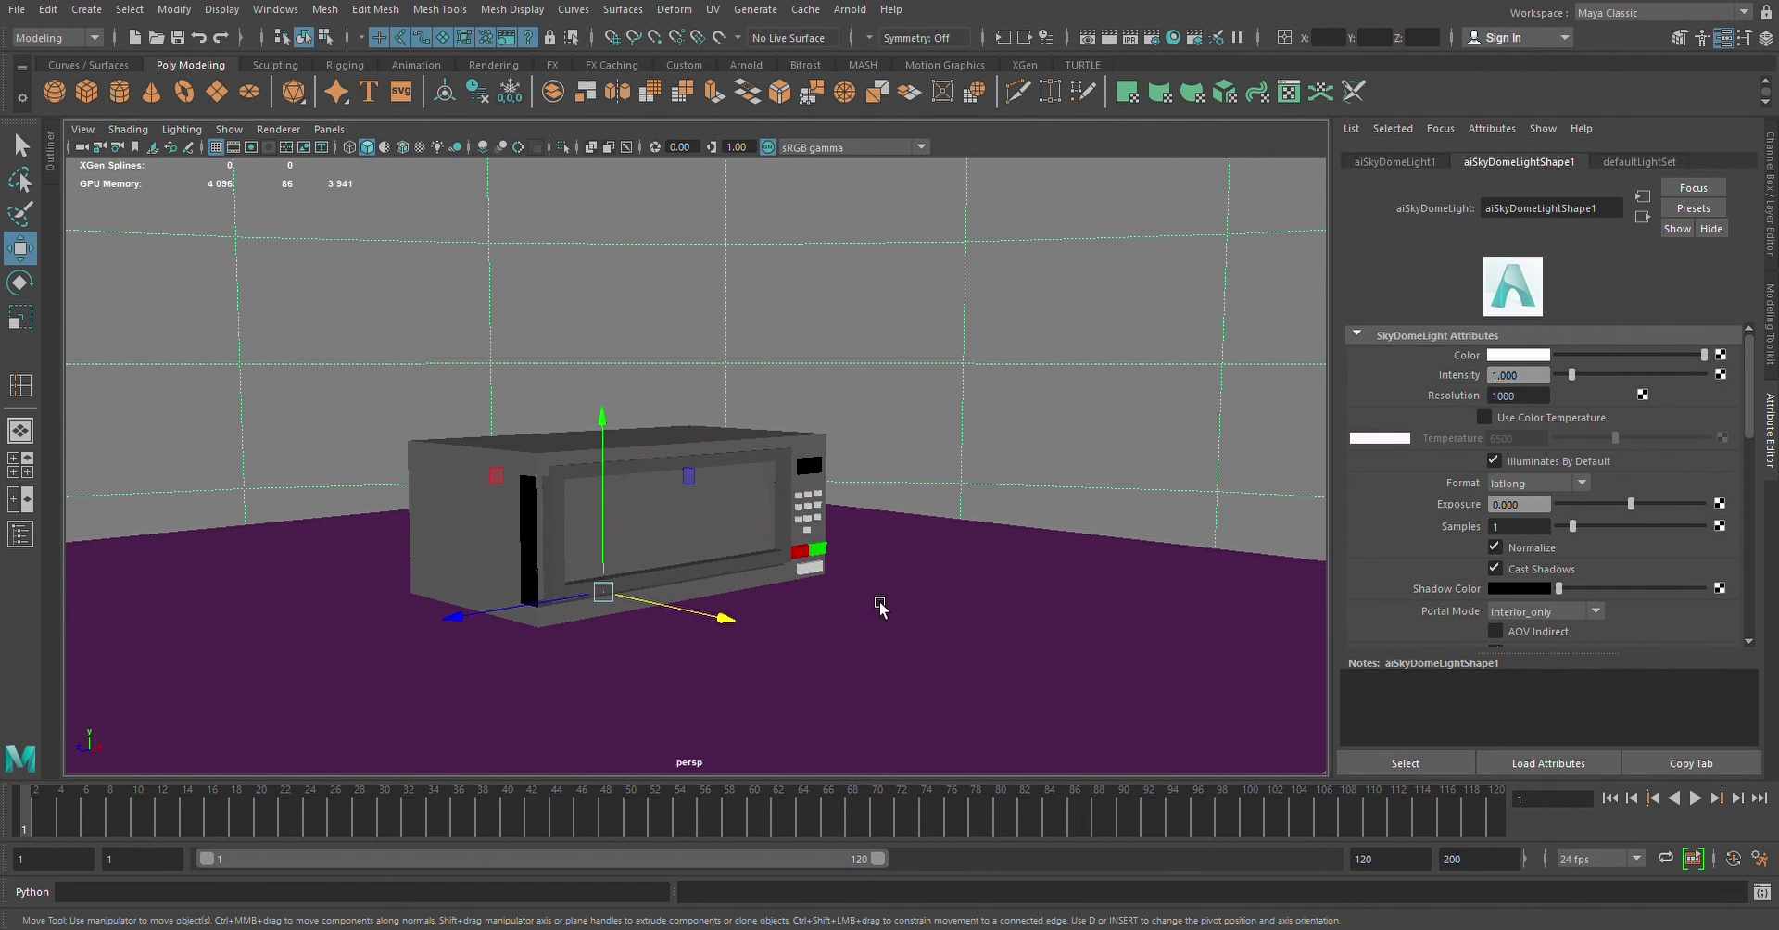
alt+drag(746, 598, 967, 569)
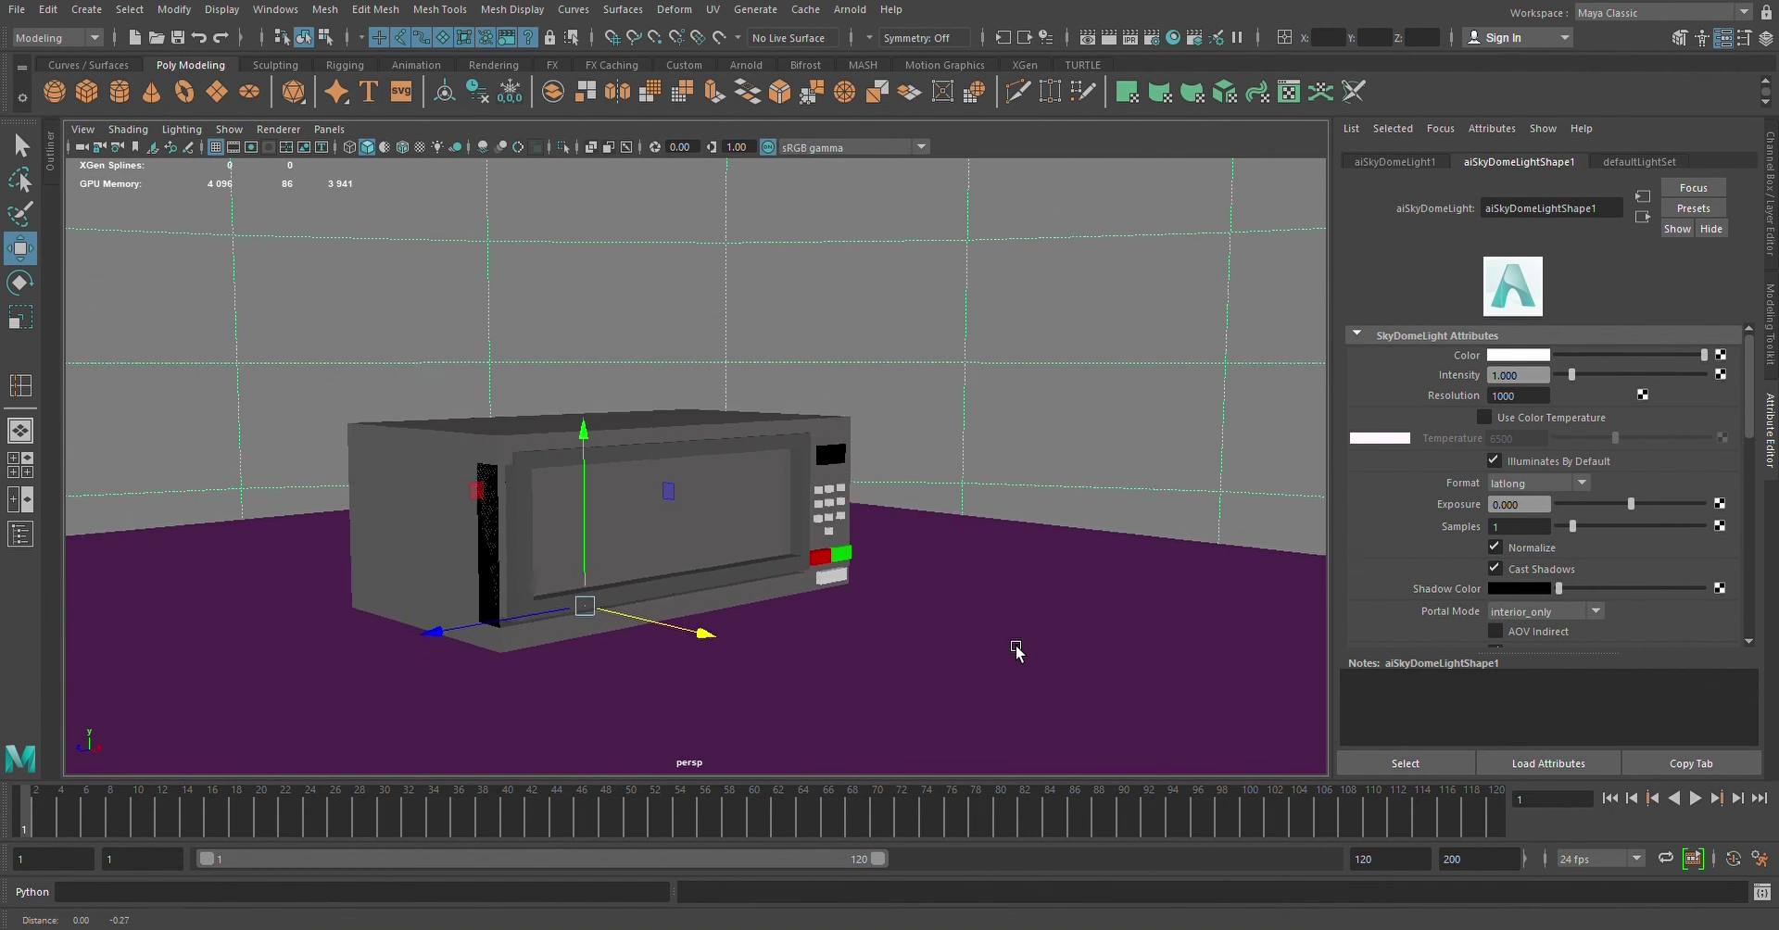
alt+drag(1021, 648, 897, 211)
Render the head-on view of the microwave with Arnold
click(746, 65)
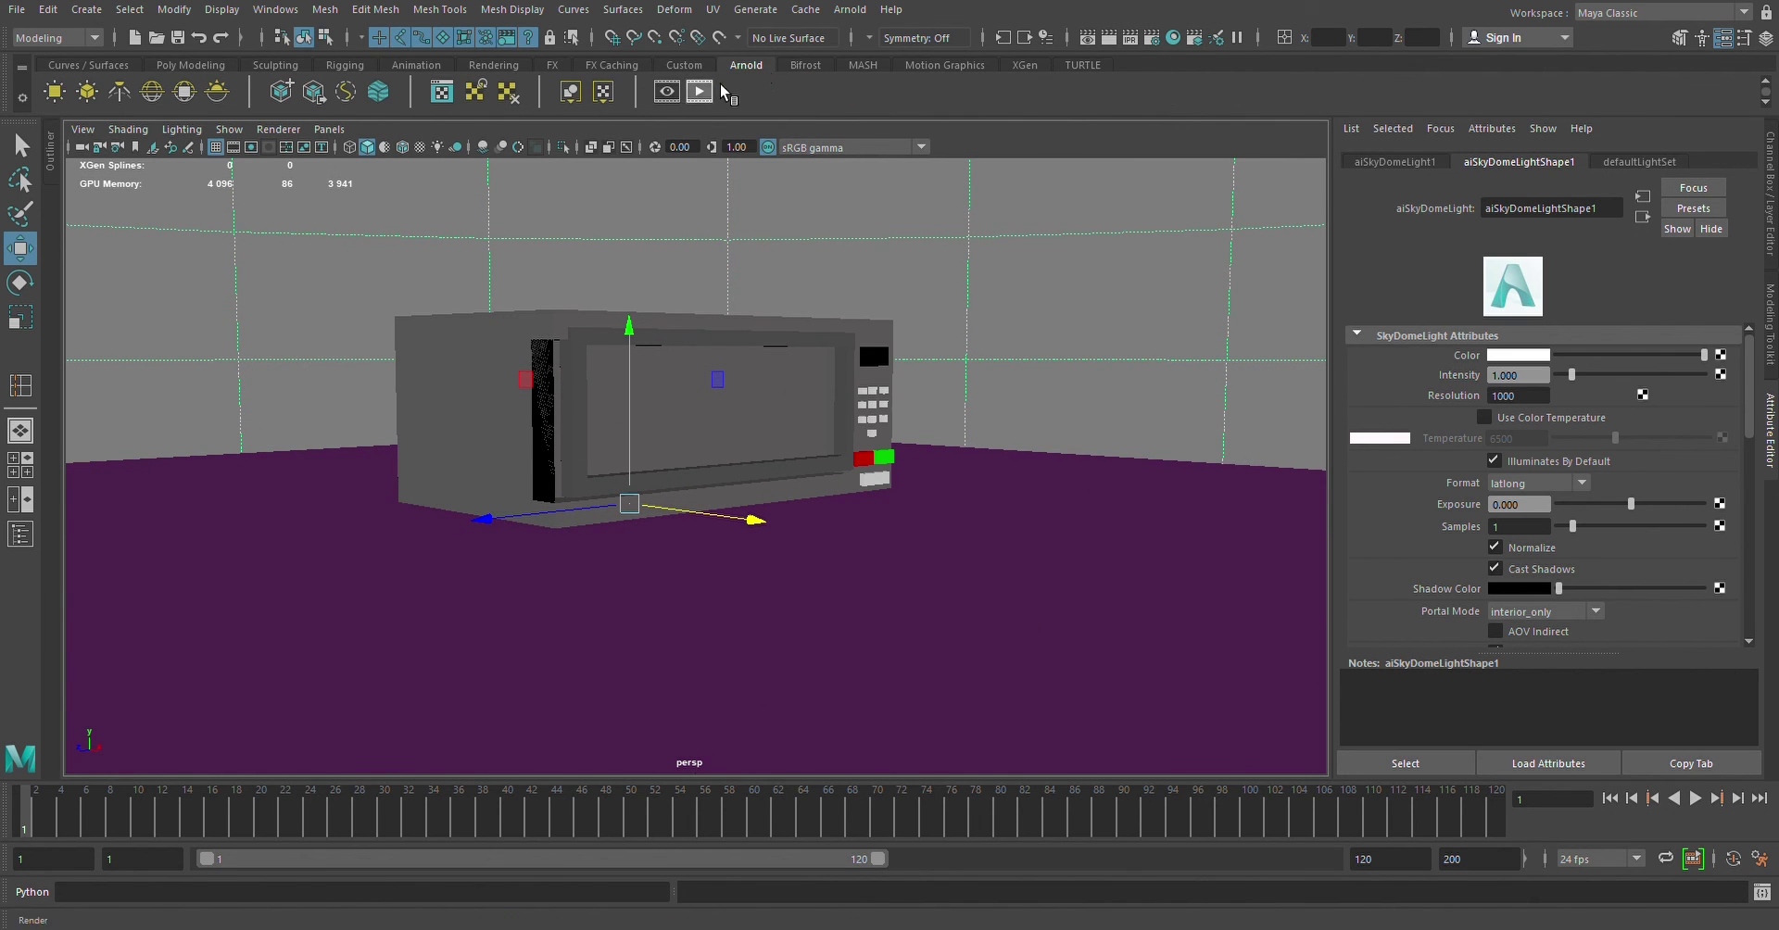
click(704, 89)
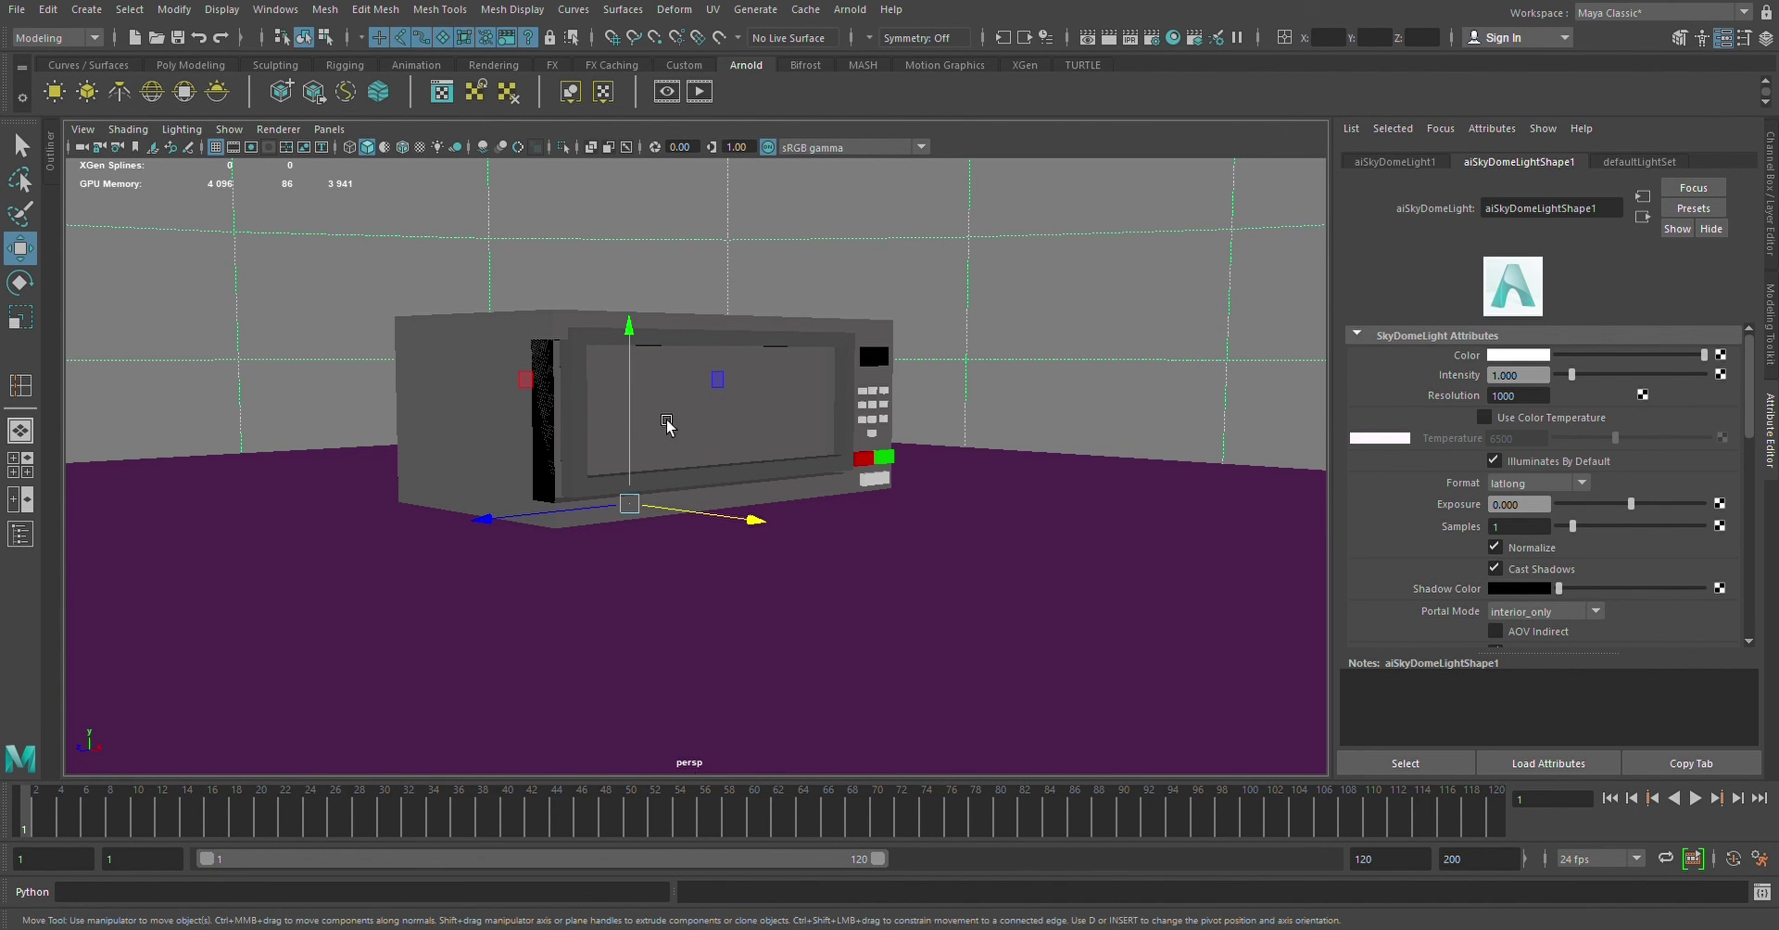
click(607, 505)
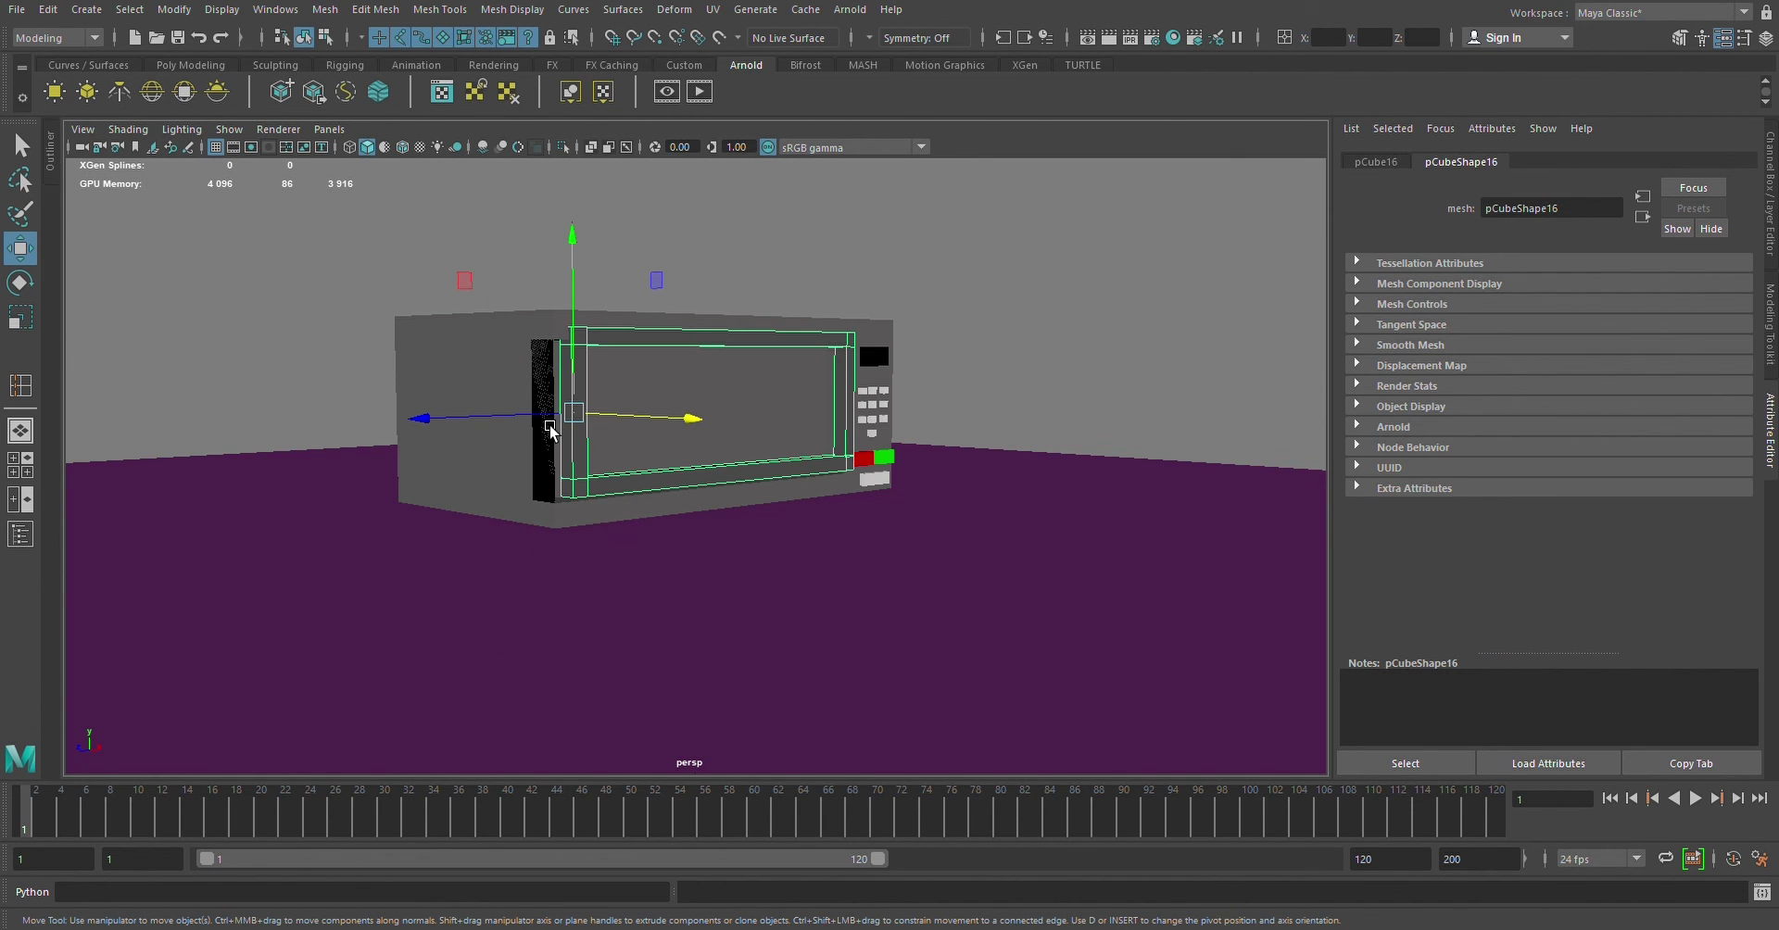
Nudge the pCube16 door frame slightly to realign it over the front window opening
drag(533, 427, 537, 432)
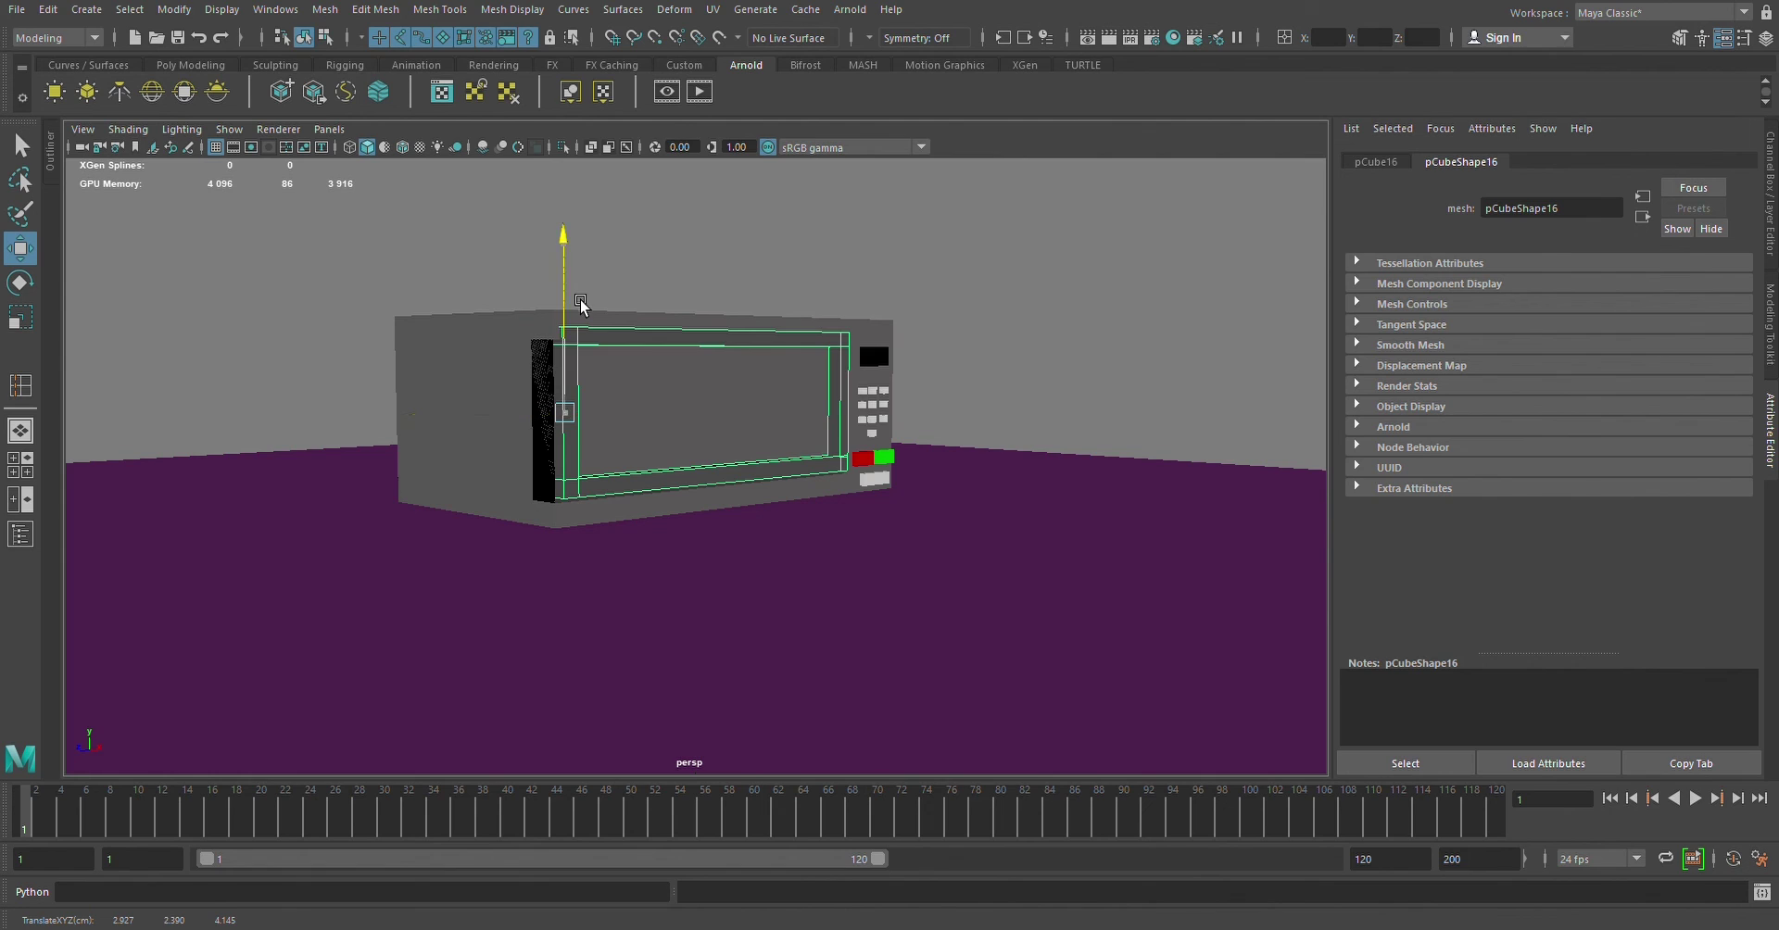
drag(579, 300, 580, 304)
click(722, 422)
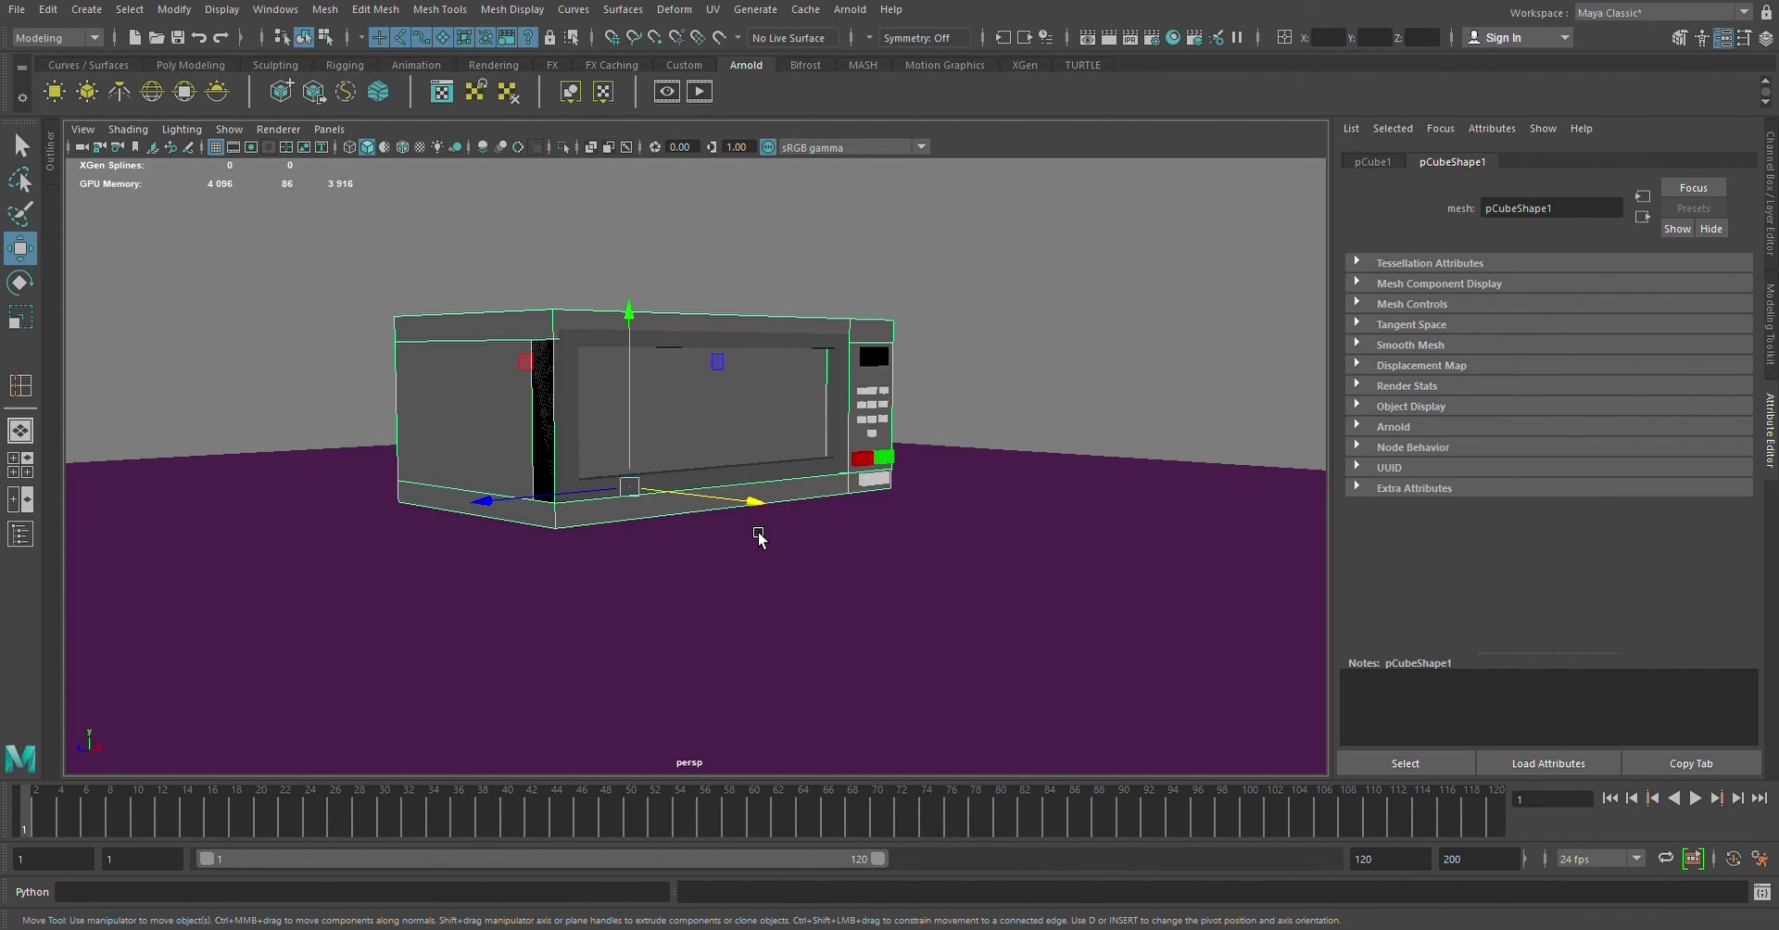
click(756, 486)
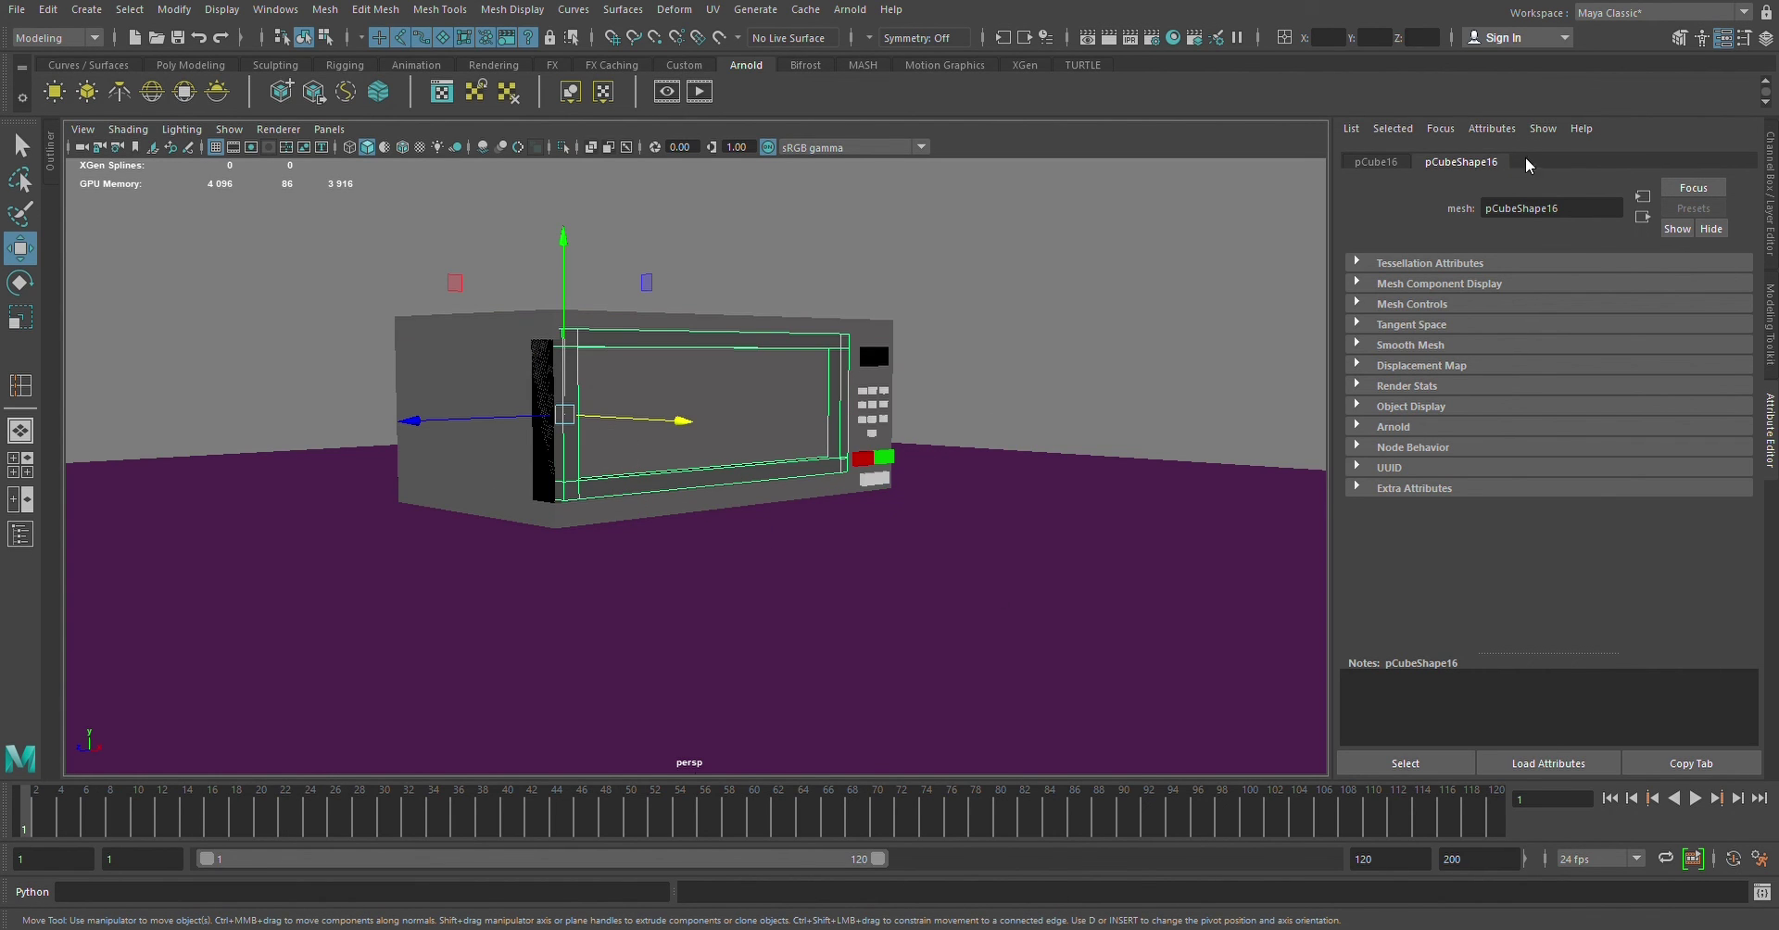